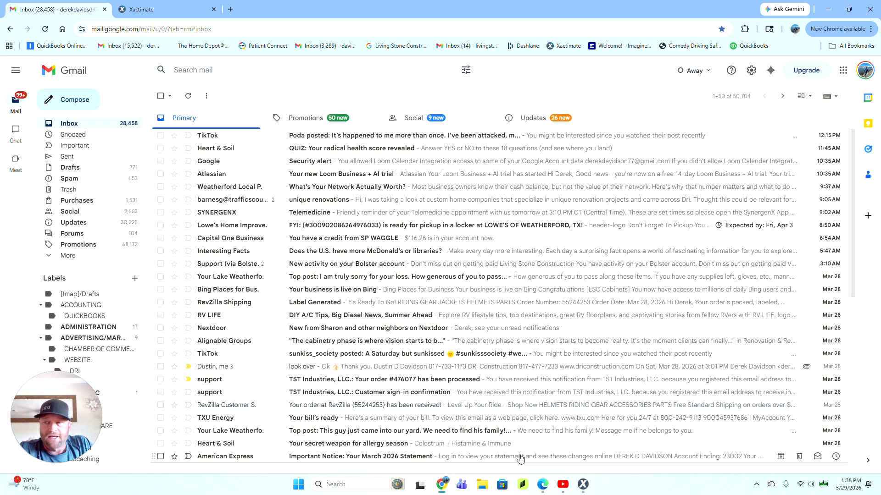
Step: Search the Gmail mailbox for the client's name
click(442, 486)
click(442, 487)
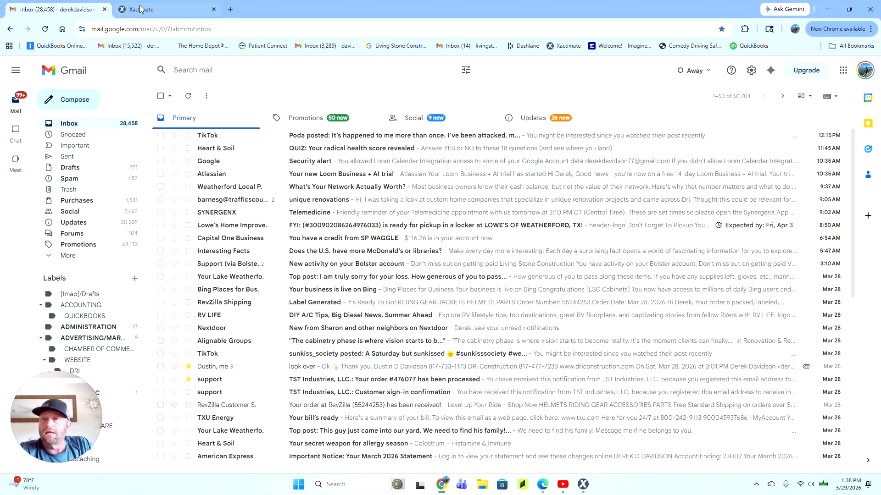
click(193, 70)
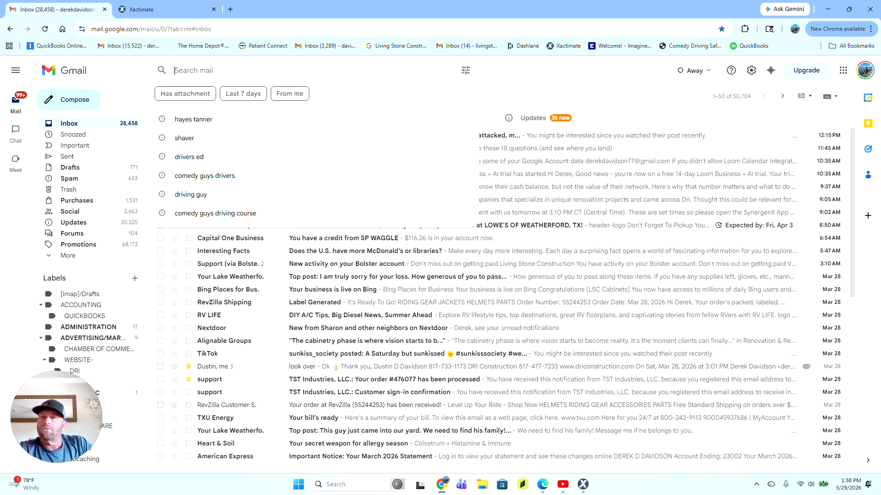
text(hat)
key(BackSpace)
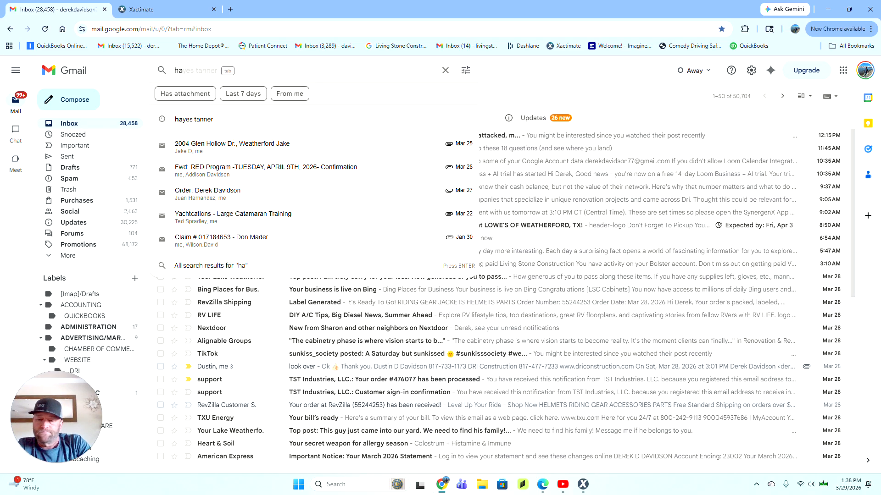
text(yes)
key(Escape)
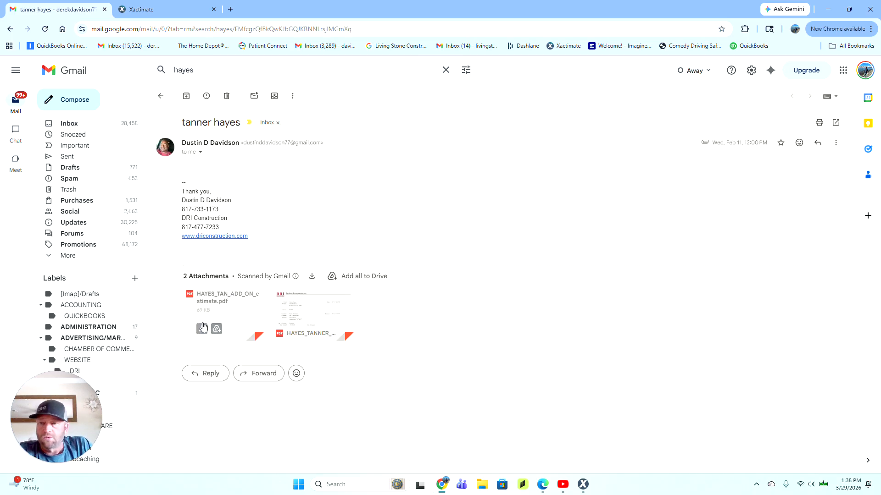
Step: Open the forwarded plans email from the recent search and preview its 313 DLC Prelim Review 03.16.26.pdf attachment
click(161, 97)
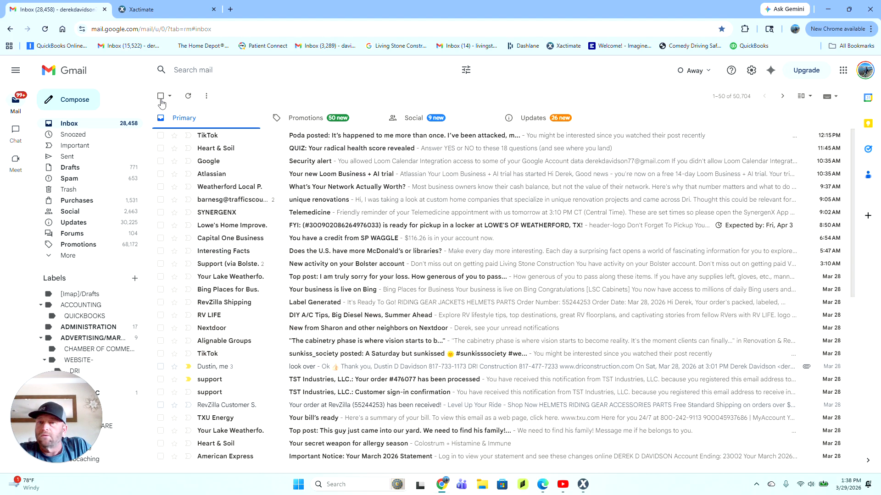
click(193, 71)
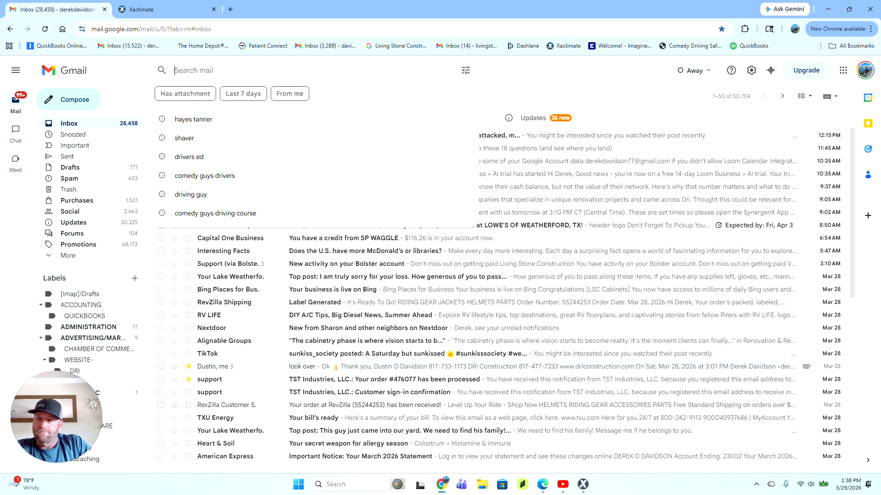
click(205, 119)
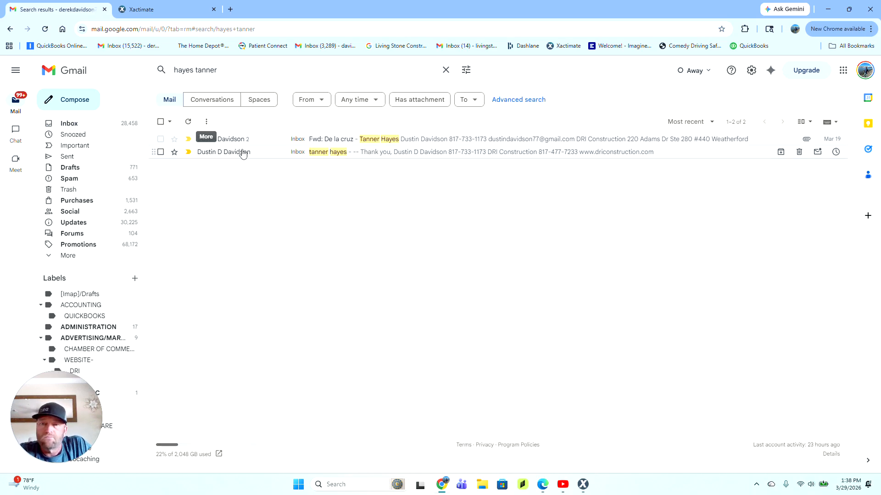
click(338, 140)
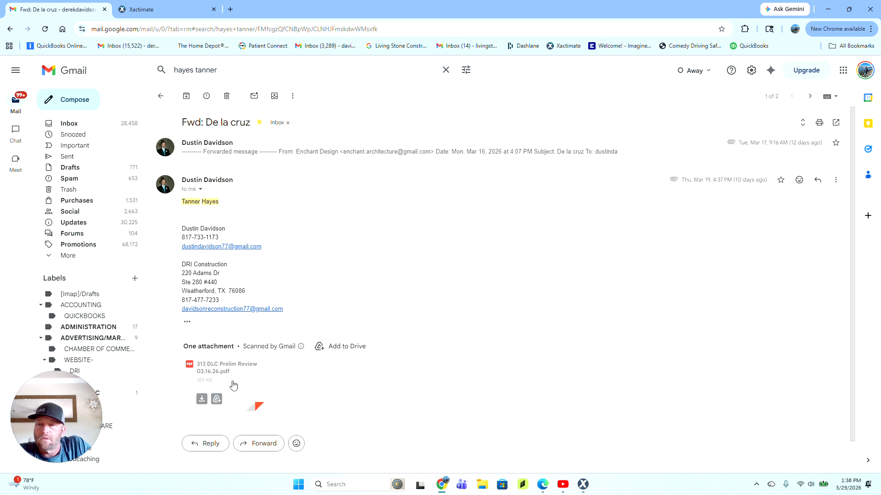
click(233, 385)
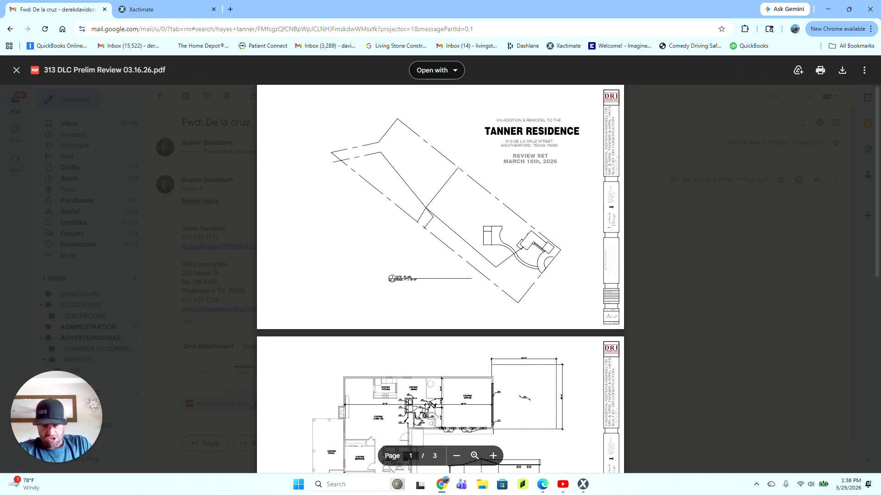
Step: Zoom the plan PDF in two steps and scroll to page 3's kitchen, home theater and garage floor plan
click(494, 456)
click(494, 456)
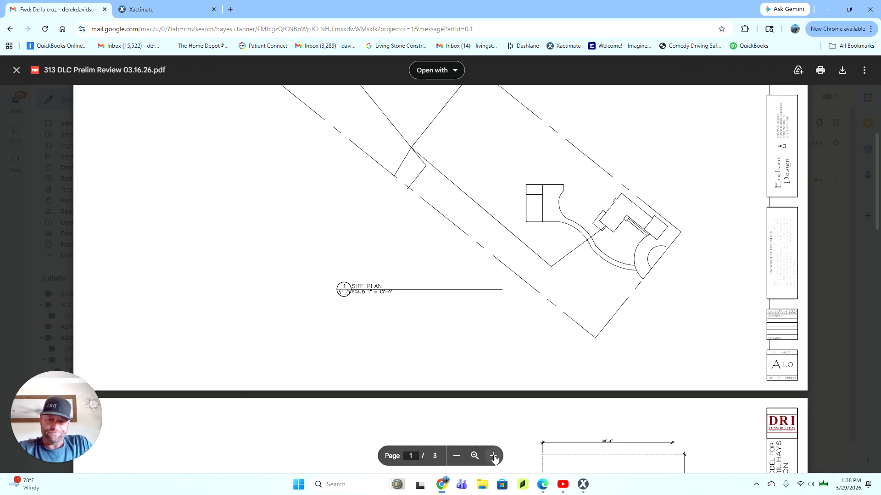
scroll(493, 456, down, 4)
scroll(440, 279, down, 3)
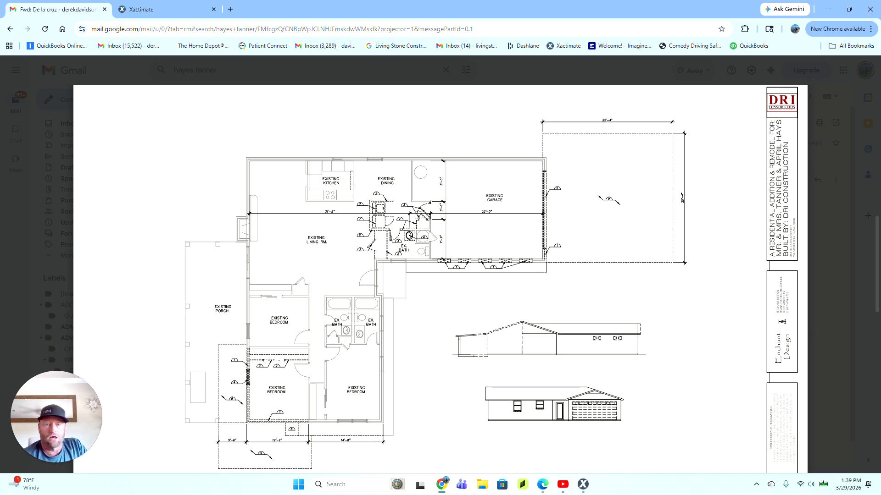
scroll(440, 275, down, 10)
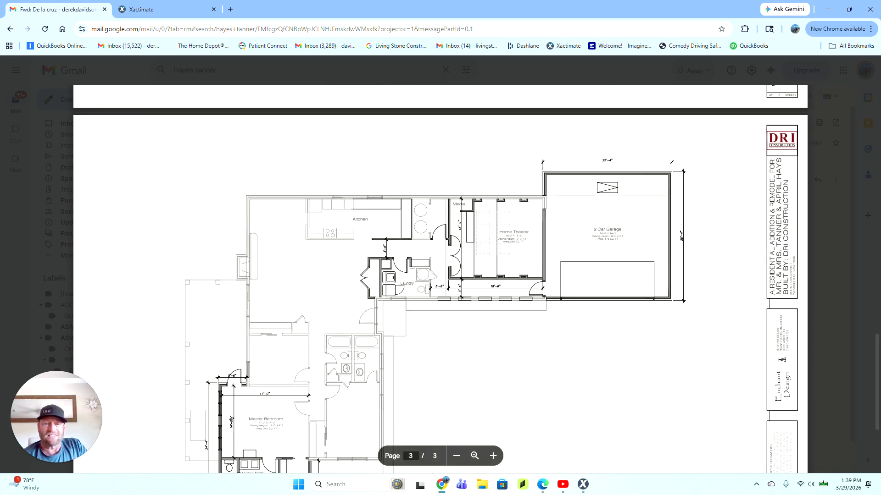
scroll(440, 275, up, 4)
scroll(440, 275, down, 7)
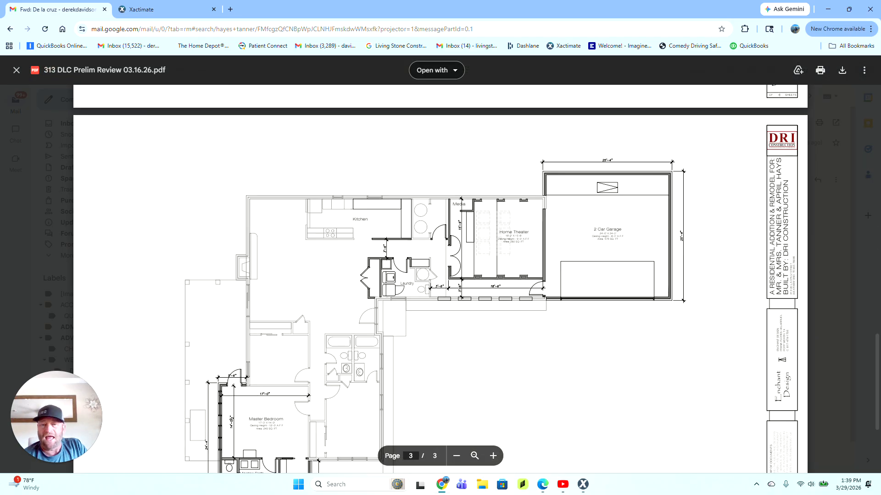
scroll(441, 276, up, 2)
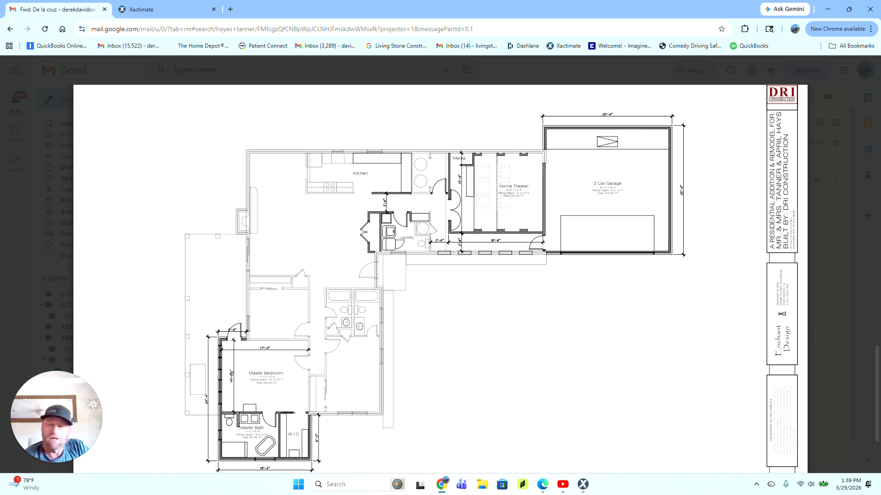
scroll(440, 278, down, 3)
scroll(440, 279, up, 5)
scroll(441, 279, down, 2)
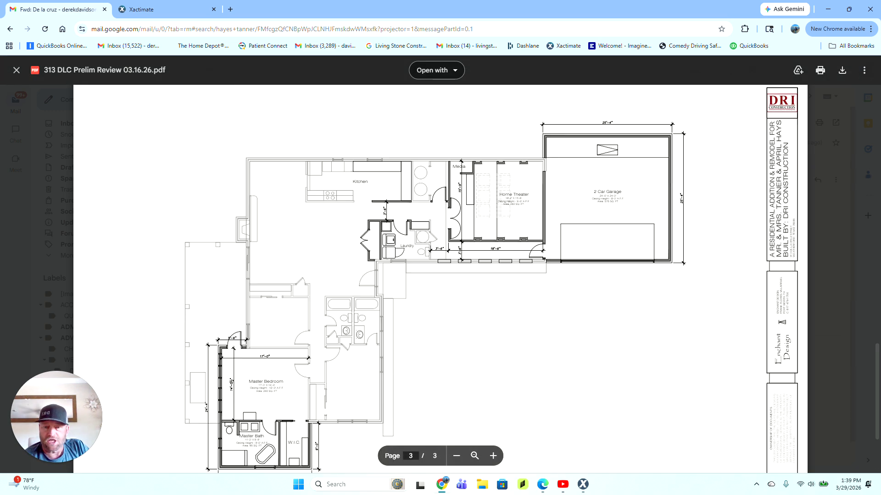
scroll(441, 279, down, 3)
scroll(440, 279, up, 3)
scroll(441, 279, down, 1)
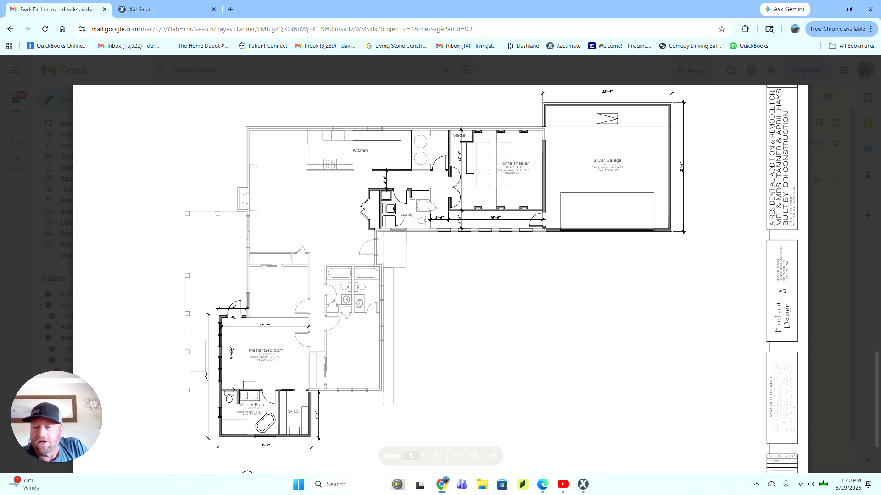
Step: Compare page 2's demolition plan against page 3's new-work plan, then return to page 1's site plan
scroll(440, 276, up, 10)
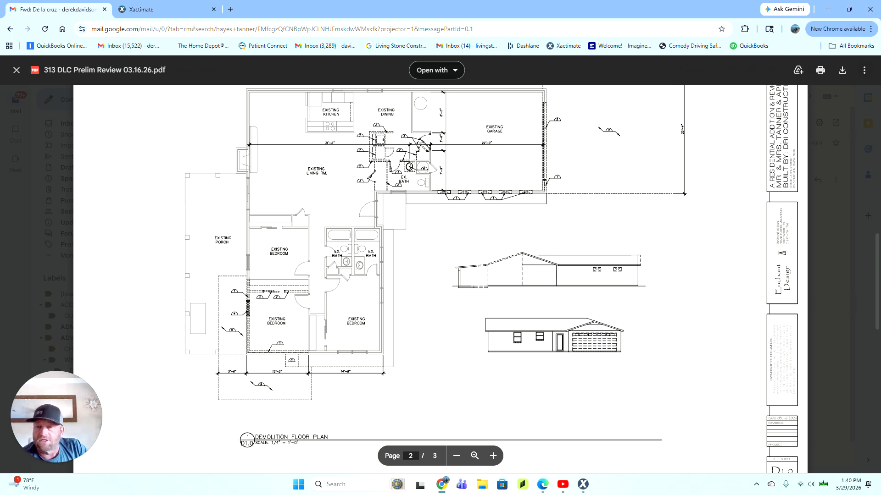
scroll(441, 275, down, 5)
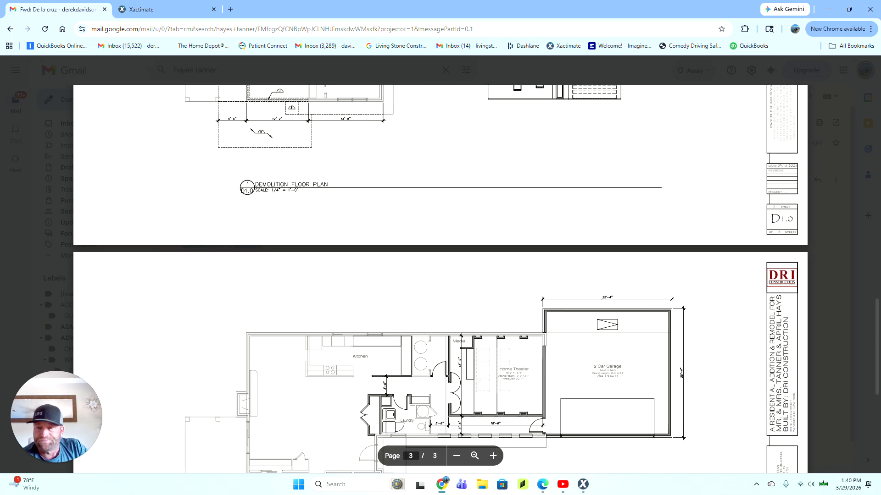
scroll(440, 275, down, 6)
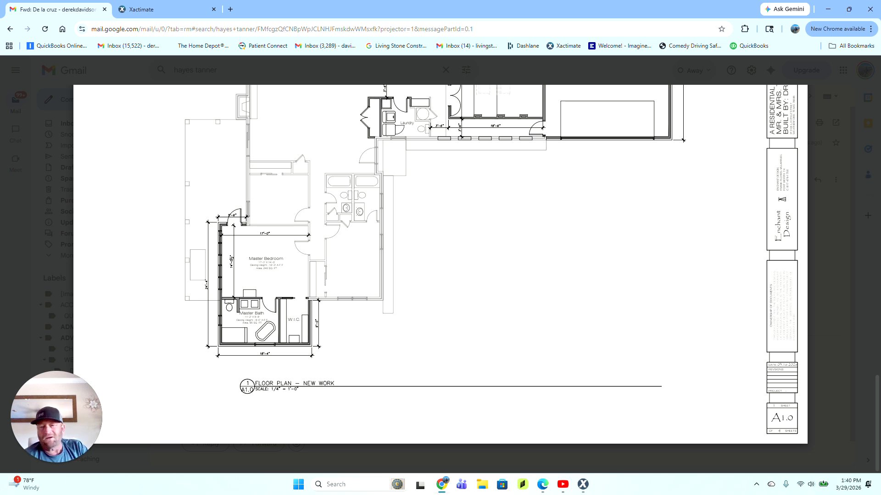
scroll(440, 264, up, 4)
scroll(441, 264, down, 4)
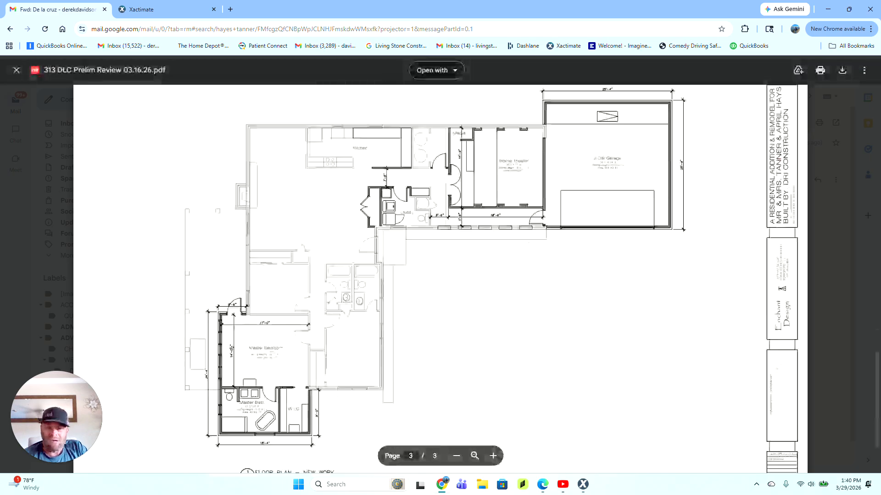
scroll(472, 370, up, 10)
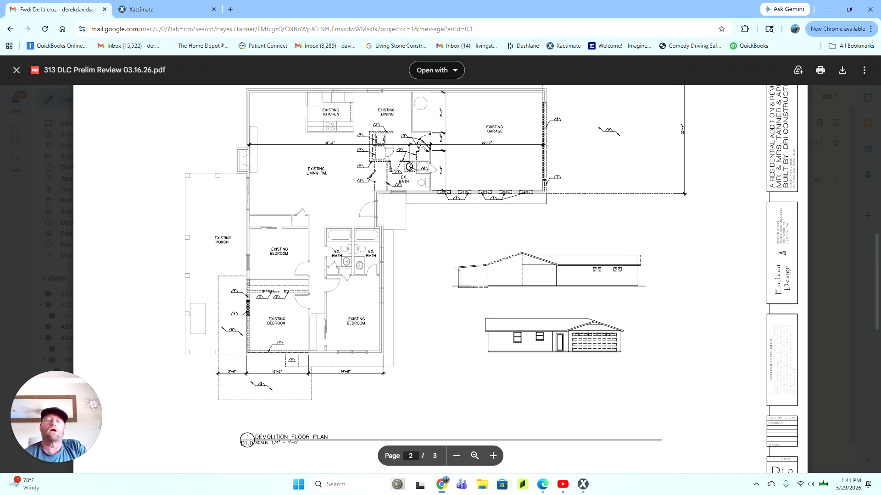
scroll(441, 275, up, 5)
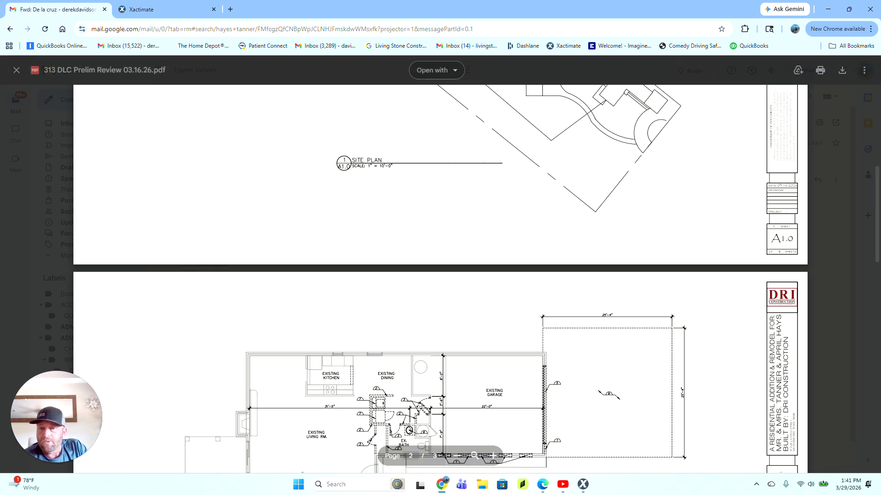
scroll(440, 275, up, 7)
scroll(441, 275, down, 3)
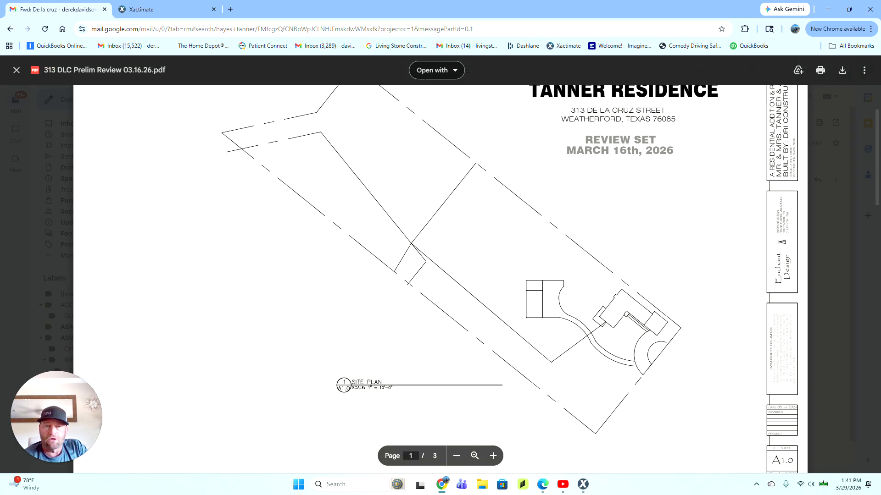
click(154, 11)
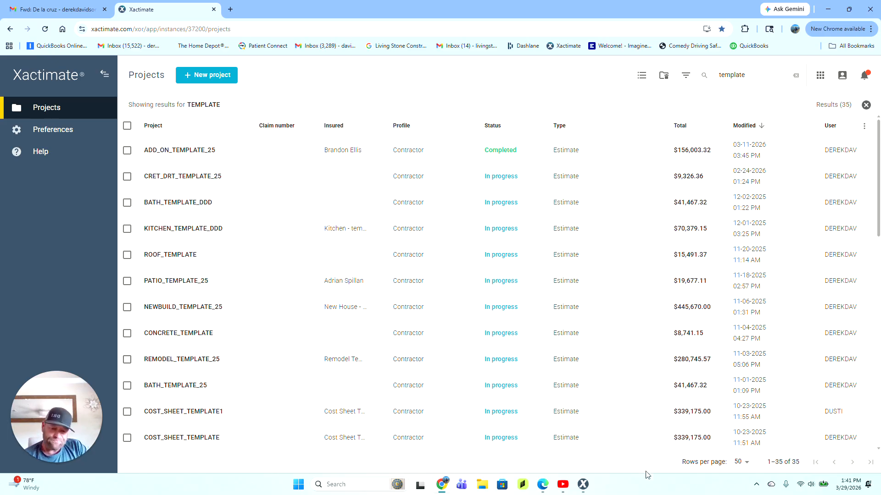
Step: Open the client's $156,003.32 add-on template estimate to its Claim Info page
click(585, 486)
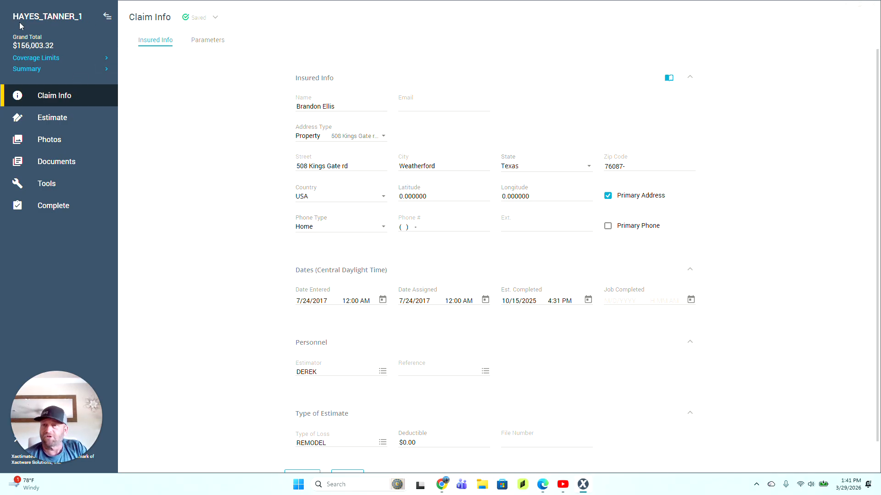
Step: Update the insured's name and street address, and correct the zip code's last digit to 5
drag(342, 107, 177, 108)
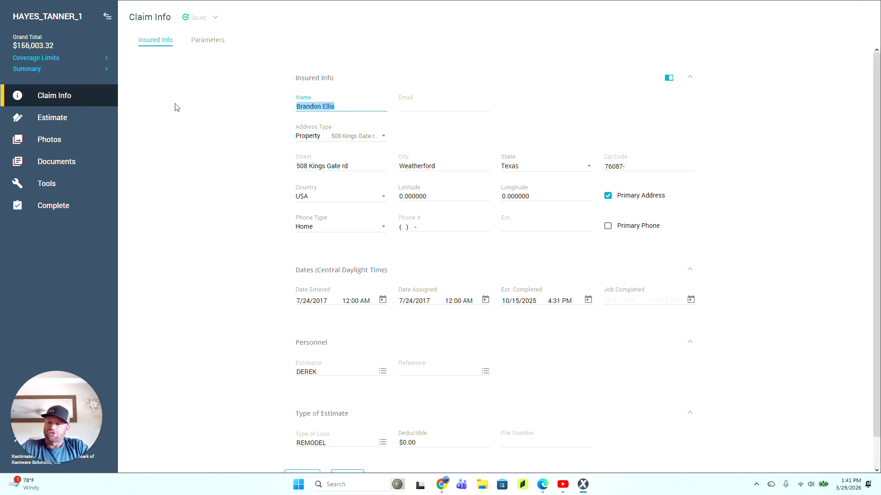
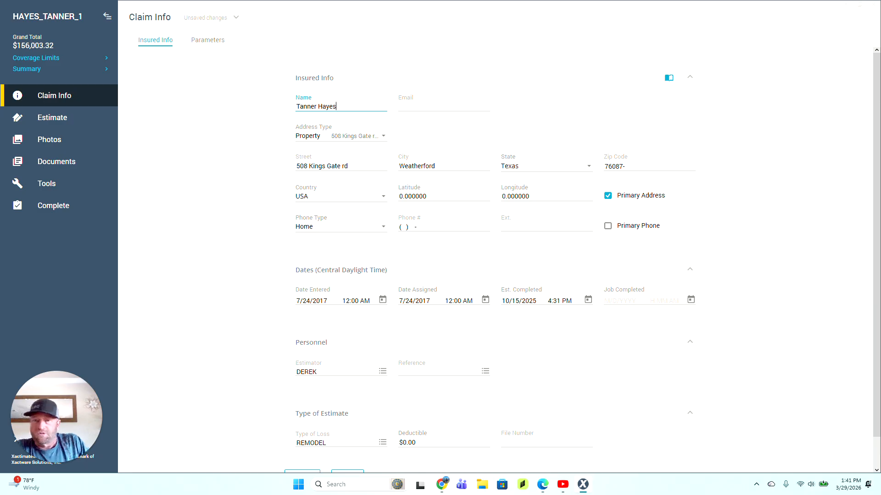
drag(350, 167, 166, 172)
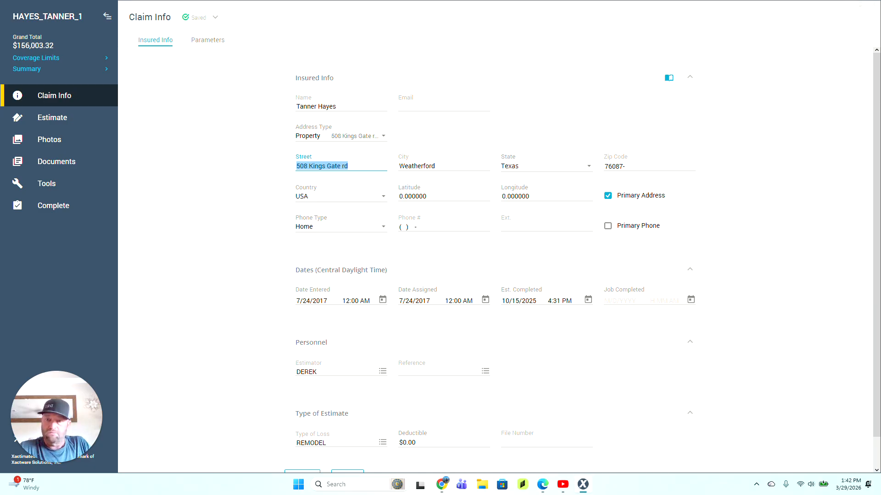
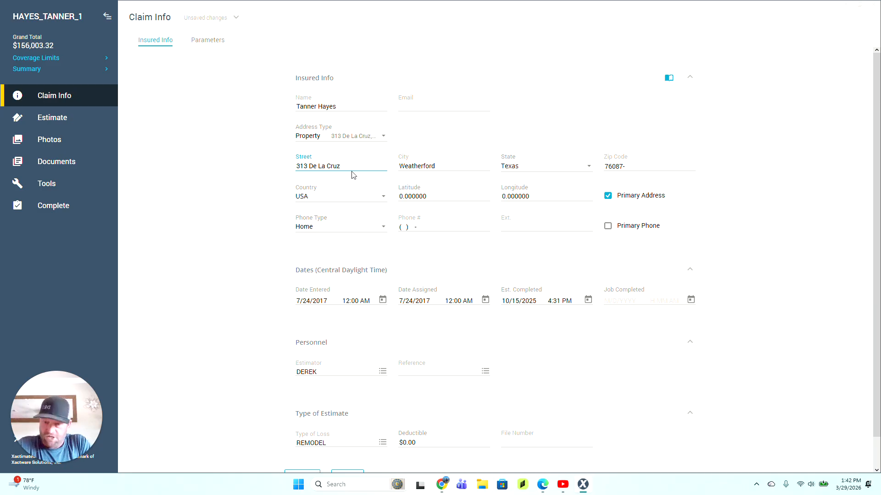
key(Tab)
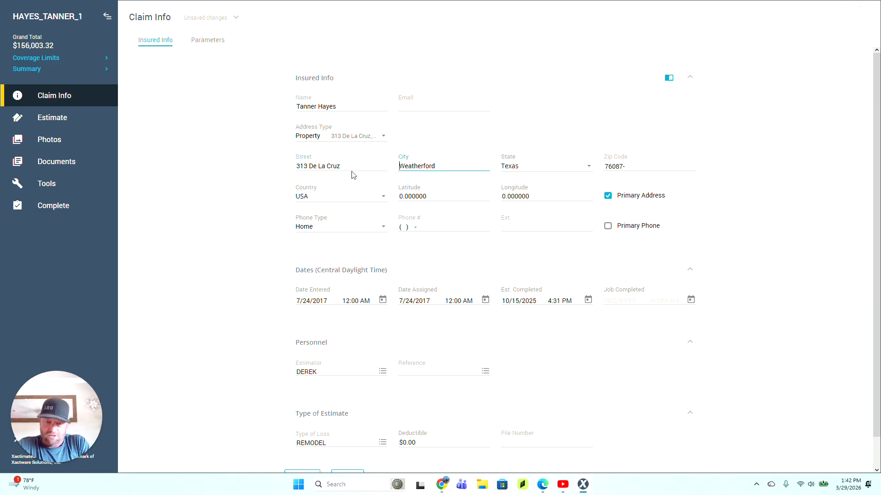
key(Tab)
key(Tab)
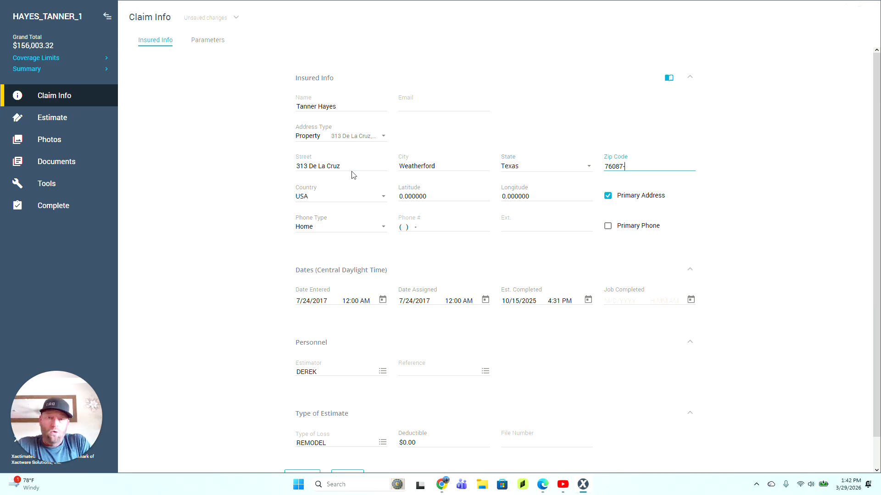
key(BackSpace)
text(5)
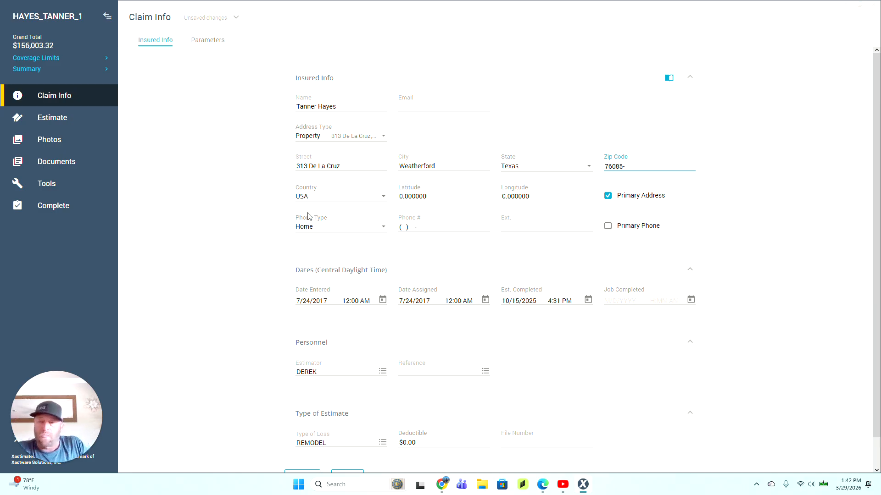
Step: Set Date Entered, Date Assigned and Est. Completed to today, 3/29/2026 1:42 PM
click(313, 301)
key(t)
click(354, 302)
key(t)
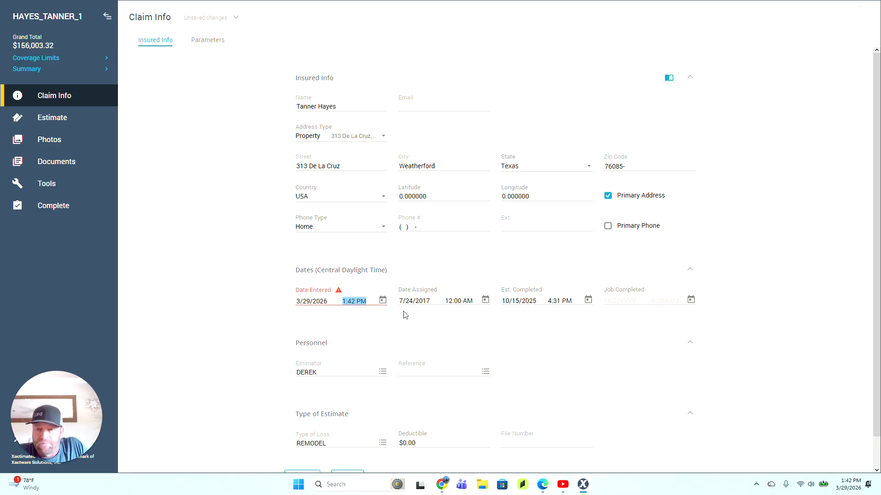
click(413, 302)
key(t)
click(457, 301)
key(t)
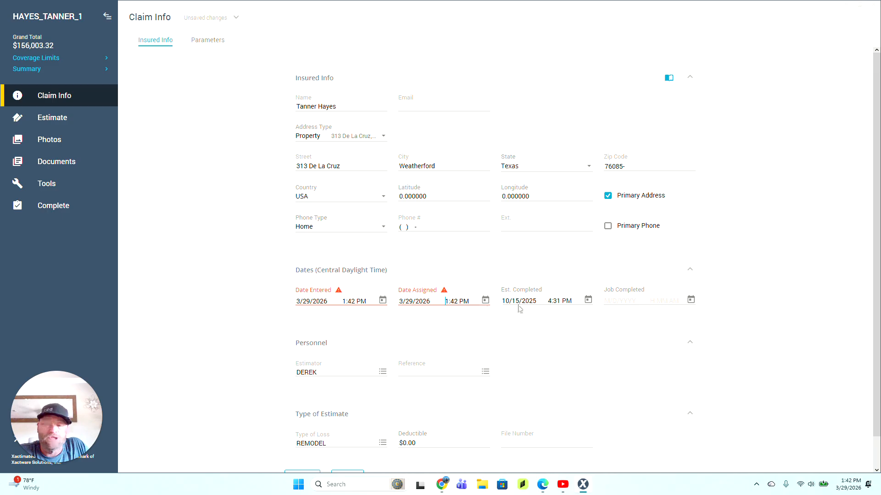
click(517, 301)
key(t)
click(558, 301)
key(t)
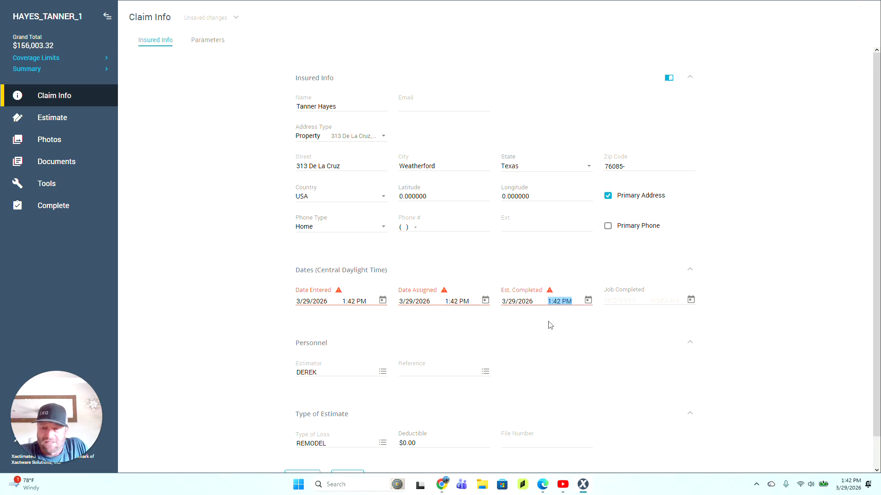
Step: Confirm the existing estimator stays assigned and open the estimate's floor plan sketch
click(381, 377)
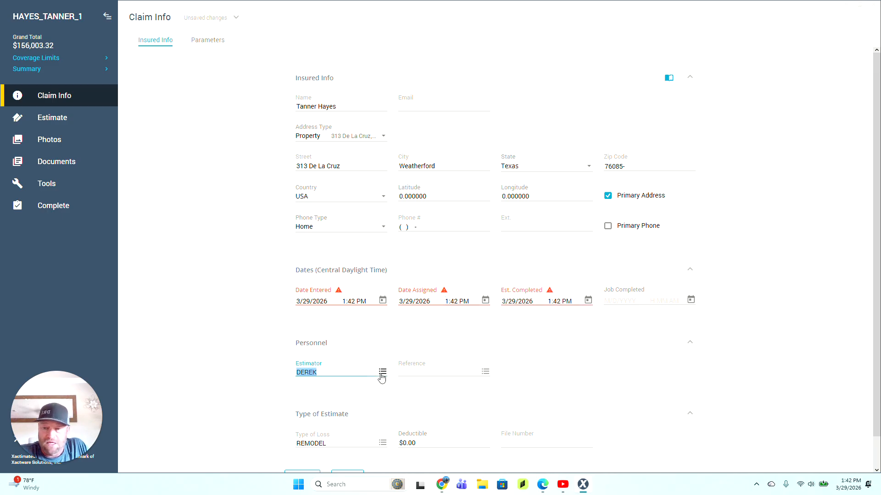
click(381, 375)
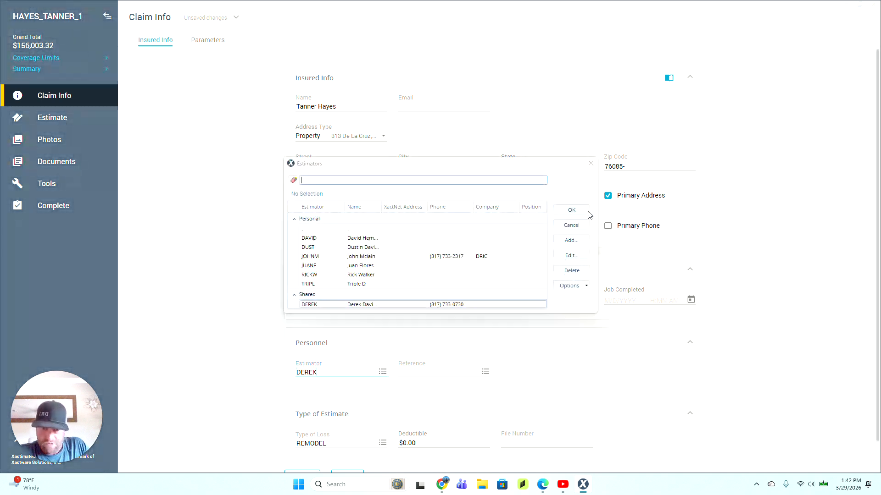
click(575, 214)
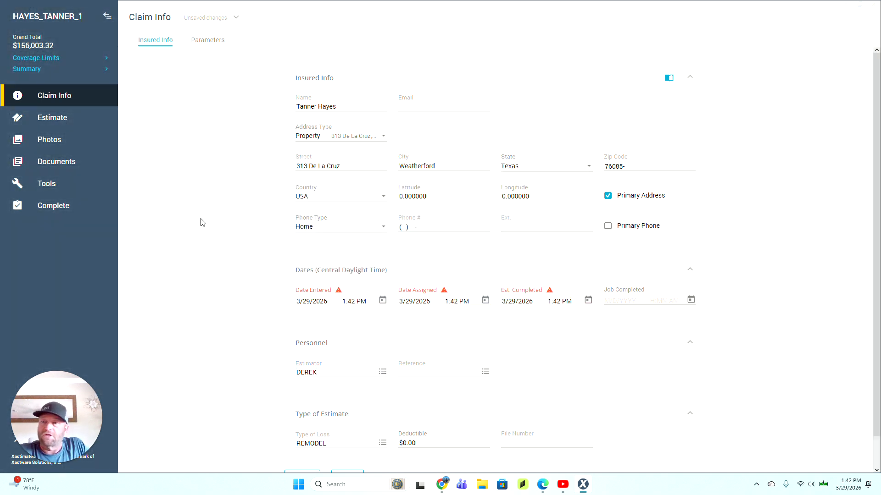
click(59, 117)
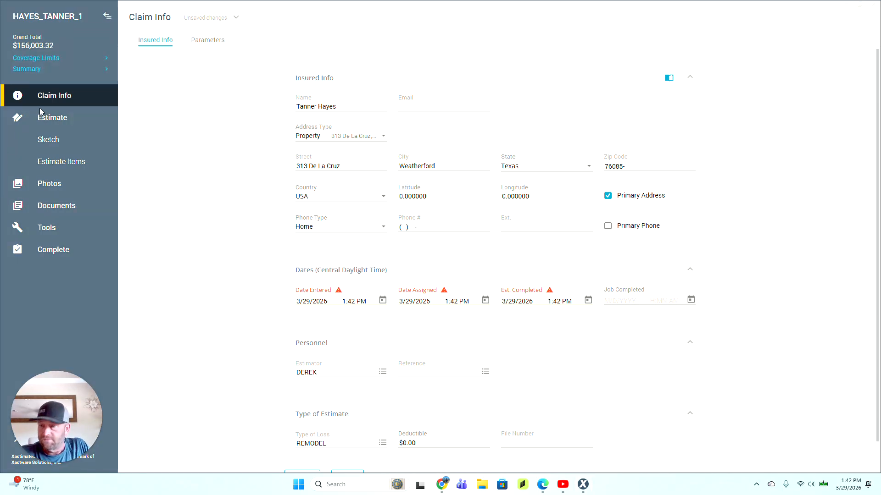
click(40, 140)
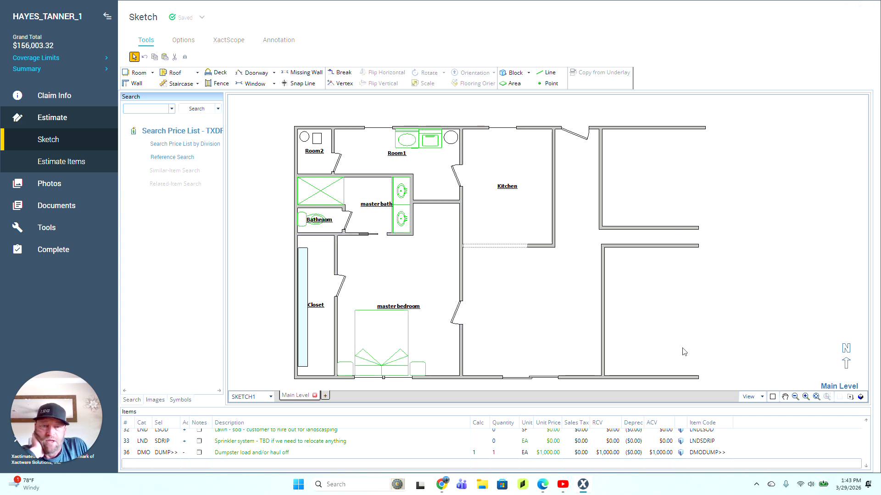
mouse_move(733, 114)
mouse_down()
mouse_move(398, 130)
mouse_move(277, 207)
mouse_move(276, 357)
mouse_move(285, 388)
mouse_move(284, 377)
mouse_up()
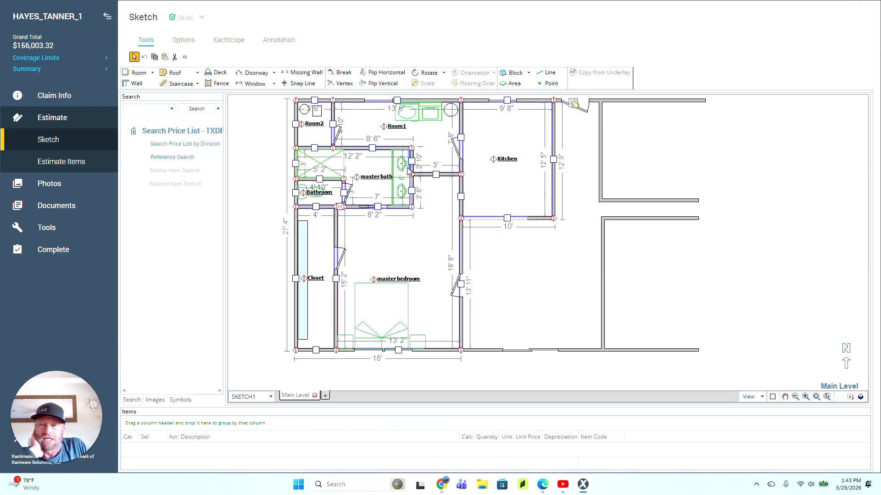
click(49, 122)
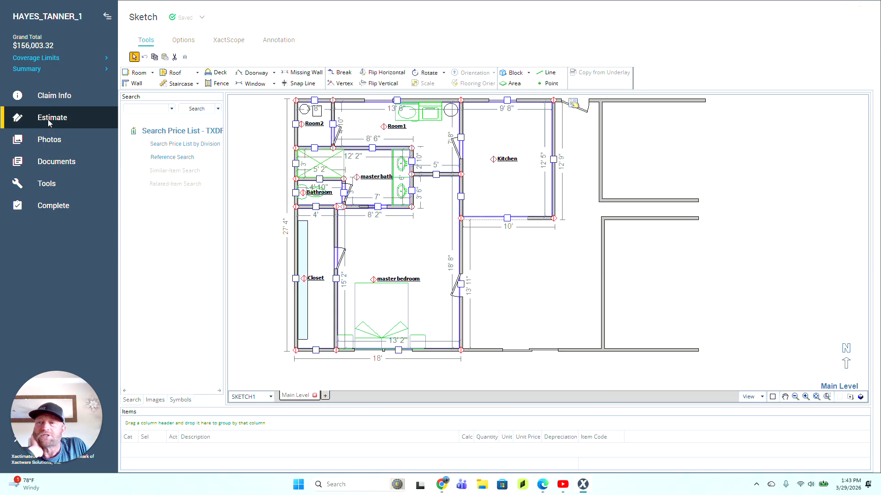
click(50, 122)
click(46, 161)
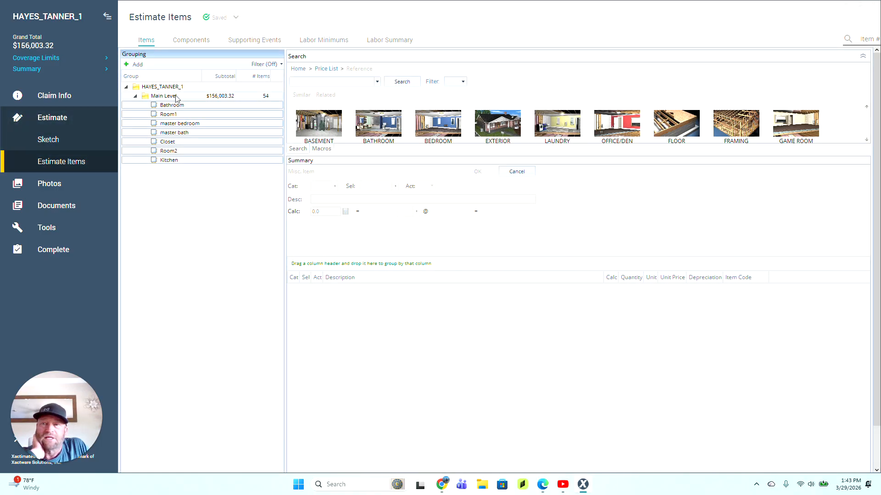
click(176, 97)
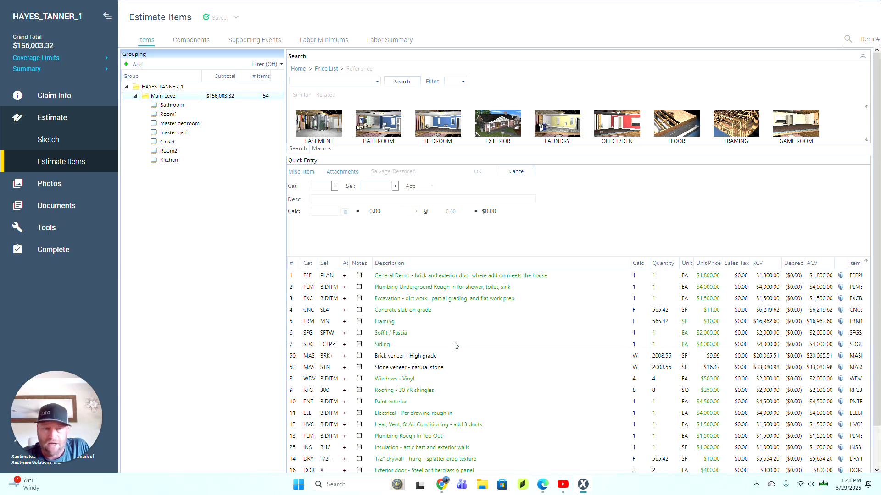
scroll(443, 330, down, 3)
scroll(443, 330, down, 10)
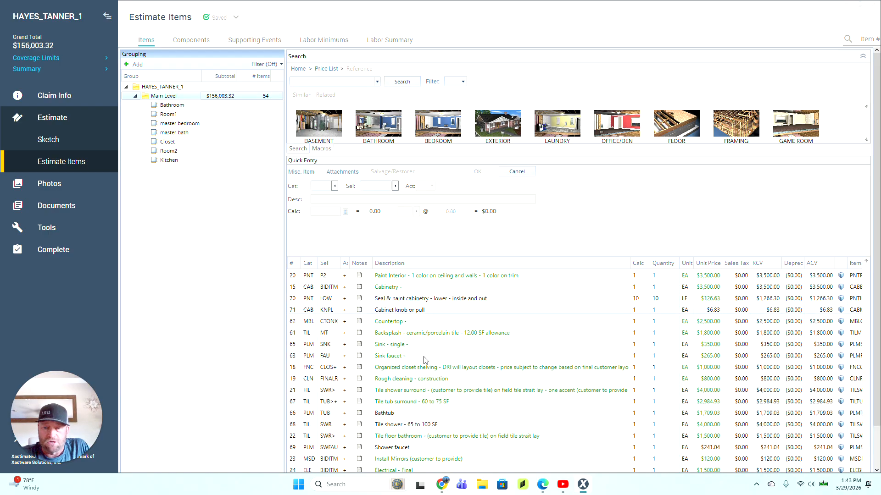
scroll(421, 367, up, 5)
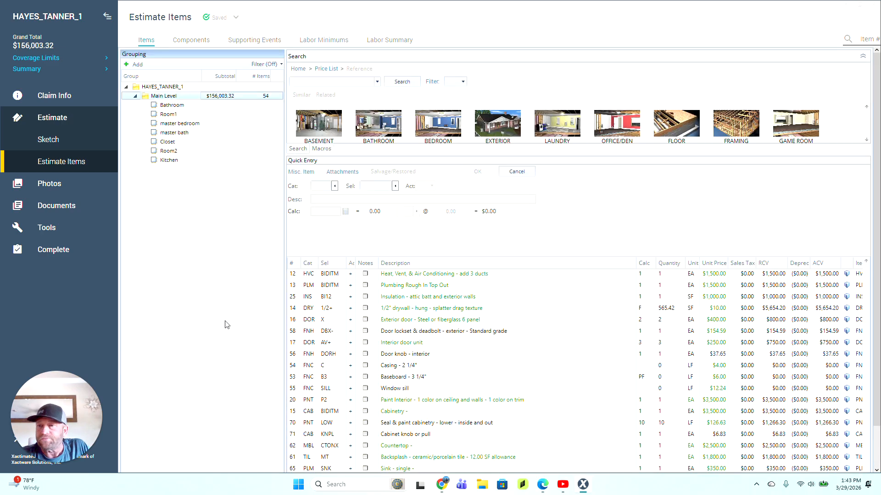
click(71, 118)
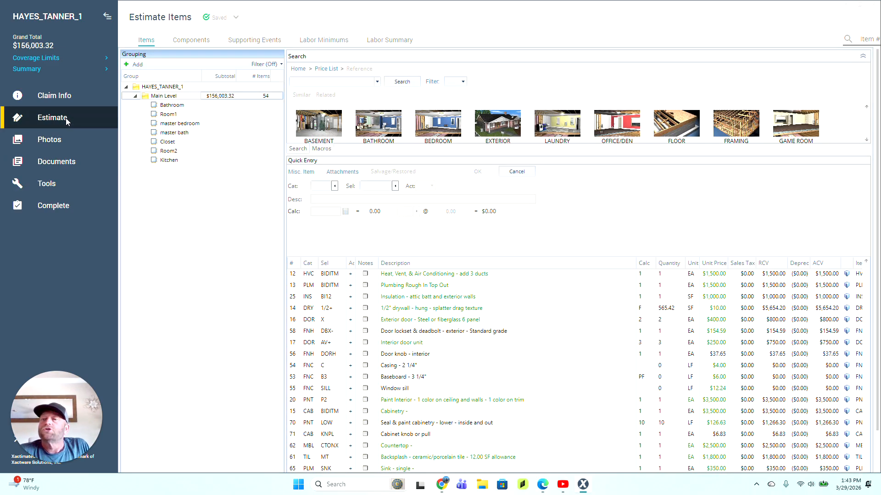
click(64, 120)
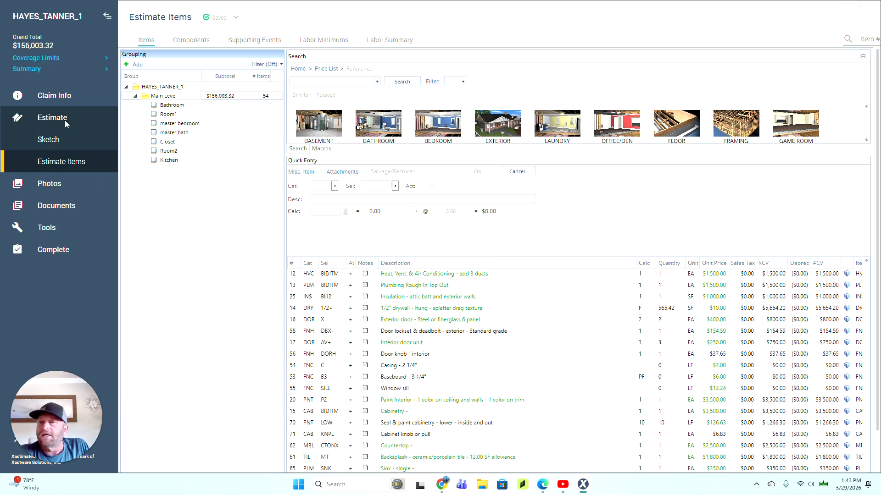
click(54, 139)
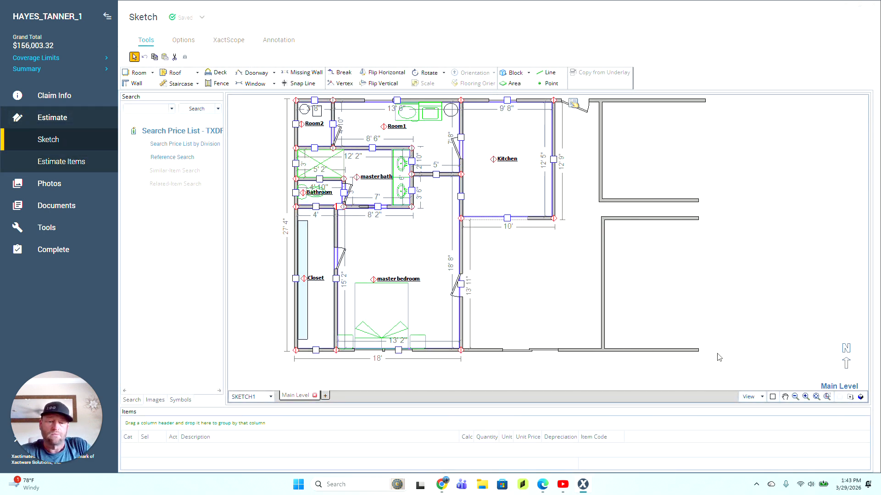
Step: Delete the selected rooms, remaining walls and leftover fixtures, leaving the Main Level sketch empty at $67,235.37
key(Delete)
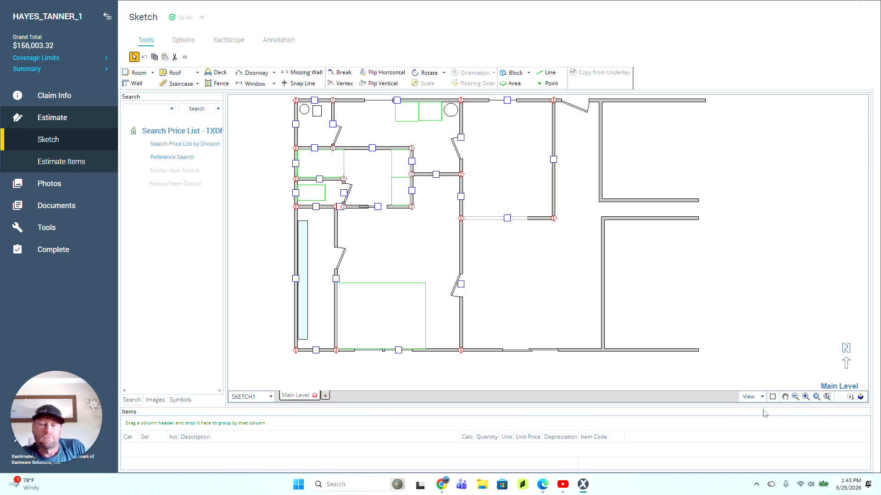
drag(703, 353, 281, 99)
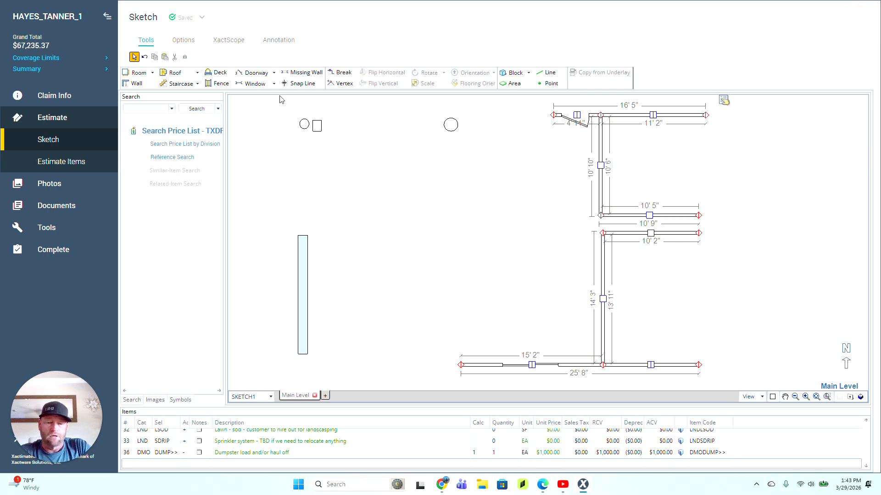
key(Delete)
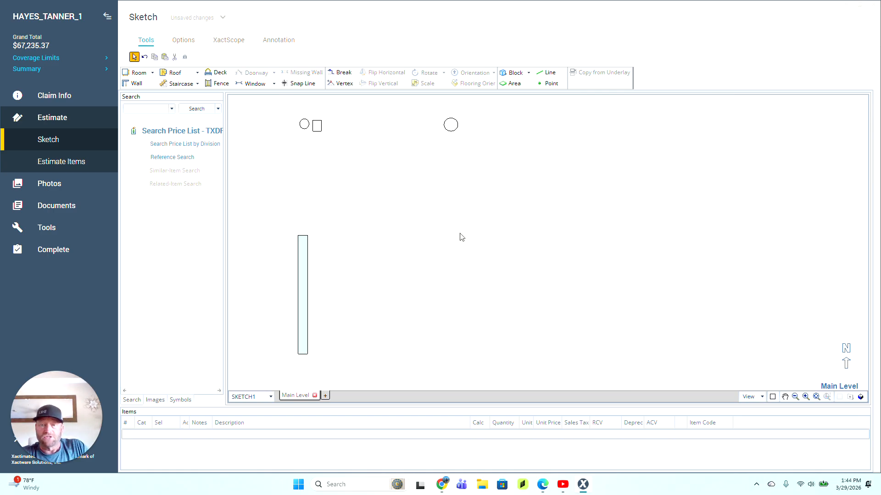
drag(535, 317, 247, 116)
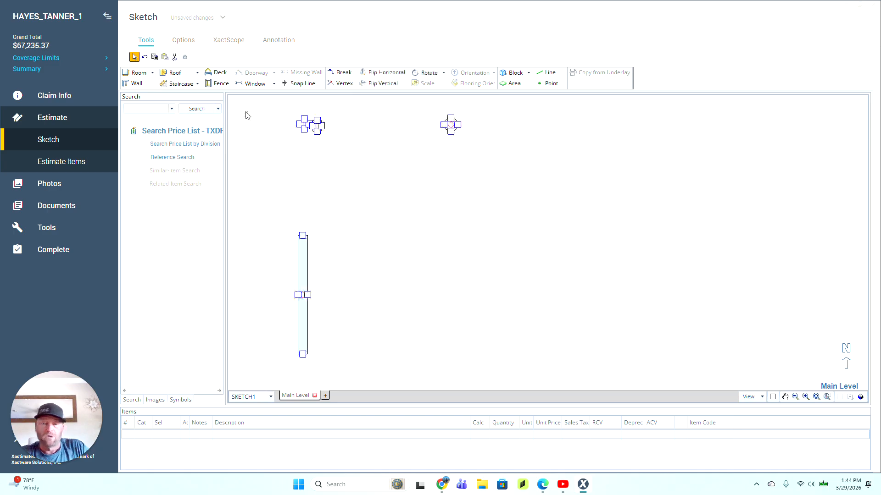
key(Delete)
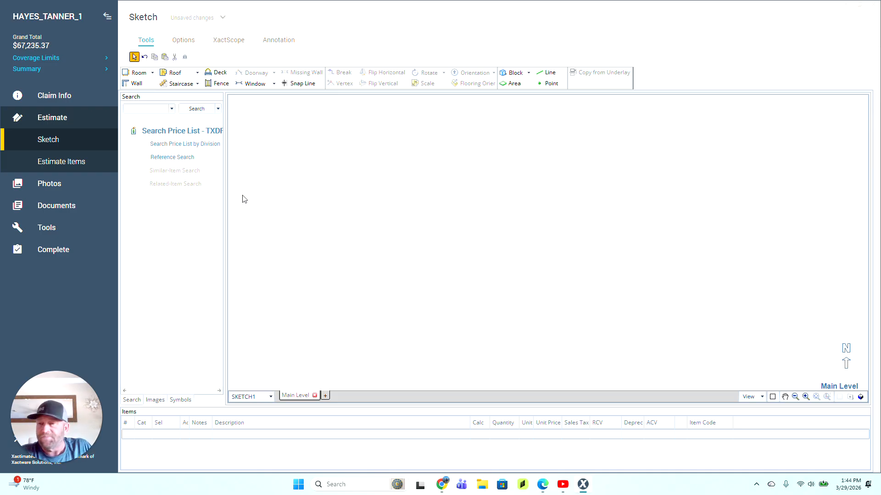
click(56, 122)
click(56, 122)
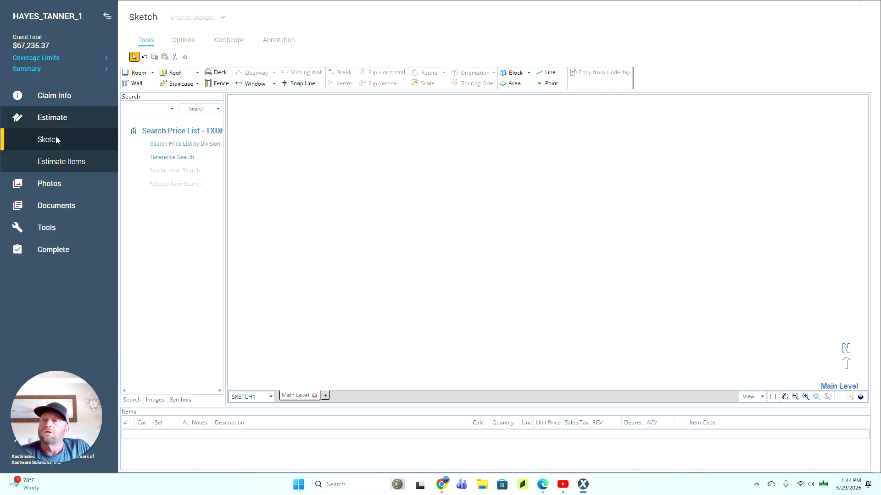
click(57, 140)
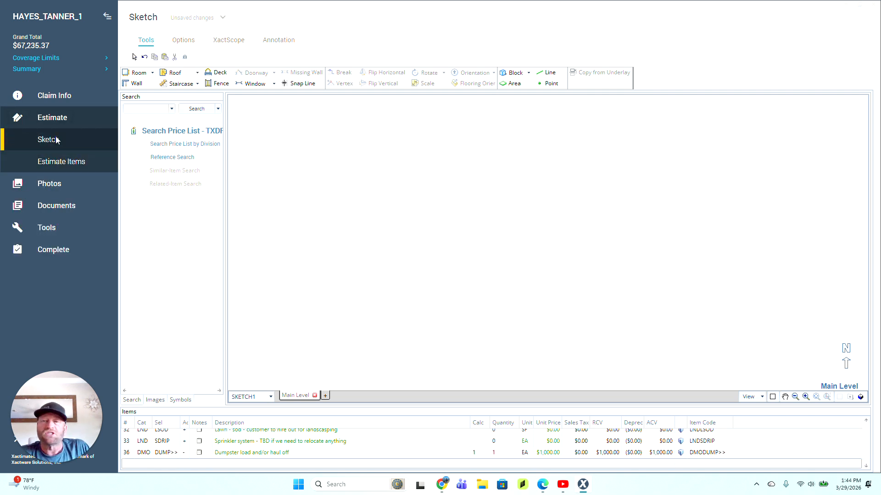
Step: Open the estimate's 52 line items, scroll to the top and load row 1 General Demo into quick entry
click(55, 164)
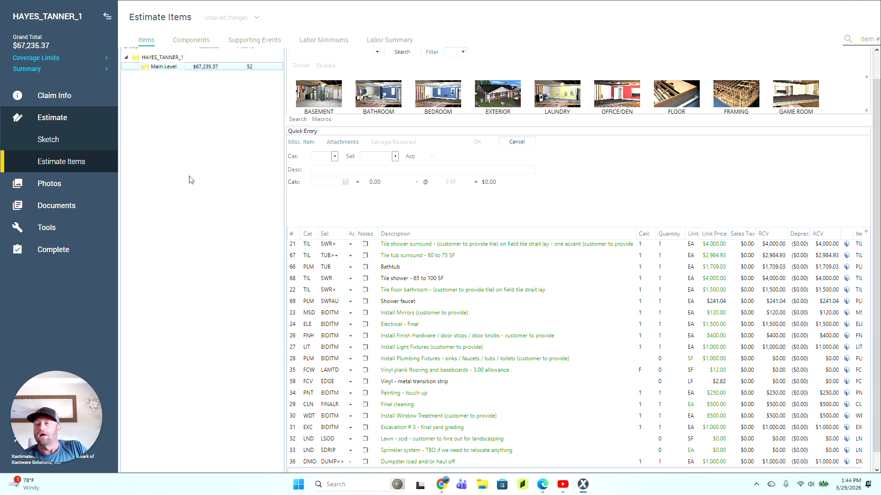
scroll(191, 177, up, 2)
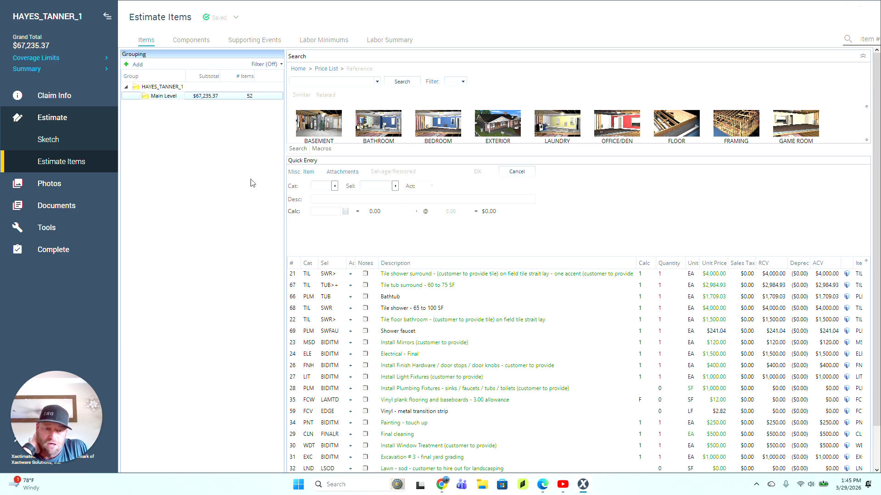
scroll(626, 371, down, 1)
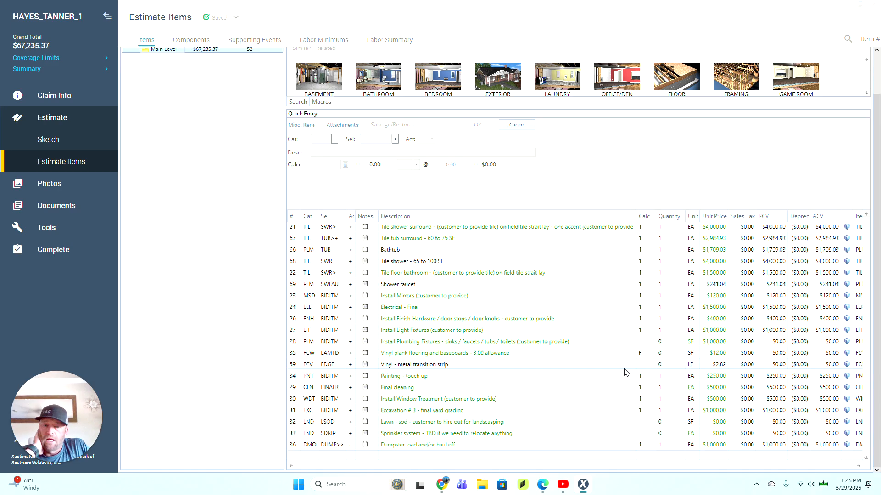
scroll(556, 368, up, 2)
scroll(207, 320, up, 1)
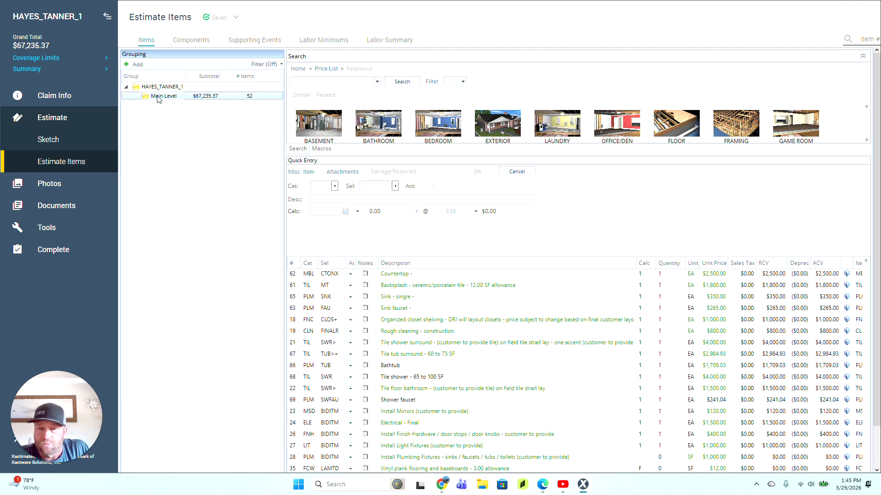
scroll(367, 358, up, 5)
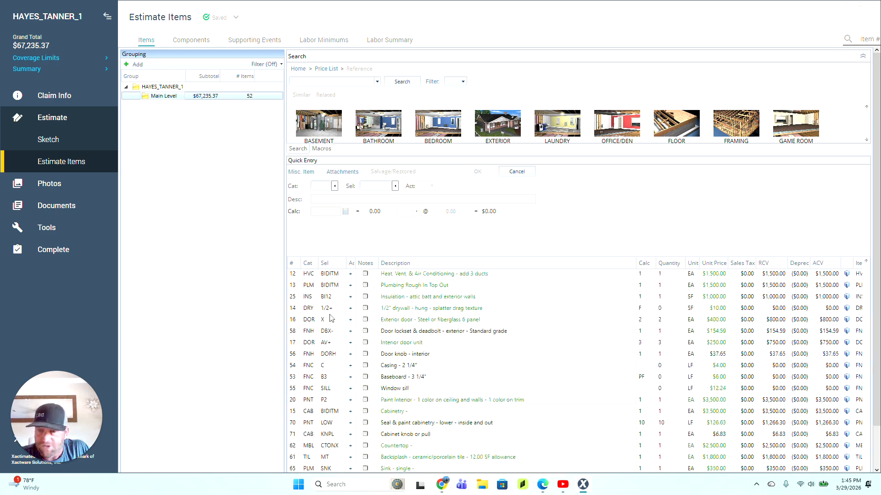
scroll(331, 318, up, 4)
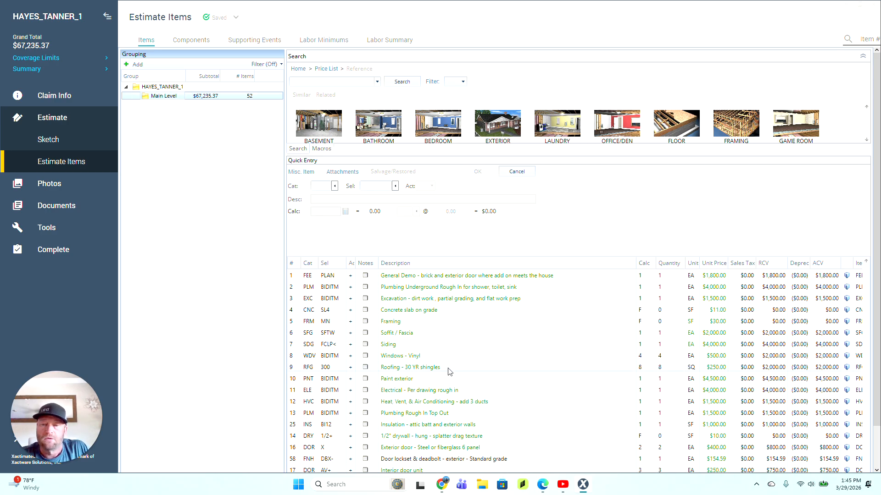
click(296, 280)
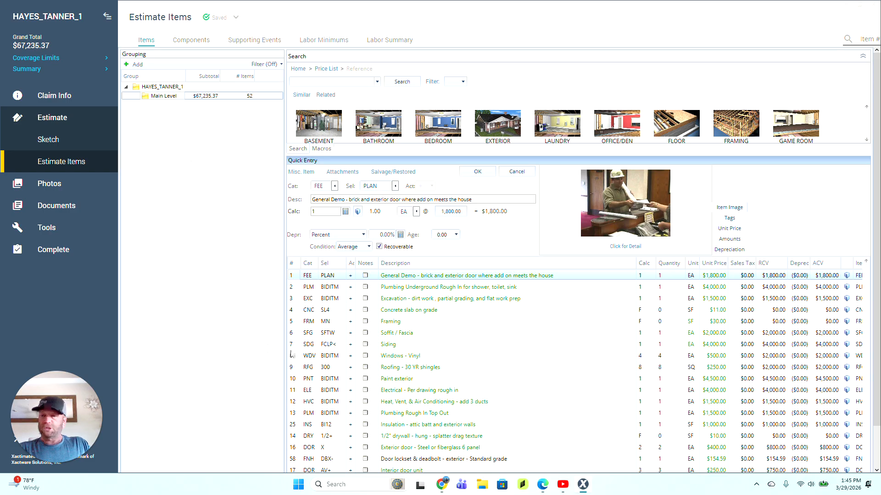
click(442, 487)
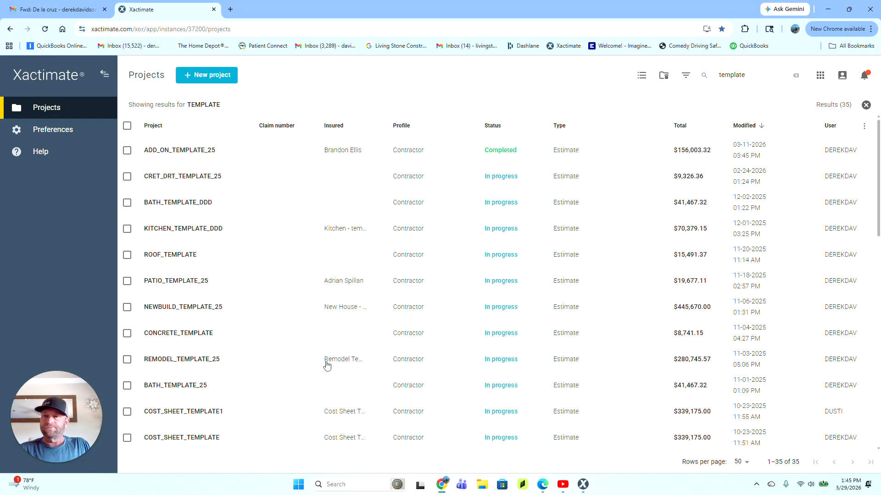
Step: Zoom the plan PDF two steps and pan to page 3's kitchen, laundry and home theater
click(54, 10)
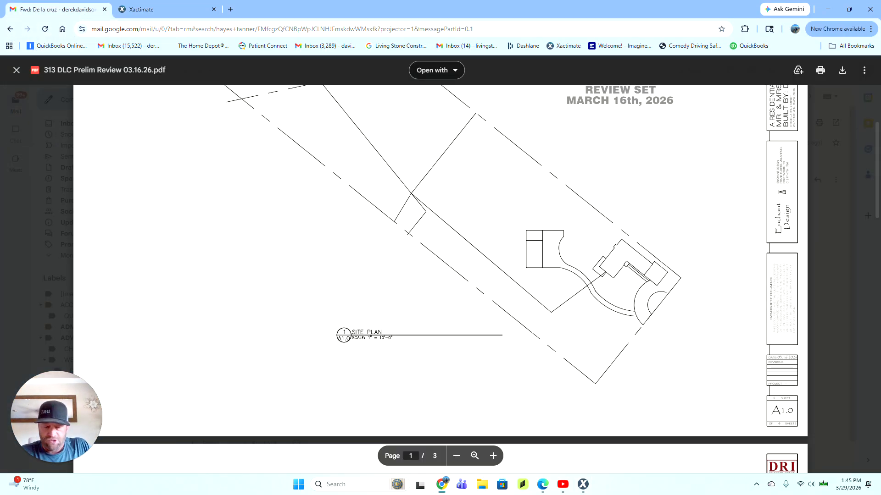
scroll(441, 276, down, 10)
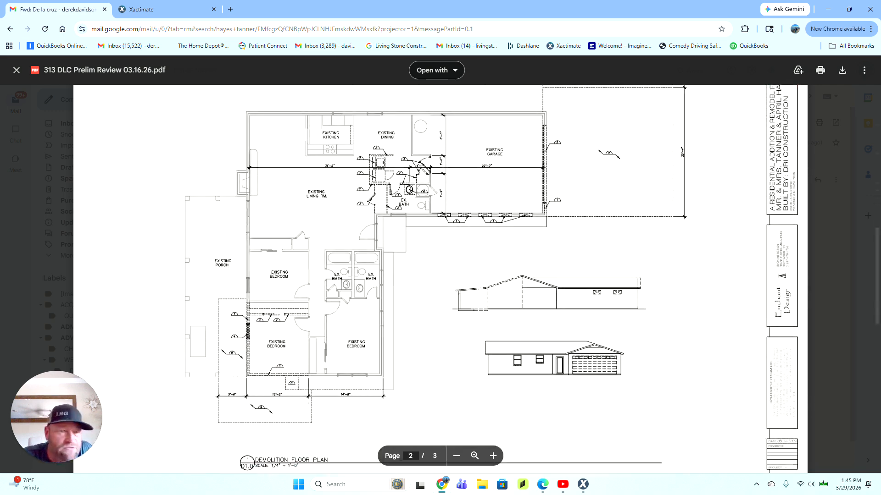
click(493, 457)
click(493, 456)
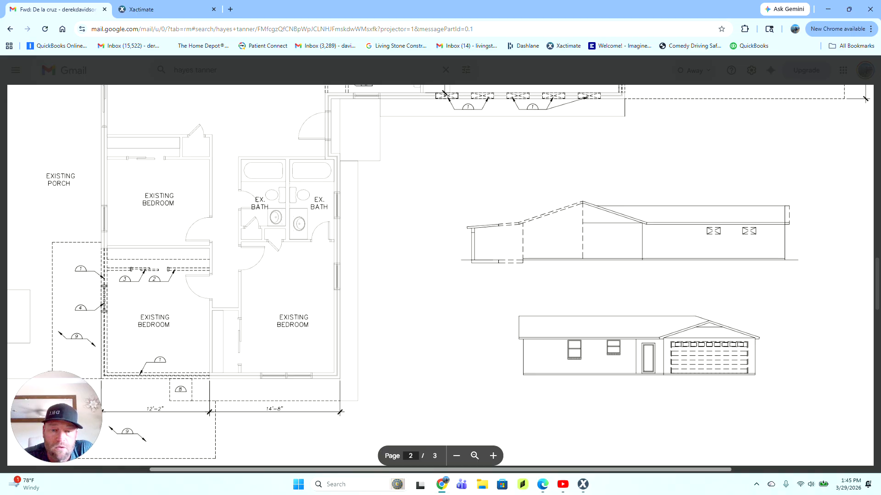
scroll(440, 275, right, 5)
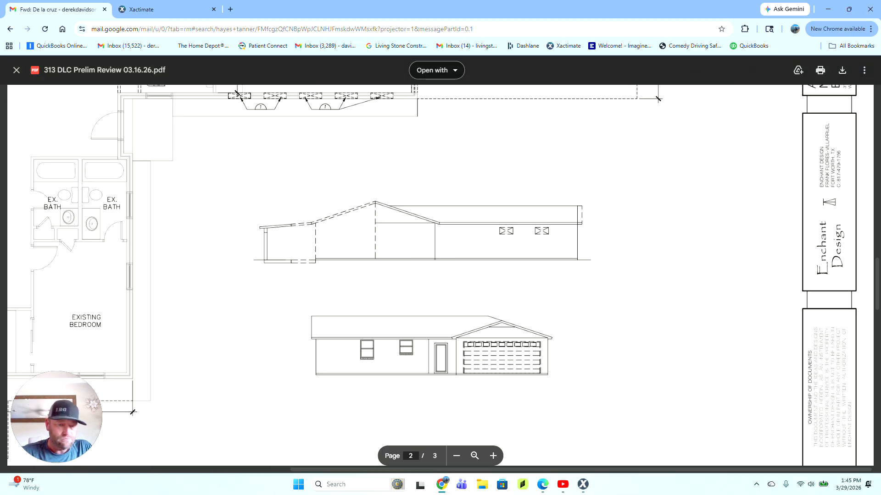
scroll(440, 275, down, 2)
scroll(440, 275, down, 10)
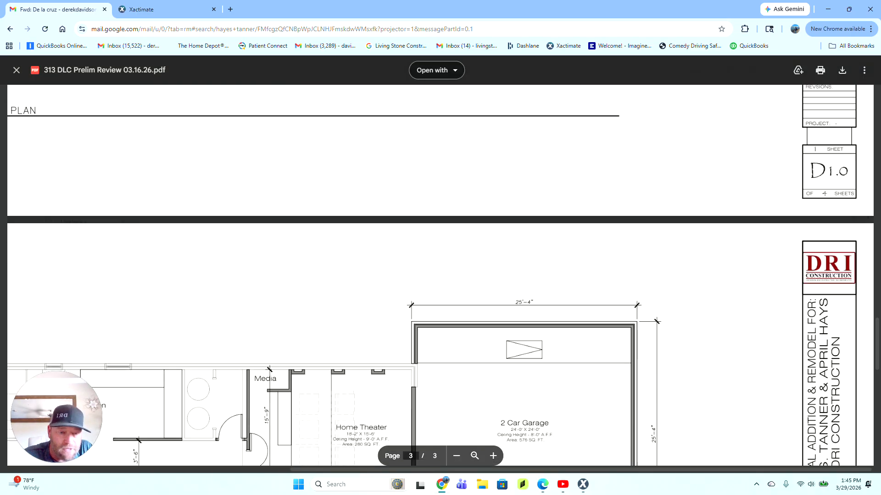
scroll(440, 275, down, 7)
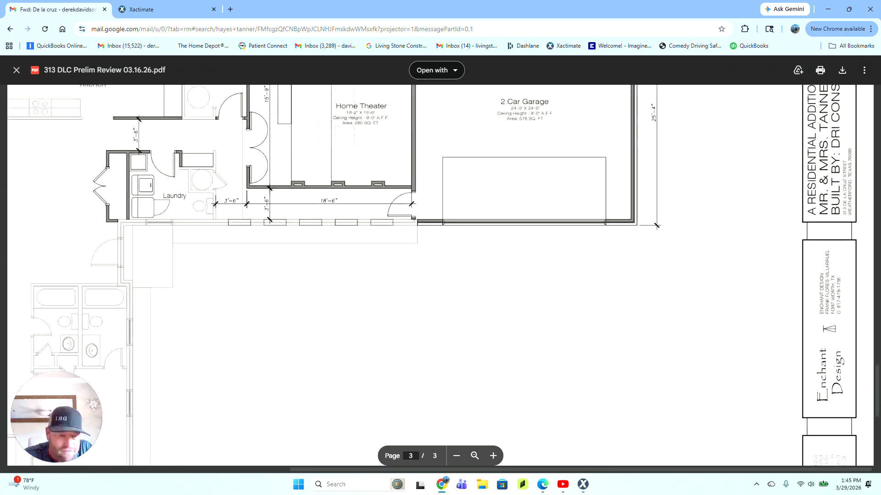
scroll(440, 275, down, 4)
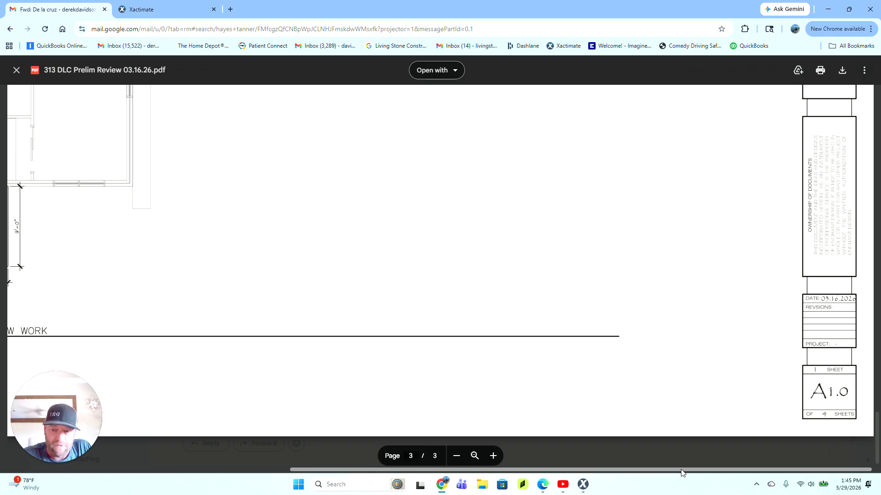
drag(686, 470, 404, 469)
scroll(435, 321, up, 4)
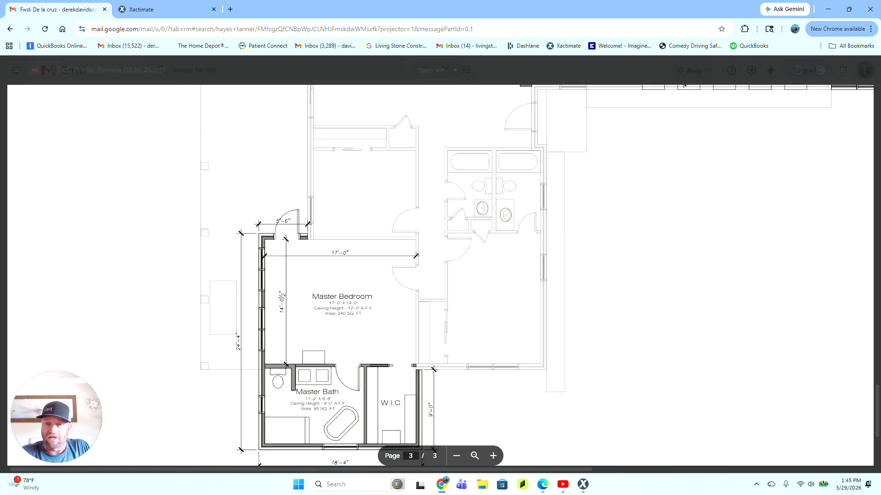
scroll(435, 321, up, 4)
scroll(434, 452, up, 5)
scroll(434, 452, down, 3)
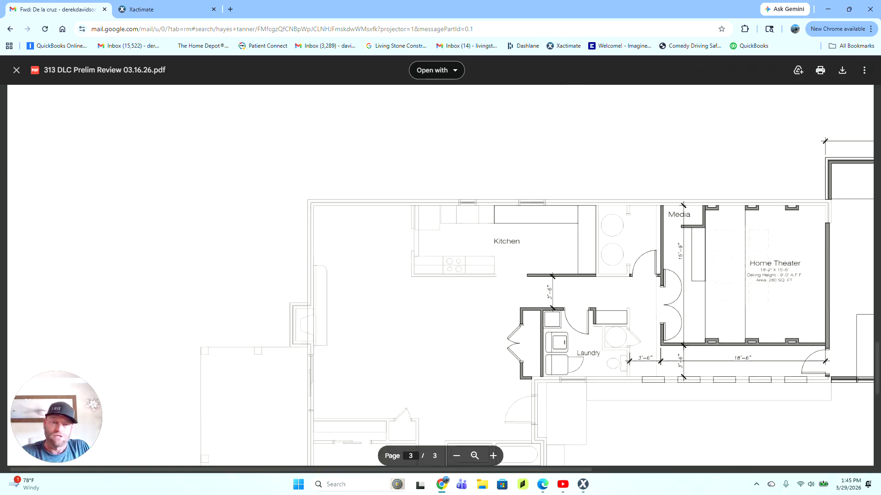
Step: Check the Xactimate Projects tab, then return to the plan PDF and pan across it
click(132, 13)
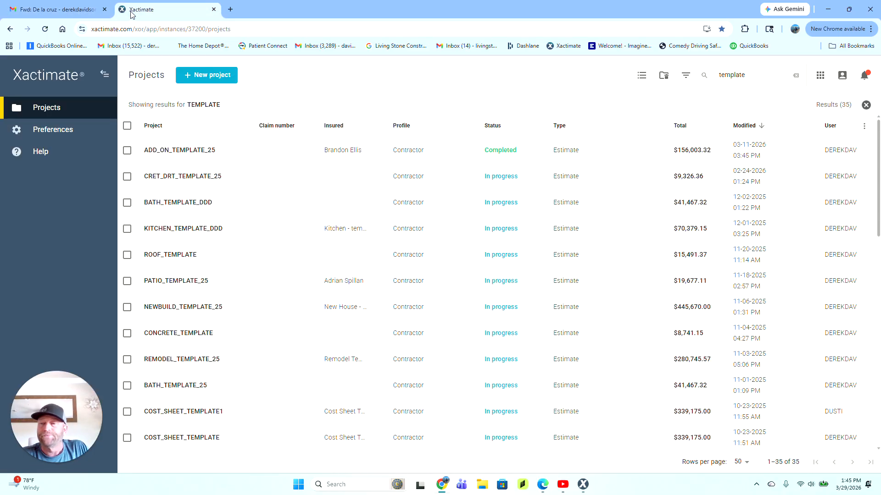
click(27, 12)
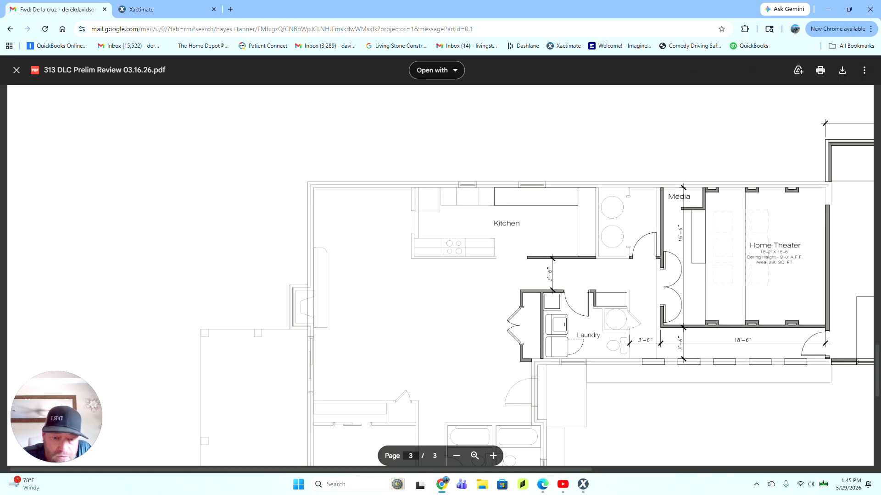
drag(557, 470, 753, 465)
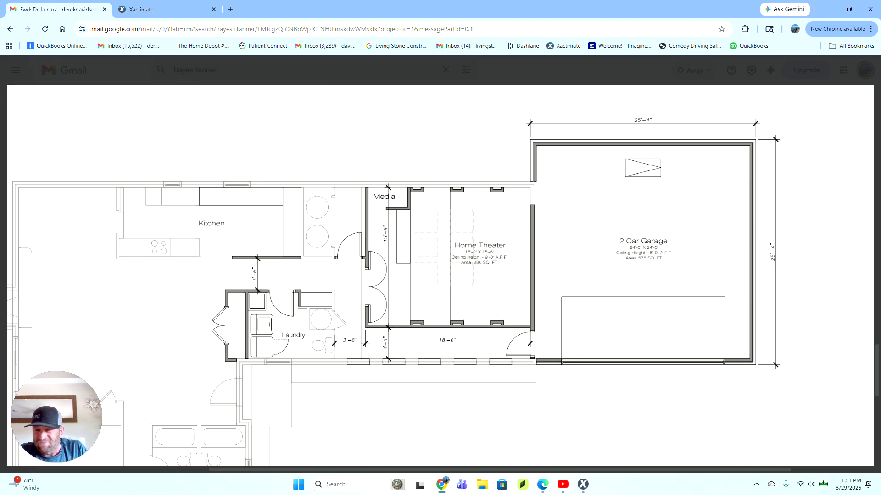
Step: Pan over the master bedroom, bath and W.I.C., then scroll up to page 2's existing bedrooms and dashed outline
scroll(441, 275, up, 17)
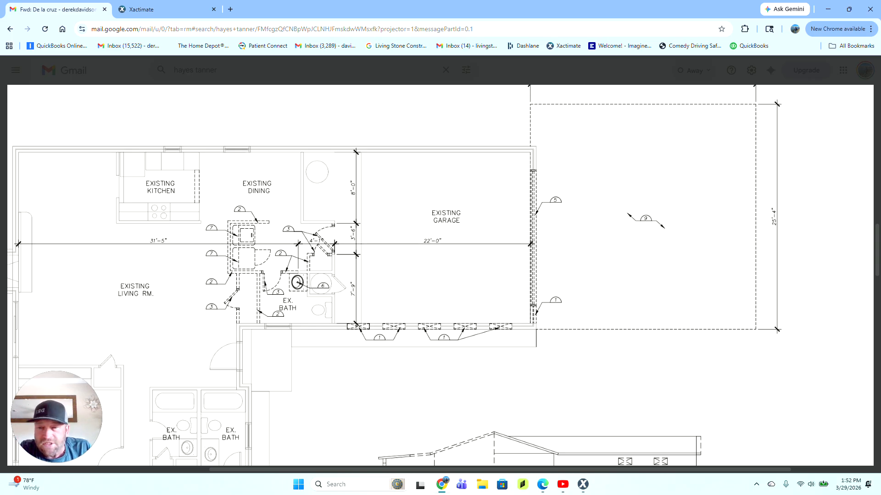
scroll(441, 275, down, 15)
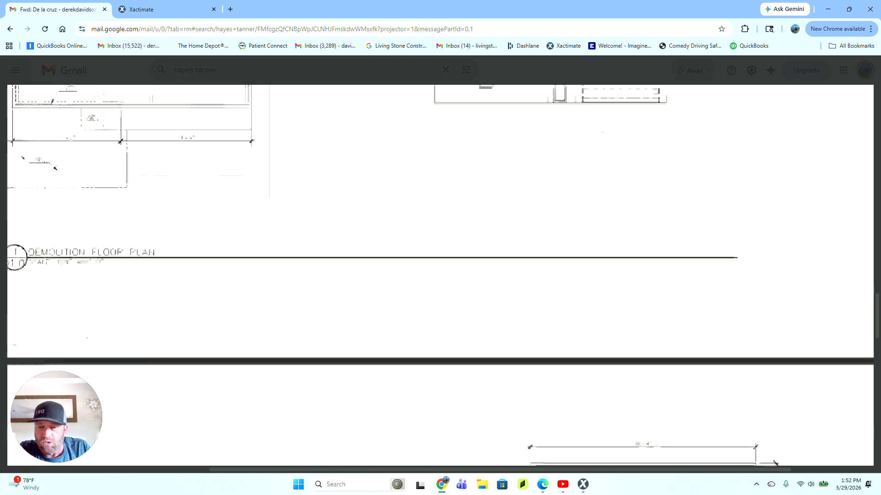
scroll(440, 276, down, 8)
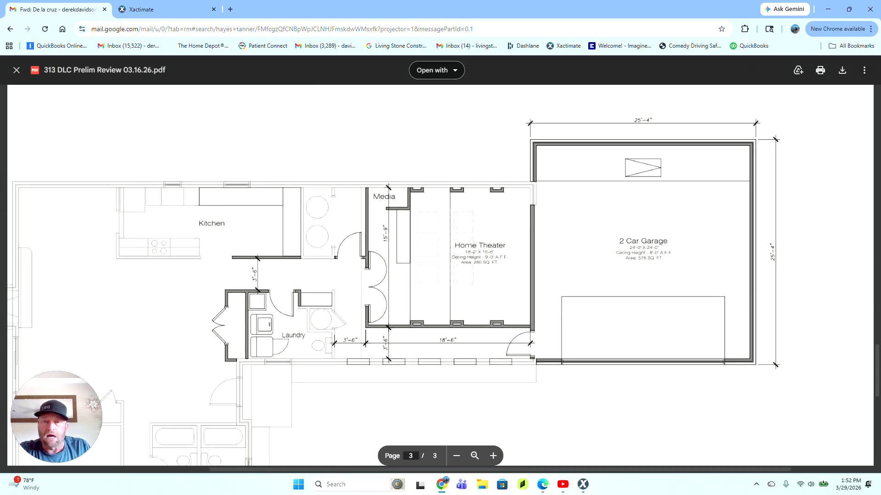
scroll(440, 275, down, 5)
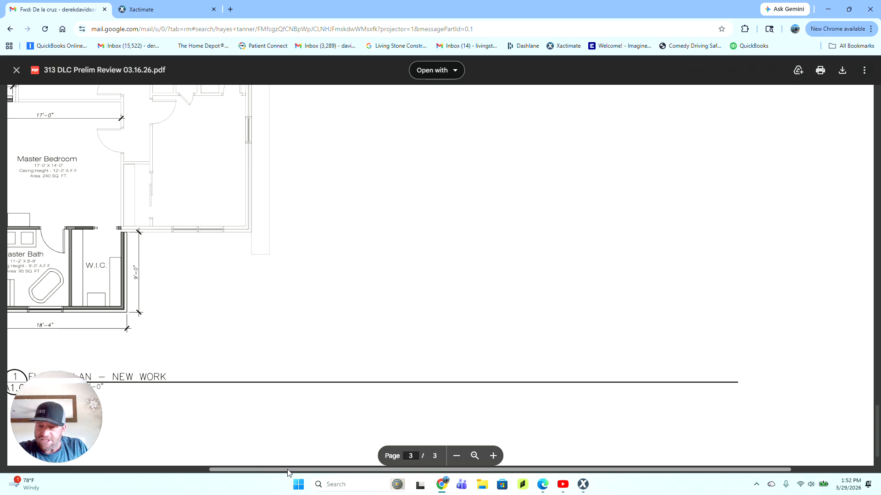
drag(288, 472, 67, 466)
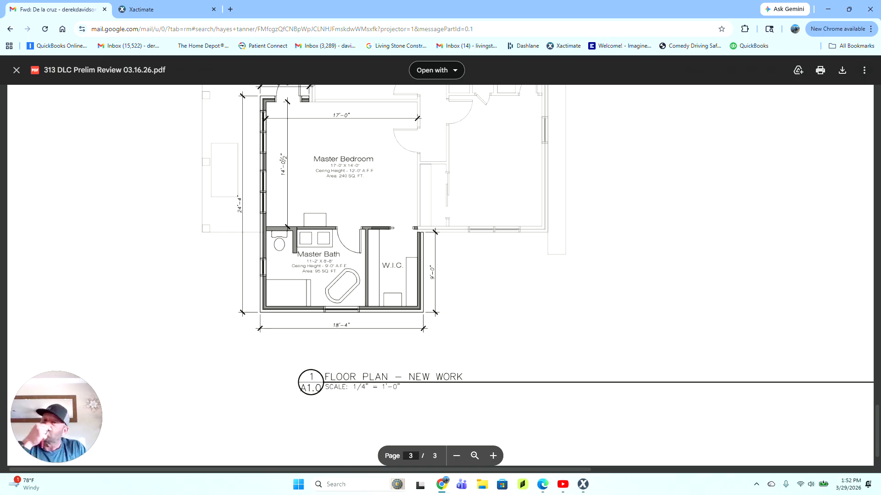
scroll(440, 275, up, 3)
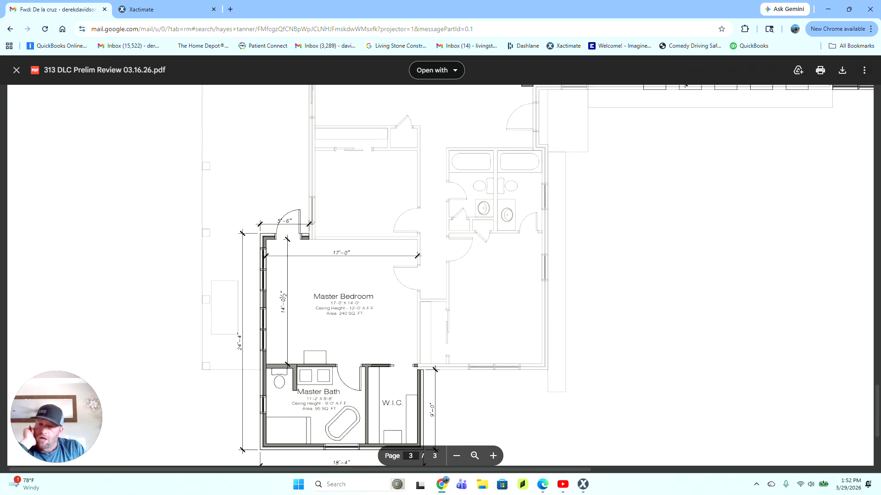
scroll(538, 276, up, 2)
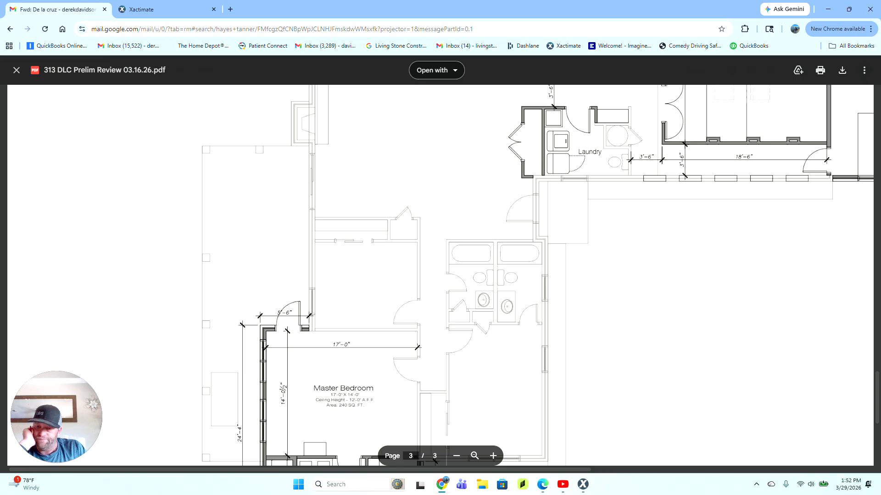
scroll(440, 275, down, 4)
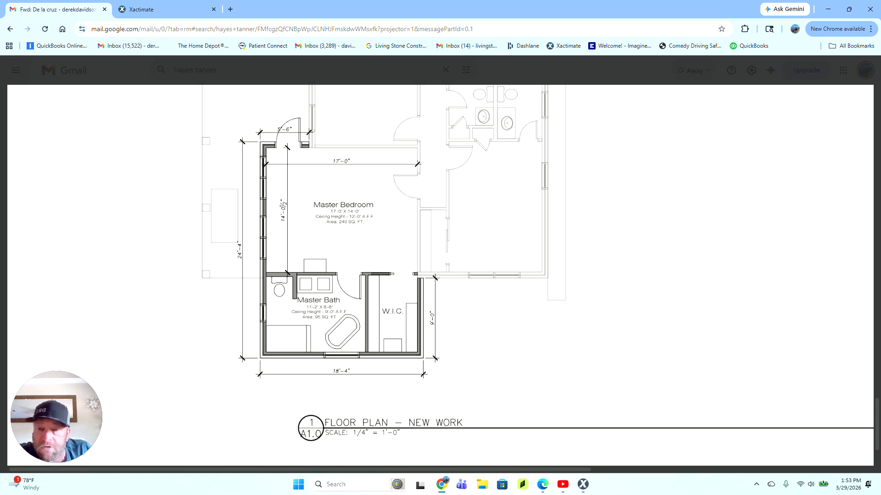
scroll(441, 275, down, 15)
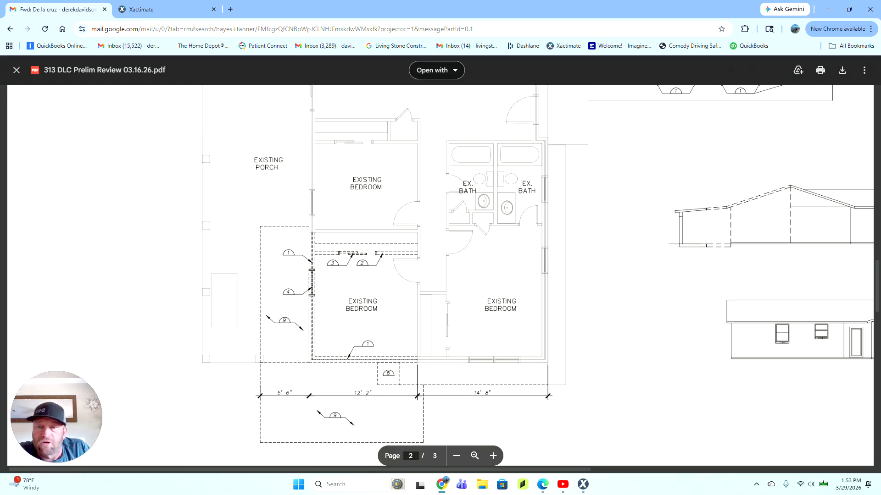
scroll(441, 275, down, 1)
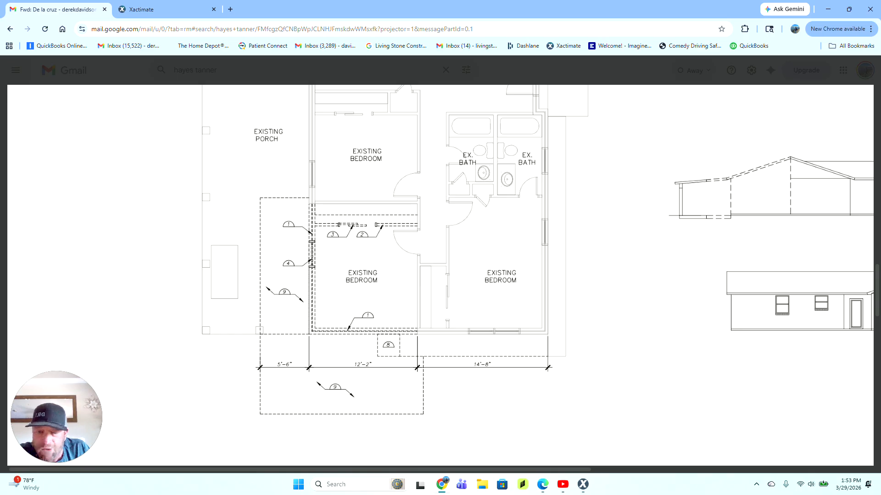
scroll(440, 275, up, 15)
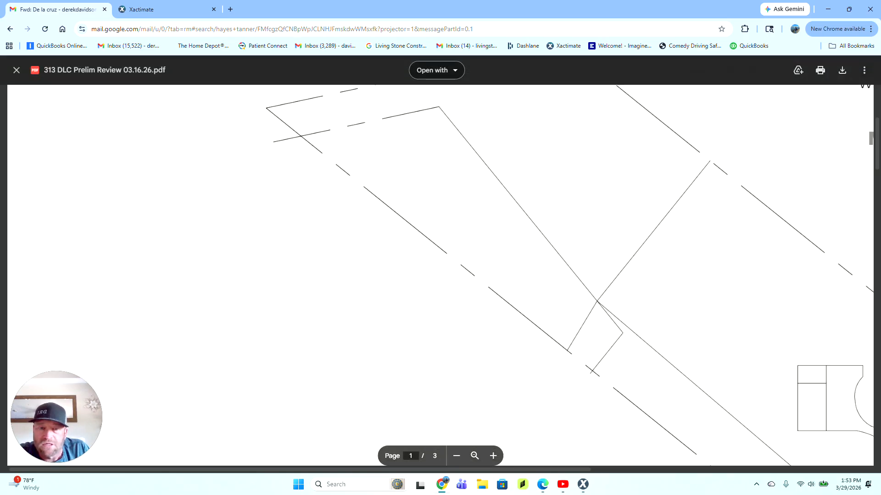
Step: Scroll and pan from page 1 down to page 3's master bedroom, master bath and walk-in closet
scroll(441, 275, down, 15)
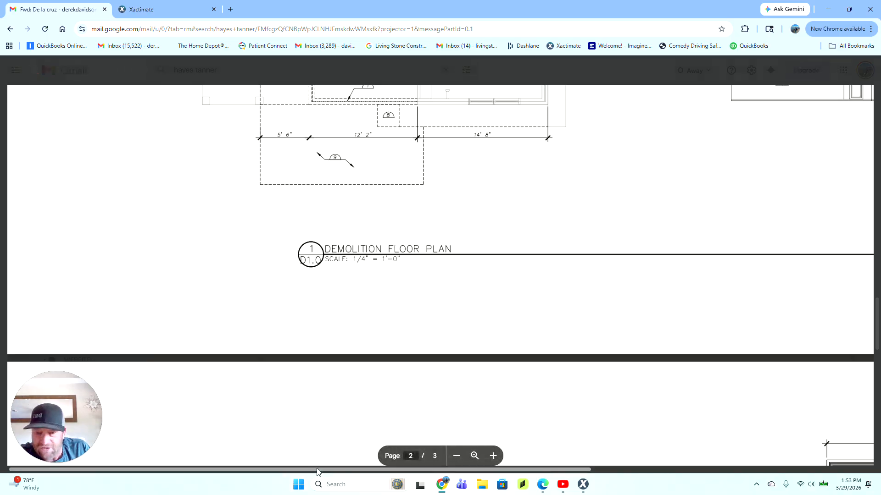
drag(317, 470, 682, 454)
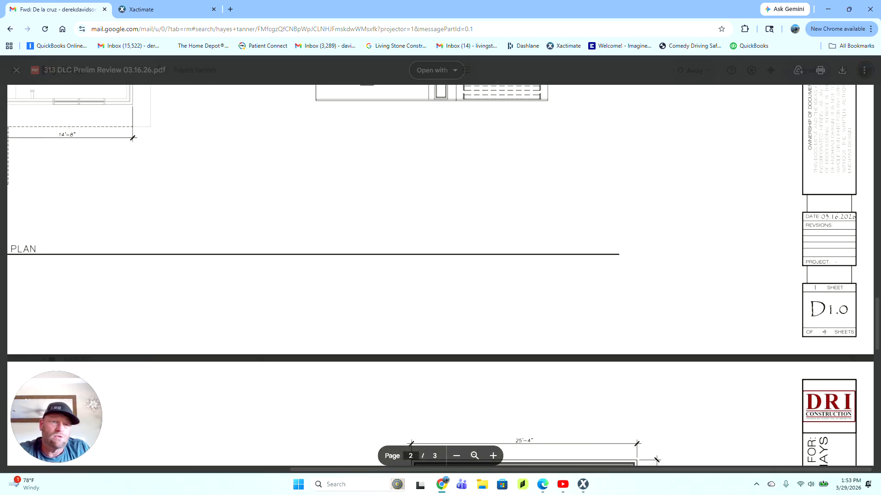
scroll(739, 362, up, 5)
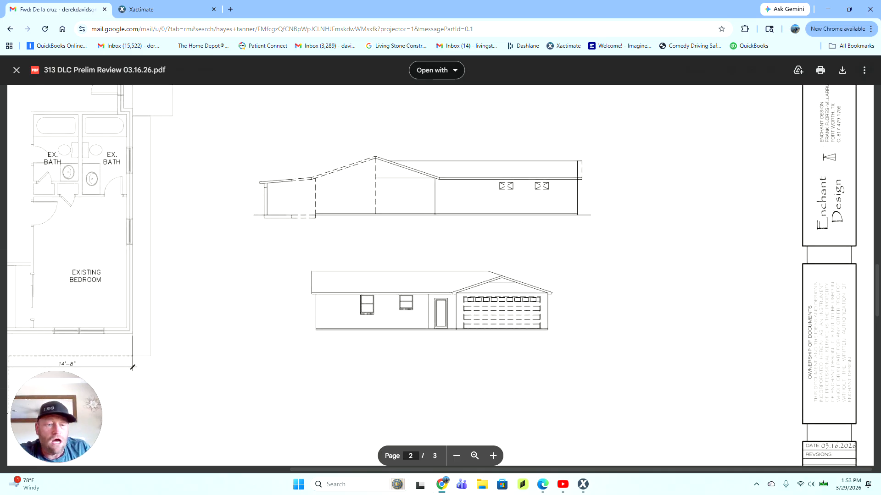
scroll(432, 275, up, 10)
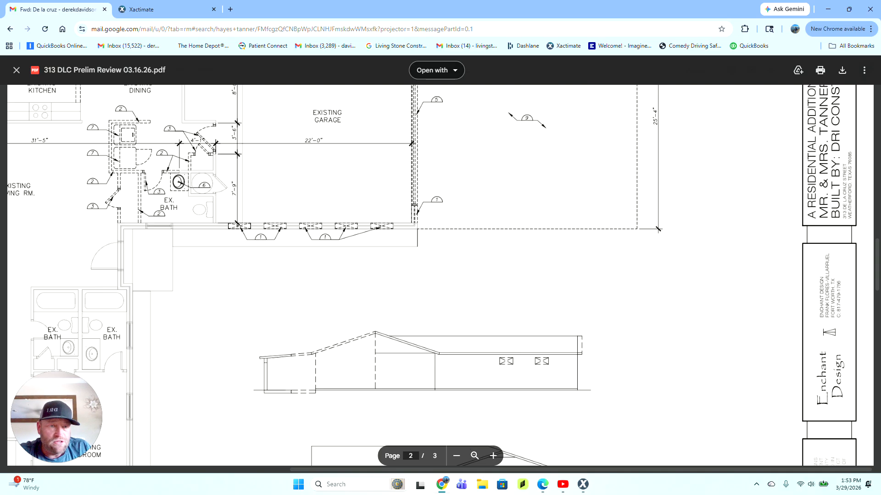
scroll(441, 276, up, 8)
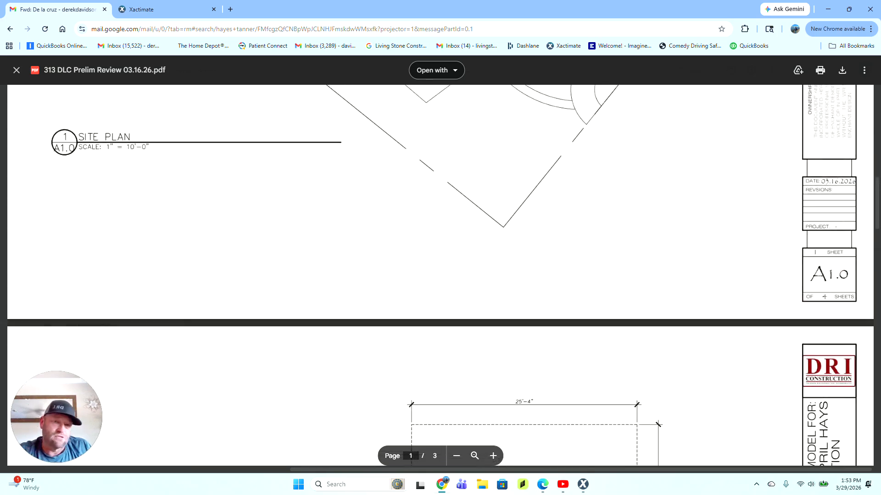
scroll(441, 275, down, 7)
scroll(440, 276, down, 15)
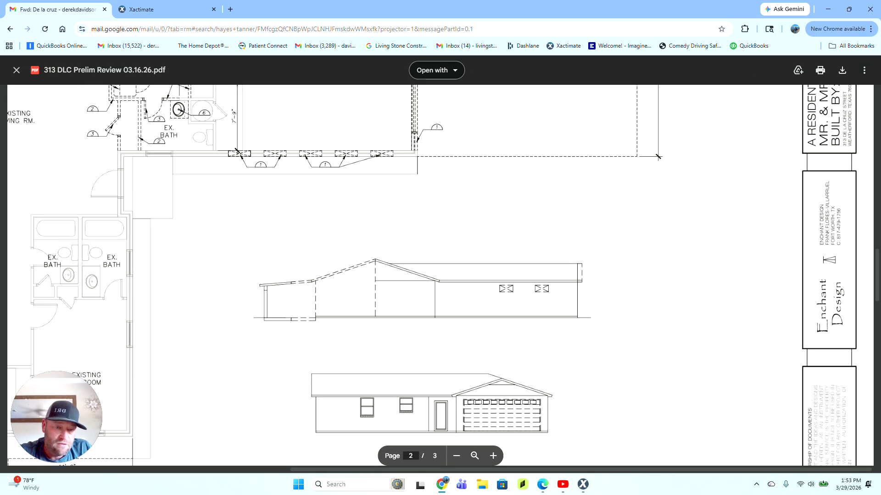
scroll(440, 276, down, 8)
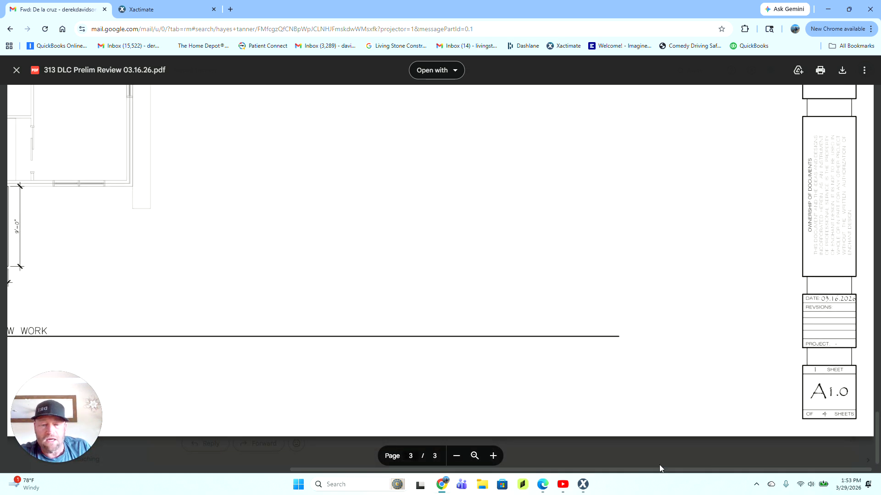
drag(638, 470, 355, 469)
scroll(540, 276, up, 12)
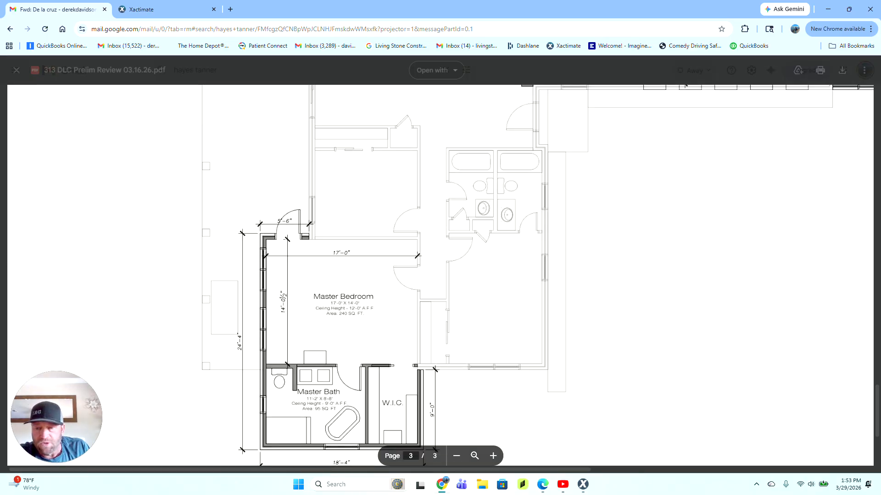
scroll(441, 276, down, 10)
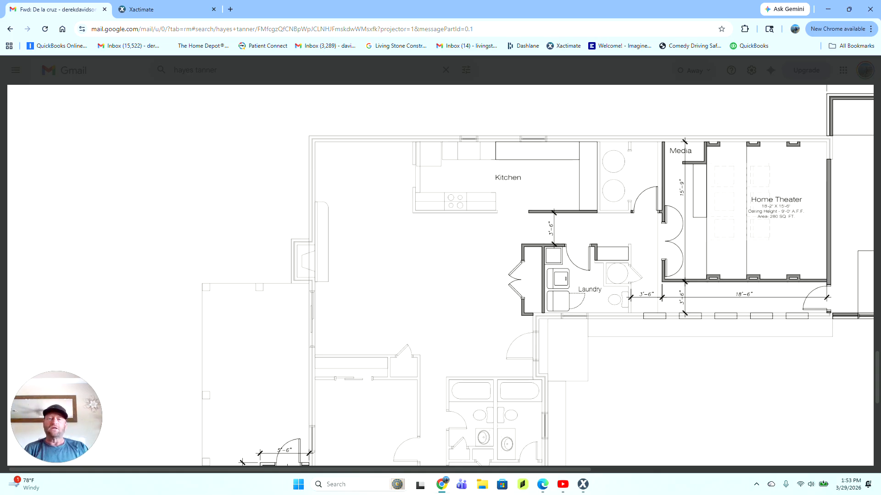
scroll(537, 275, down, 5)
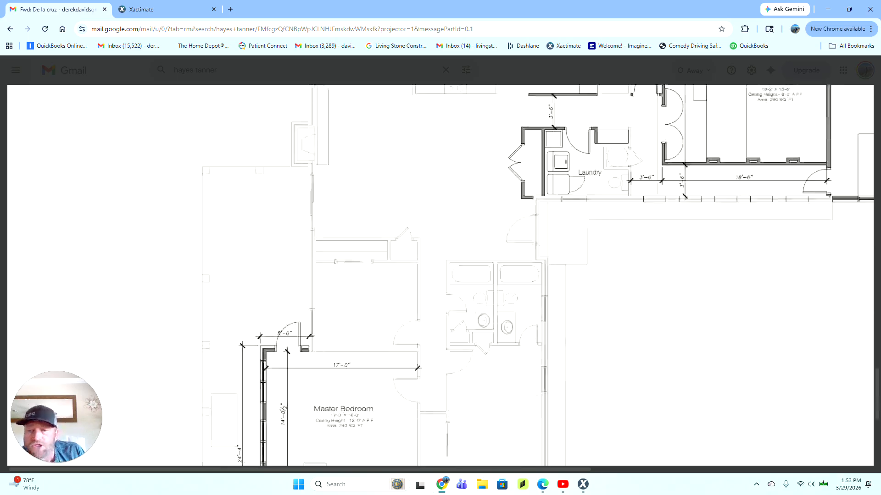
scroll(537, 275, down, 5)
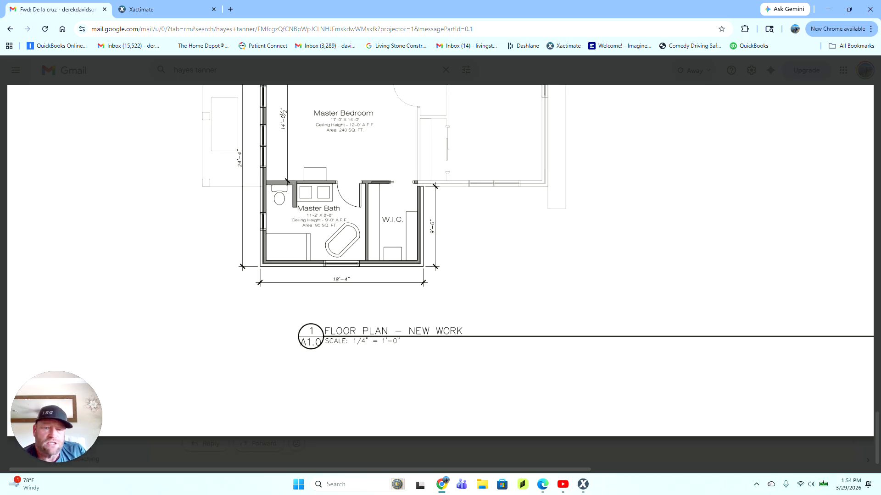
drag(563, 471, 785, 472)
scroll(734, 344, up, 1)
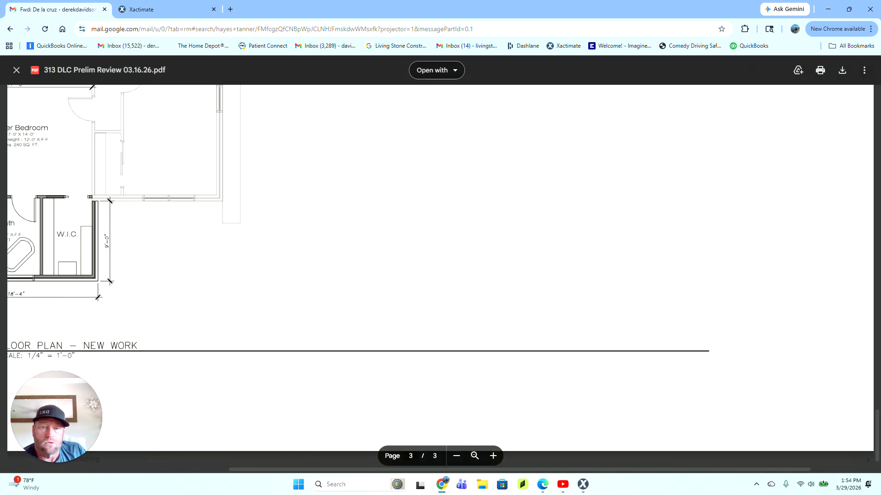
scroll(441, 275, up, 15)
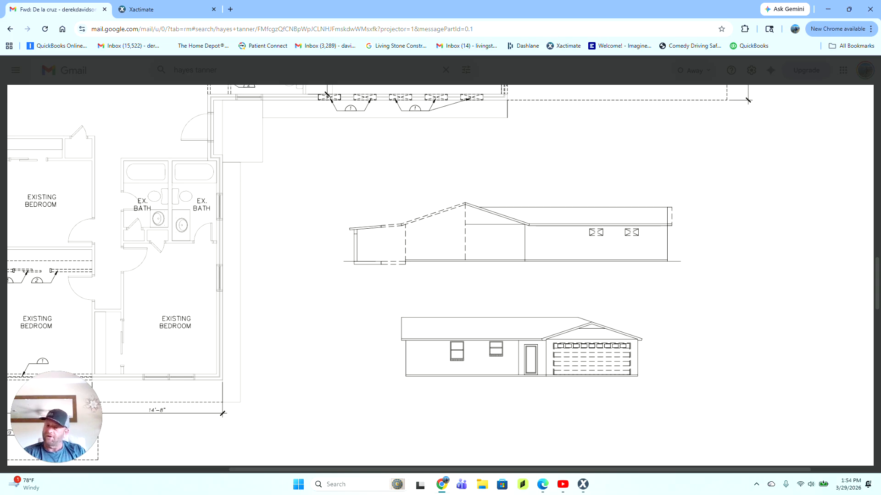
scroll(441, 275, down, 3)
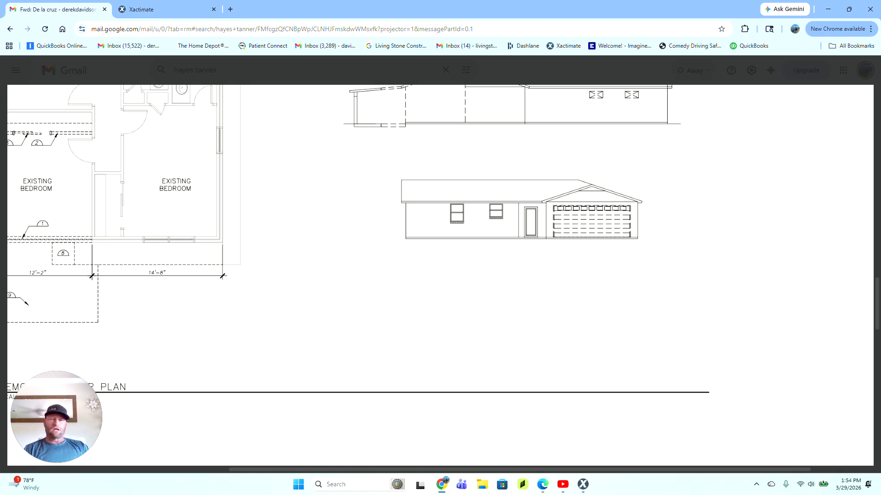
scroll(441, 276, down, 10)
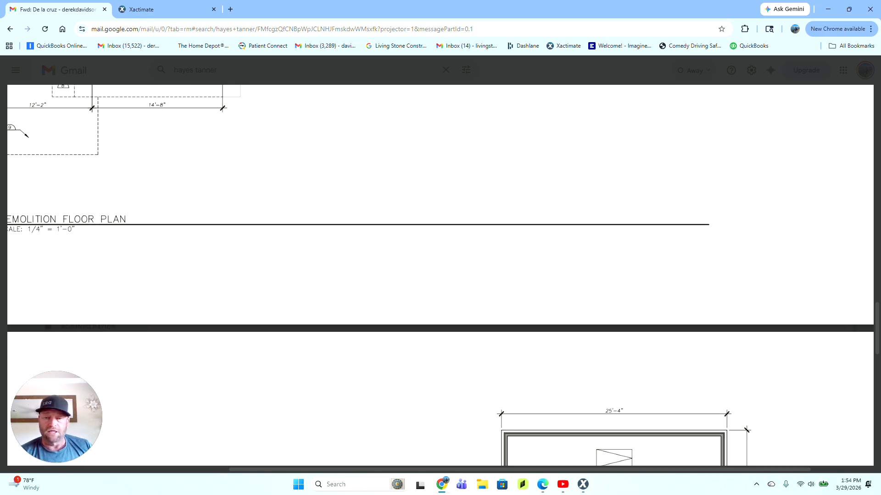
scroll(440, 276, down, 1)
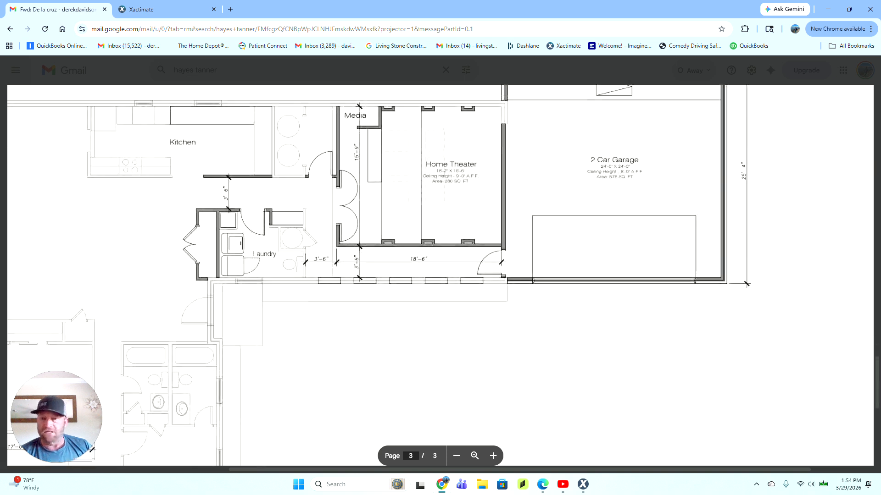
scroll(441, 275, down, 8)
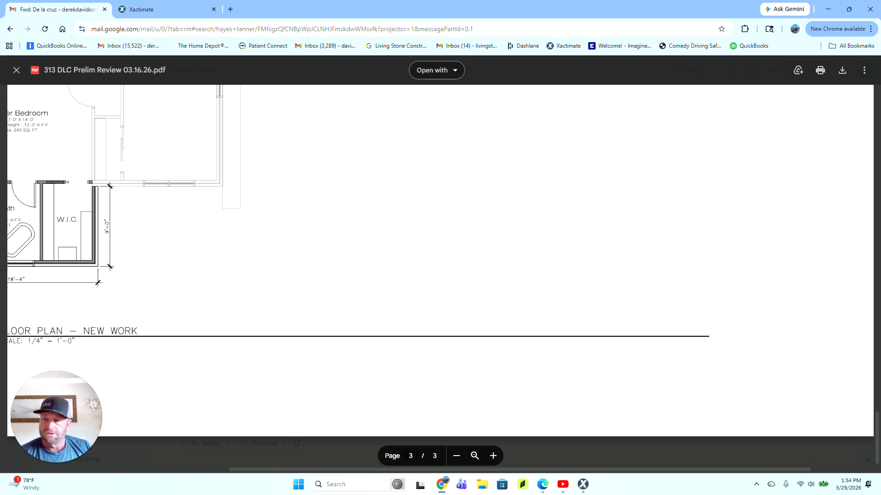
drag(355, 473, 210, 472)
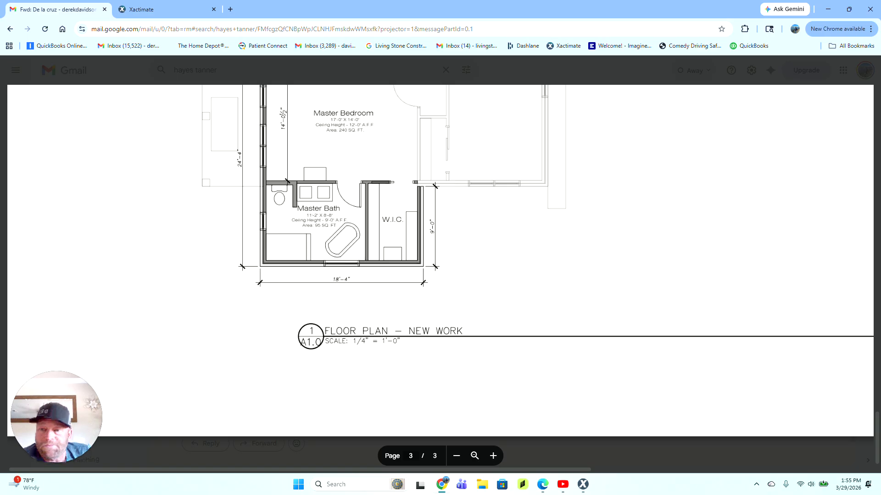
scroll(440, 275, up, 2)
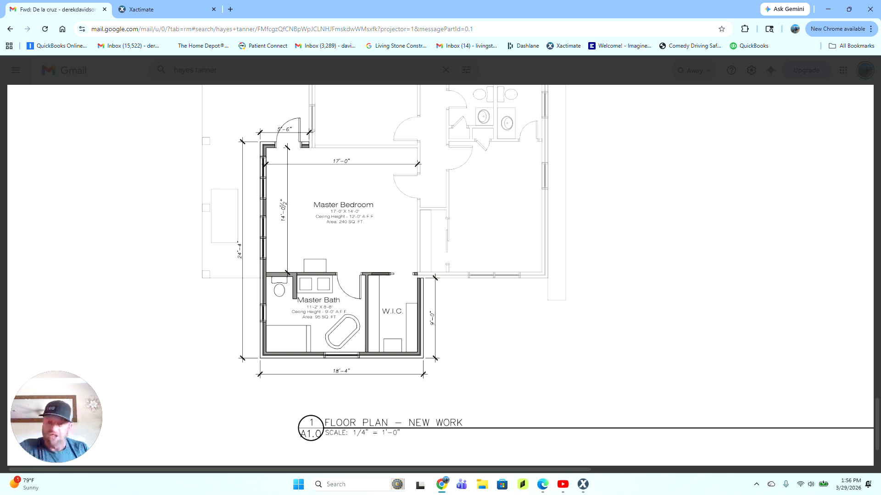
Step: Scroll the plans PDF to page 2's existing-house demolition plan showing living room, garage and bedrooms
scroll(440, 275, down, 10)
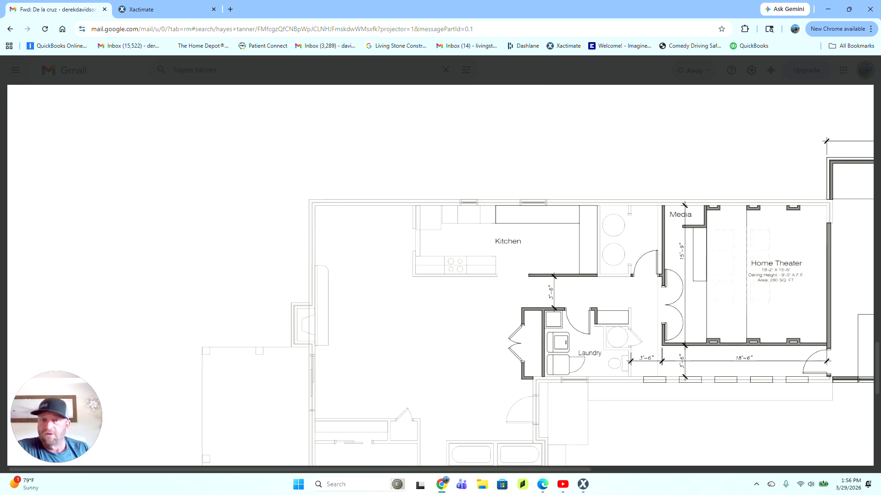
scroll(441, 275, up, 10)
scroll(441, 275, down, 14)
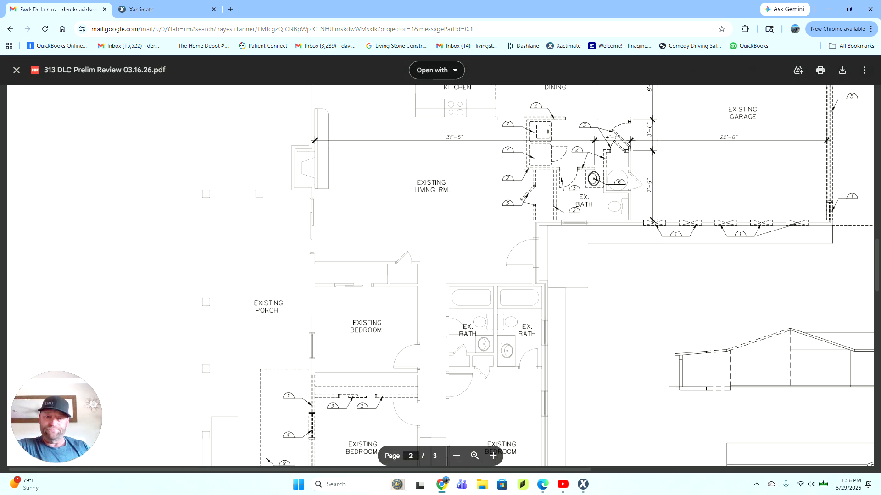
scroll(440, 276, up, 10)
scroll(440, 275, down, 1)
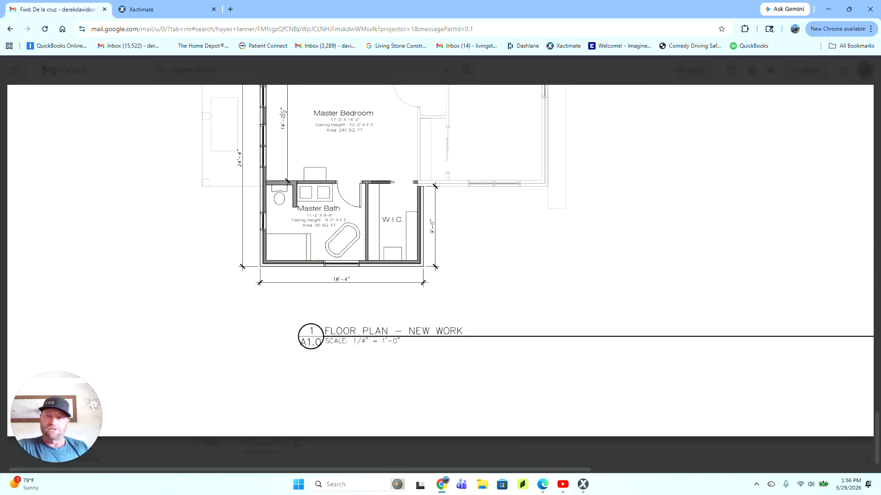
scroll(440, 276, up, 20)
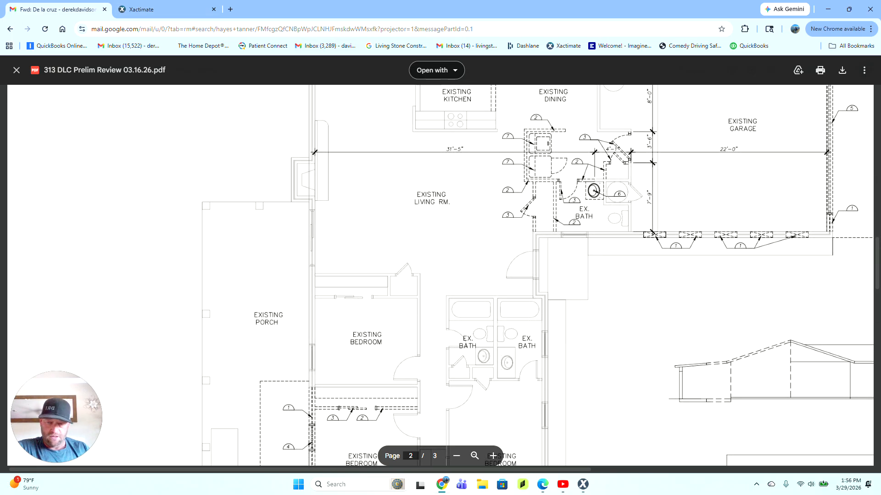
Step: Rewrite row 1's description through 'soffit & fascia' and delete the old trailing text
click(583, 486)
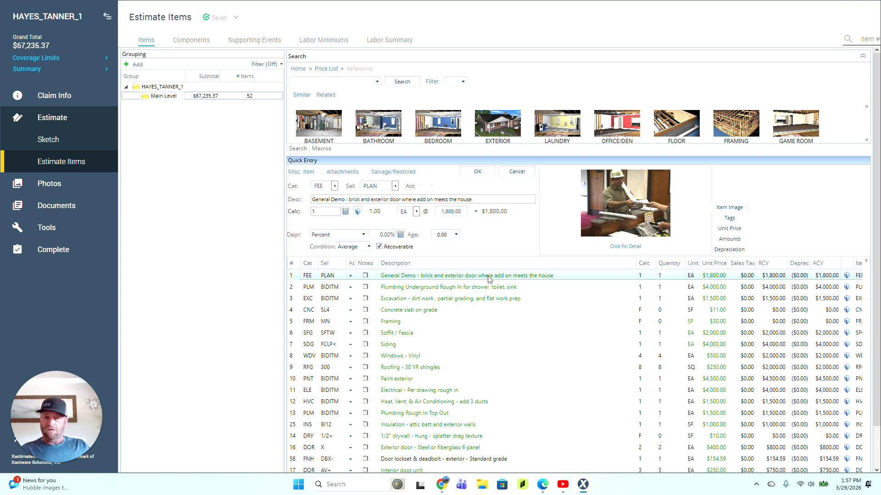
scroll(489, 278, down, 1)
click(452, 230)
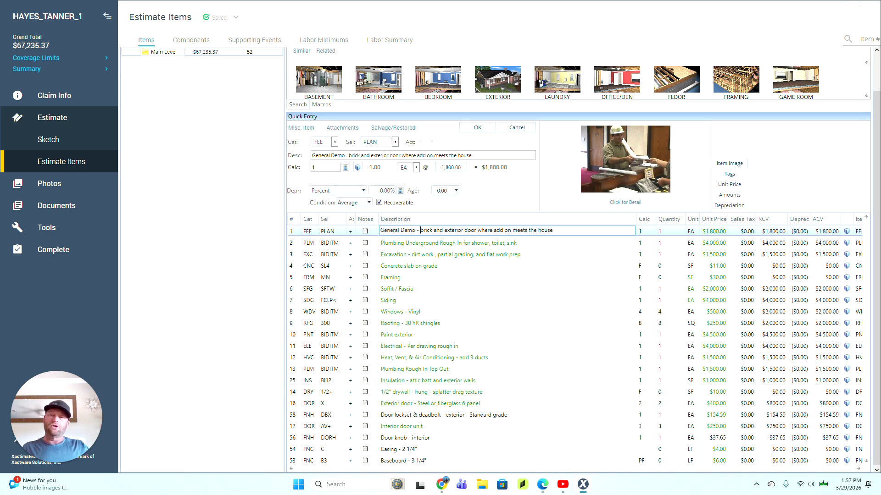
text(existing )
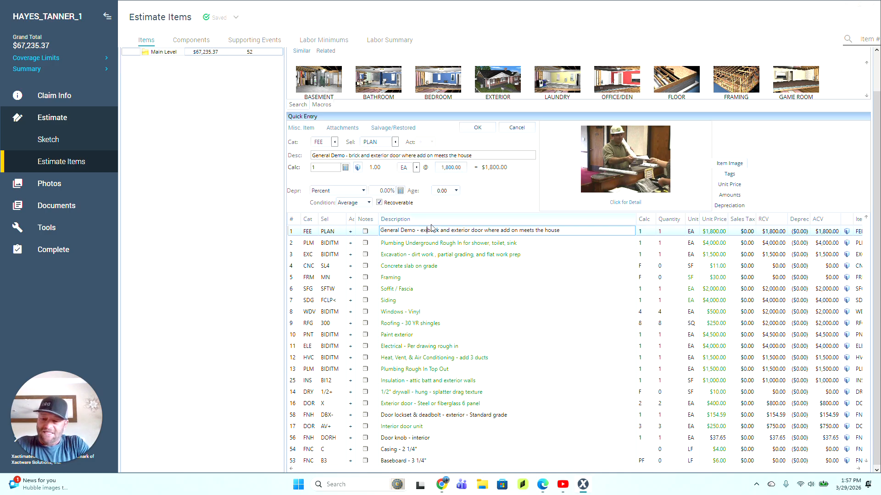
text(concrete dr)
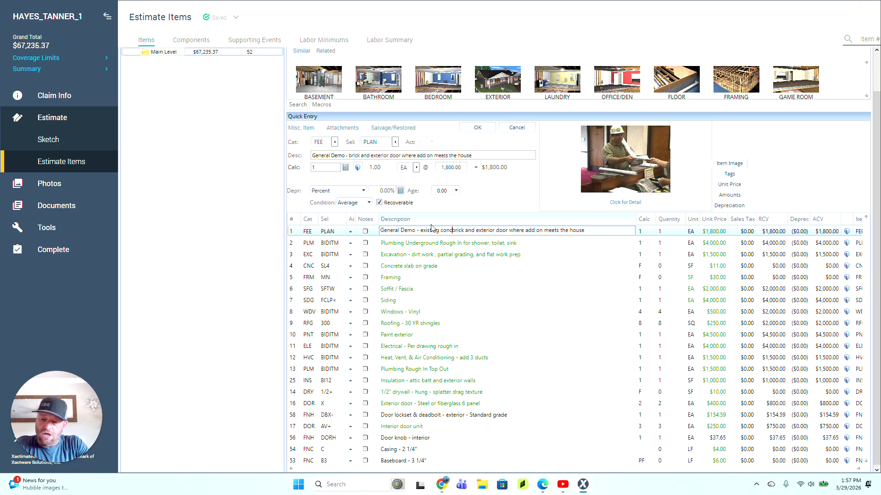
text(iveway)
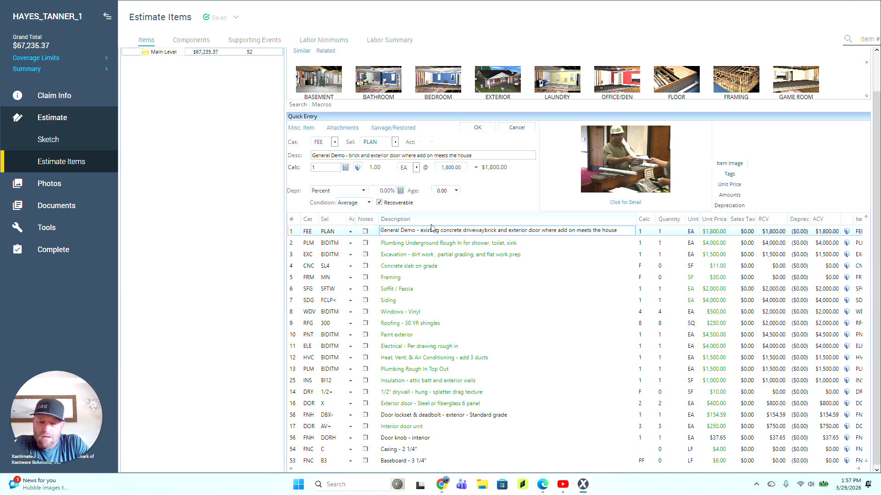
text( -)
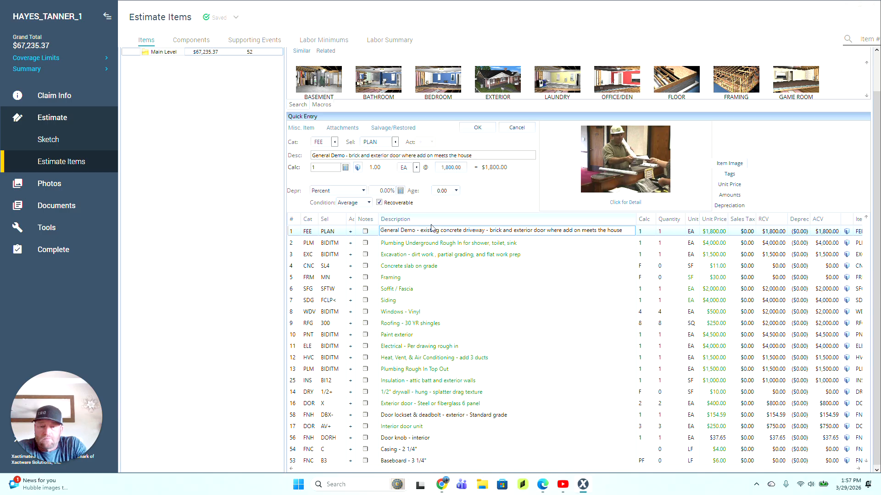
text(- overhe)
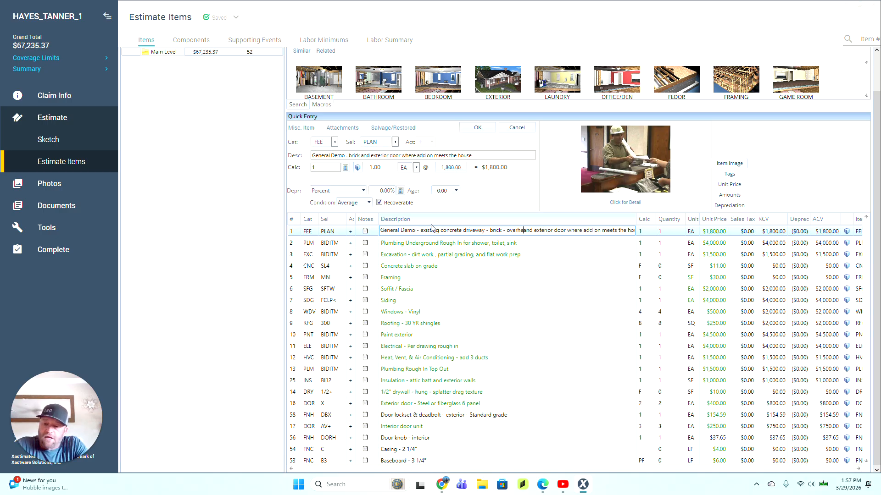
text(ad doora)
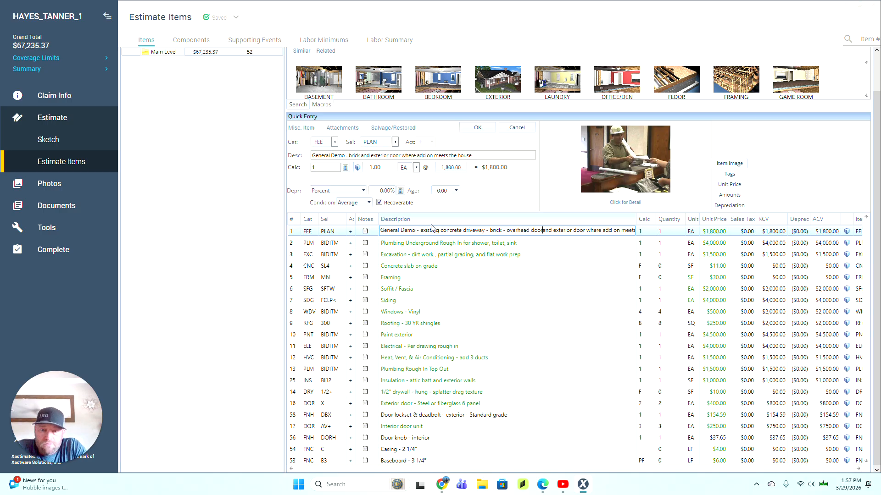
text( - )
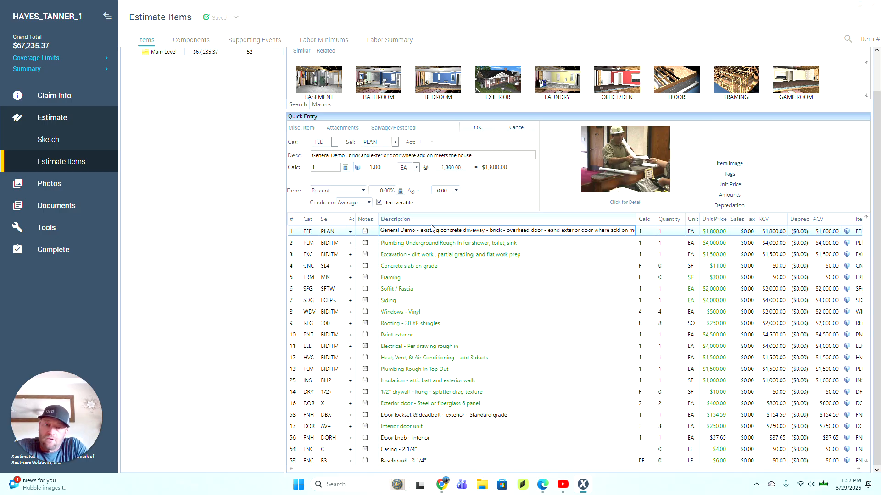
text(soffit)
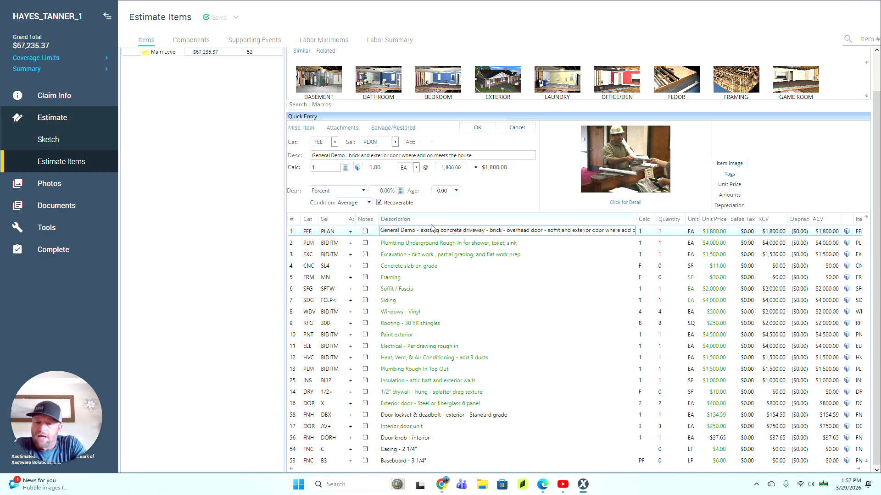
text( & fascia)
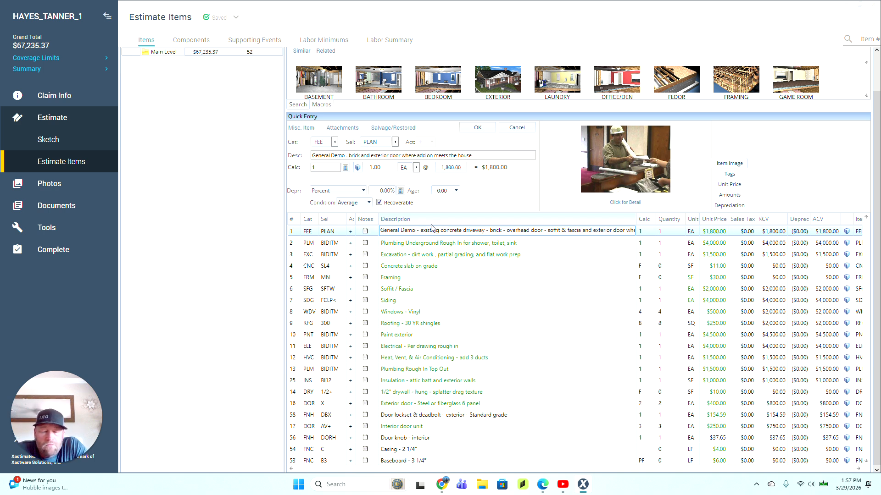
text( -----------)
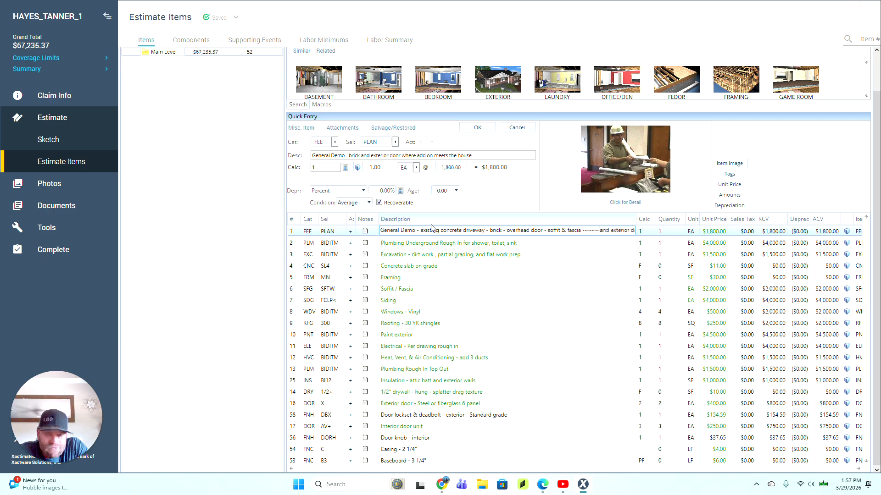
key(BackSpace)
key(BackSpace)
key(BackSpace)
key(BackSpace)
key(BackSpace)
key(BackSpace)
key(BackSpace)
key(BackSpace)
key(BackSpace)
key(BackSpace)
key(BackSpace)
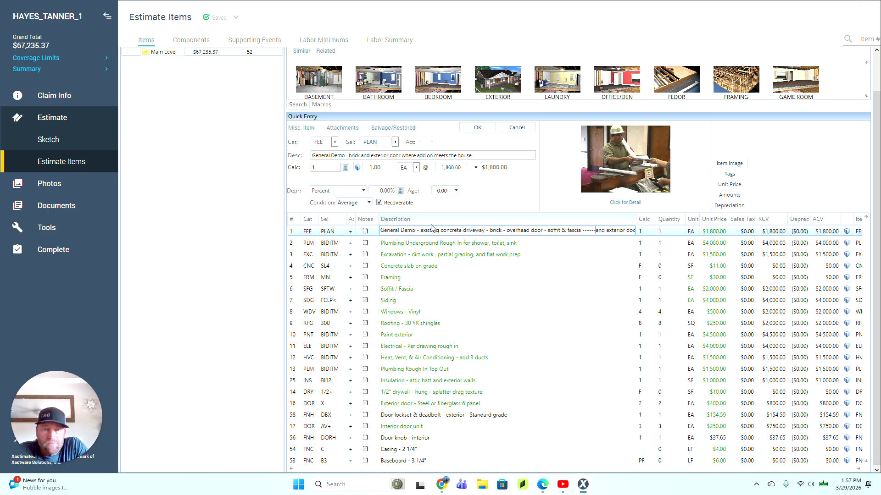
key(Delete)
key(Delete)
key(Delete)
key(Delete)
key(Delete)
key(Delete)
key(Delete)
key(Delete)
key(Delete)
key(Delete)
key(Delete)
key(Delete)
key(Delete)
key(Delete)
key(Delete)
key(Delete)
key(Delete)
key(Delete)
key(Delete)
key(Delete)
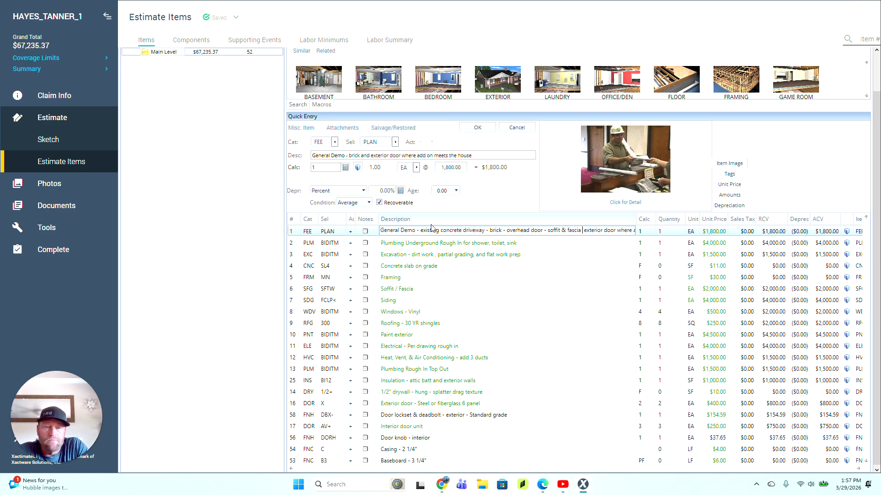
key(Delete)
key(Delete)
key(Delete)
key(Delete)
key(Delete)
key(Delete)
key(Delete)
key(Delete)
key(Delete)
key(Delete)
key(Delete)
key(Delete)
key(Delete)
key(Delete)
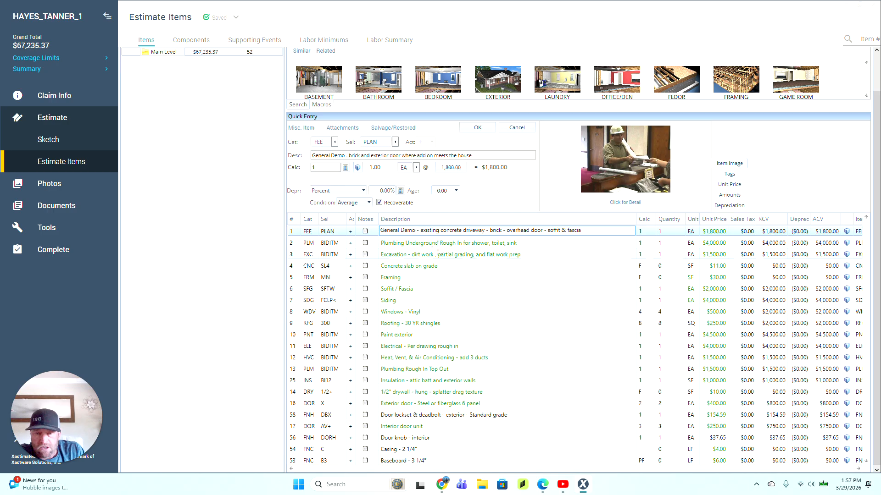
Step: Capitalize Existing, Concrete, Driveway and Brick in the row 1 description
click(421, 230)
text(E)
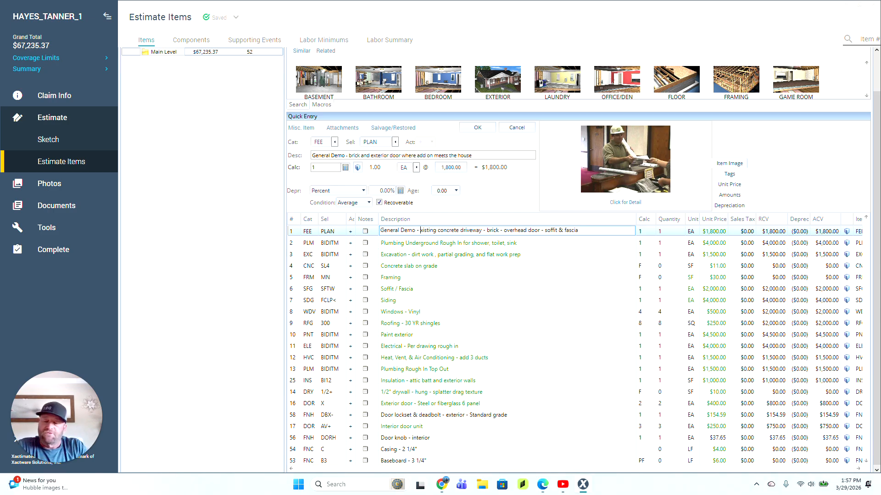
key(Delete)
click(442, 231)
text(C)
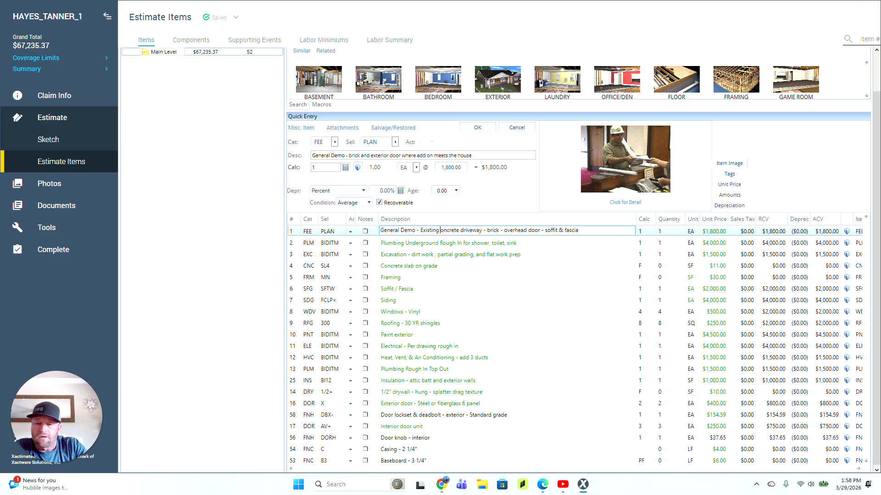
key(Delete)
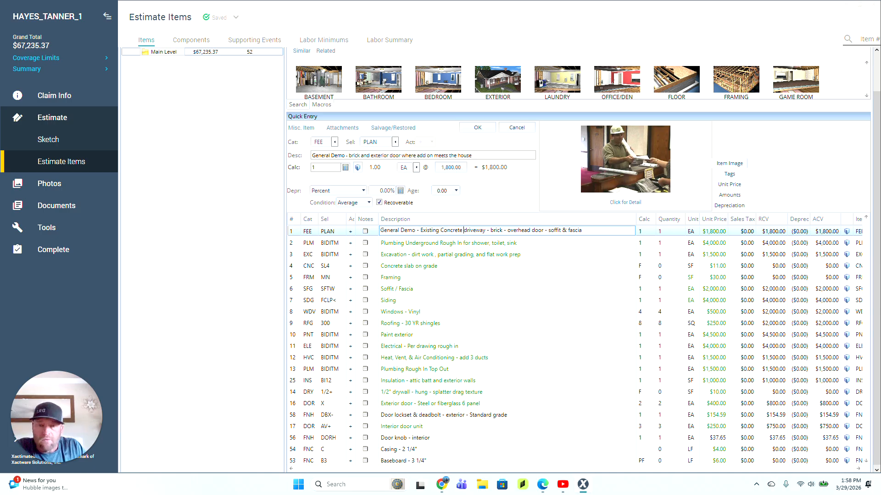
click(464, 230)
text(D)
key(Delete)
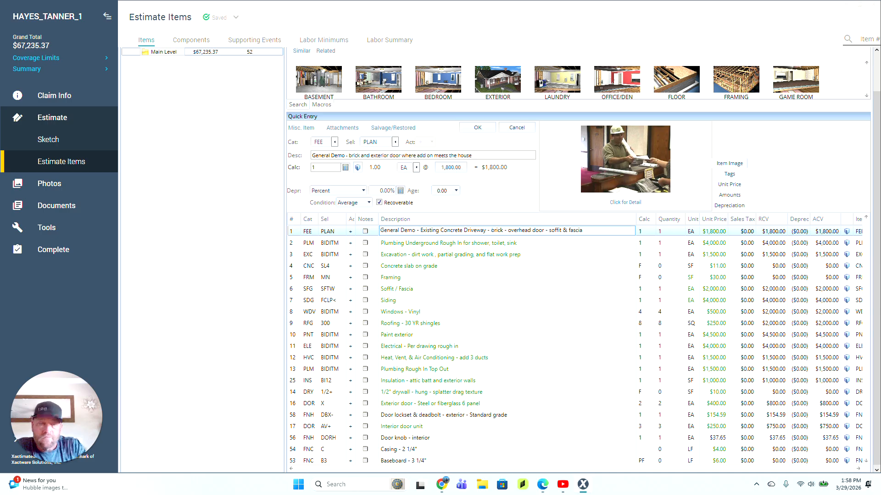
click(491, 230)
text(B)
key(Delete)
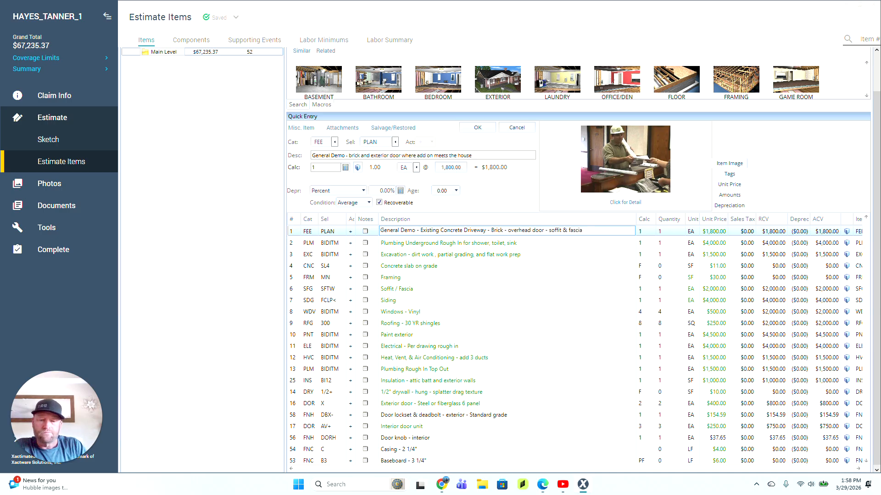
Step: Capitalize Overhead, Soffit and Fascia in the row 1 description
key(BackSpace)
text(O)
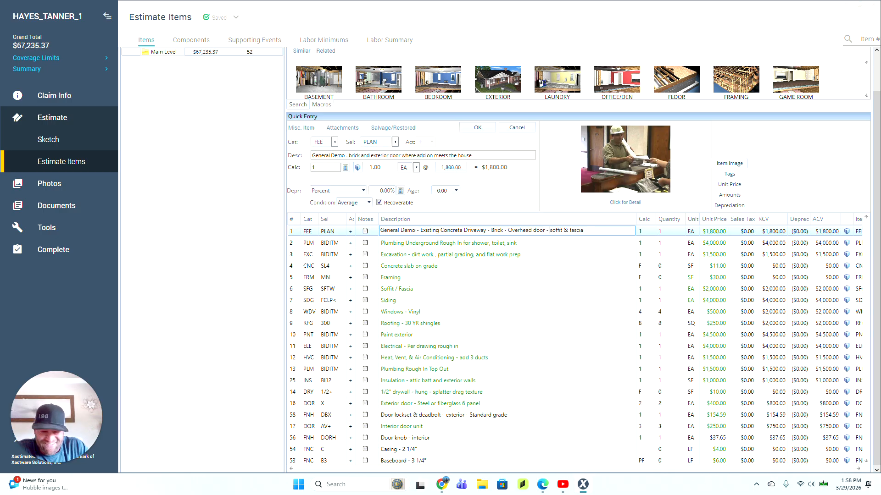
key(BackSpace)
text(S)
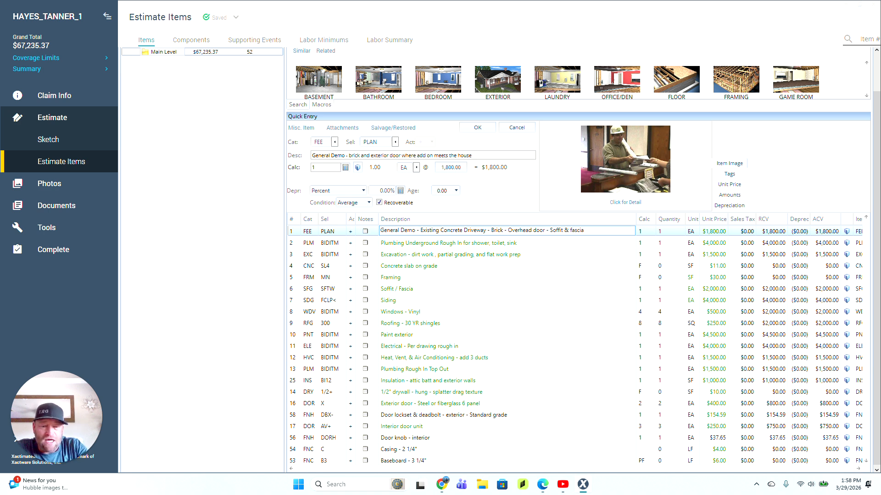
key(Delete)
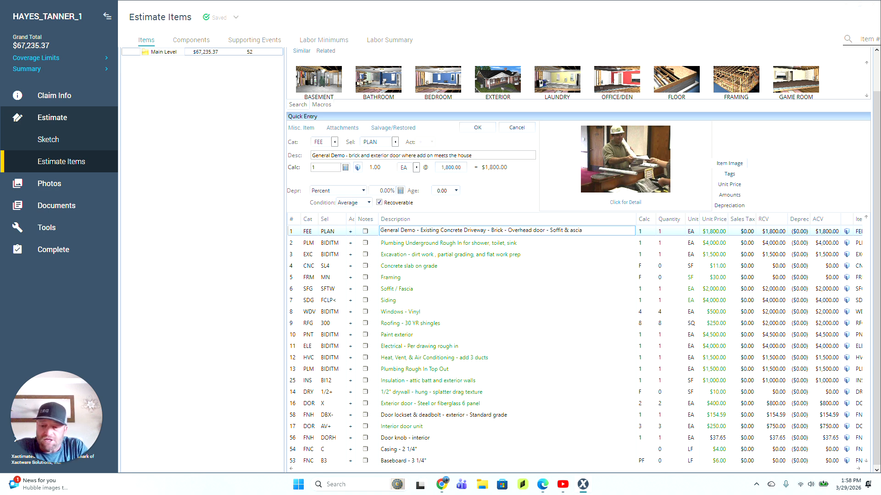
text(F)
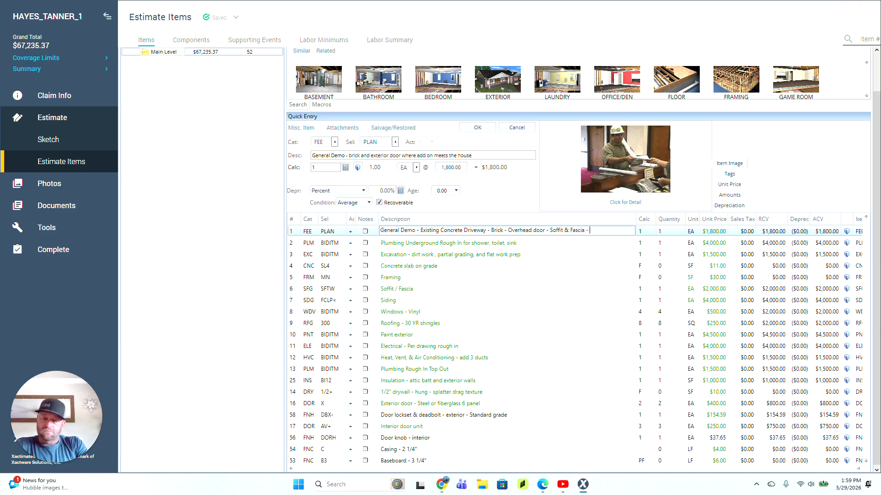
Step: Append 'Shingles - Existing Framing - Per Drawings' to row 1's description and commit it
text(Shingles - E)
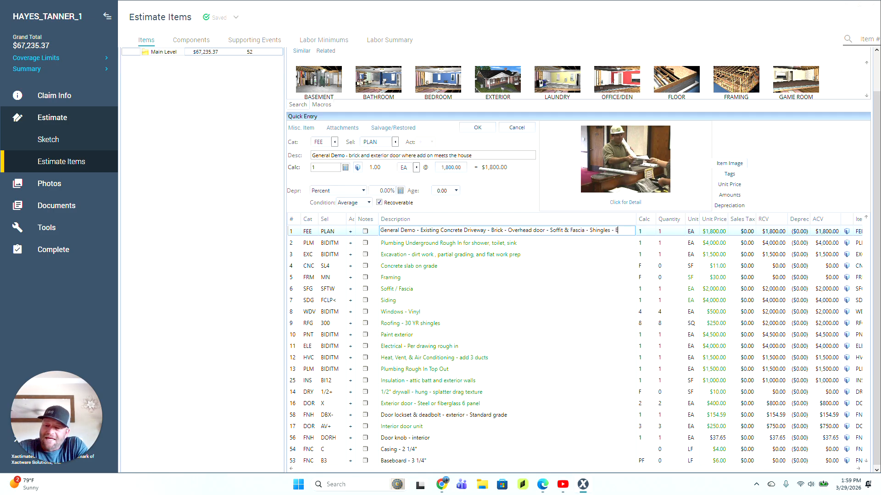
text(xisting F)
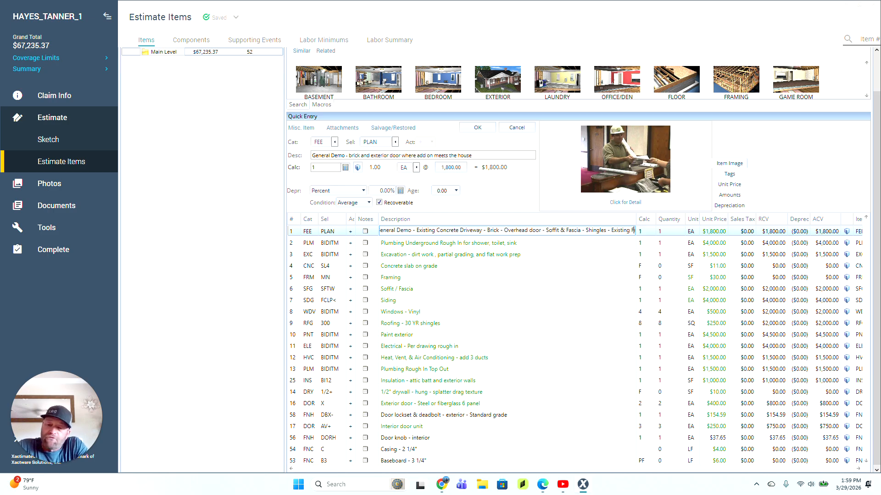
text(raming)
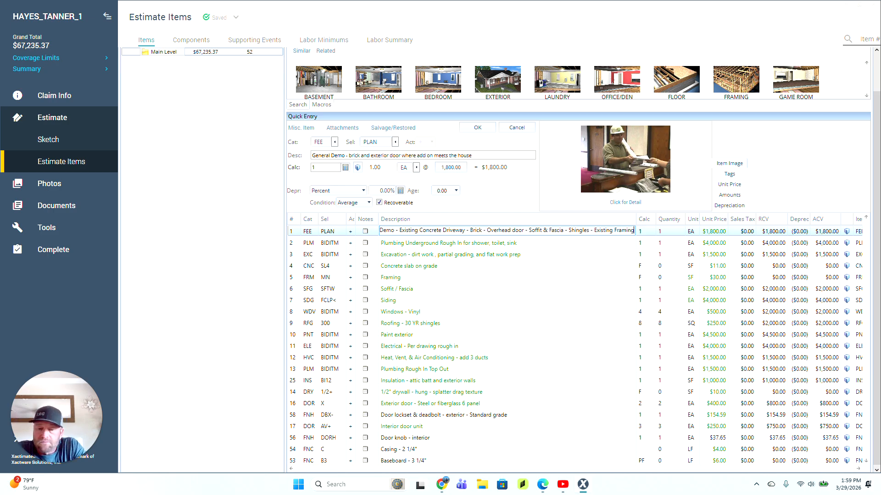
text( - P)
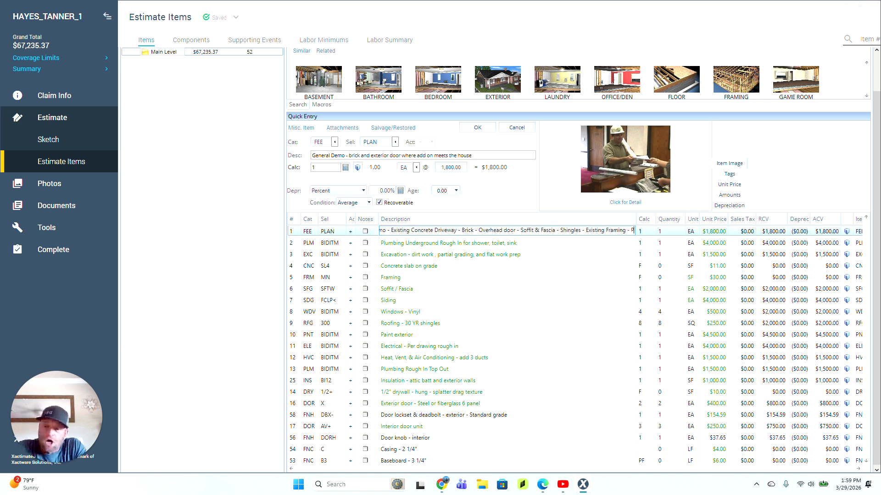
text(er Drawings)
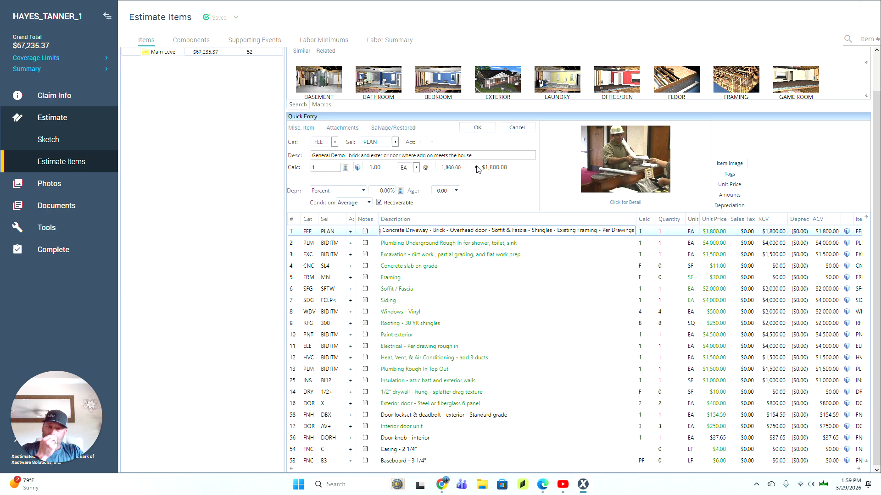
click(460, 170)
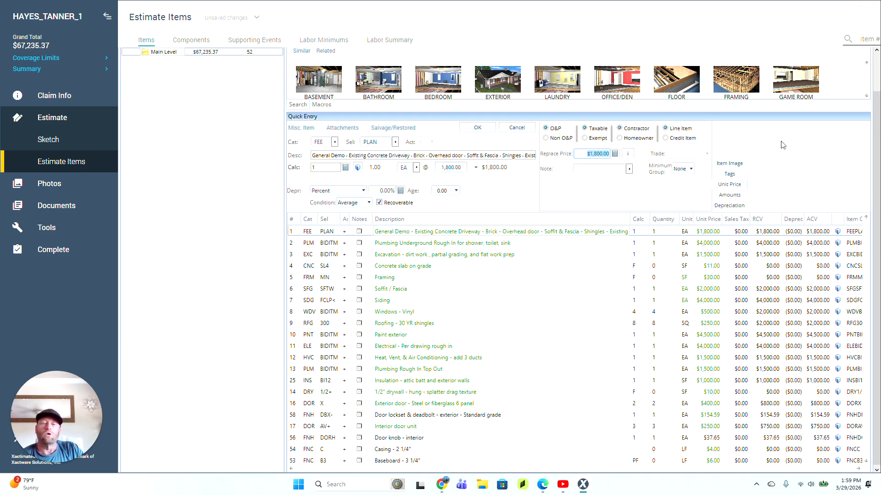
Step: Replace the General Demo line's price with 12000
text(12000)
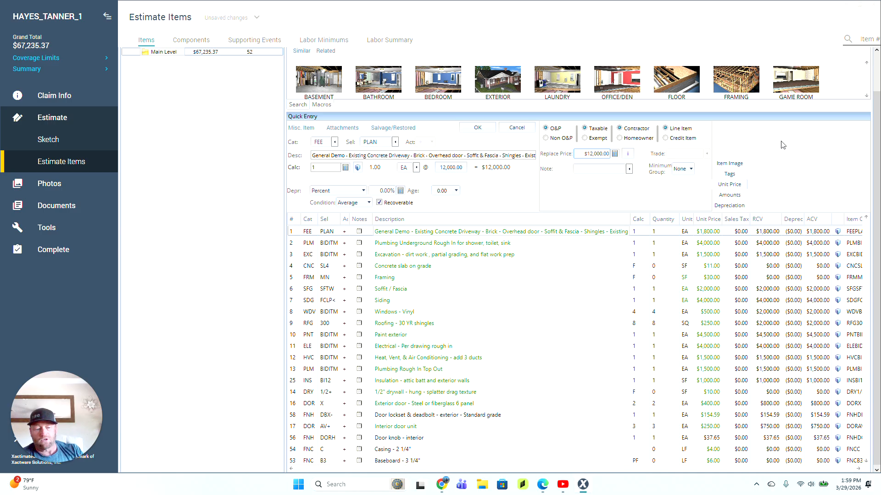
key(Return)
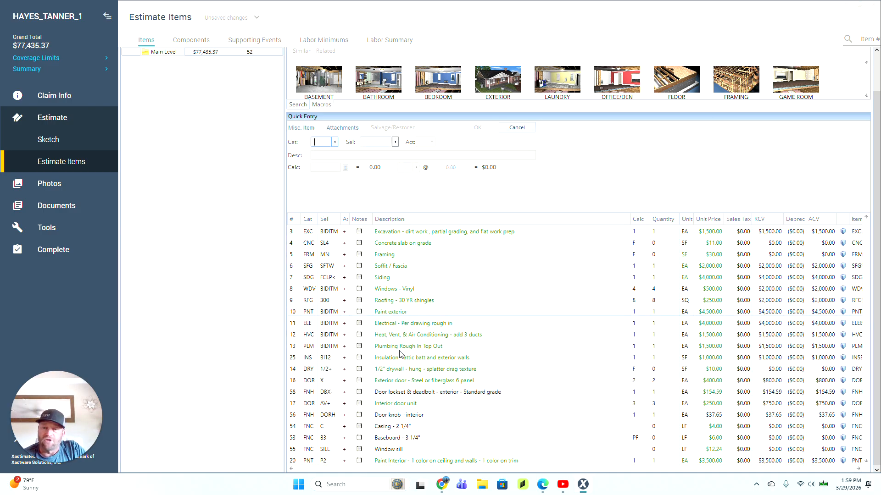
Step: Drag the Dumpster load line up to just below row 1 and commit its quantity of 5
scroll(402, 353, down, 10)
scroll(401, 354, down, 2)
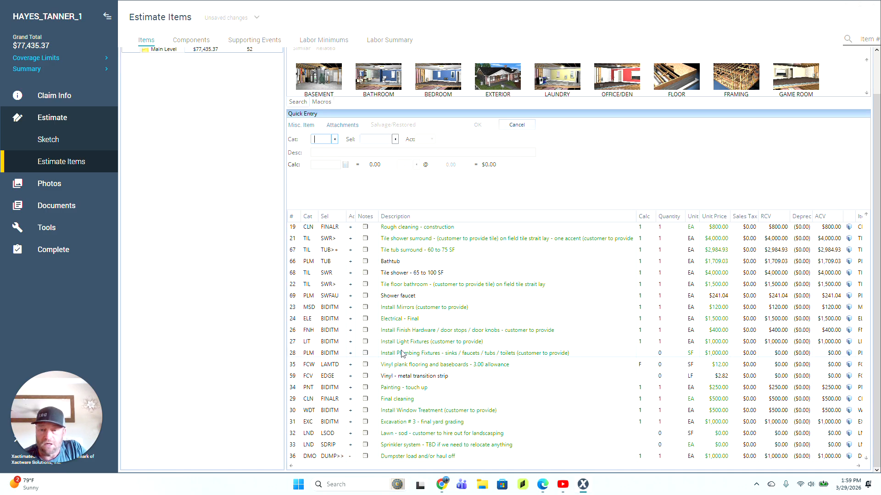
click(294, 457)
drag(293, 459, 295, 234)
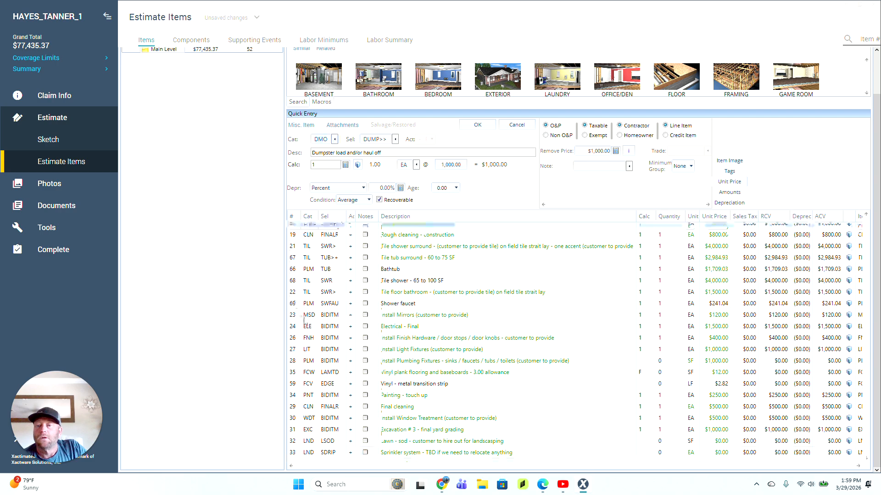
scroll(306, 311, up, 4)
drag(294, 362, 295, 234)
scroll(306, 297, up, 3)
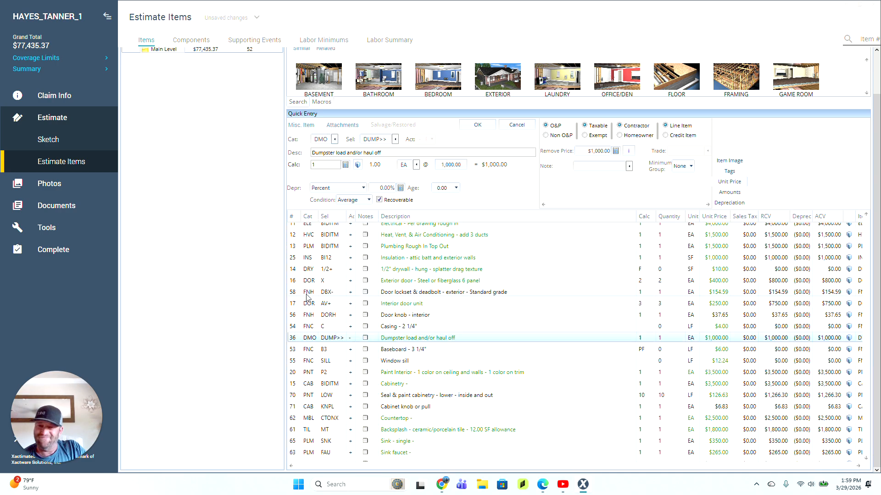
drag(294, 338, 297, 231)
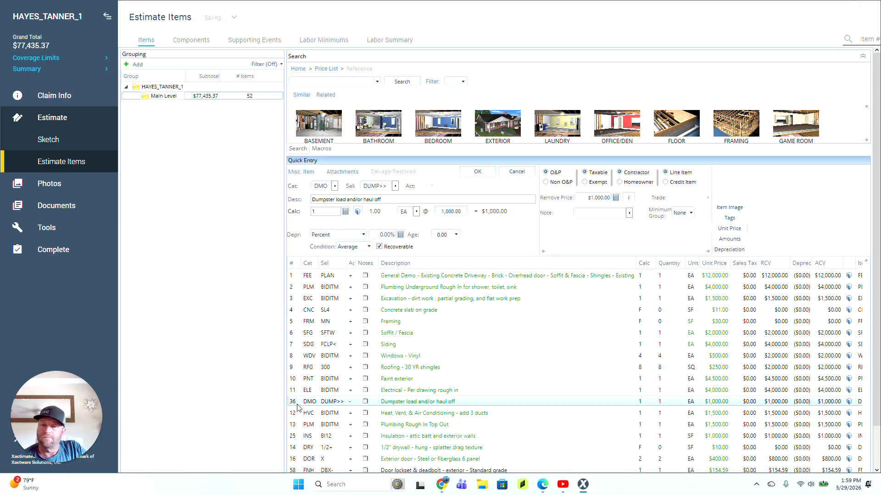
drag(297, 402, 307, 292)
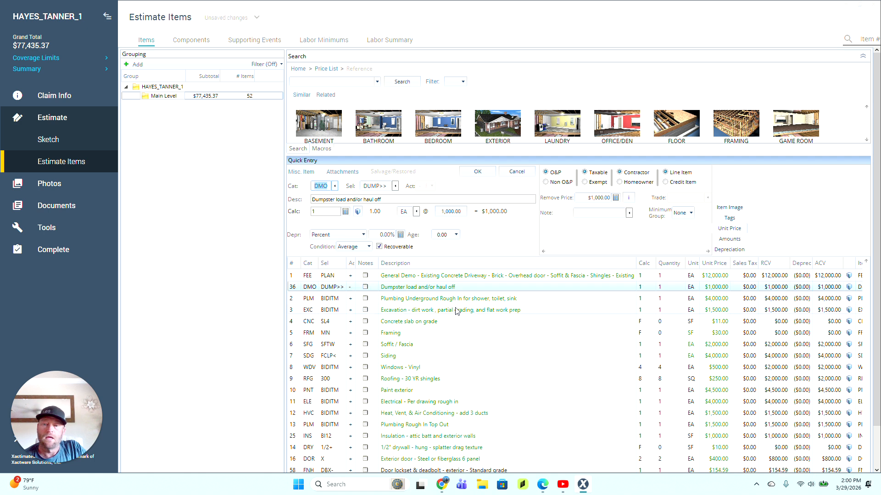
click(641, 287)
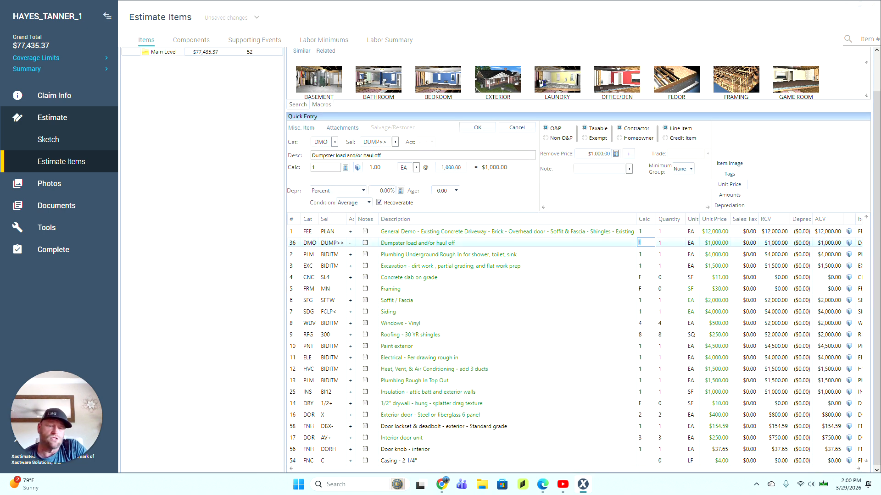
key(Return)
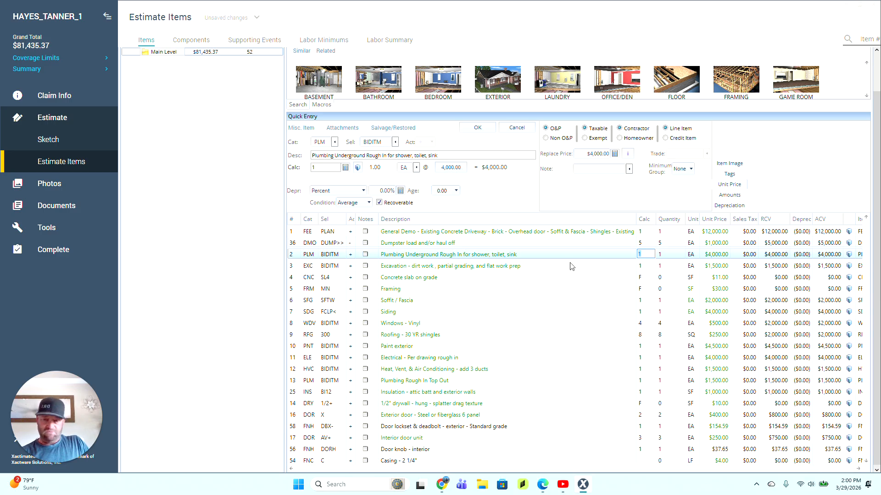
Step: Append ' - tie into existing septic' to the underground plumbing rough-in description
click(295, 246)
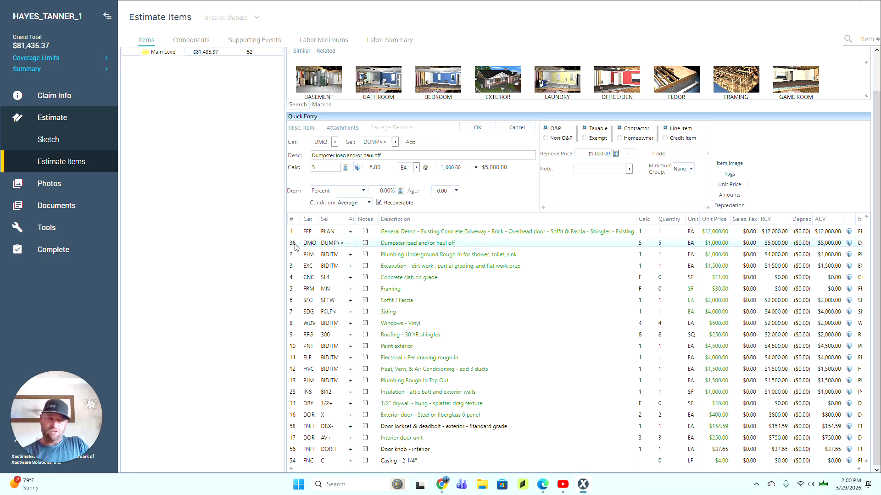
click(292, 257)
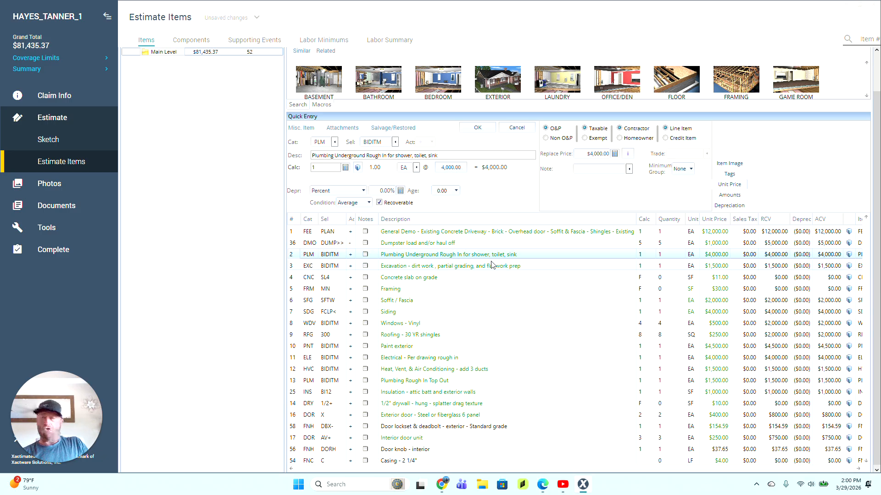
click(529, 255)
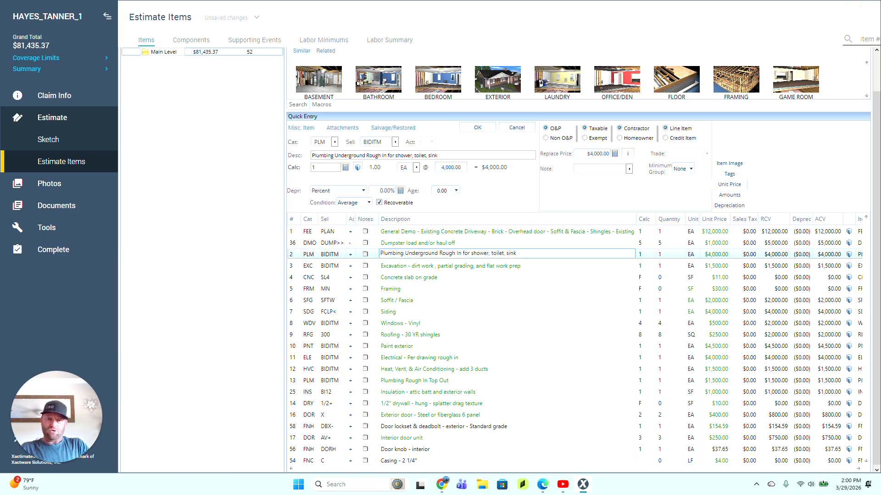
text(-)
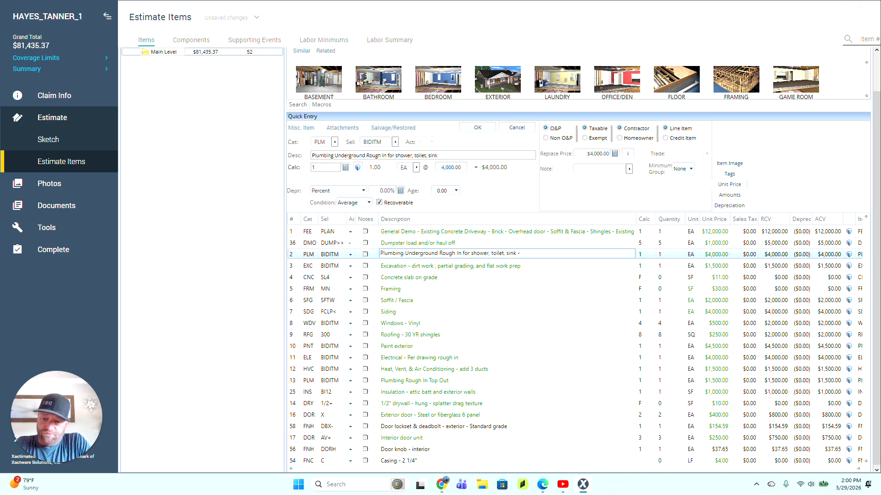
text( tie into exi)
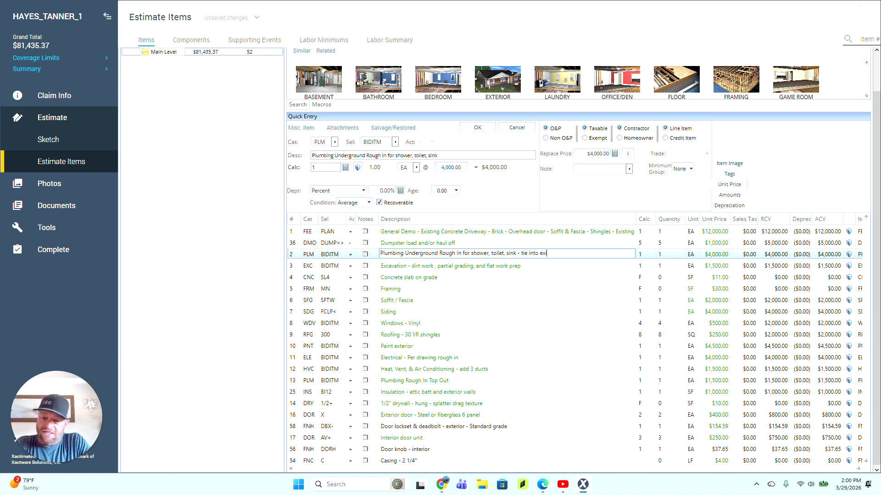
text(sting sept)
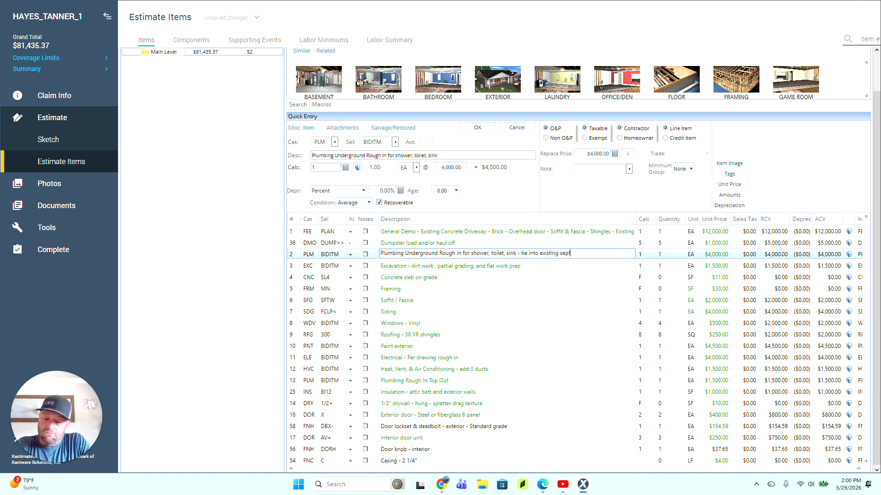
text(ic)
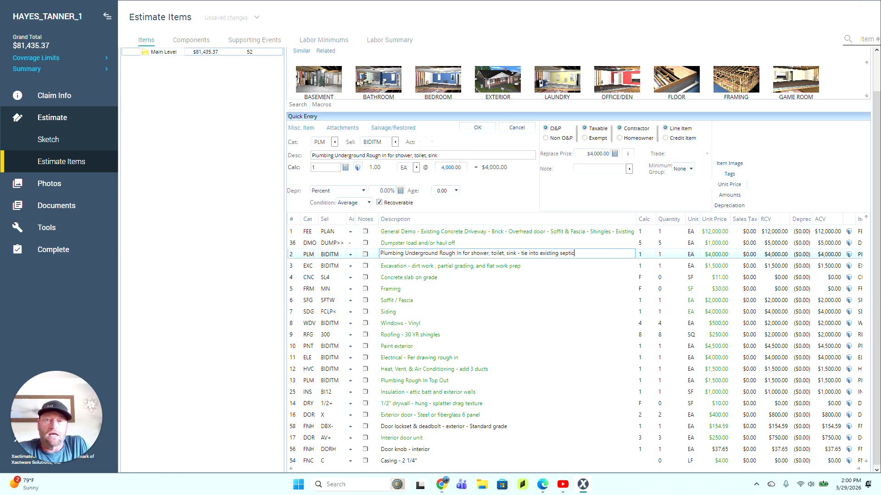
click(294, 267)
Step: Set the plumbing rough-in replacement price to $10,000
click(294, 257)
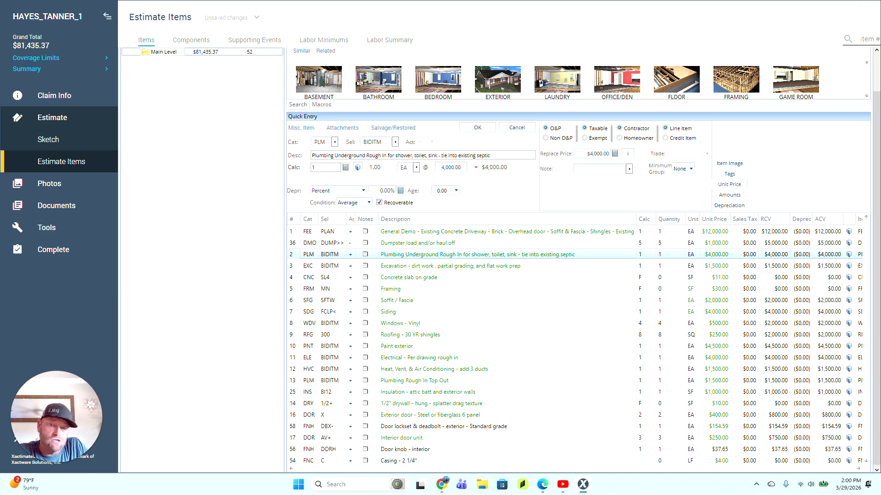
click(597, 153)
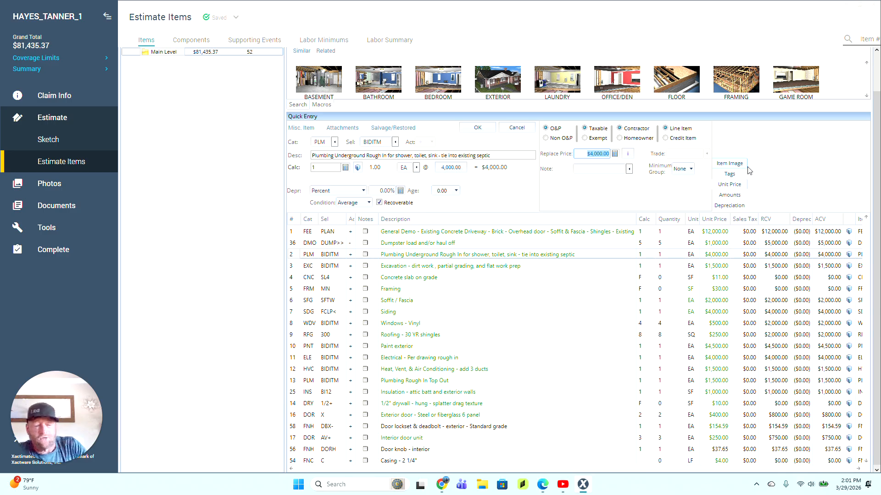
text(10,00)
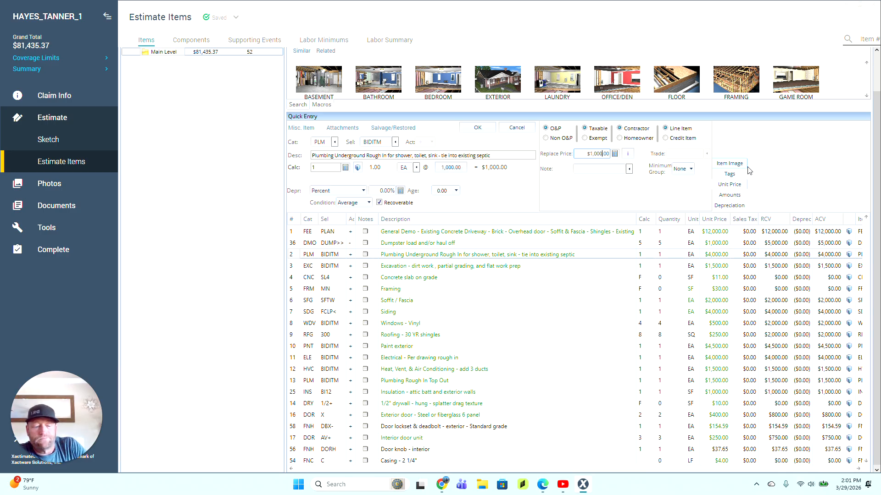
text(0)
key(Return)
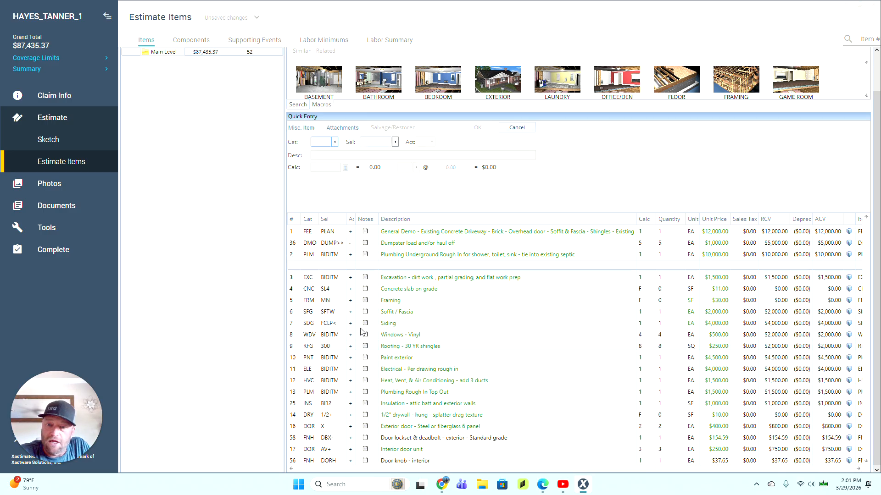
Step: Move the Excavation item to the top and fix the comma in 'dirt work, partial grading'
click(296, 282)
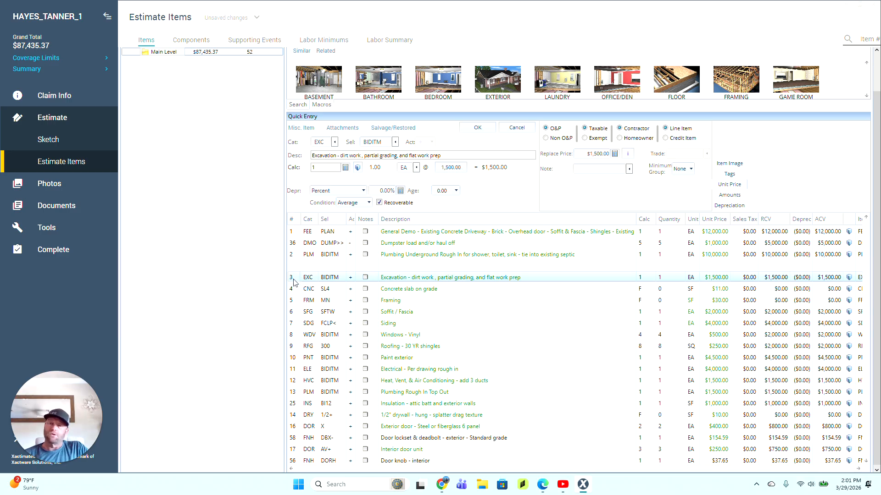
drag(294, 281, 294, 236)
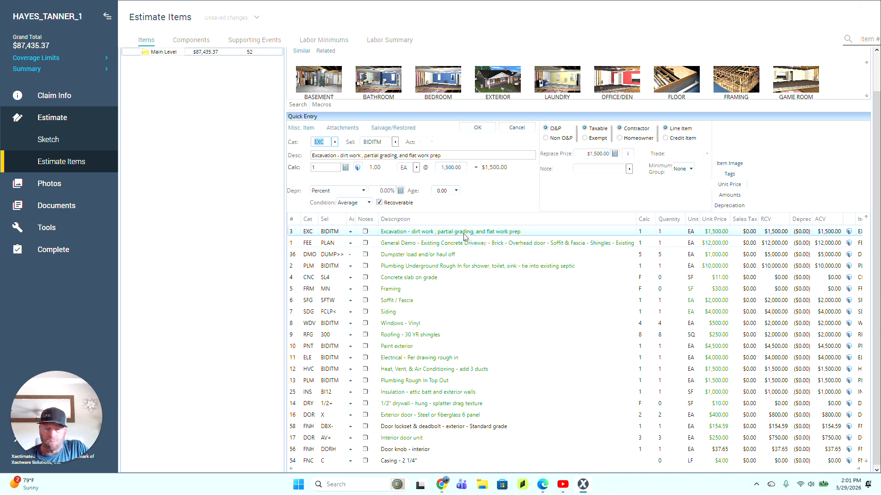
click(447, 232)
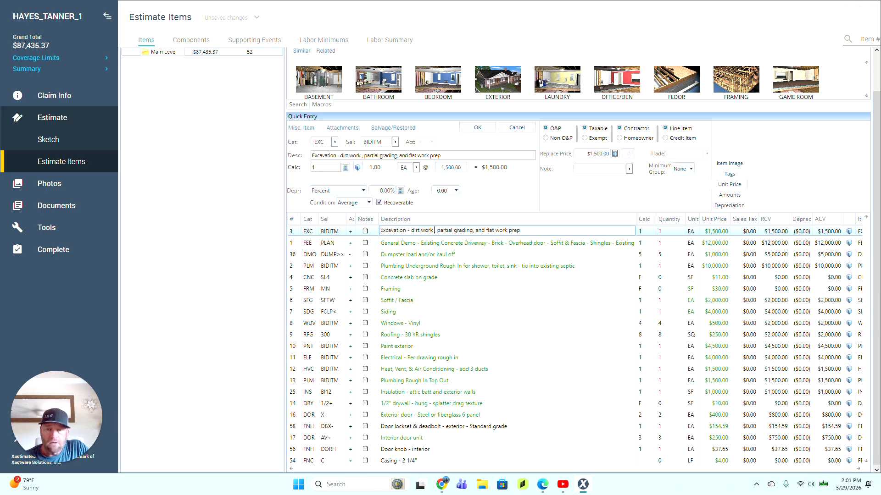
key(BackSpace)
key(BackSpace)
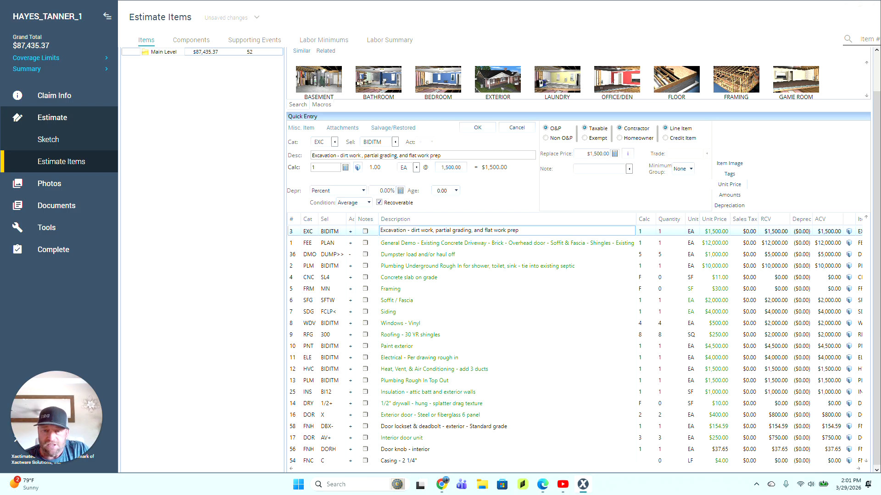
text(,)
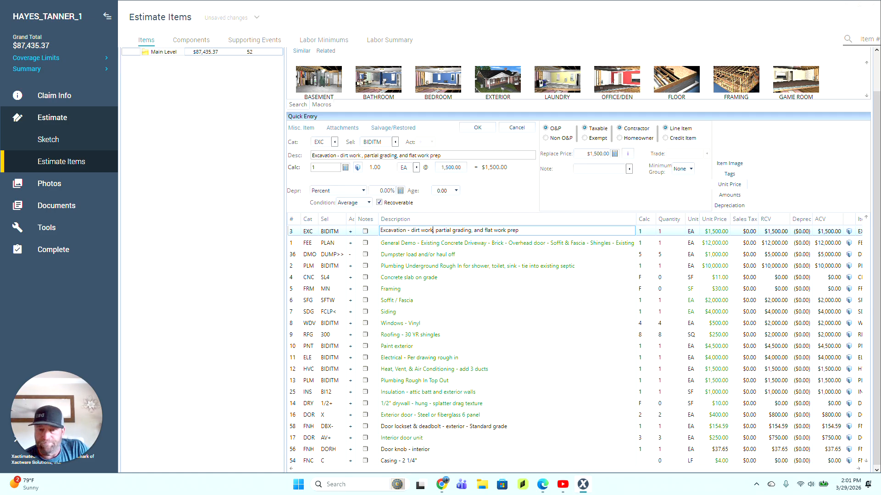
click(296, 242)
Step: Set the Excavation replacement price to $4,500 and review the reordered lines
click(298, 233)
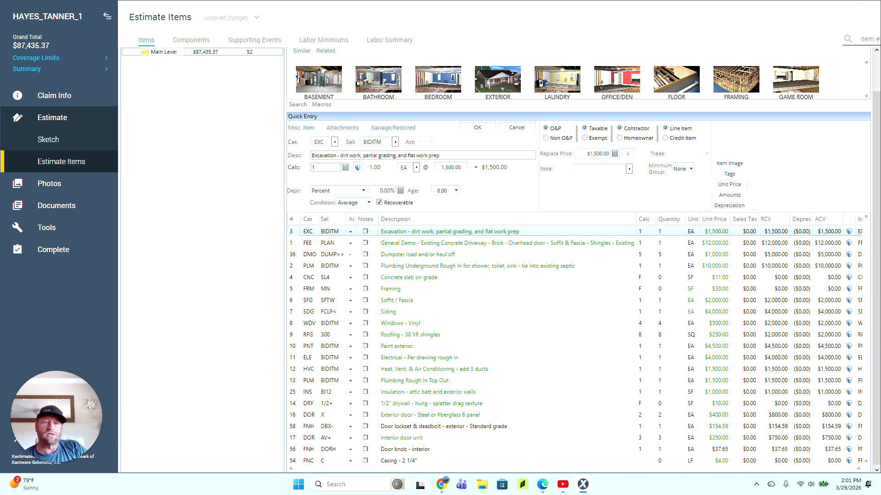
click(595, 154)
text(4500)
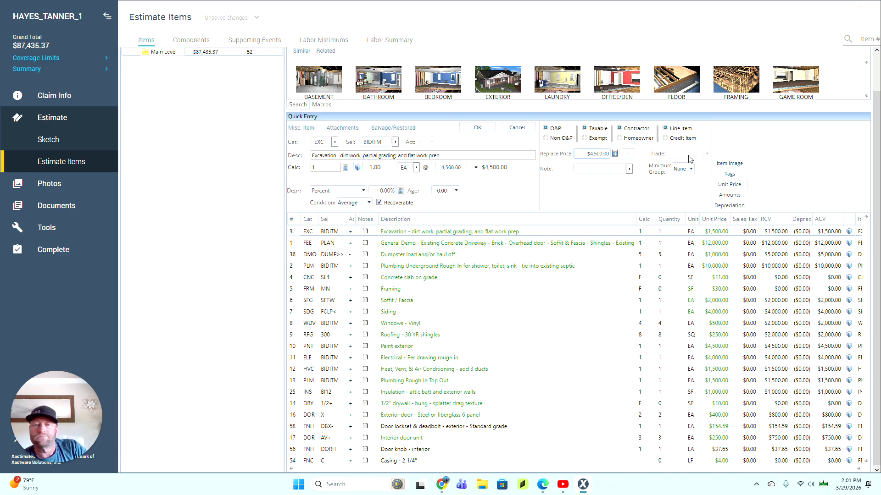
click(298, 245)
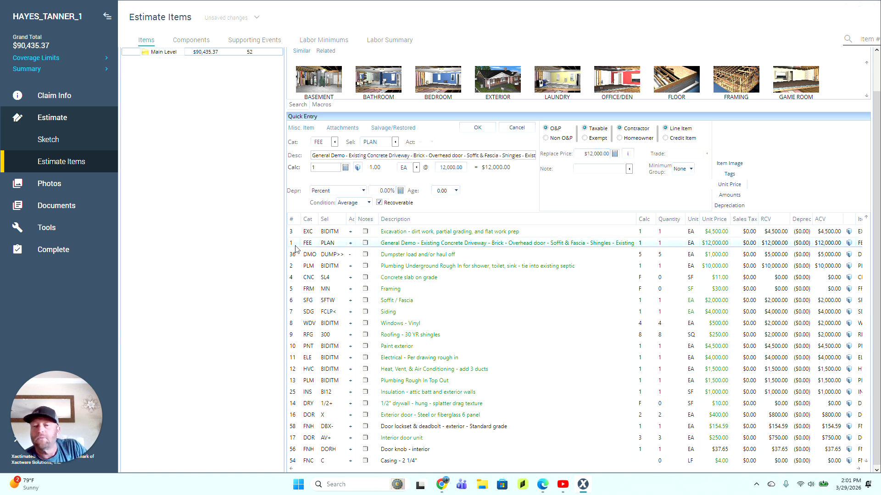
click(297, 258)
click(297, 269)
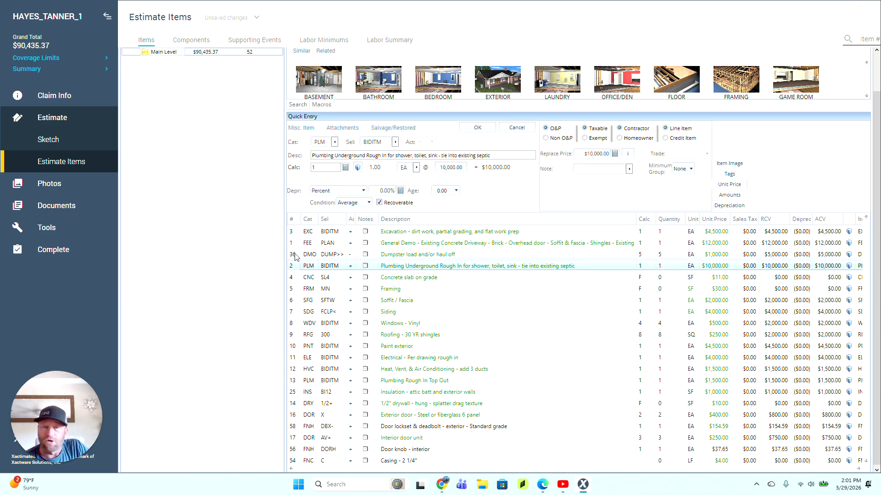
click(295, 254)
click(295, 243)
click(295, 232)
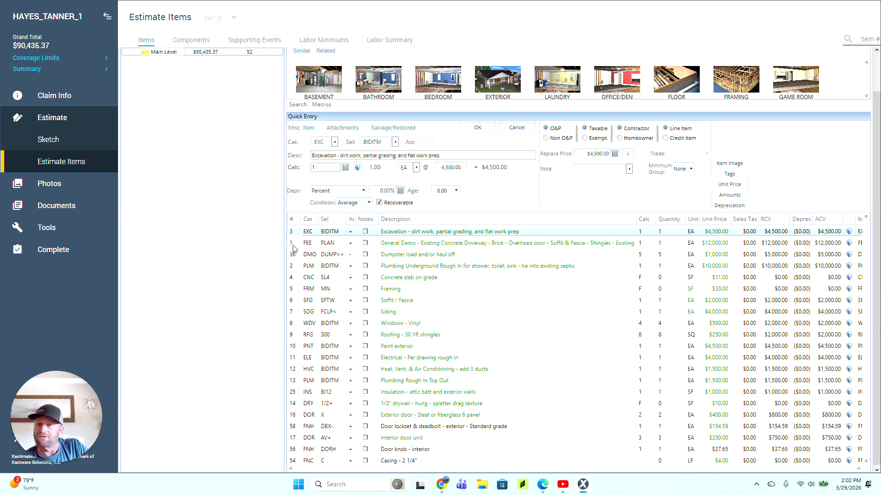
Step: Review the General Demo, dumpster and plumbing lines in the estimate
click(295, 244)
click(295, 255)
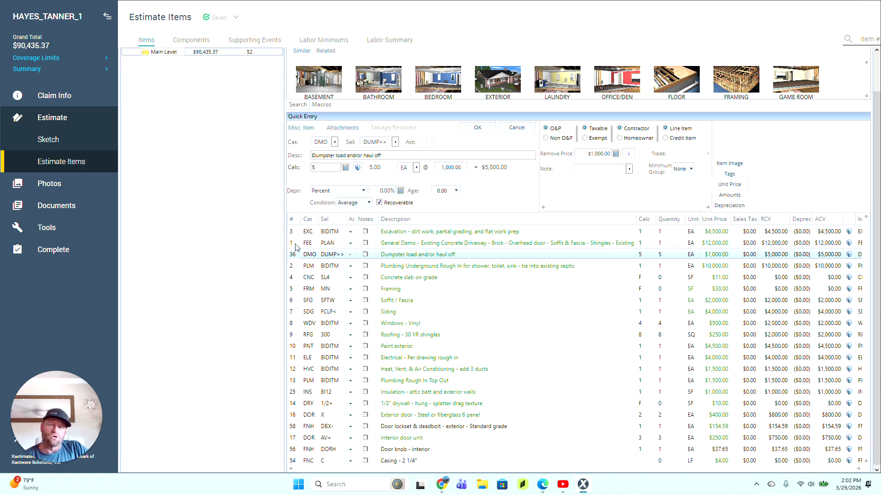
click(296, 245)
click(292, 253)
click(295, 244)
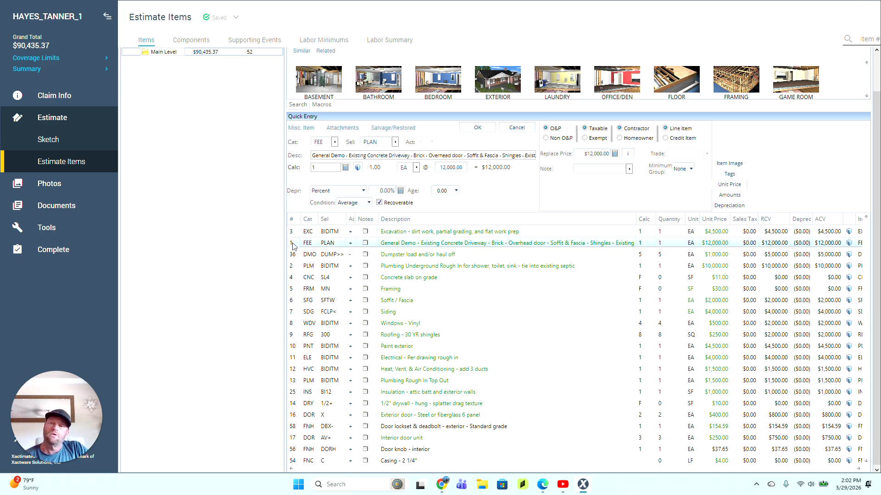
click(293, 256)
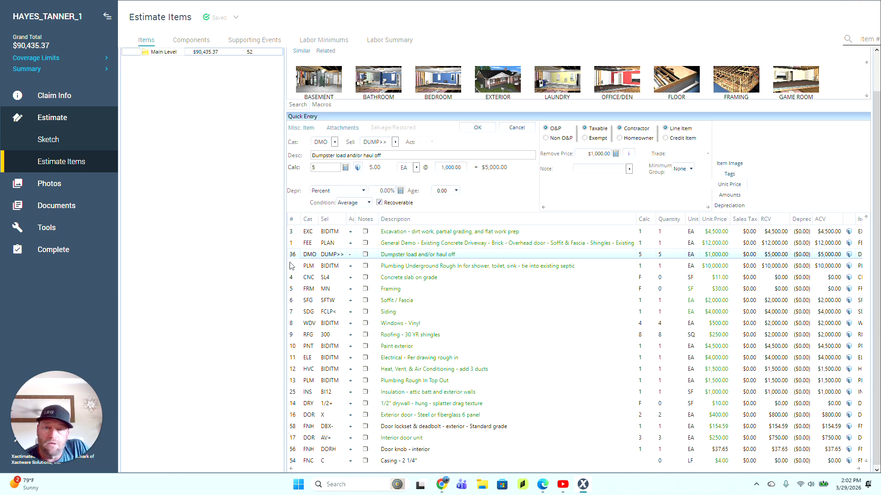
click(291, 266)
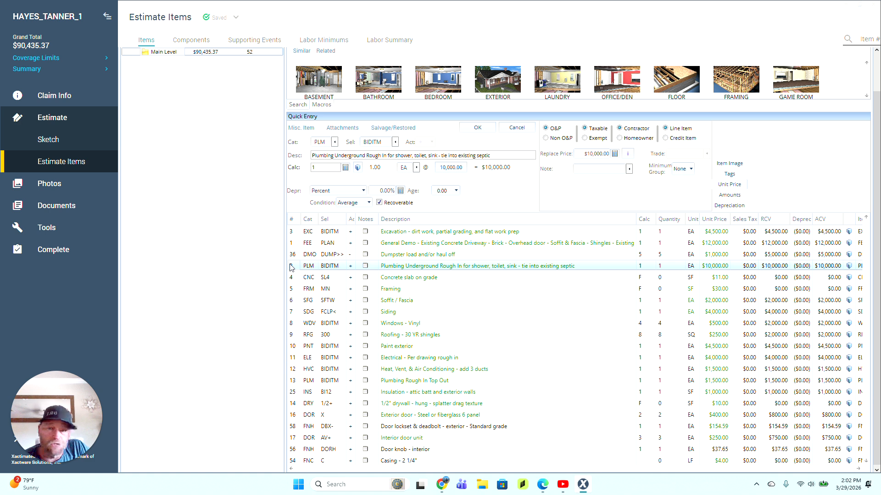
Step: Start the concrete slab on grade quantity at 650 and switch to the plans PDF
click(293, 278)
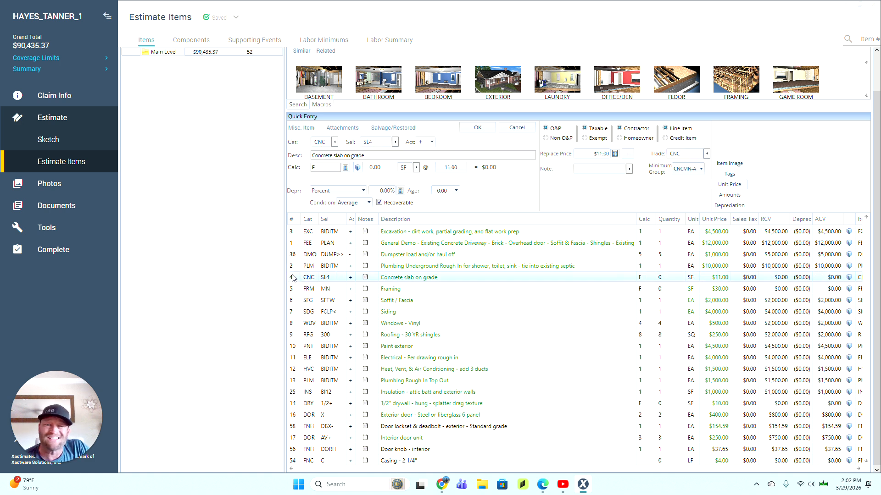
click(645, 277)
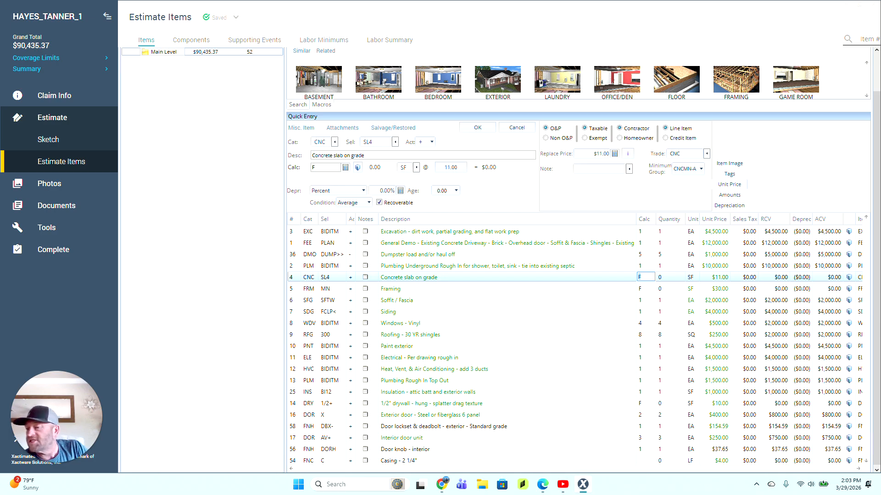
text(650)
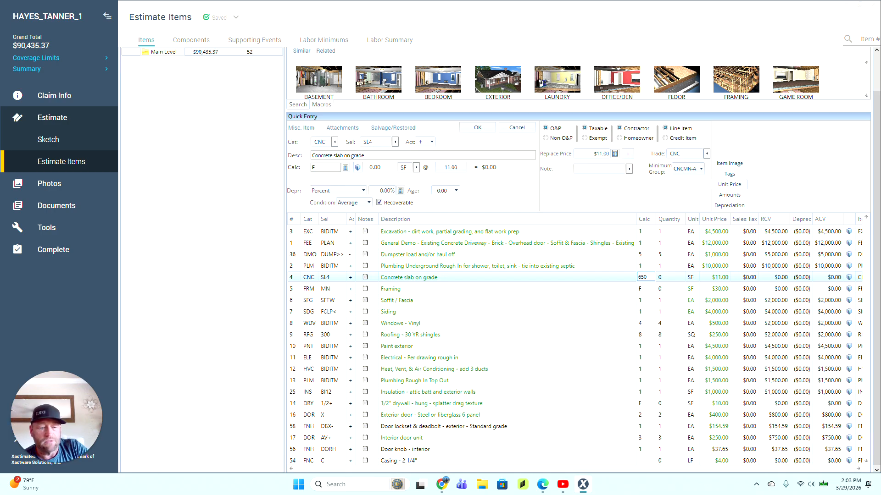
text(4)
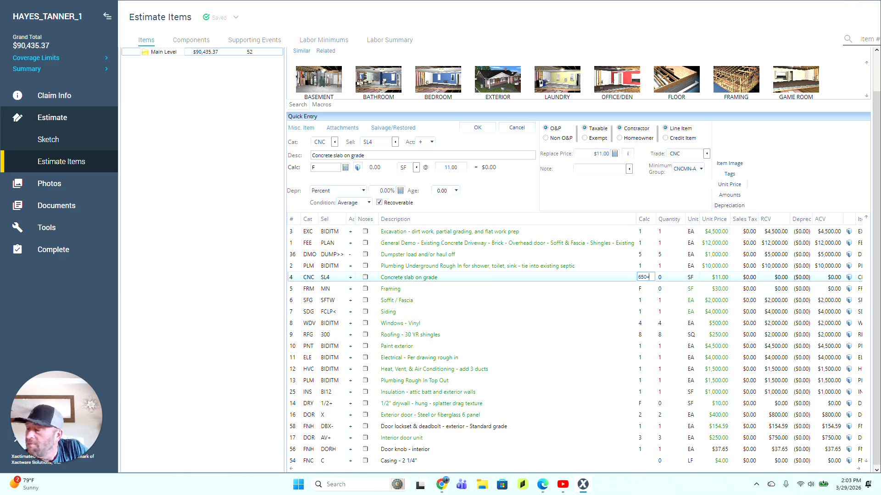
click(443, 491)
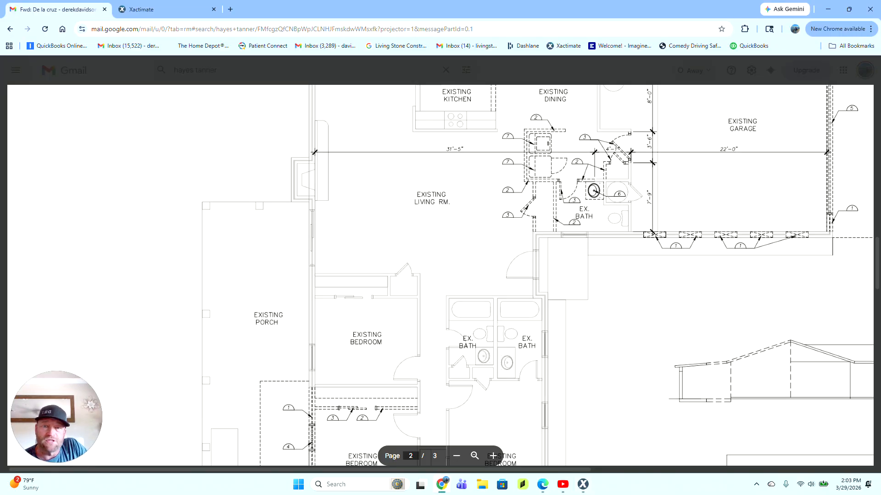
Step: Scroll the PDF down to the Master Bedroom and Master Bath plan, then return to Xactimate
scroll(441, 276, down, 6)
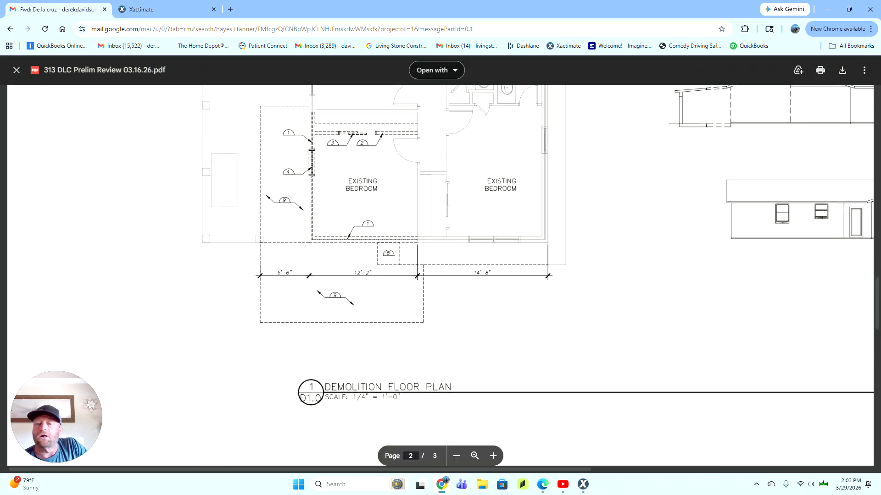
scroll(440, 275, down, 15)
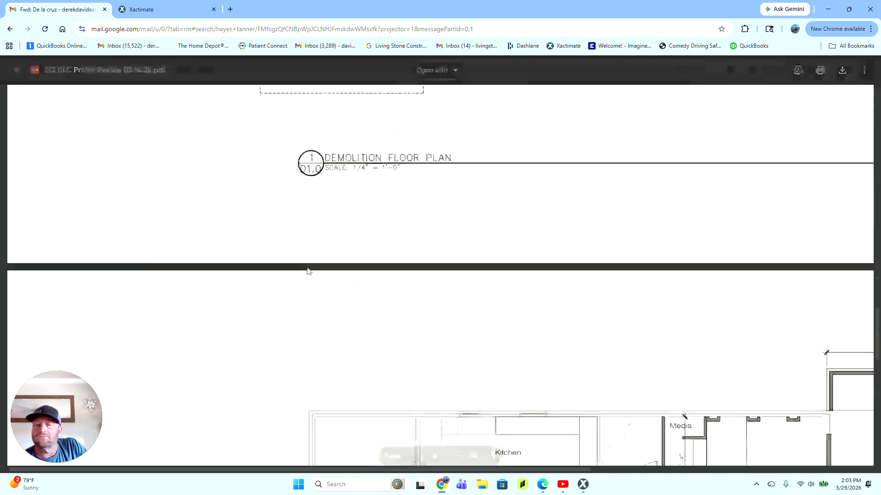
scroll(440, 276, down, 2)
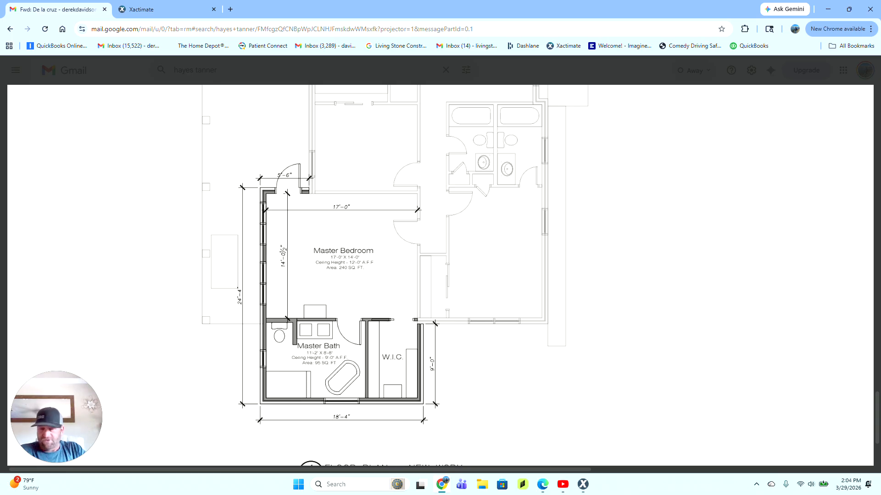
click(163, 11)
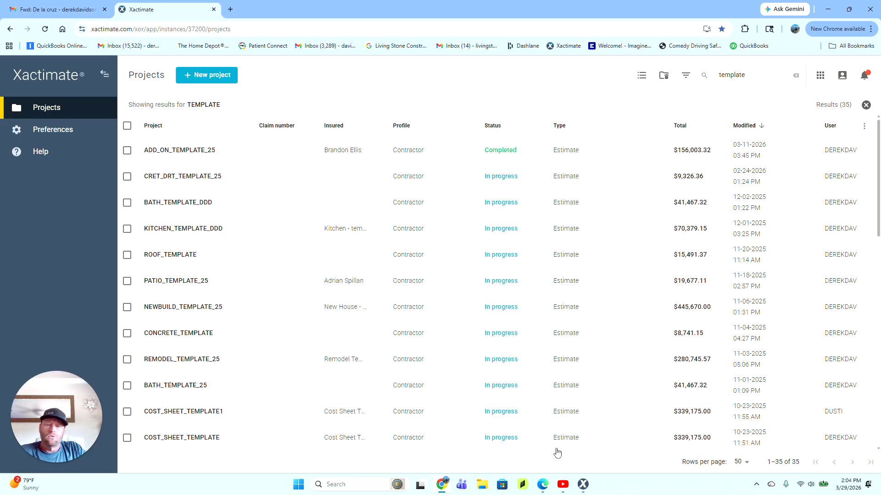
Step: Extend the slab calculation to 650+270 for 920 SF
click(582, 485)
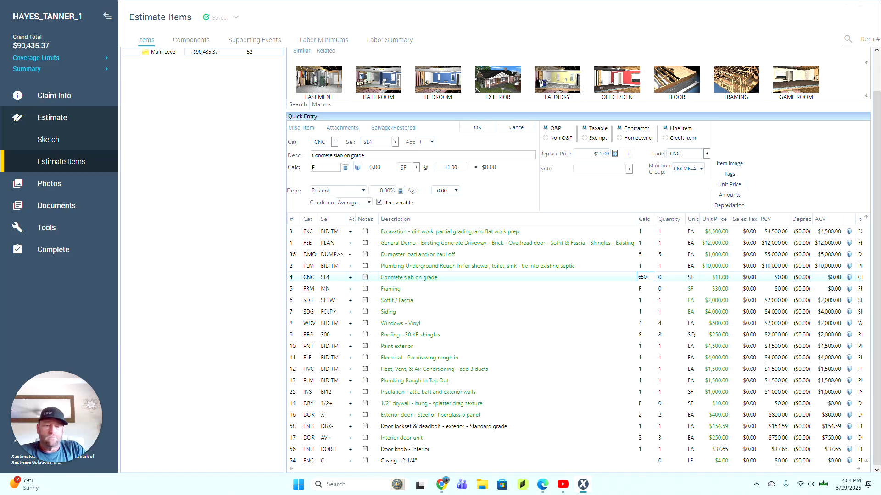
text(270)
key(Return)
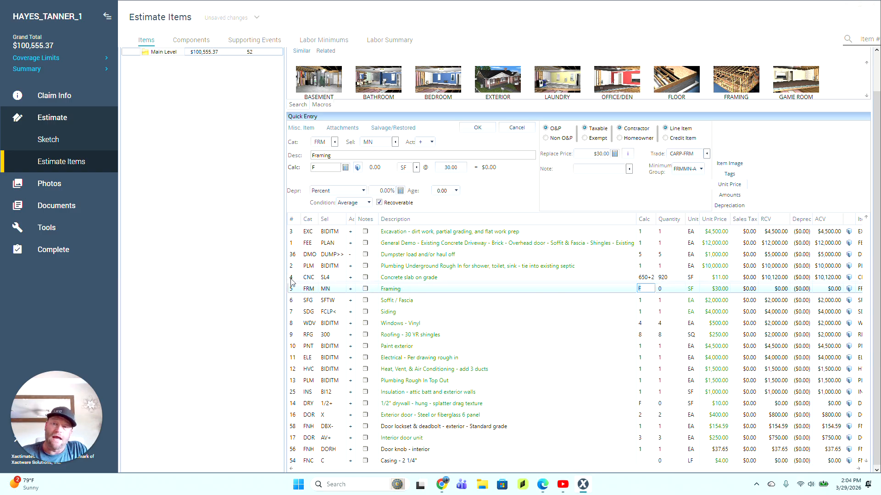
Step: Replace the concrete slab's $11.00 price with $18.00
click(291, 279)
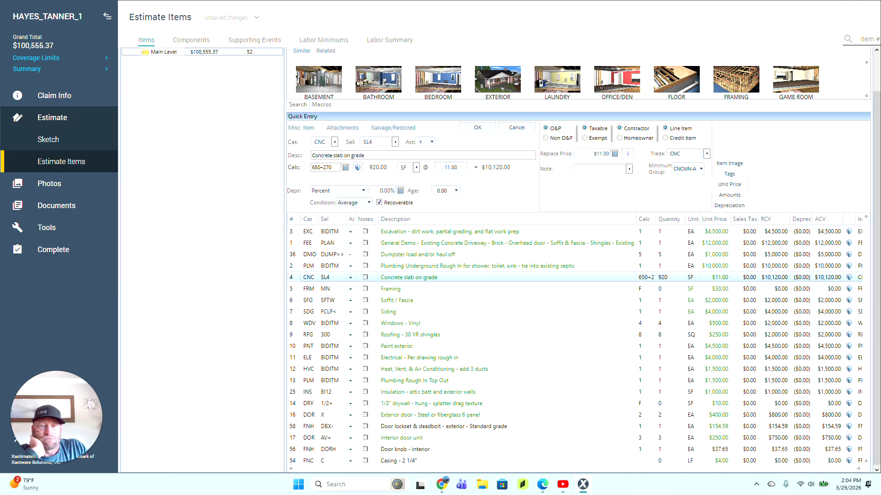
click(604, 154)
text(18)
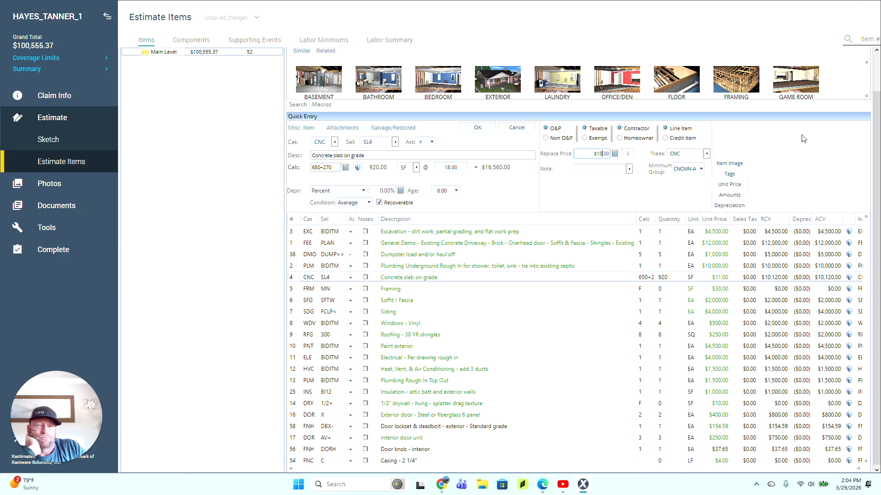
key(Return)
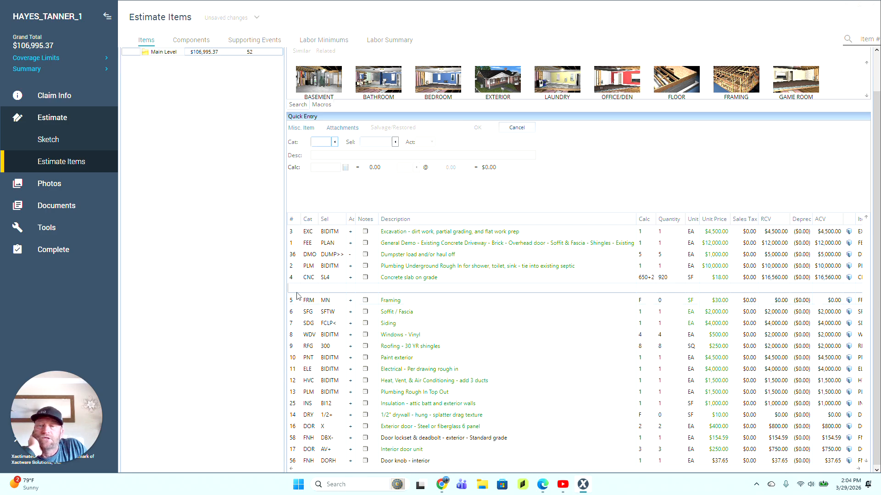
scroll(313, 361, down, 6)
Step: Add another Concrete slab on grade 4" (CNCSL4) item from a 'concrete 4' search, accepting the duplicate
scroll(313, 360, down, 5)
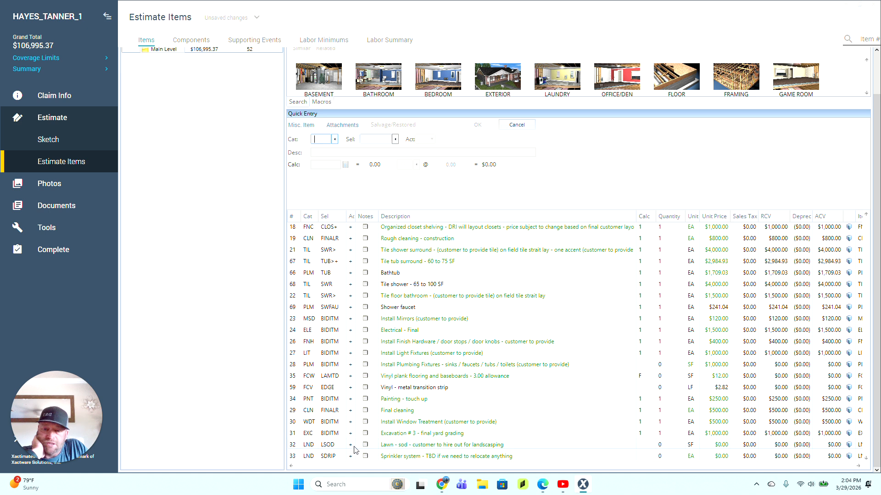
scroll(312, 292, up, 3)
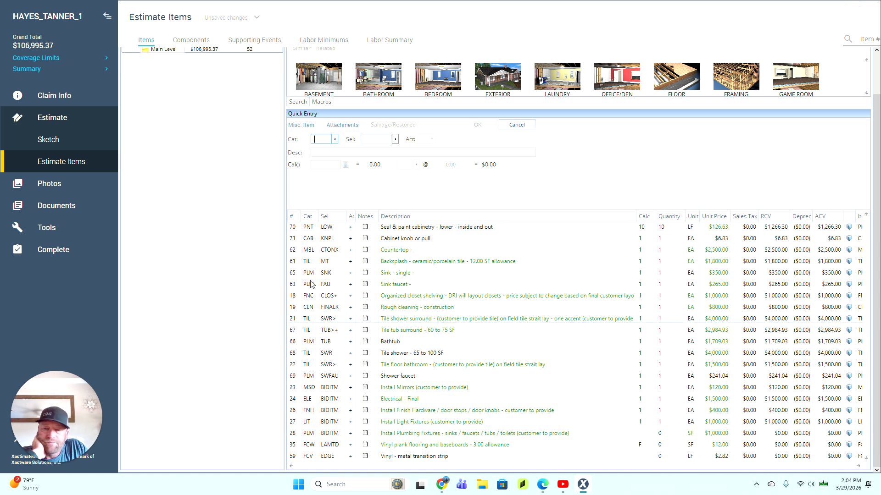
scroll(333, 318, up, 10)
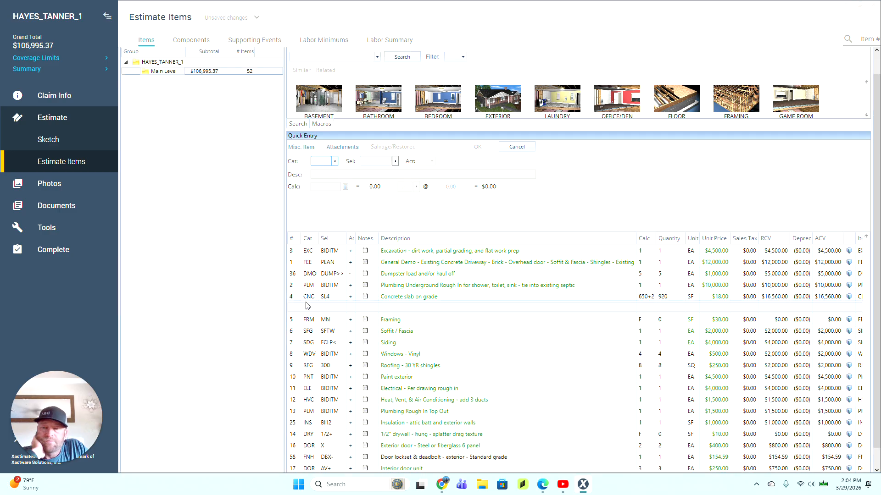
click(333, 57)
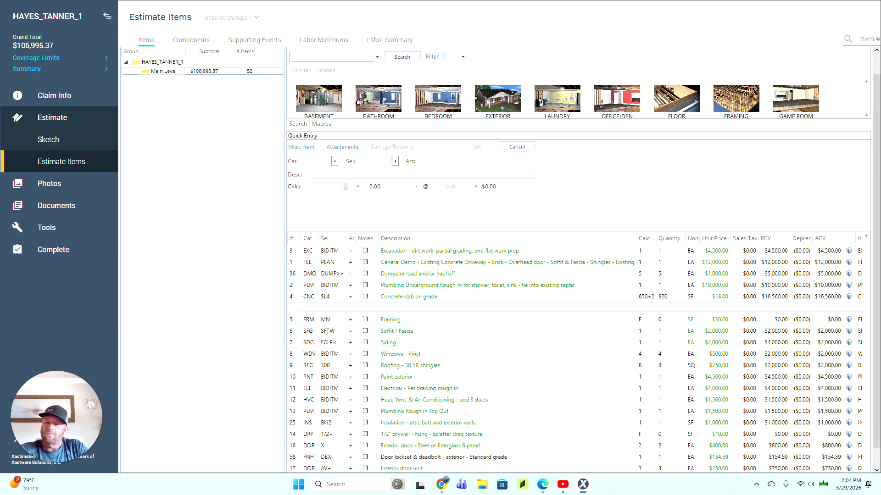
text(concrete)
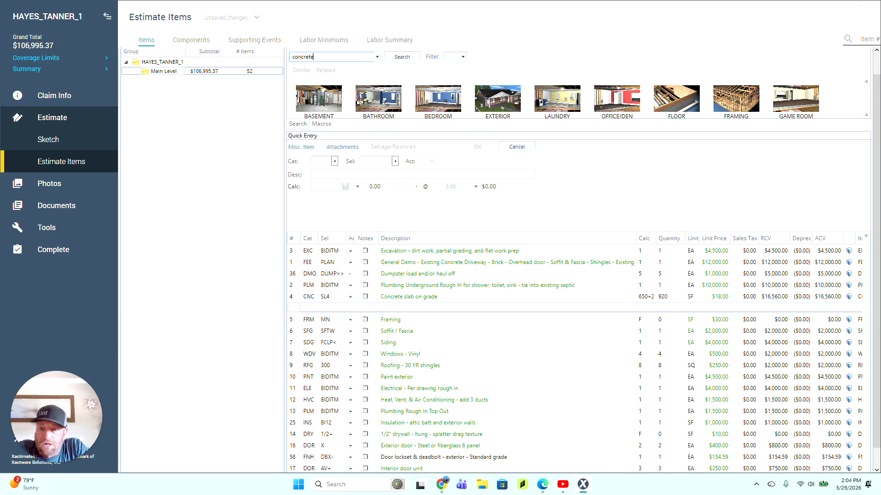
text( 4)
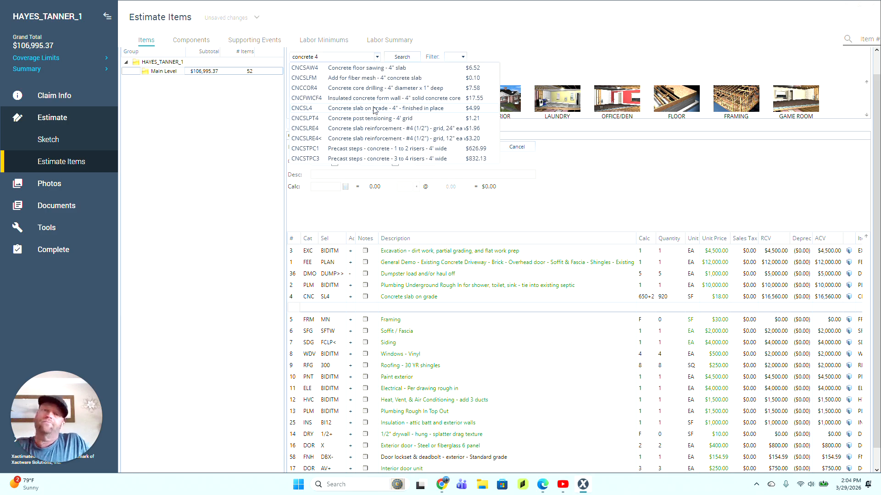
click(376, 110)
click(475, 251)
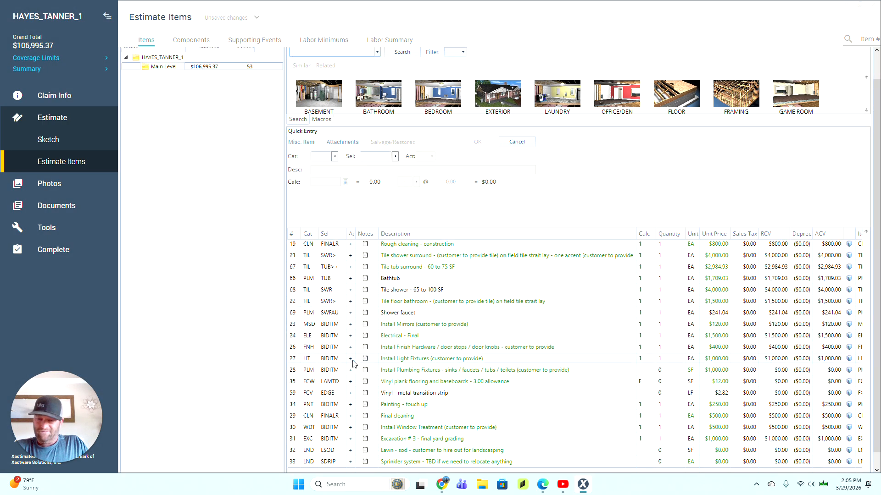
Step: Switch to the Chrome browser showing the Projects list filtered by 'template'
scroll(354, 363, up, 3)
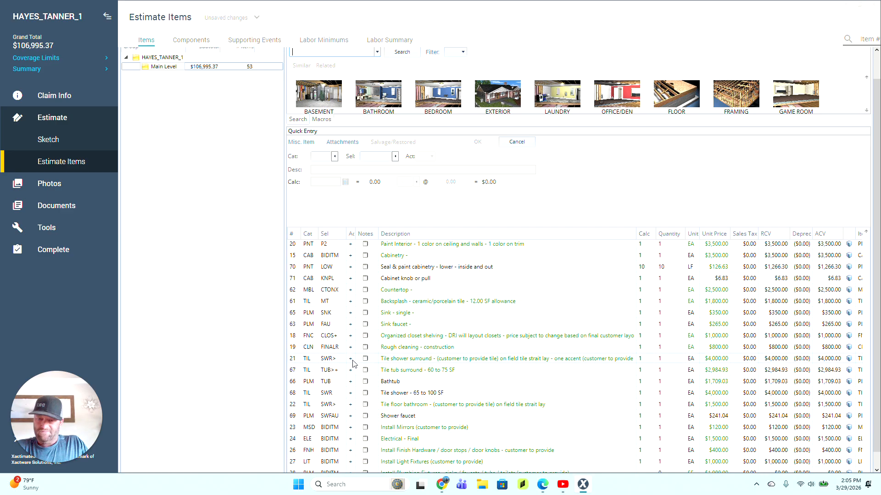
scroll(354, 364, up, 4)
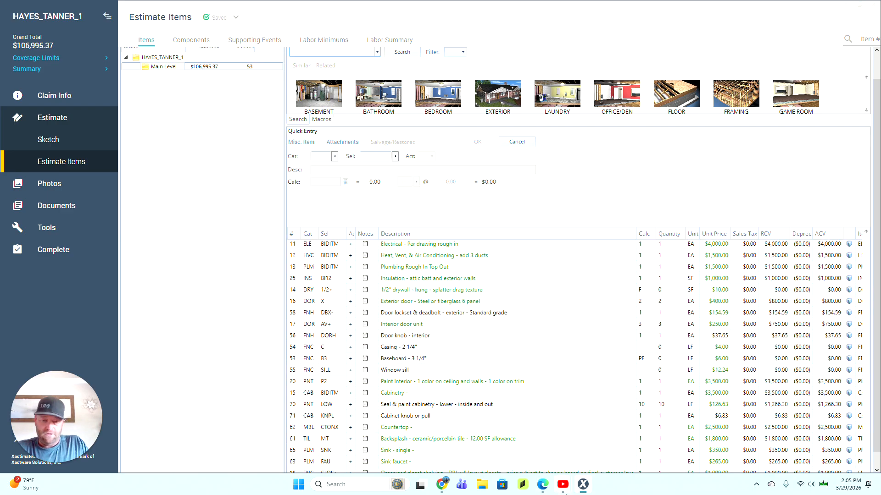
click(441, 484)
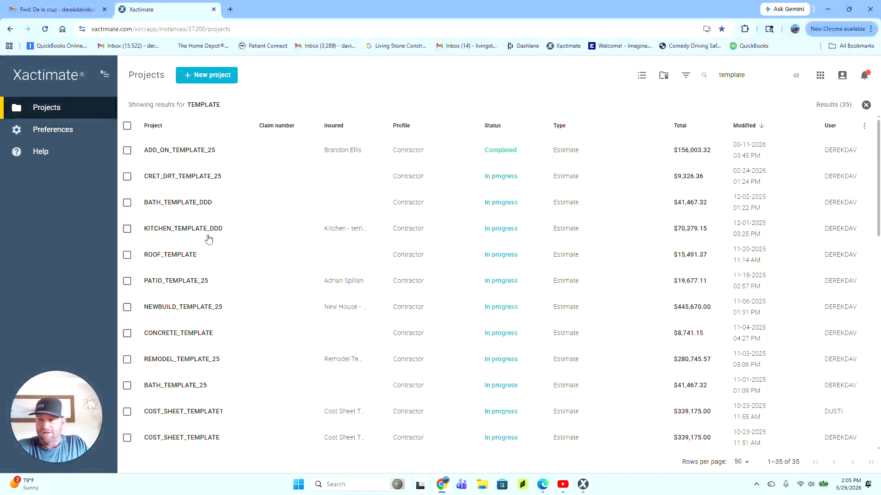
Step: Return to the plans PDF in Gmail and zoom out three levels to view the full pages
click(83, 11)
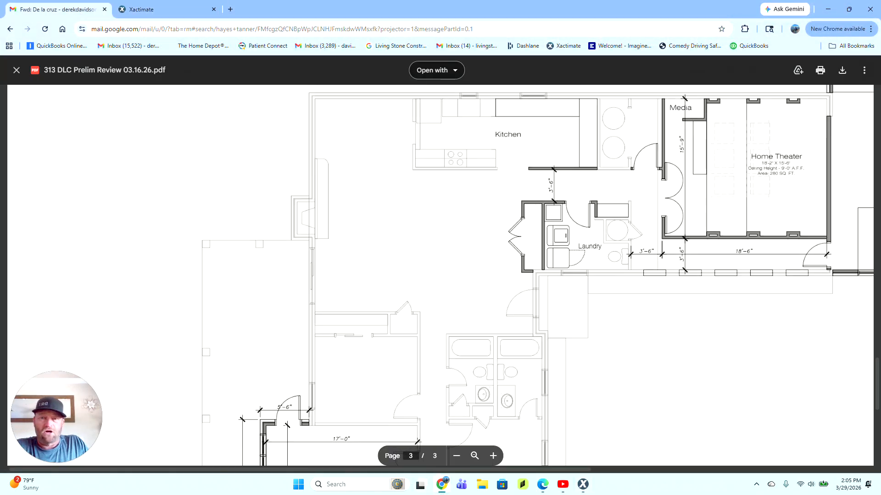
scroll(440, 275, up, 5)
scroll(440, 276, down, 4)
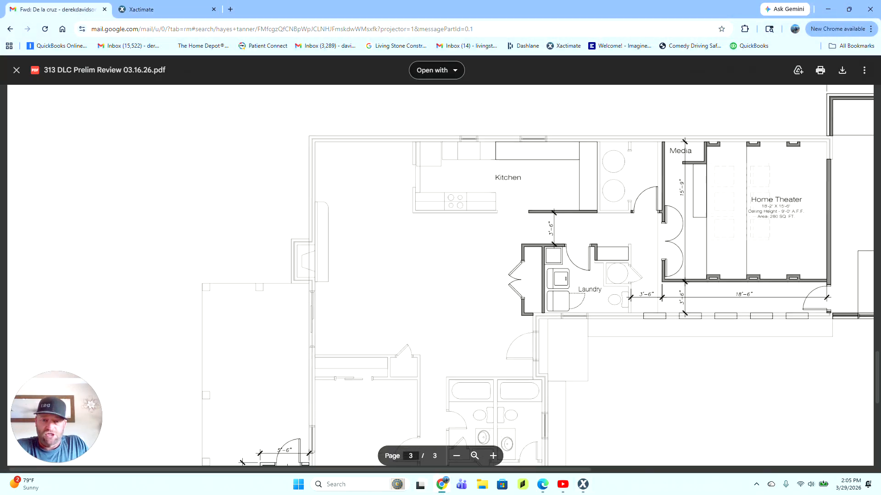
click(456, 455)
click(457, 456)
click(456, 455)
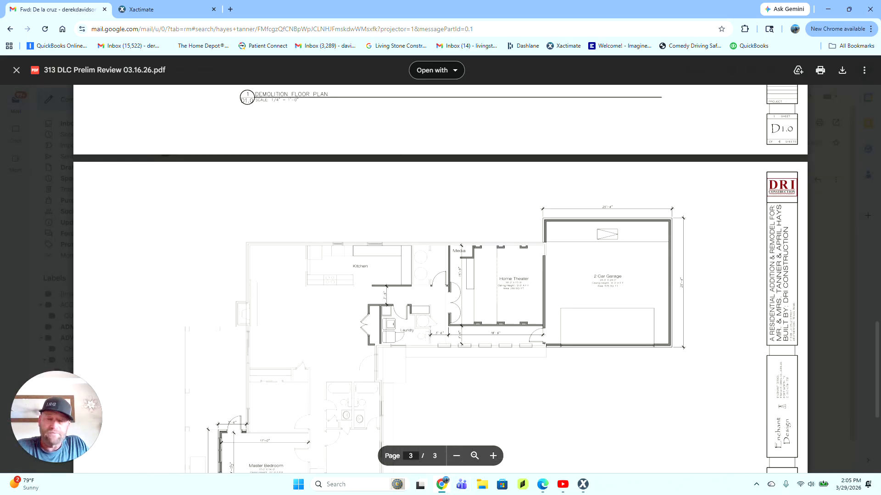
scroll(440, 275, up, 15)
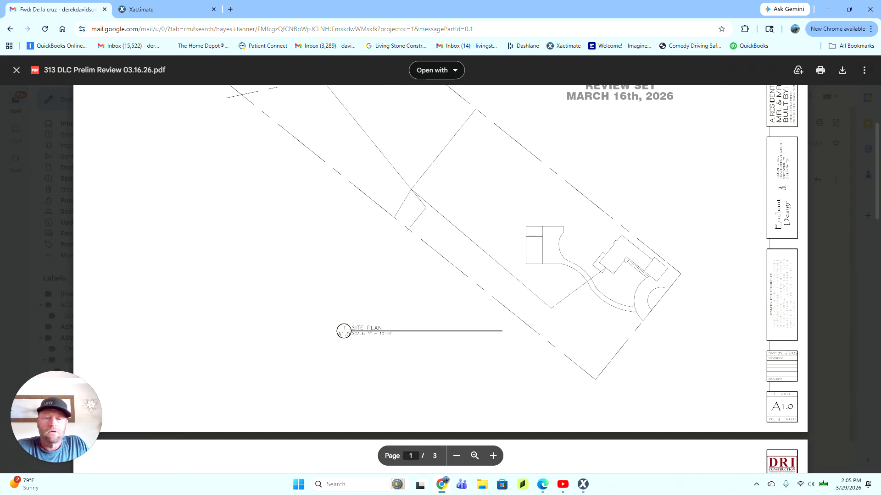
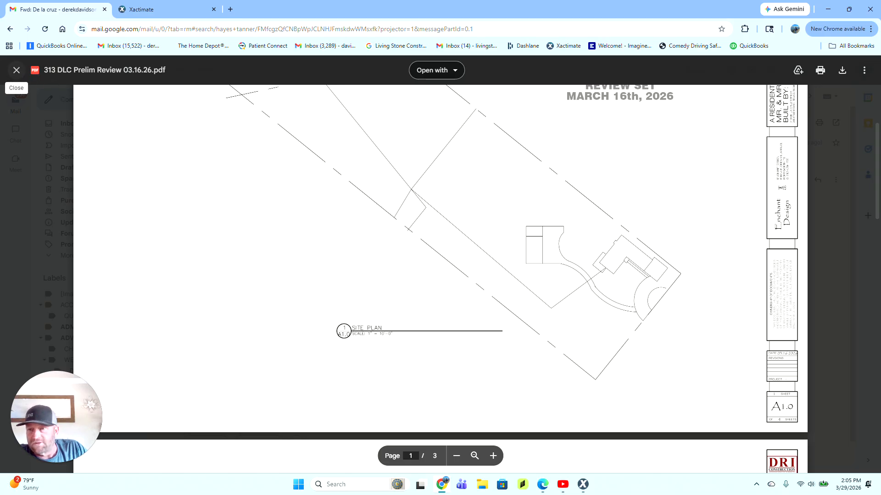
click(583, 484)
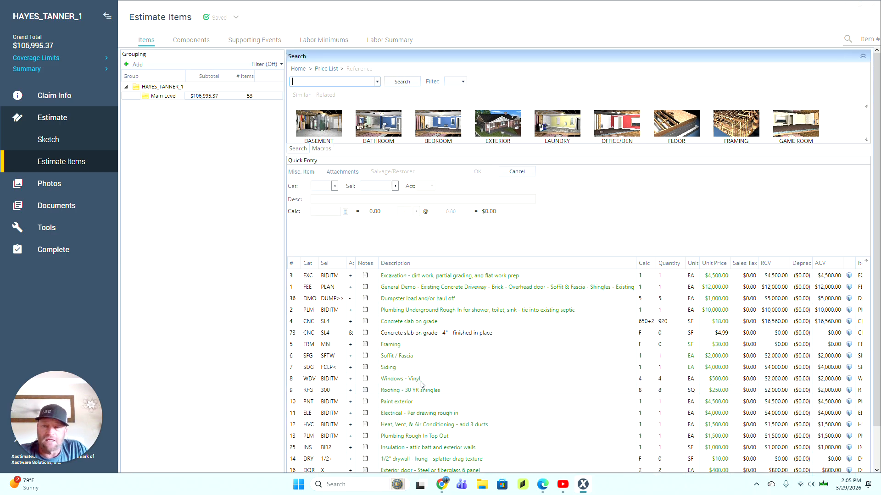
Step: Change line 73's description to 'Concrete driveway and sidewalk'
click(494, 333)
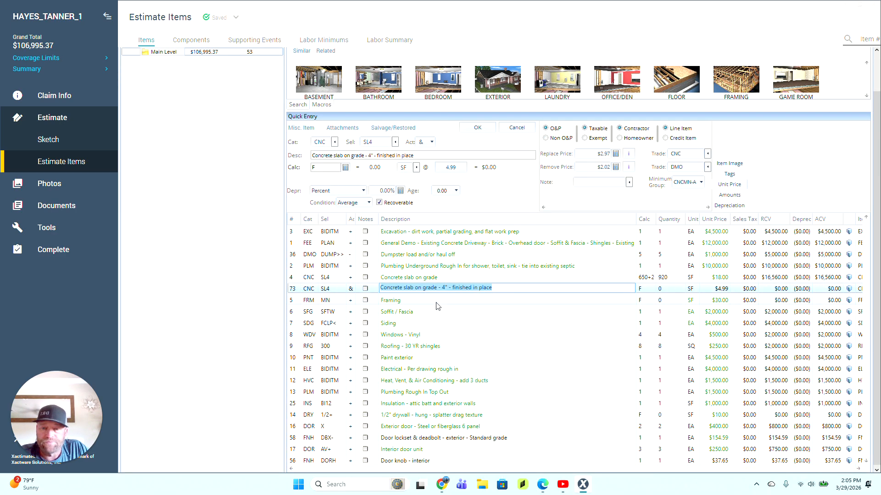
click(444, 288)
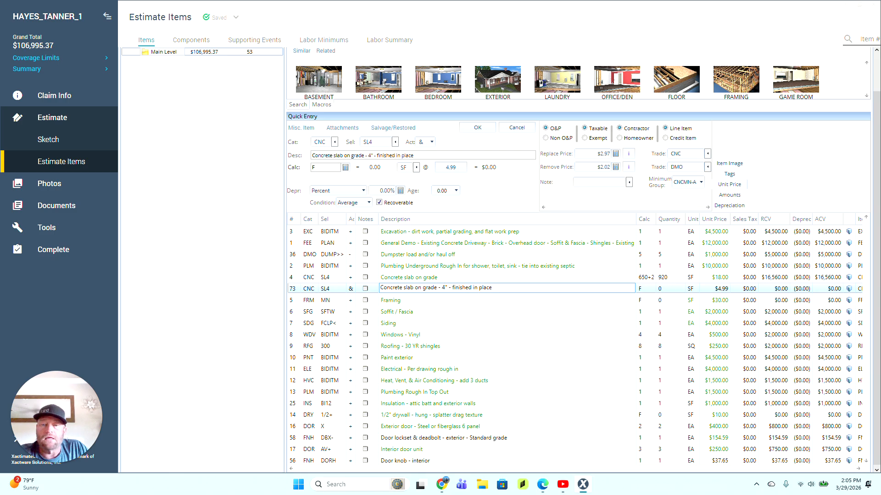
drag(403, 288, 782, 250)
text(d)
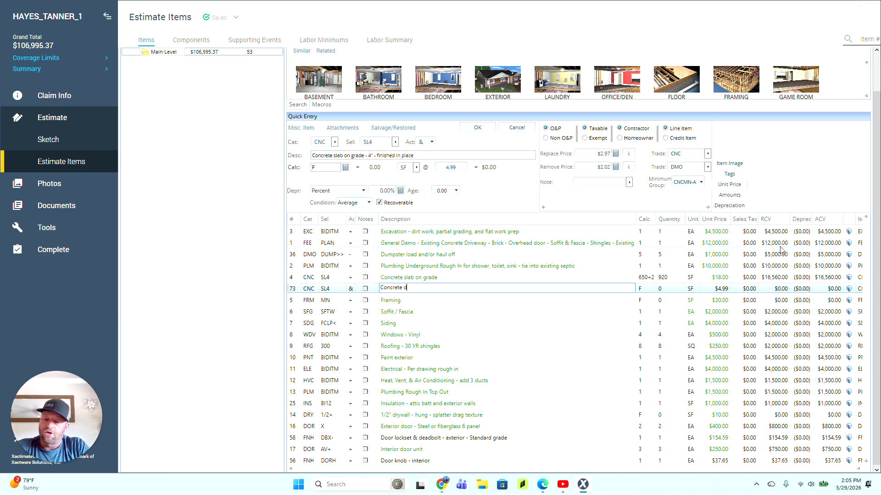
text(riveway)
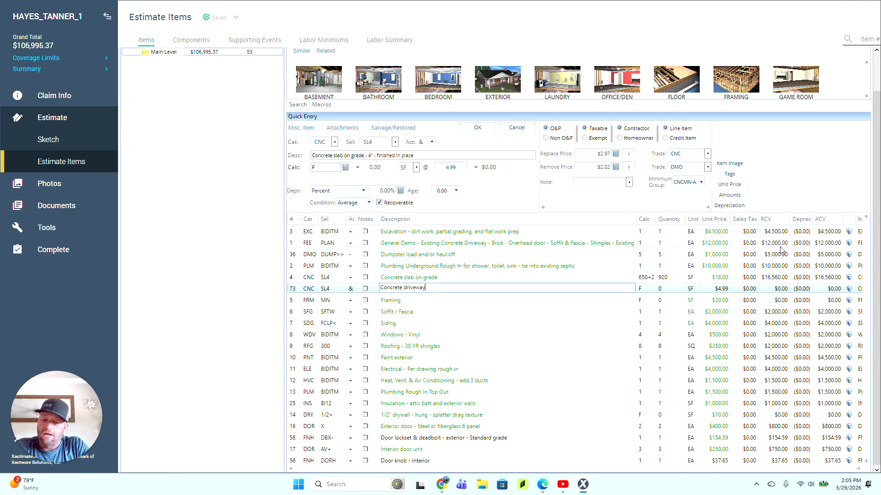
text( and sidewalk)
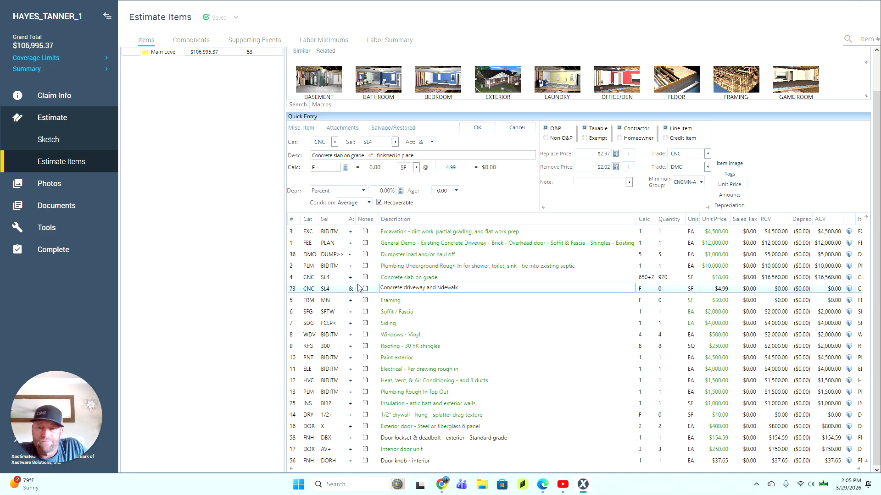
Step: Make line 73 a replace-only (+) item of 1 EA at $15,000.00
click(353, 290)
click(356, 303)
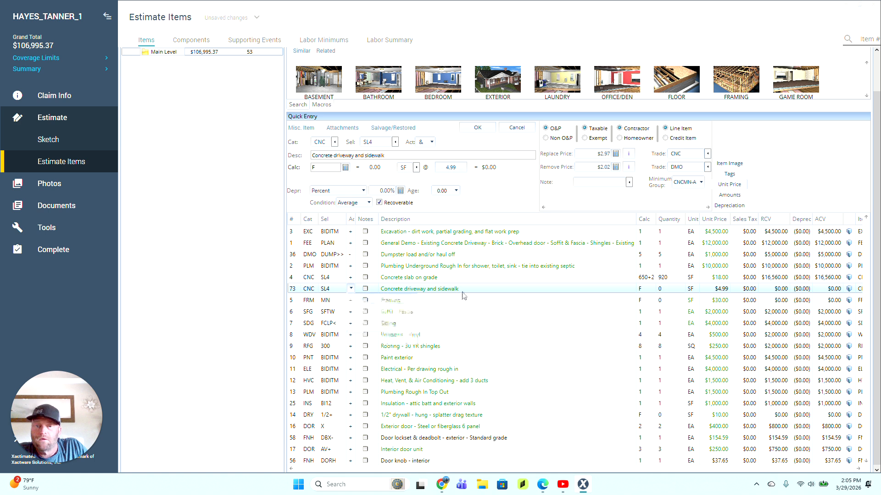
click(648, 291)
text(1)
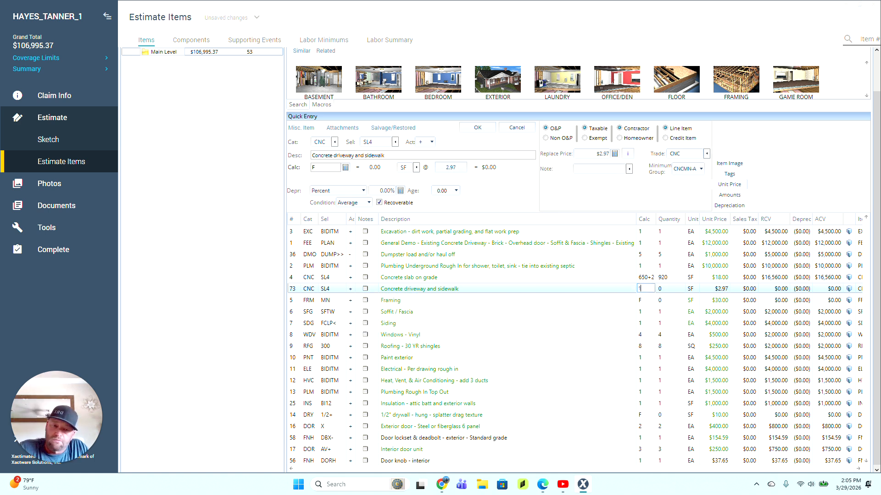
key(Tab)
text(EA)
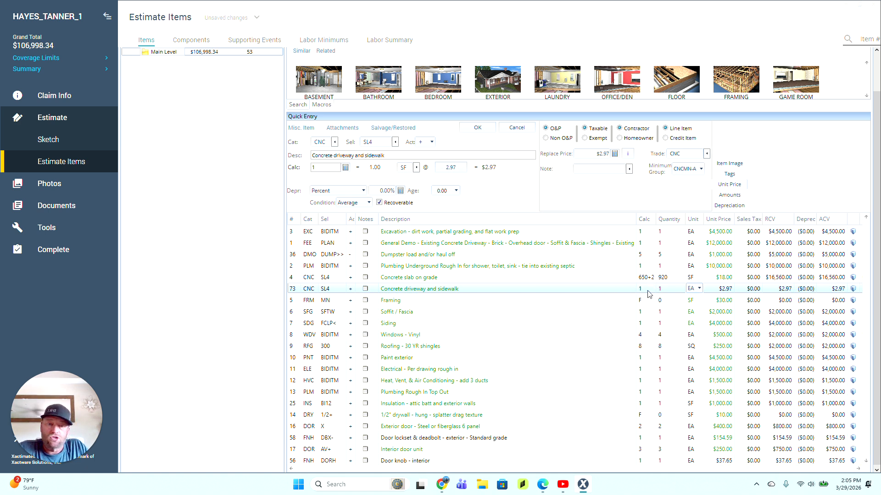
key(Tab)
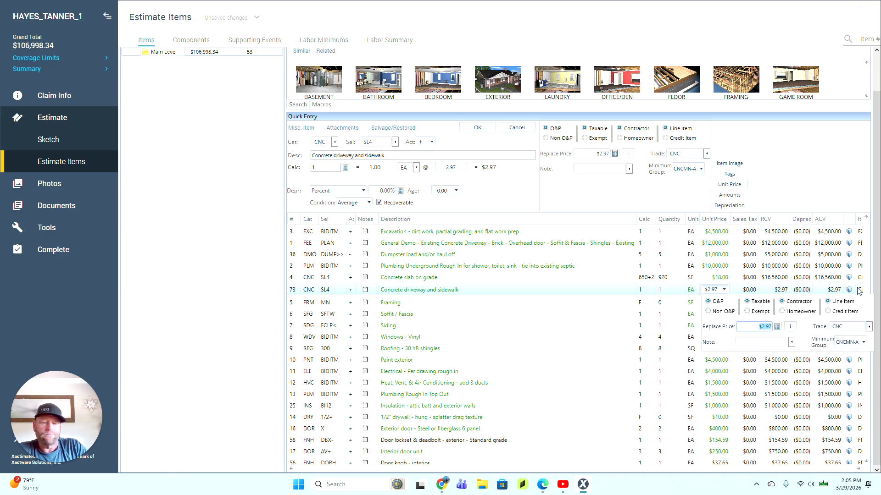
text(150000.00)
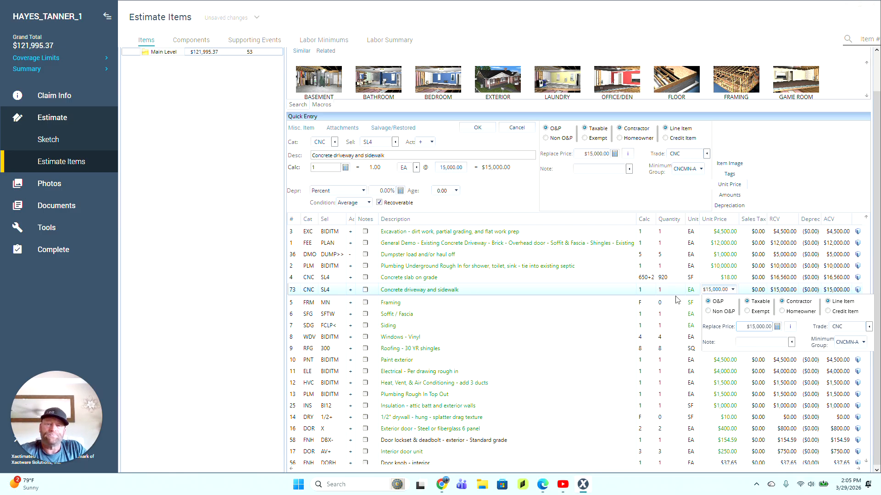
click(294, 304)
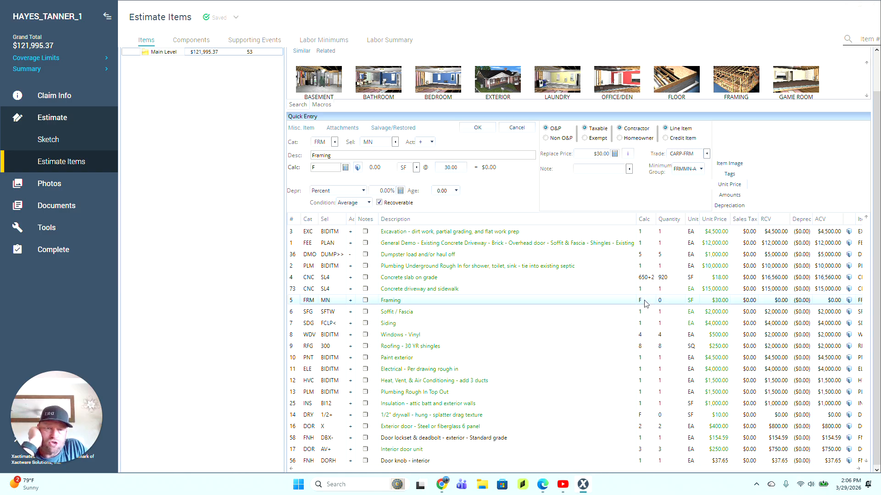
Step: Set Framing to 920 SF at $30.00 per SF
click(644, 302)
text(920)
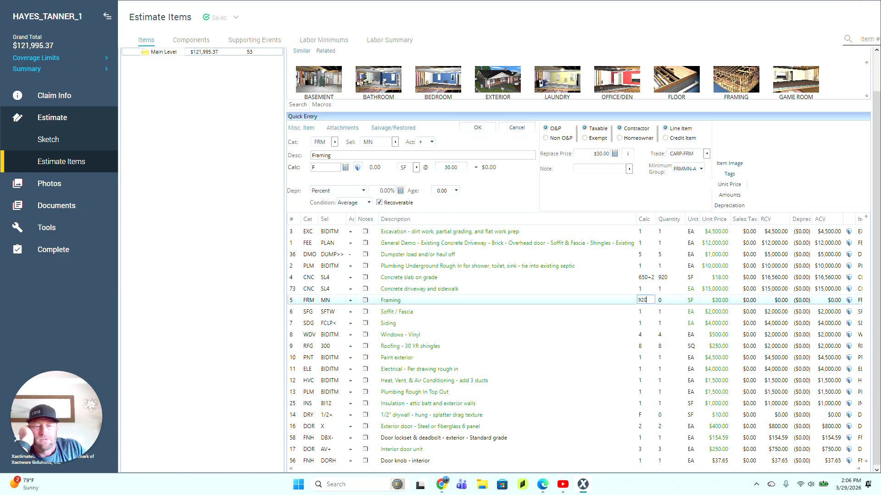
click(592, 154)
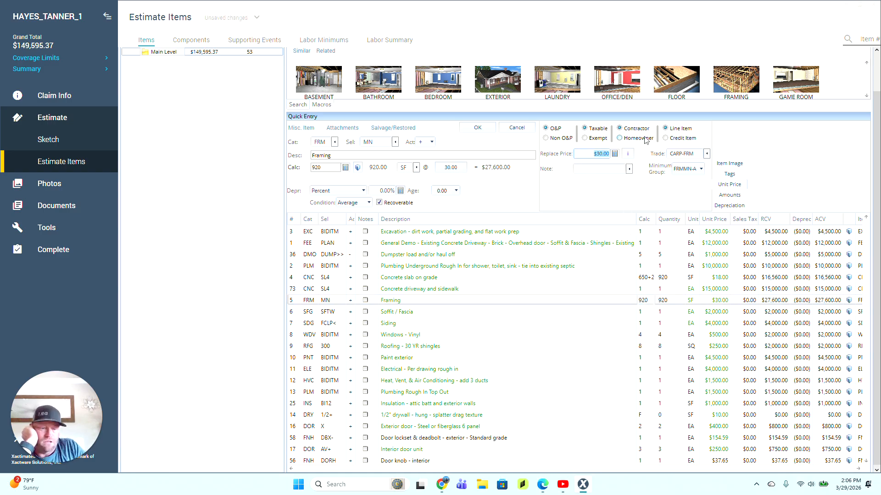
text(15)
key(Return)
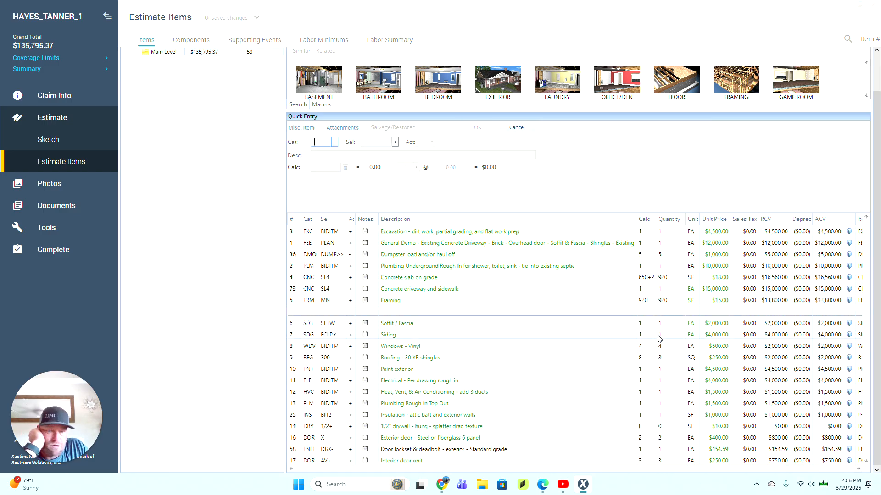
click(302, 304)
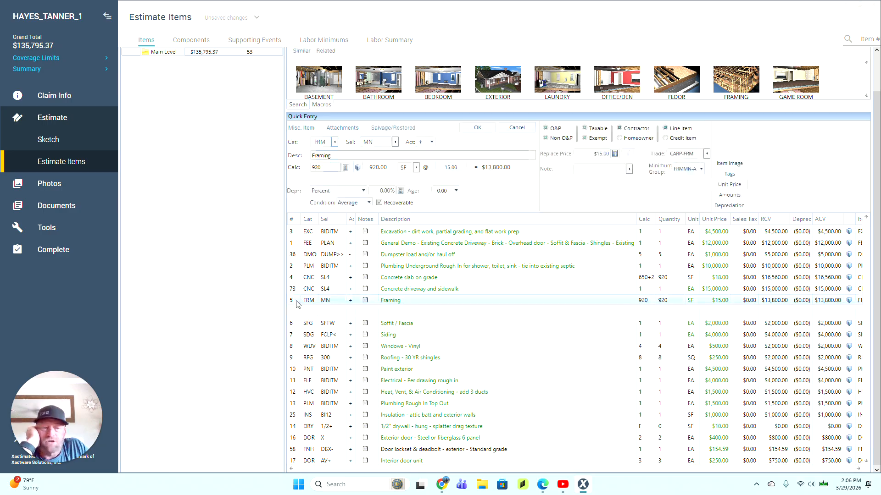
click(598, 155)
text(30)
key(Return)
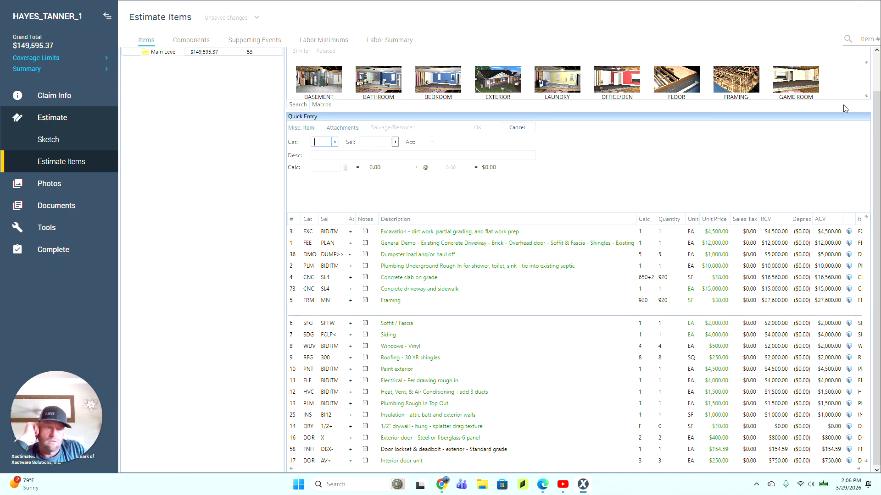
Step: Append '- per drawings' to the Framing description and move Soffit / Fascia up beneath it
click(299, 303)
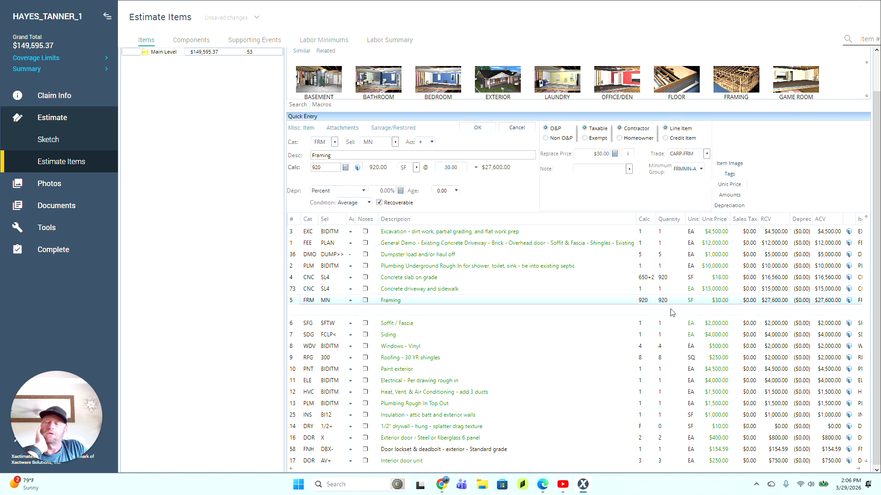
click(408, 302)
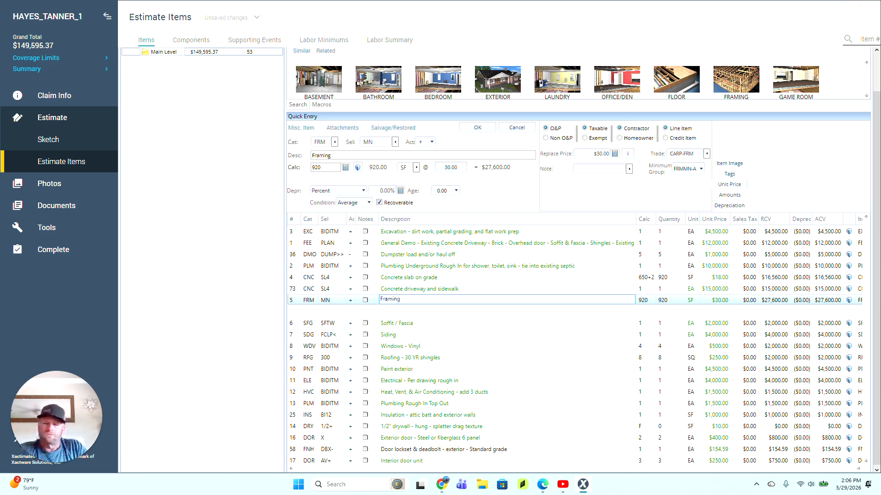
text(- per)
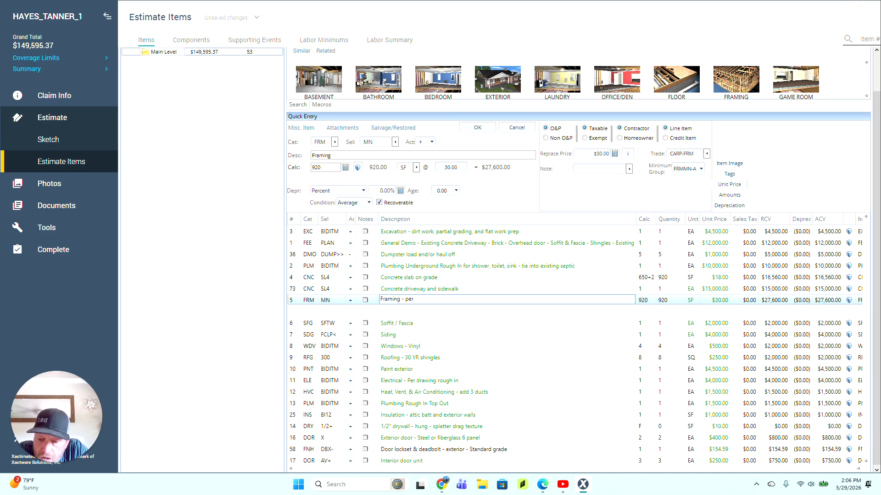
text( drawing)
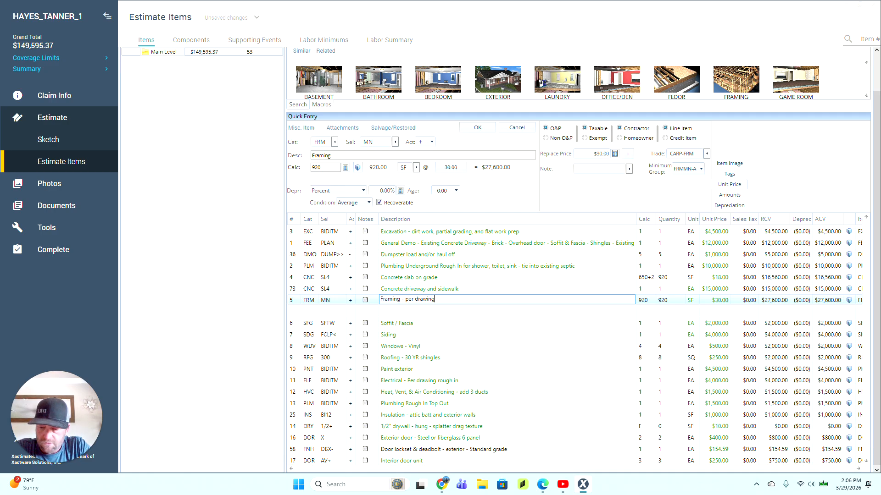
text(s)
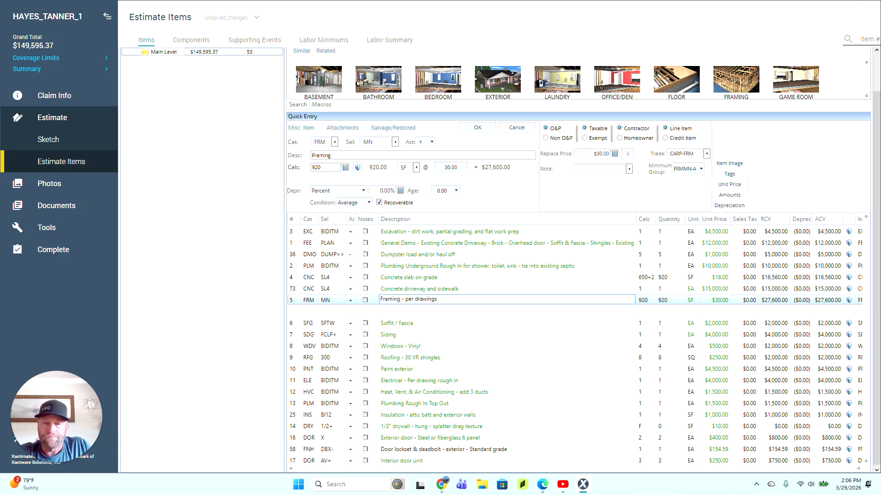
click(291, 325)
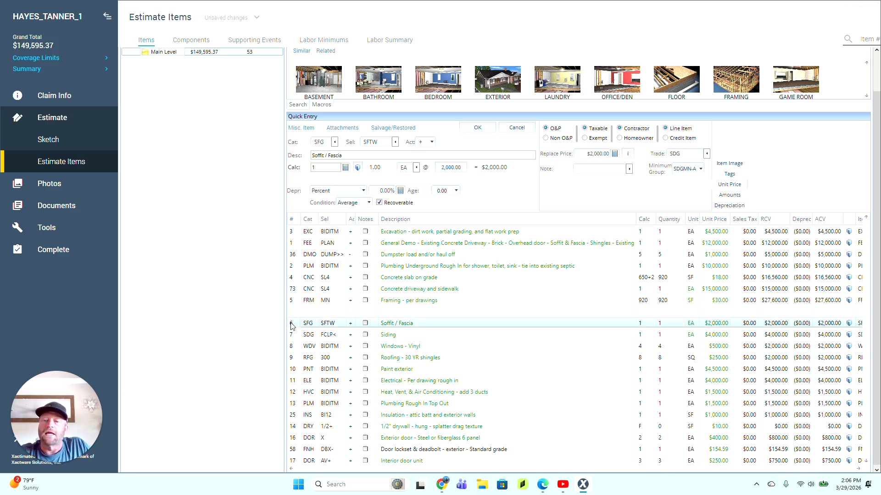
drag(291, 325, 291, 316)
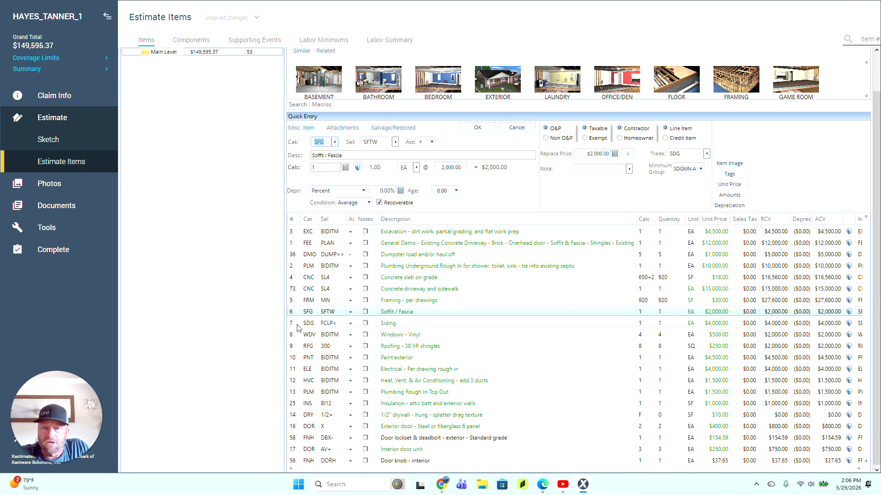
Step: Price the Siding line at $6,500.00
click(298, 327)
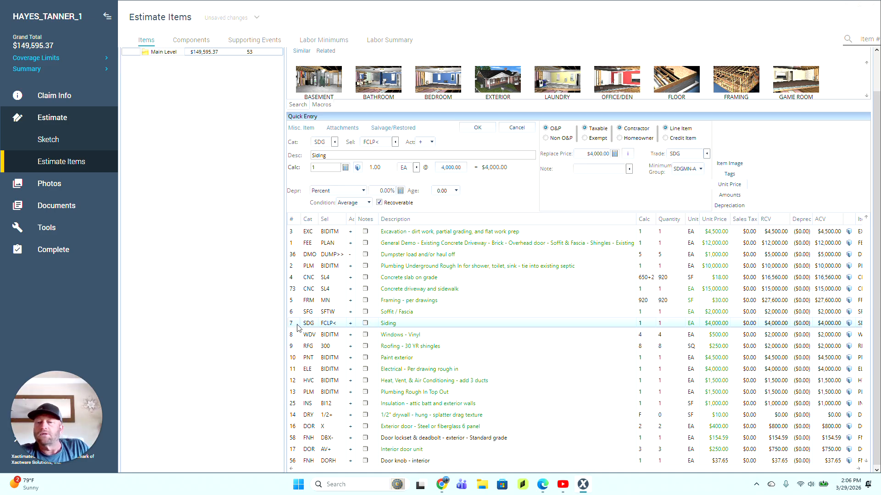
drag(587, 154, 706, 149)
text(6,)
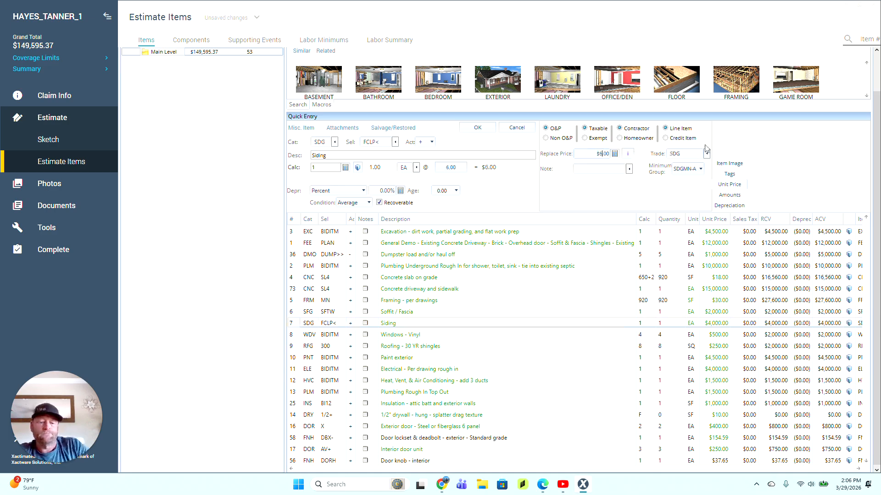
text(500)
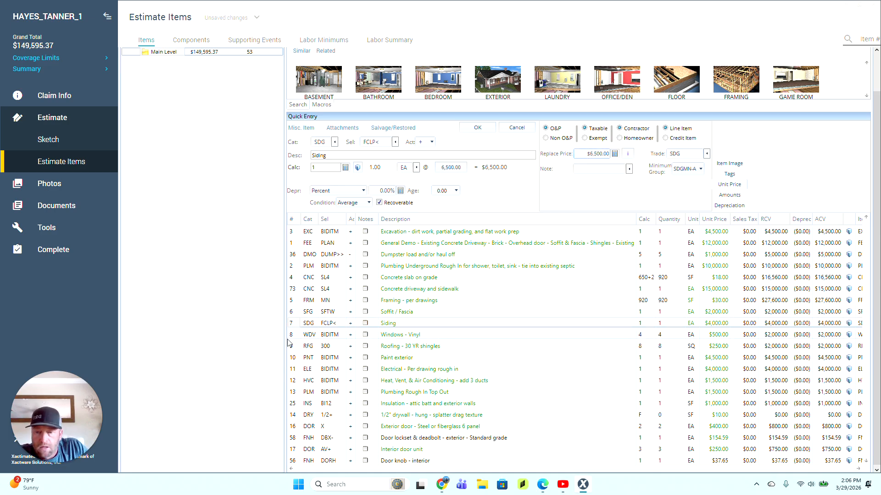
click(292, 336)
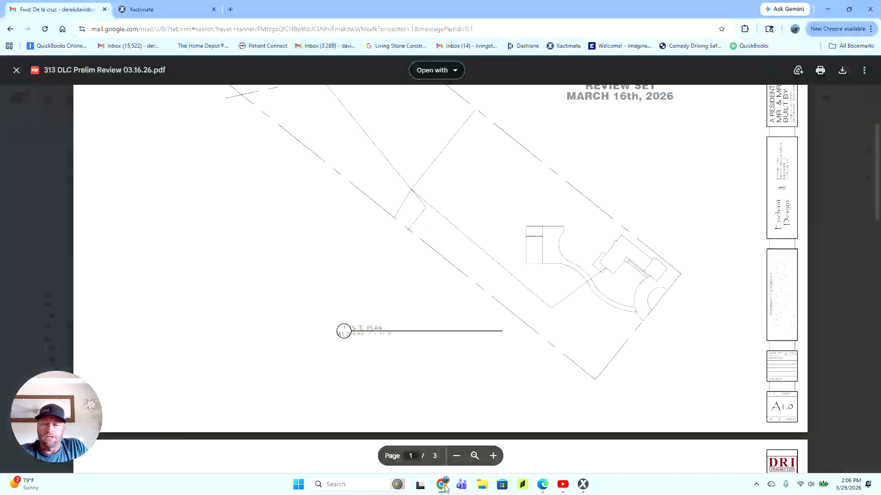
Step: Zoom in on page 2's Demolition Floor Plan in the plans PDF, then scroll toward page 3
click(442, 485)
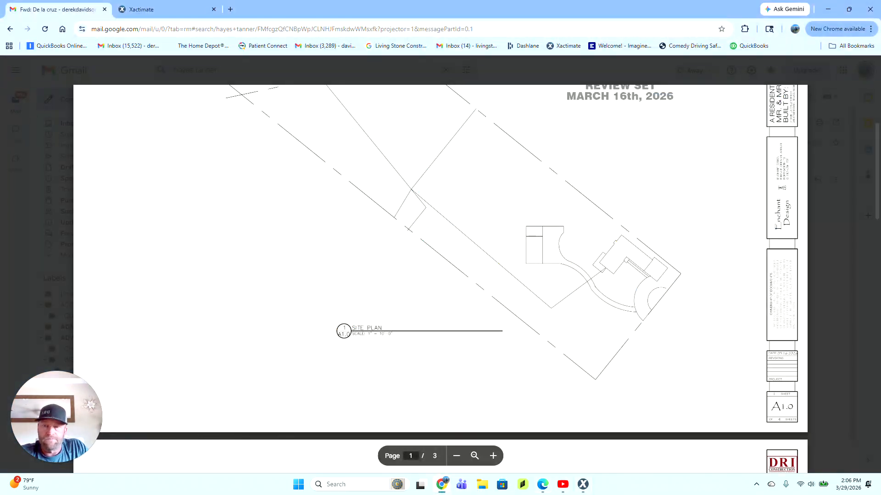
scroll(440, 275, down, 6)
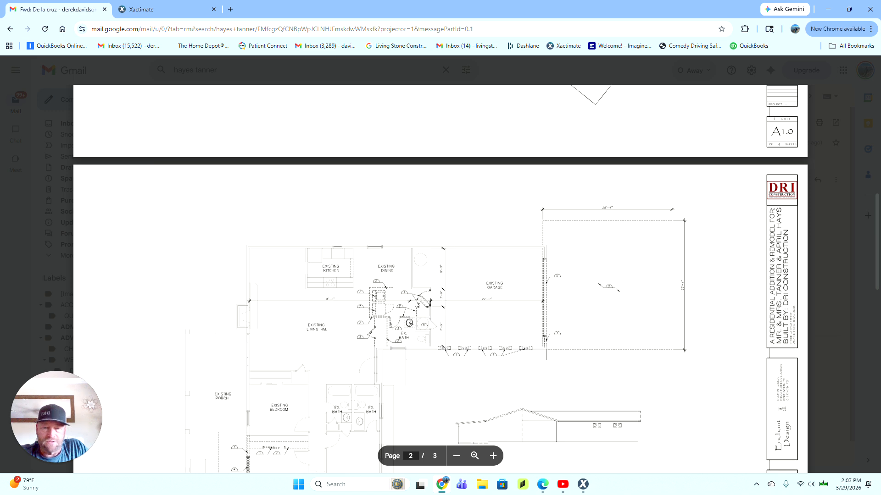
scroll(440, 275, down, 2)
scroll(441, 275, down, 4)
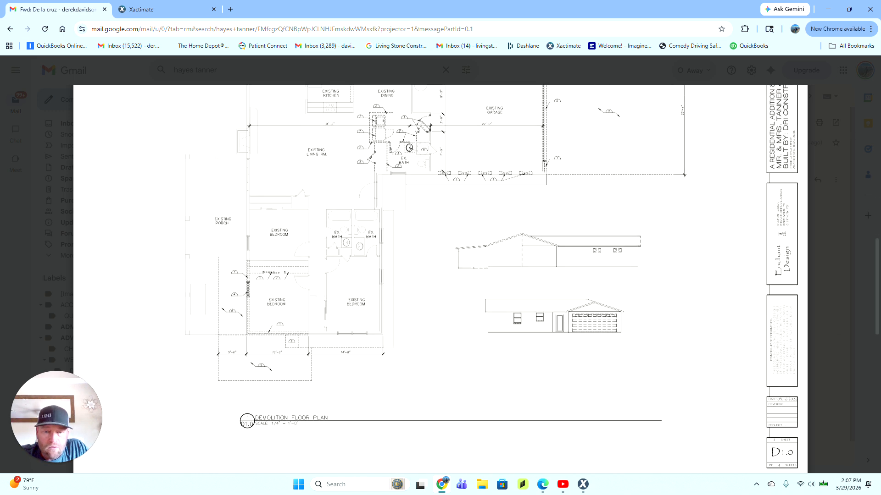
scroll(440, 275, up, 4)
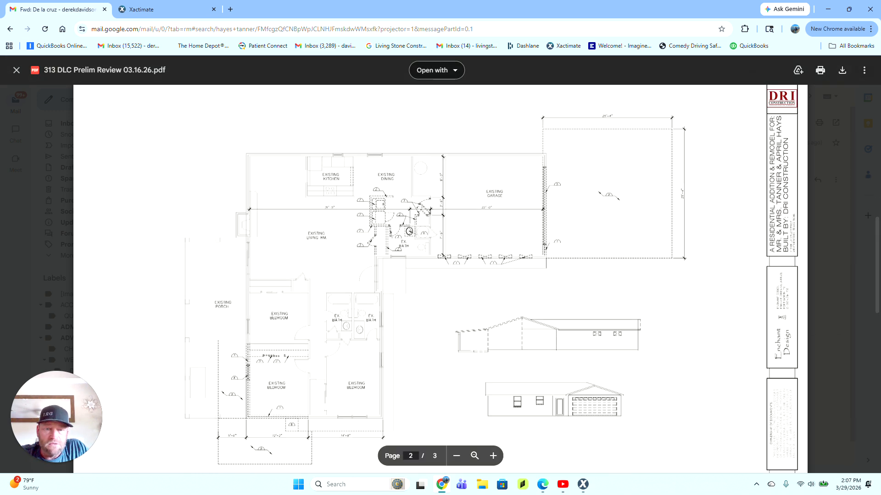
scroll(440, 275, down, 2)
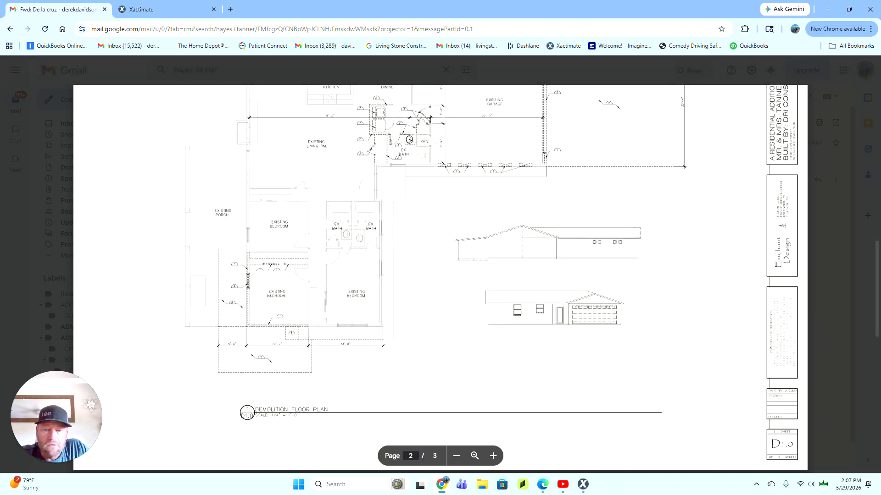
click(493, 456)
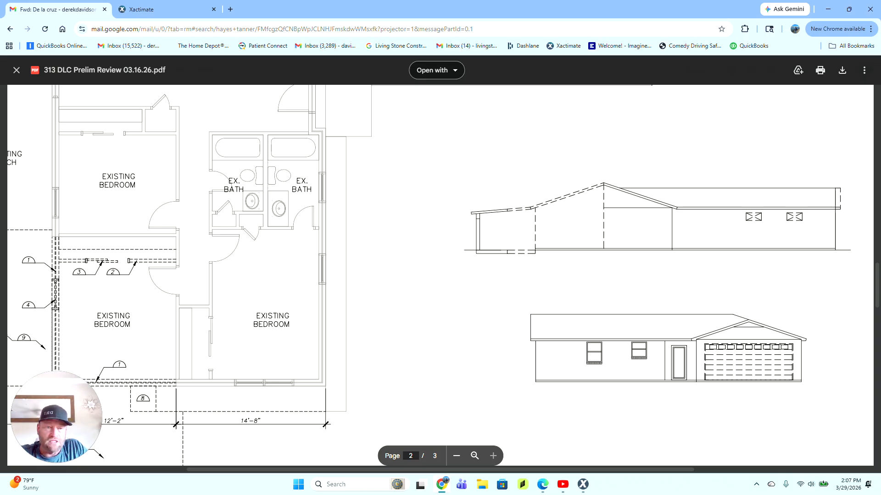
scroll(441, 275, down, 2)
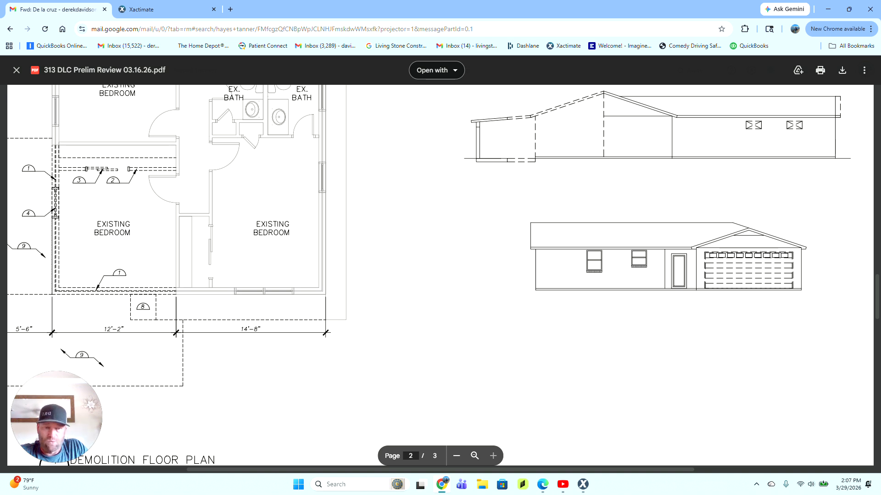
scroll(440, 276, down, 10)
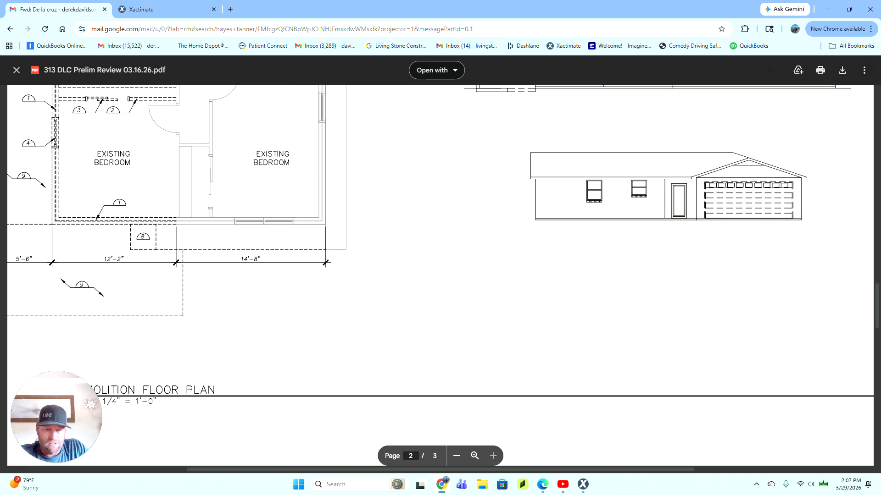
scroll(440, 275, down, 4)
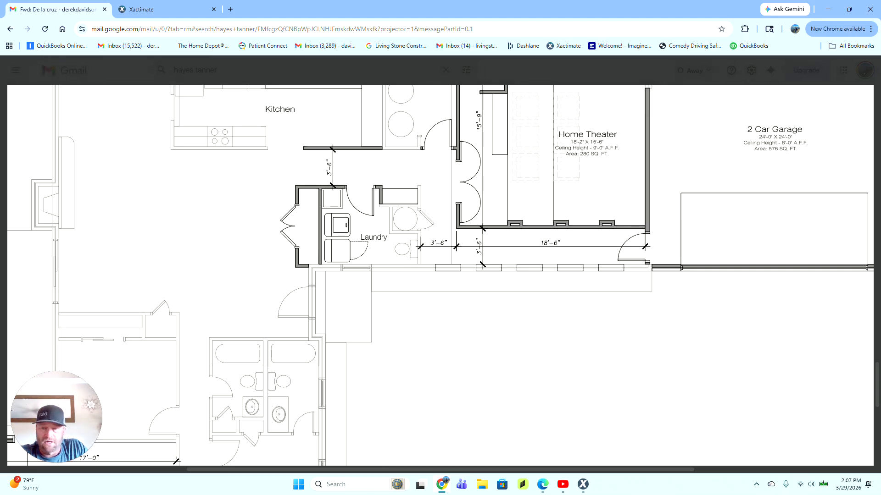
Step: Pan around page 3's Master Bedroom, Master Bath and W.I.C. new-work plan, then switch to the Xactimate projects list
scroll(440, 276, up, 2)
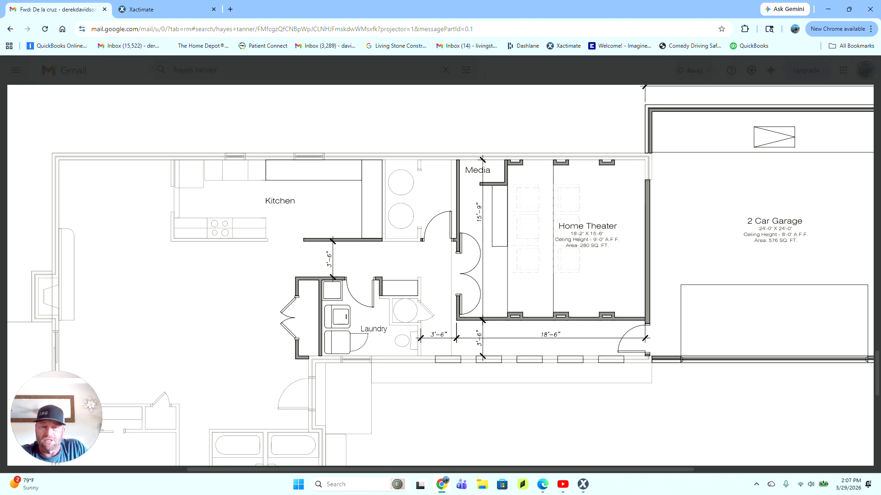
scroll(440, 276, up, 8)
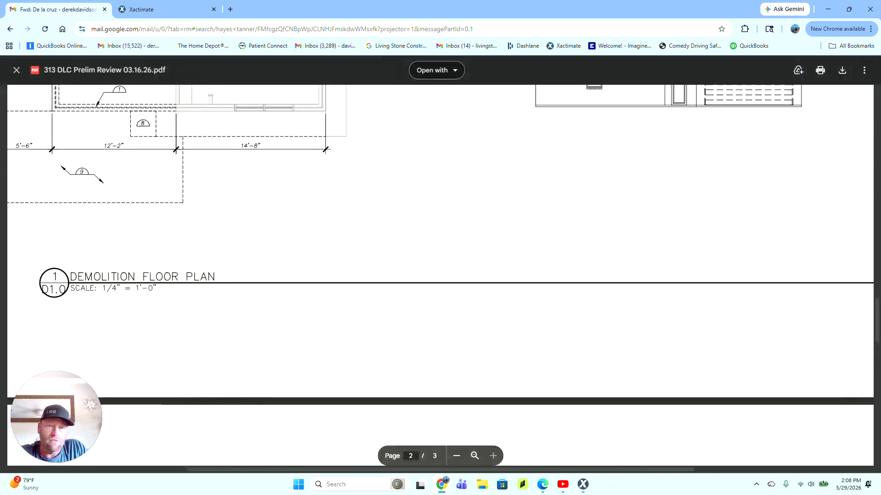
scroll(440, 275, down, 15)
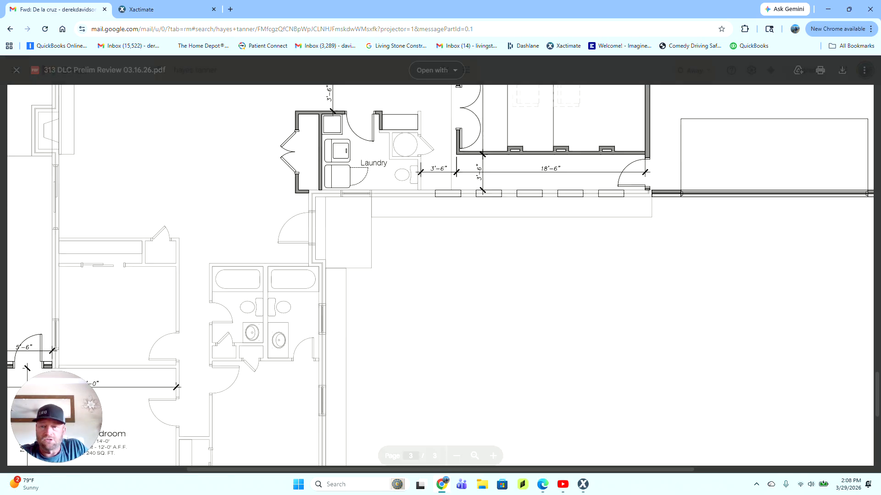
scroll(441, 275, down, 1)
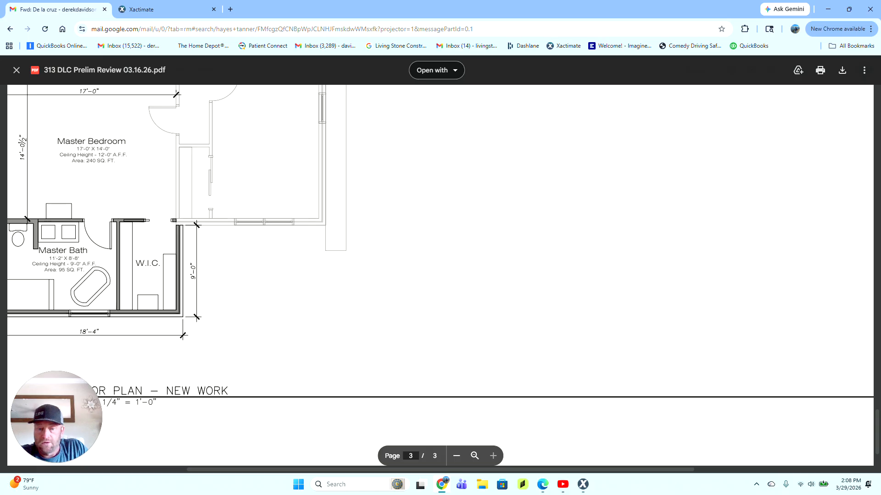
drag(400, 470, 238, 473)
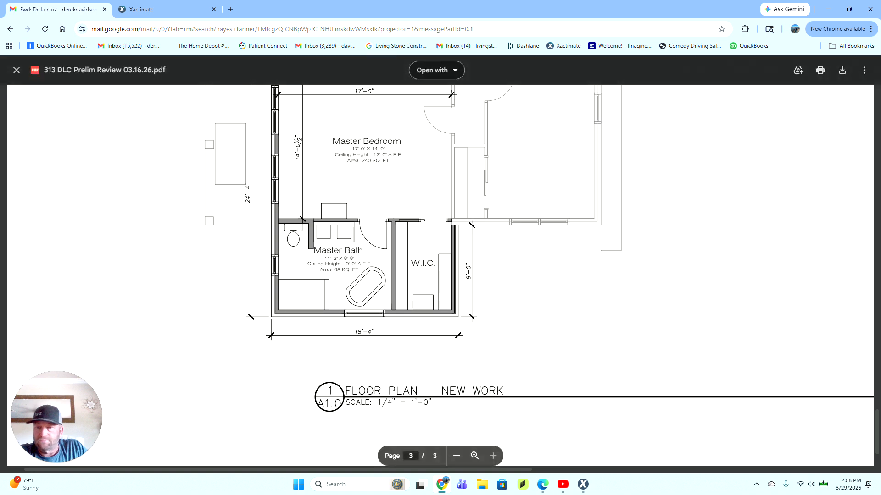
scroll(413, 257, up, 2)
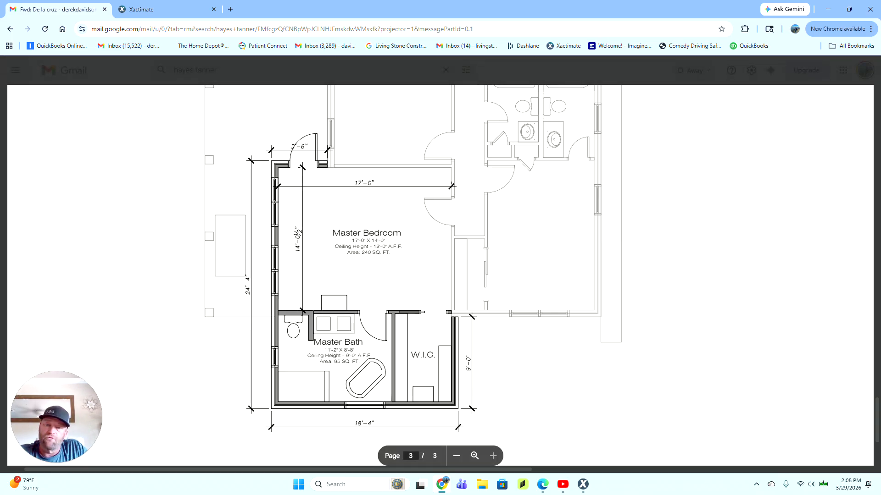
scroll(440, 275, up, 5)
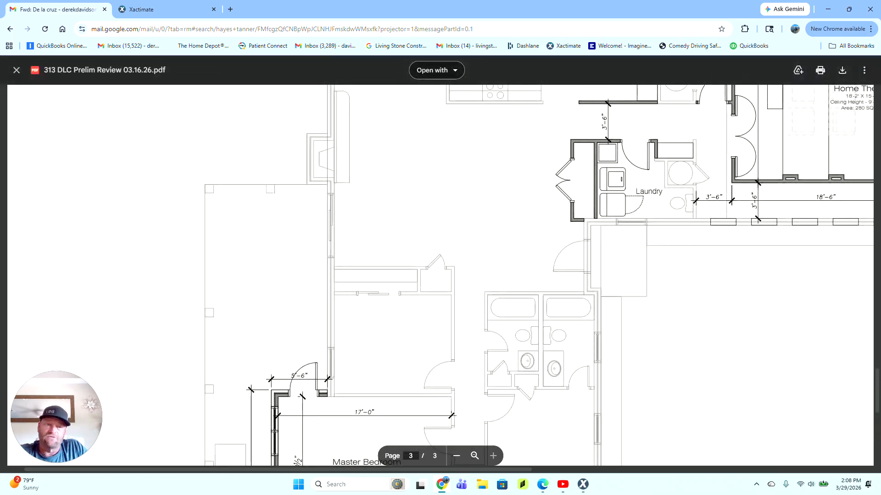
click(179, 13)
mouse_move(584, 490)
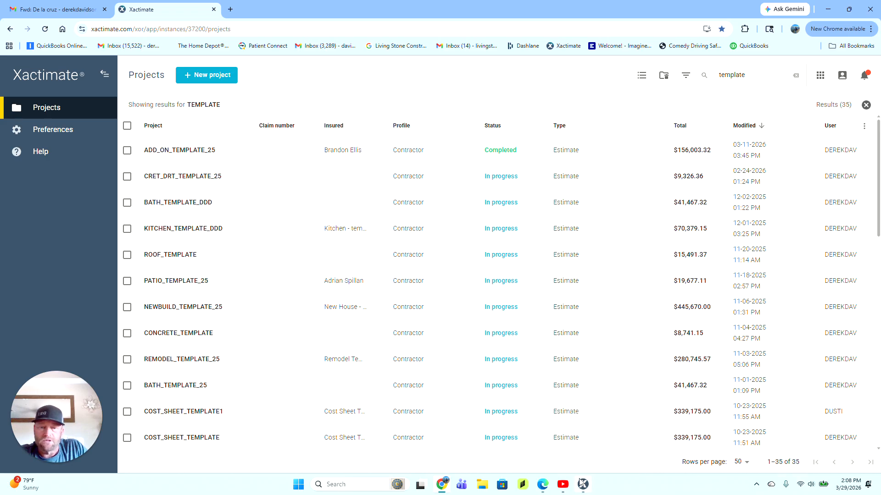
click(582, 484)
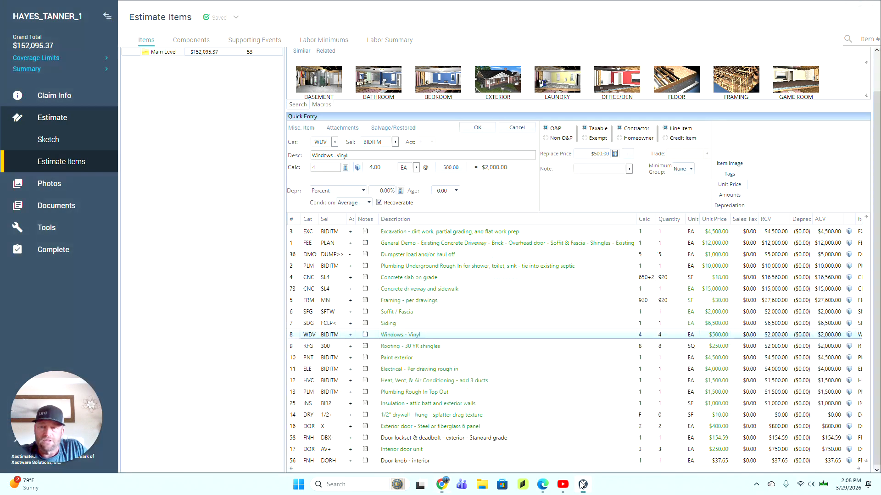
click(647, 334)
text(6)
key(Return)
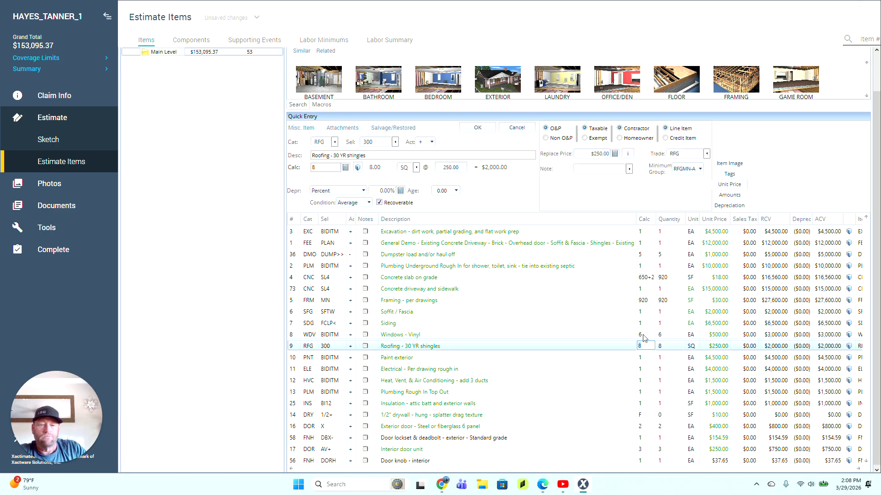
click(292, 347)
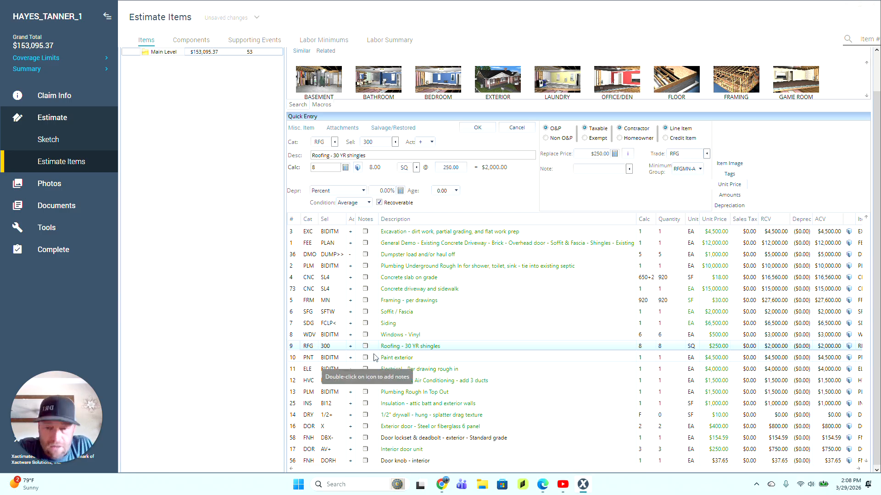
Step: Set Roofing - 30 YR shingles to 18 SQ at $500.00 per square
click(643, 347)
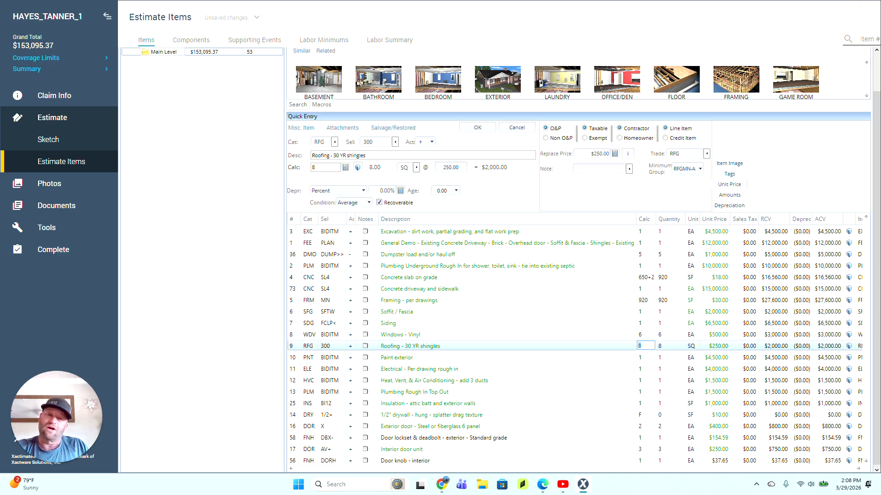
text(1)
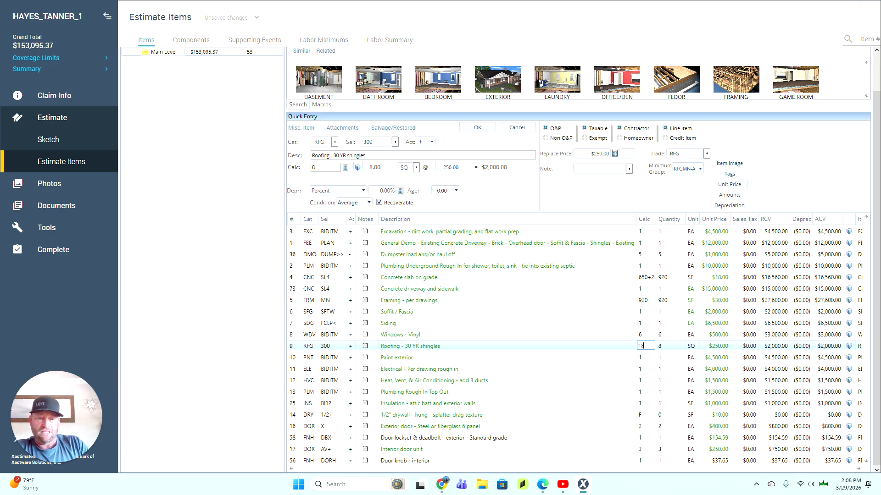
key(Return)
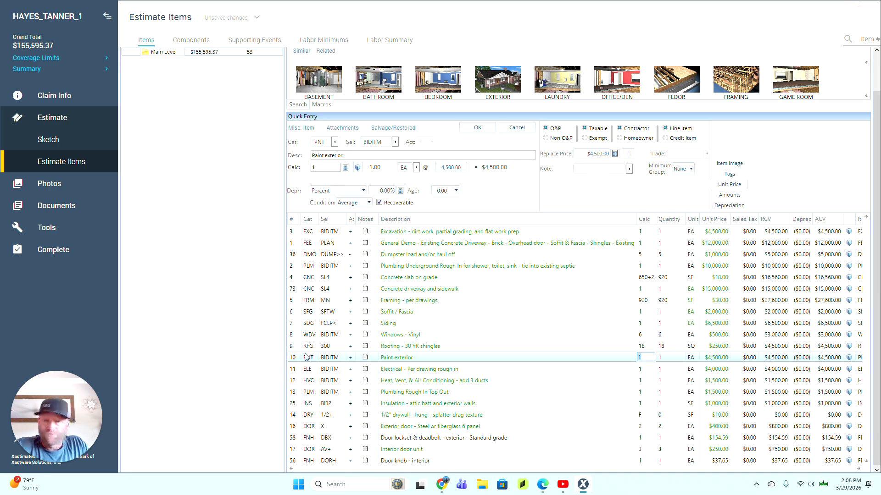
click(298, 349)
click(596, 153)
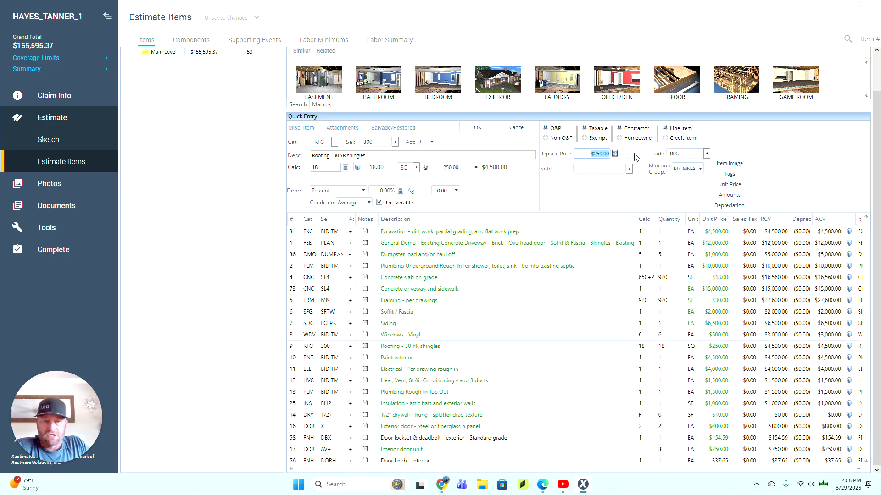
text(500)
key(Return)
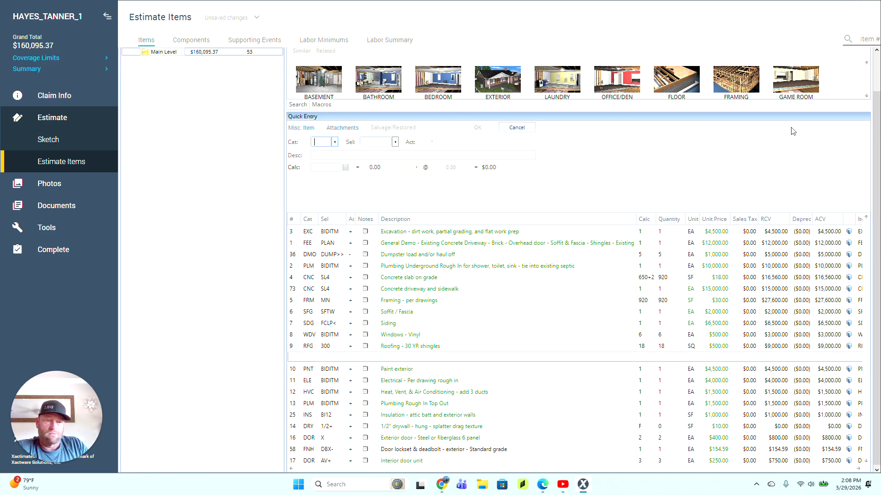
Step: Move Paint exterior up into the blank line above it and select it
drag(295, 372, 296, 360)
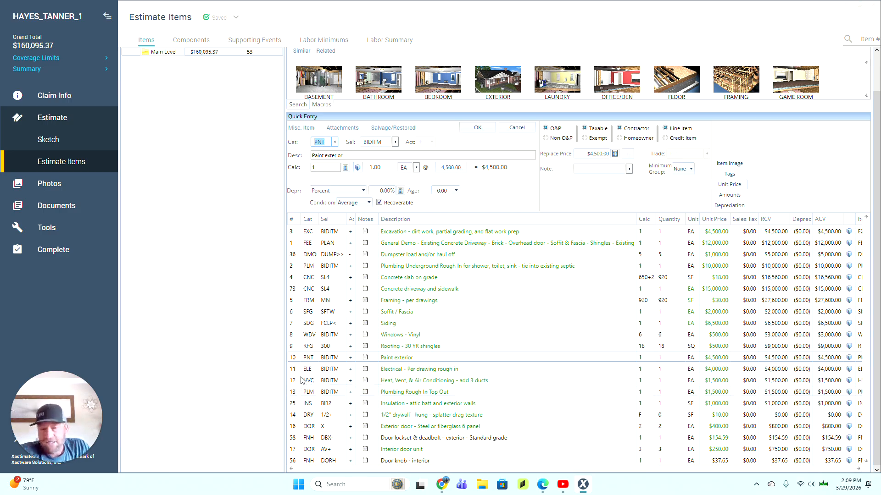
click(294, 362)
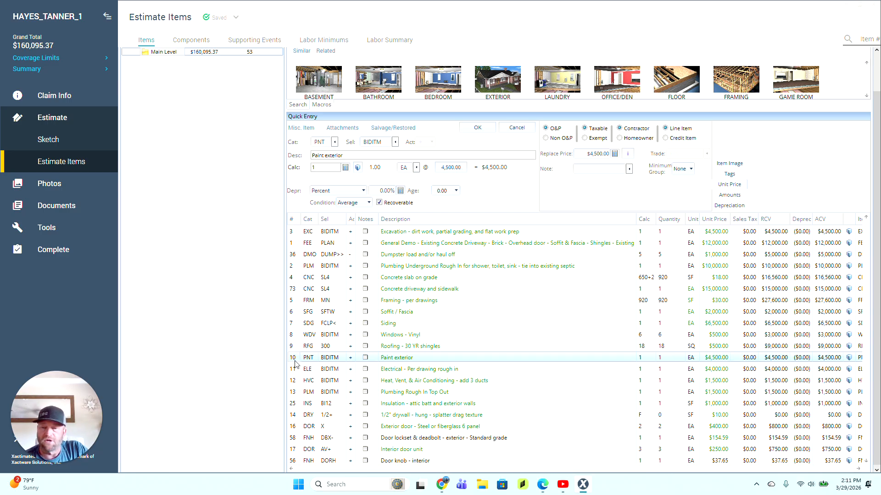
Step: Set the Paint exterior replace price to $5,500.00
click(772, 147)
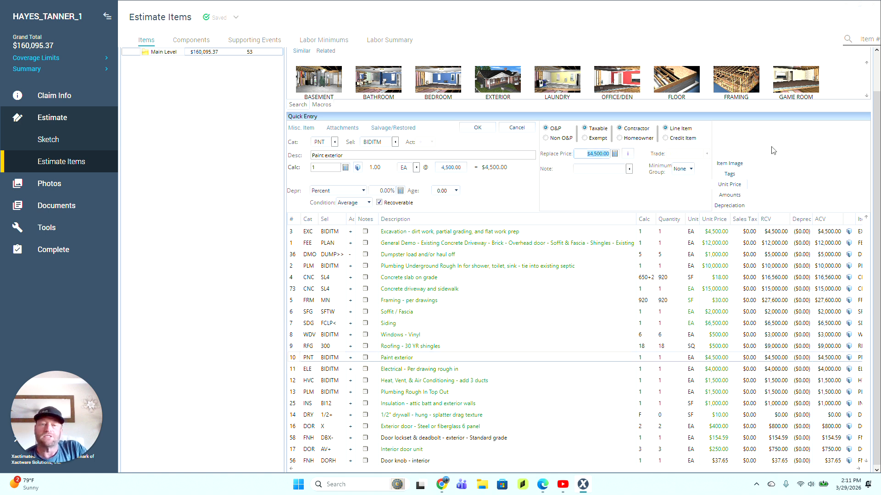
text(6500)
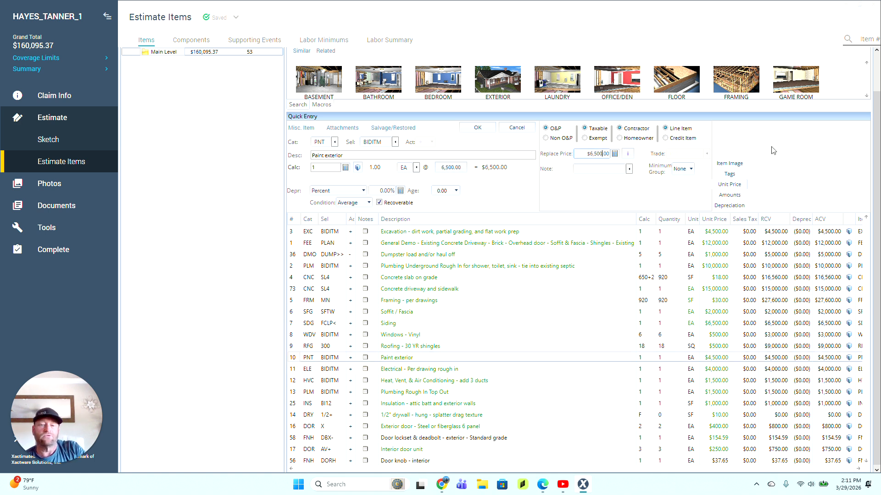
double_click(603, 154)
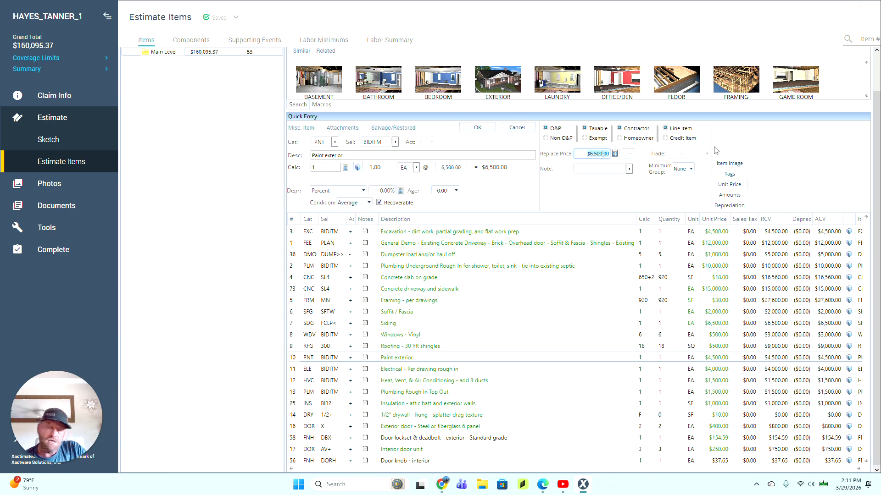
text(5500)
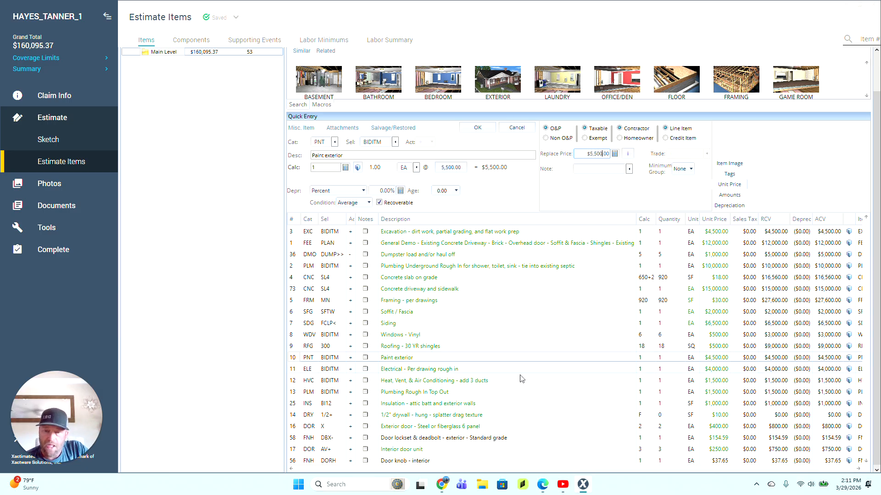
click(296, 371)
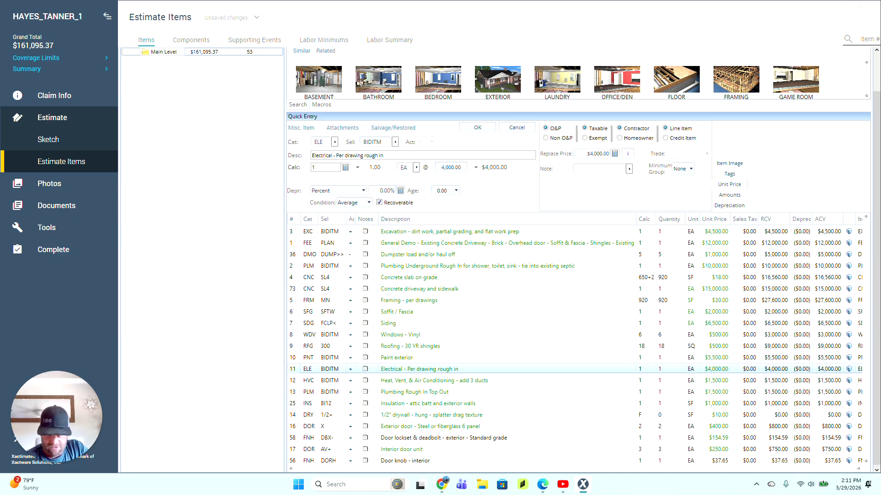
Step: Set the Electrical - Per drawing rough in replace price to $9,000.00
click(600, 154)
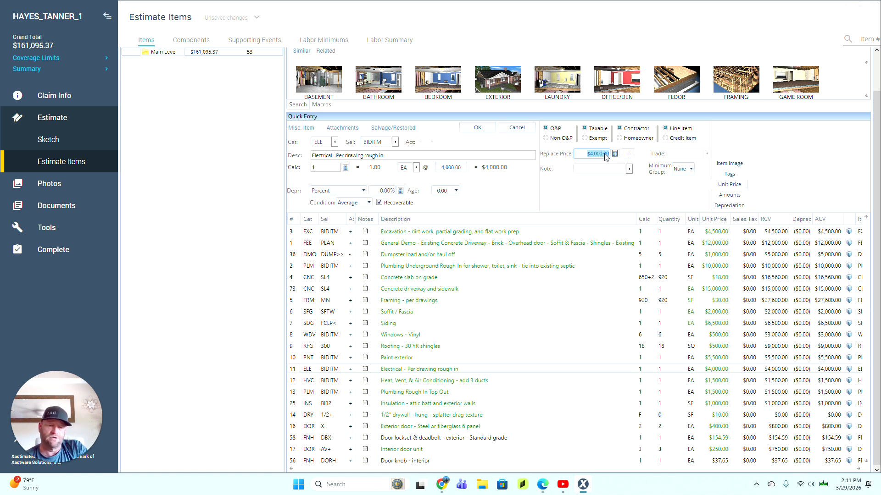
text(9000)
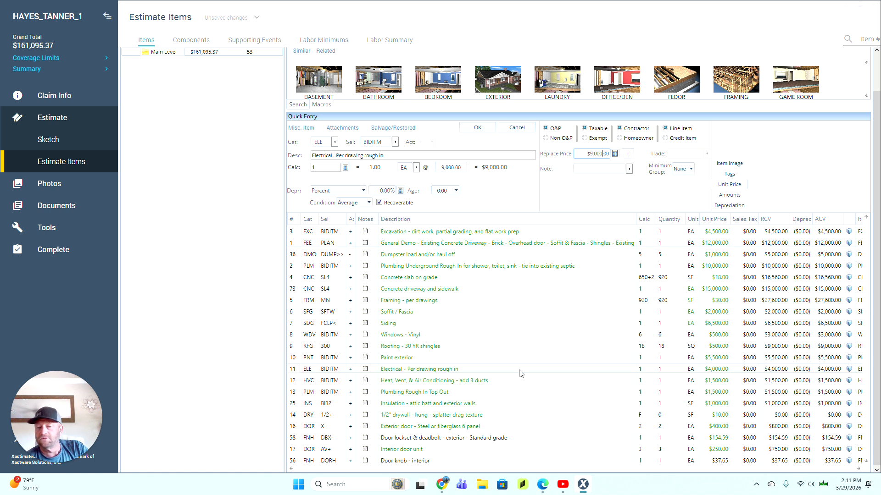
click(297, 381)
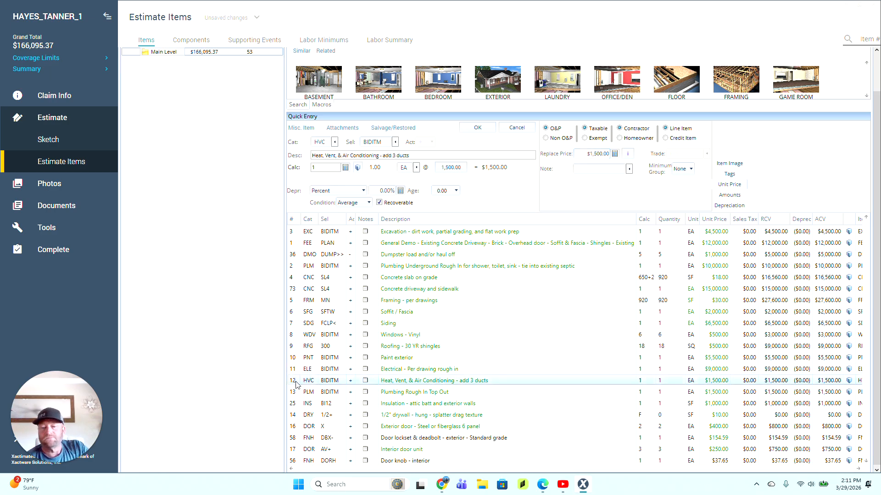
click(299, 371)
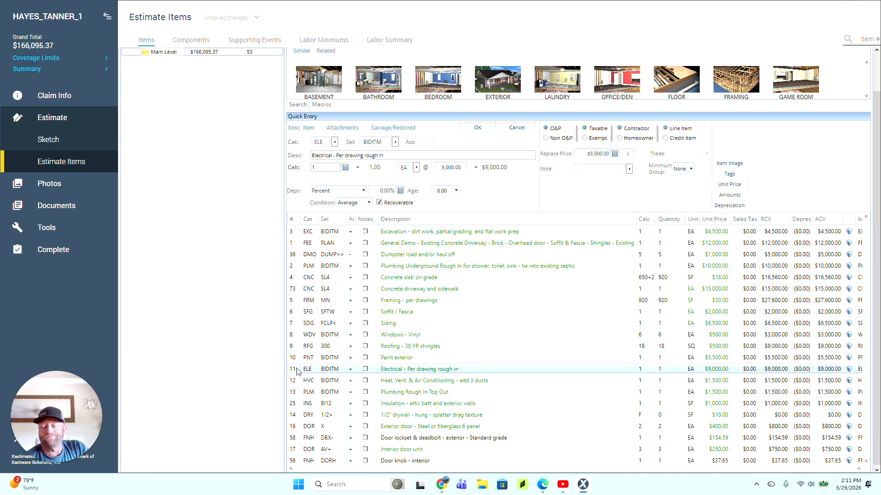
click(292, 384)
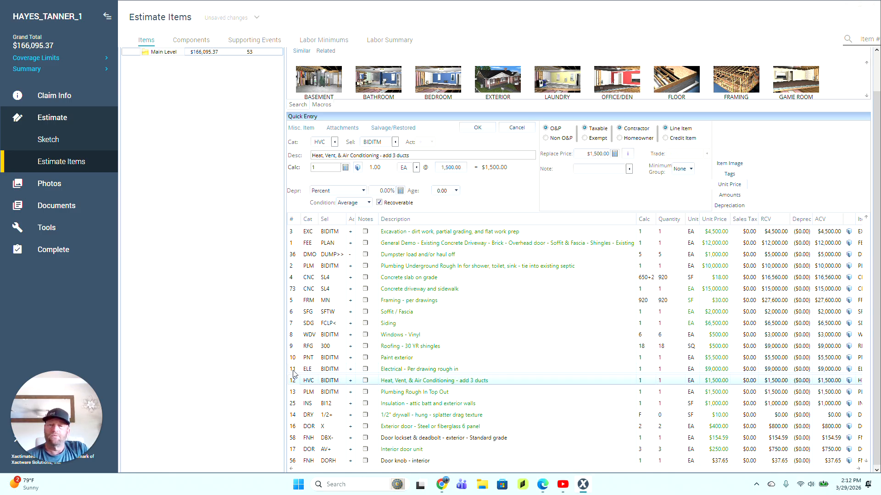
Step: Set the Plumbing Rough In Top Out replace price to $2,500.00
click(294, 394)
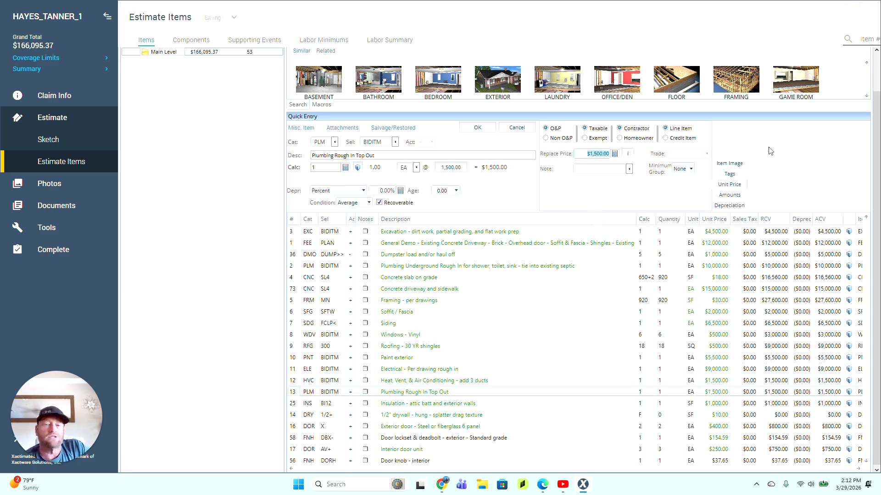
text(2500)
key(Tab)
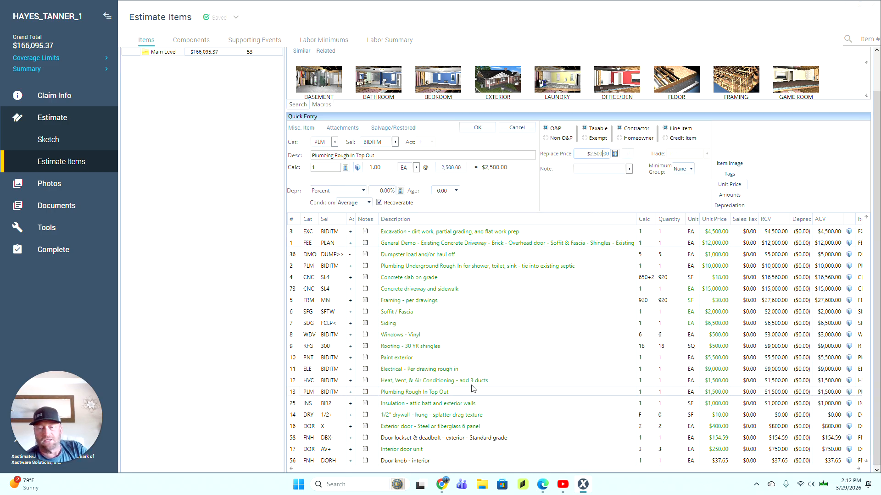
click(294, 404)
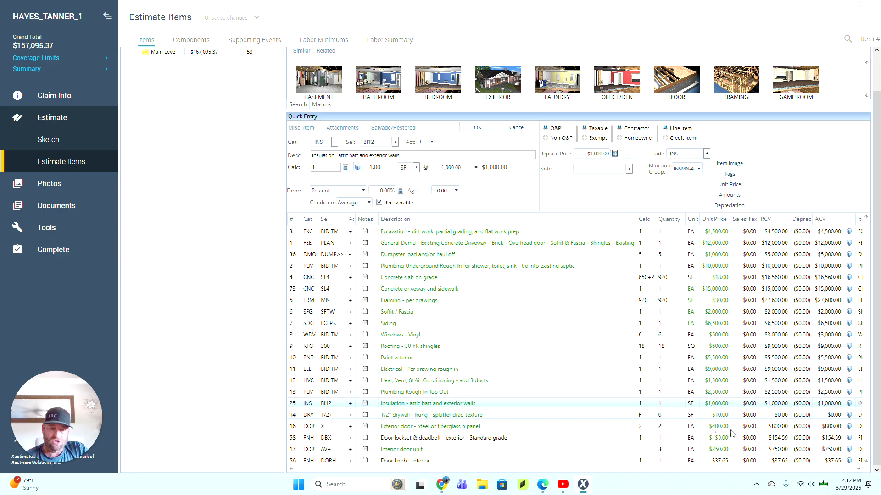
Step: Set the attic Insulation line to 920 SF at $4.00
click(647, 403)
text(920)
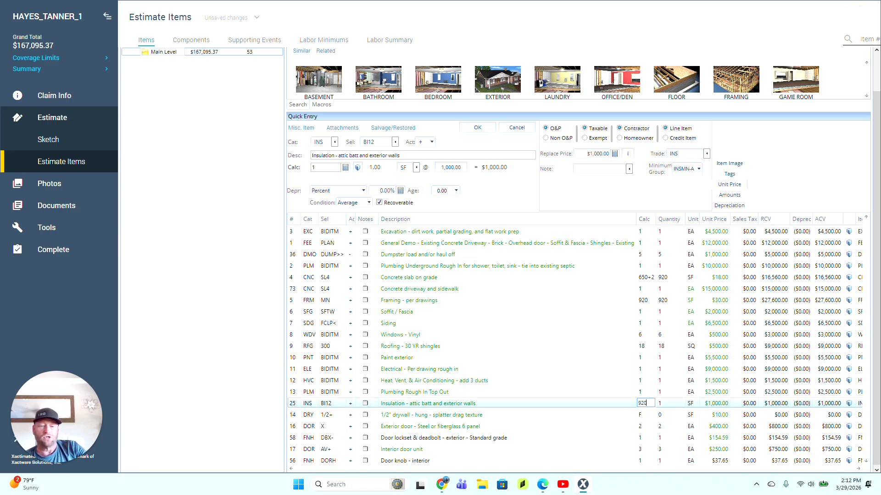
key(Return)
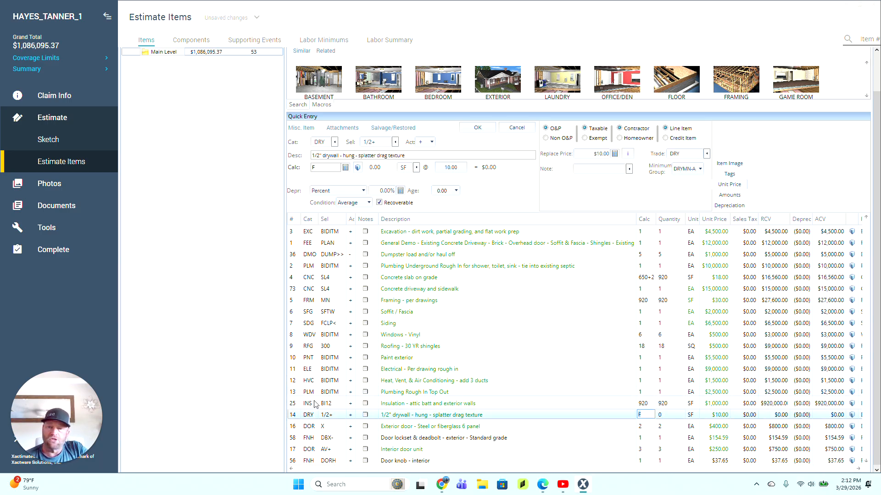
click(294, 405)
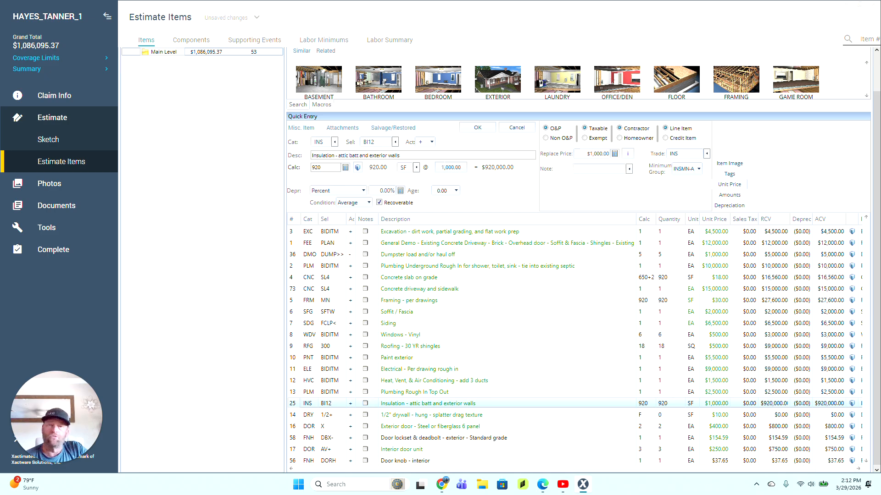
click(598, 154)
text(4)
key(Return)
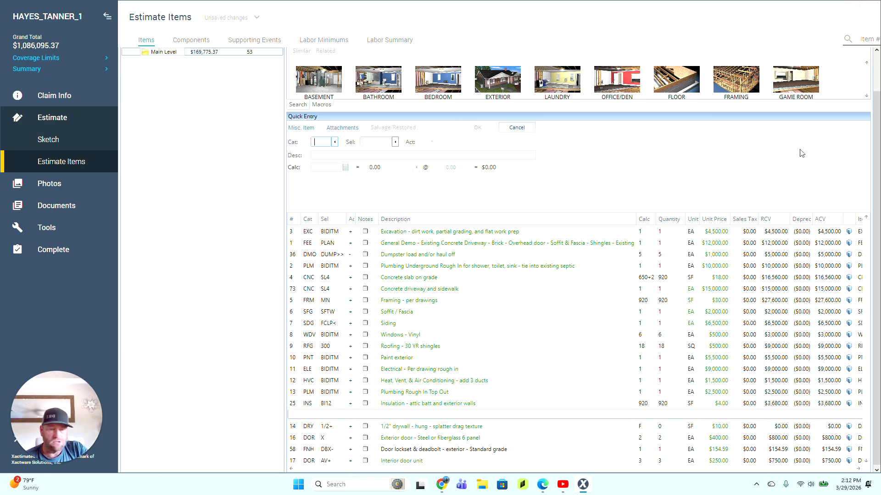
Step: Start editing the 1/2" drywall quantity, then switch to the browser
click(296, 427)
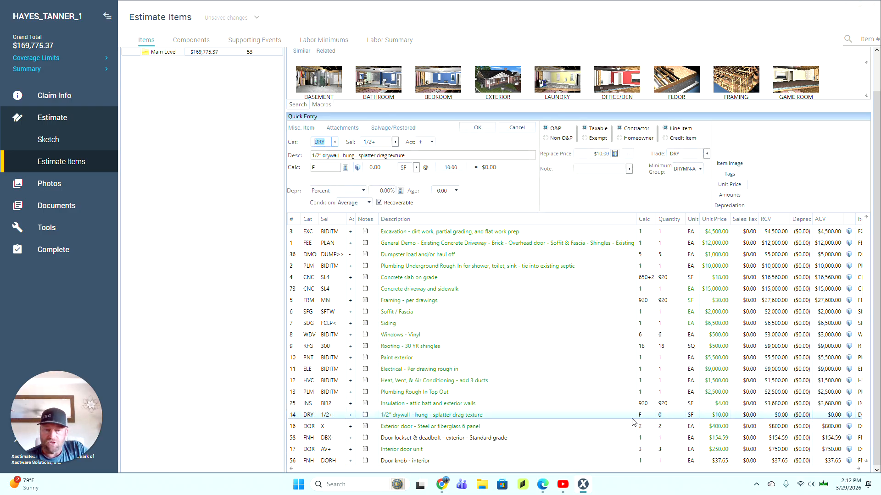
click(640, 415)
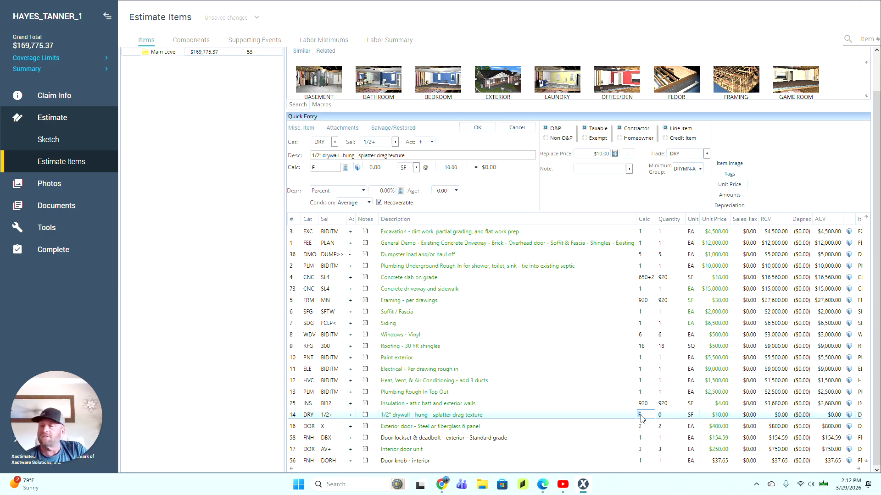
click(441, 487)
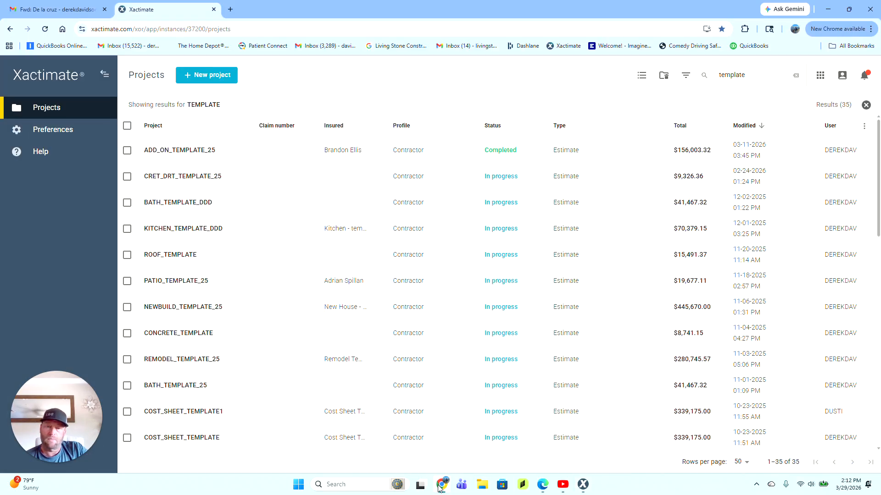
Step: Open the 313 DLC Prelim Review PDF in Gmail and zoom out twice to see the 2 Car Garage
click(440, 485)
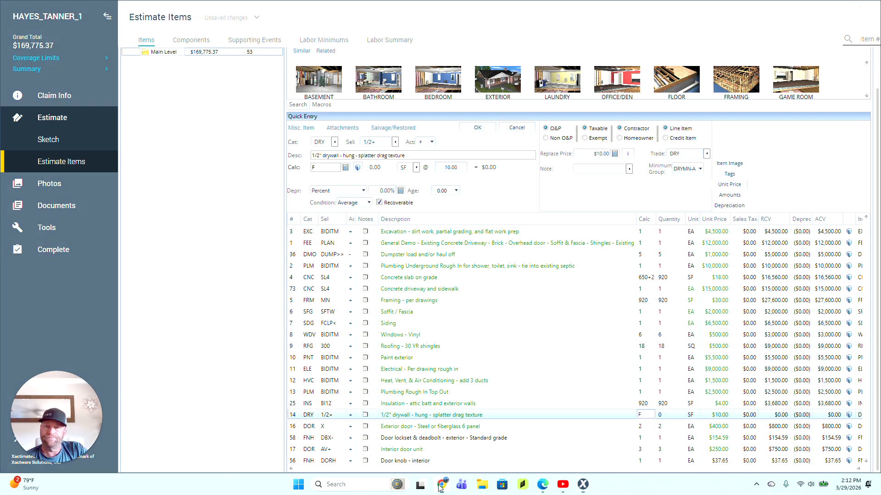
click(440, 486)
click(58, 9)
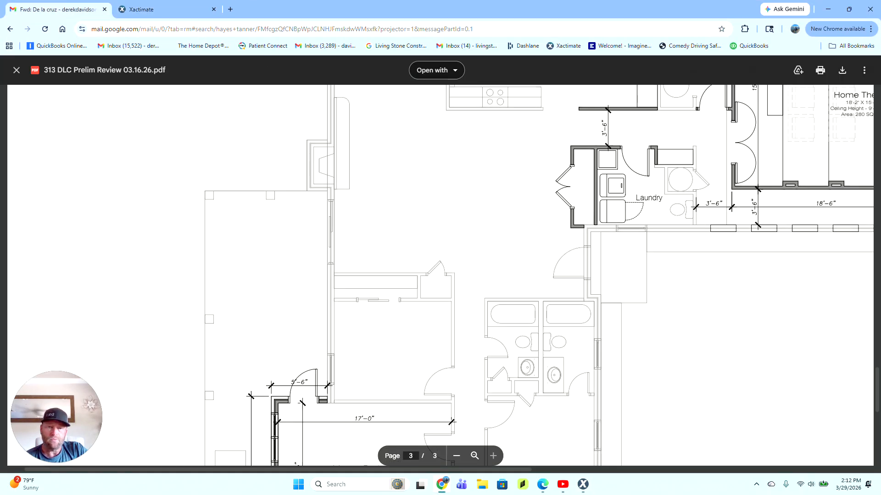
click(456, 456)
click(456, 456)
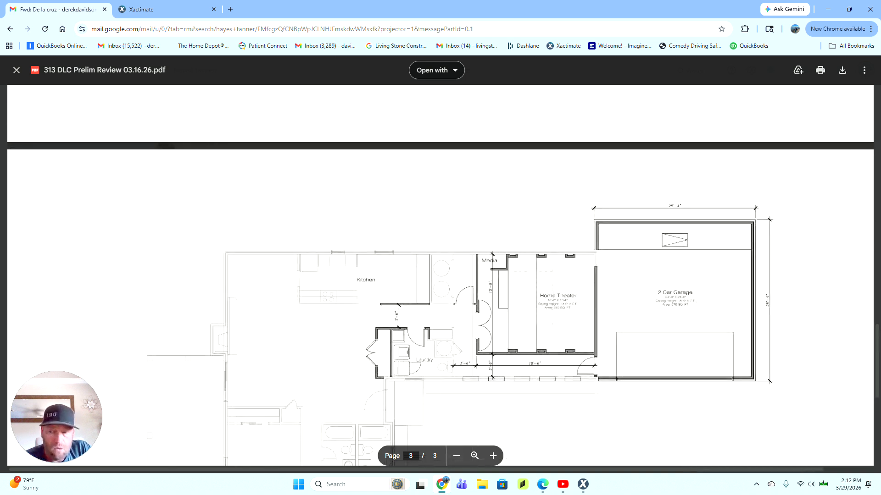
scroll(441, 275, down, 2)
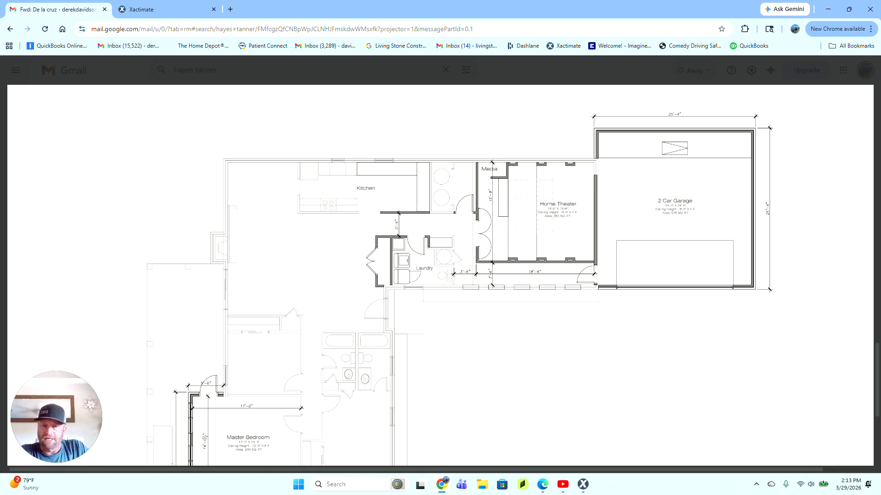
scroll(441, 275, down, 4)
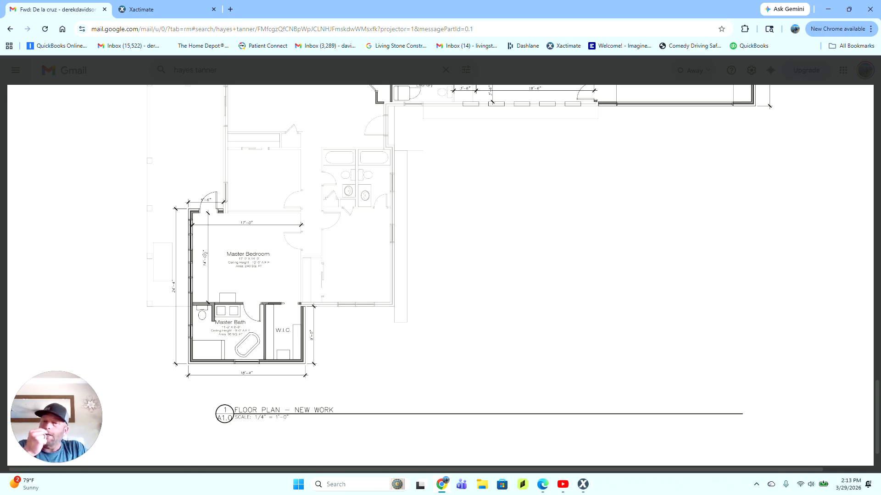
Step: Scroll through the floor plan's bedroom and bath pages, then return to the Xactimate estimate
scroll(440, 276, up, 5)
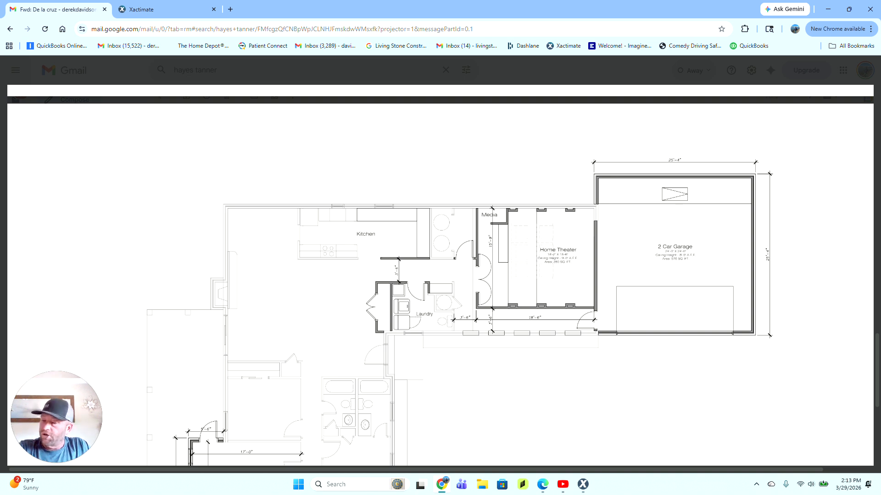
scroll(441, 275, down, 5)
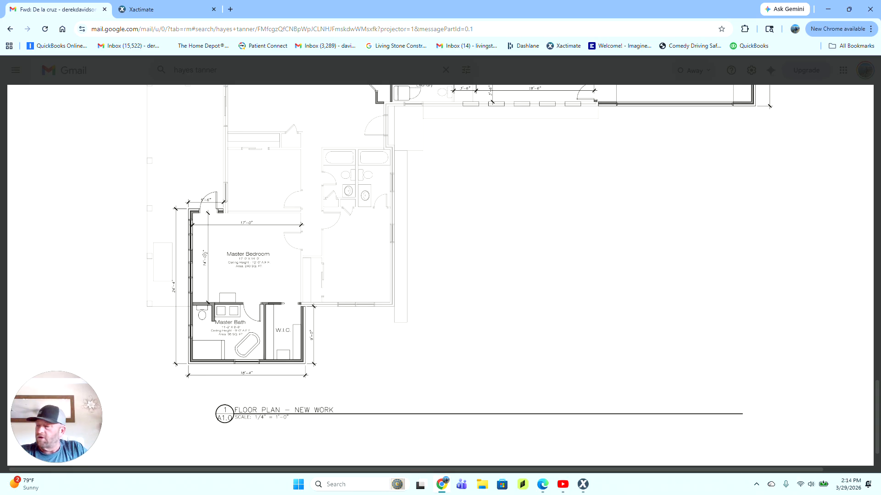
scroll(440, 275, up, 3)
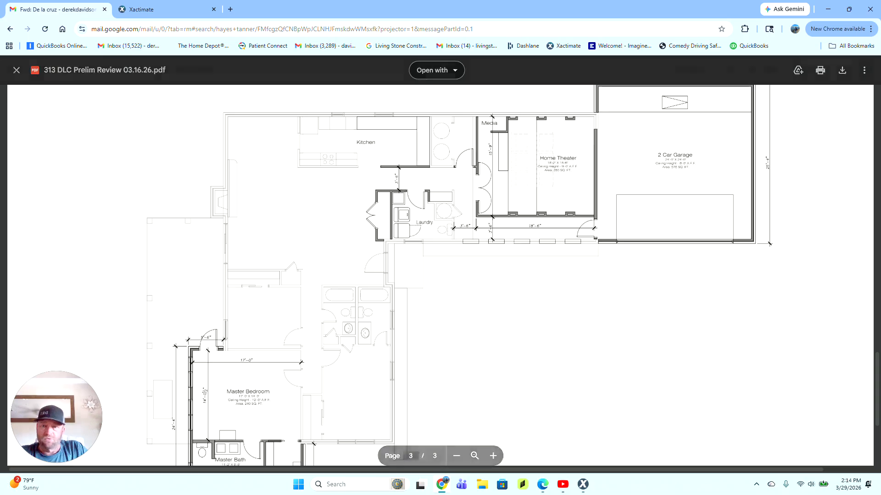
mouse_move(441, 491)
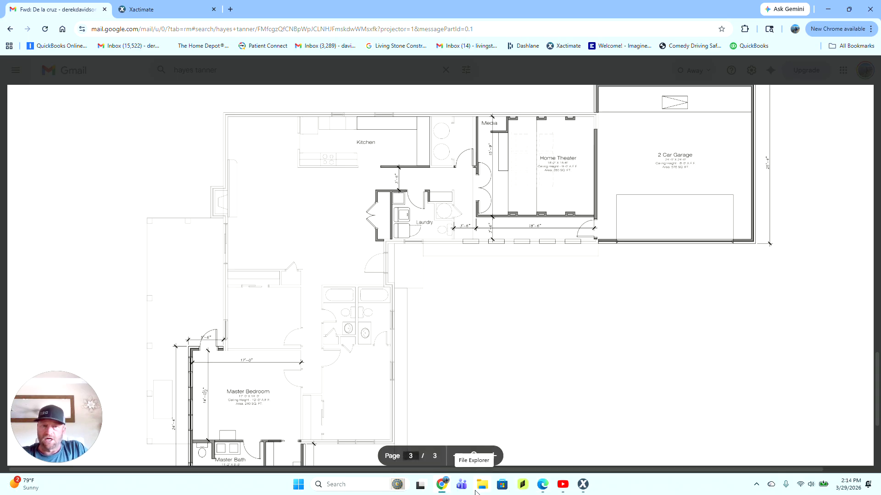
click(446, 492)
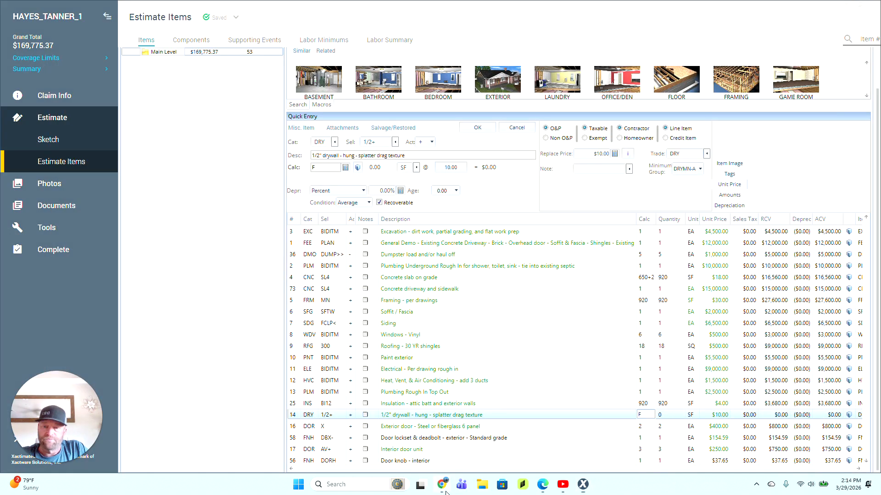
Step: Set the 1/2" drywall line to 1600 SF at $8.00 per SF
click(446, 493)
click(446, 493)
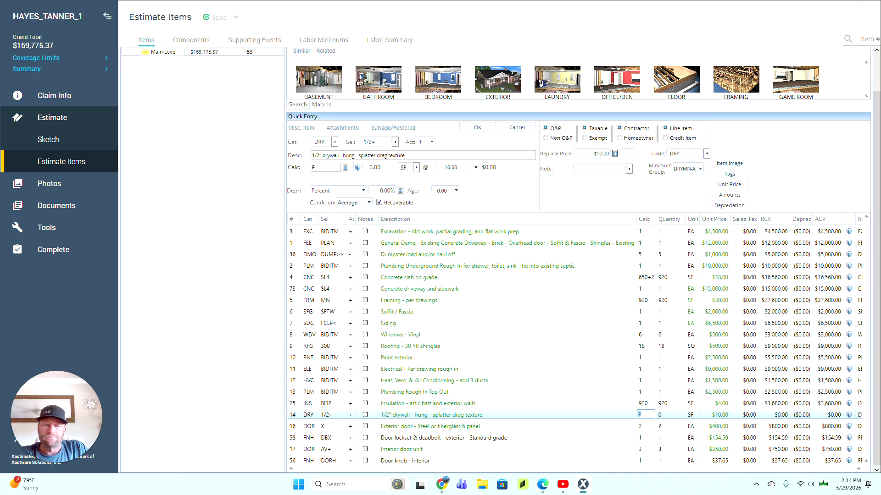
text(1600)
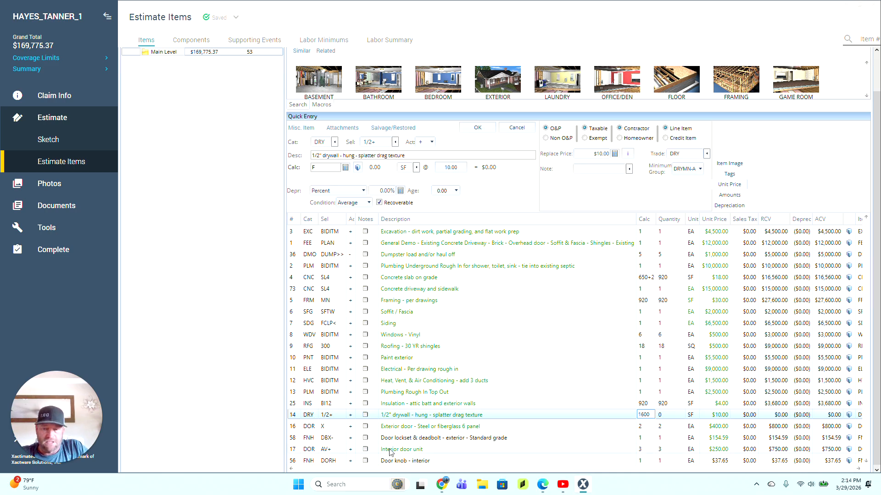
click(295, 430)
click(295, 415)
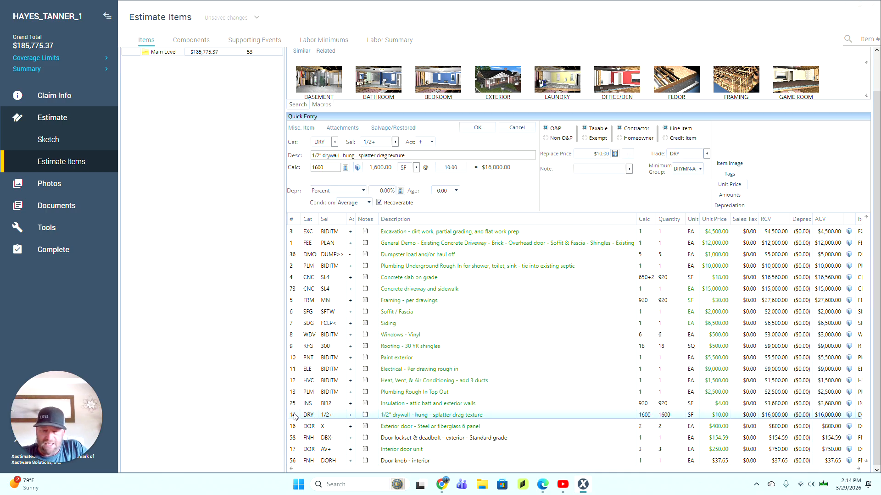
click(594, 154)
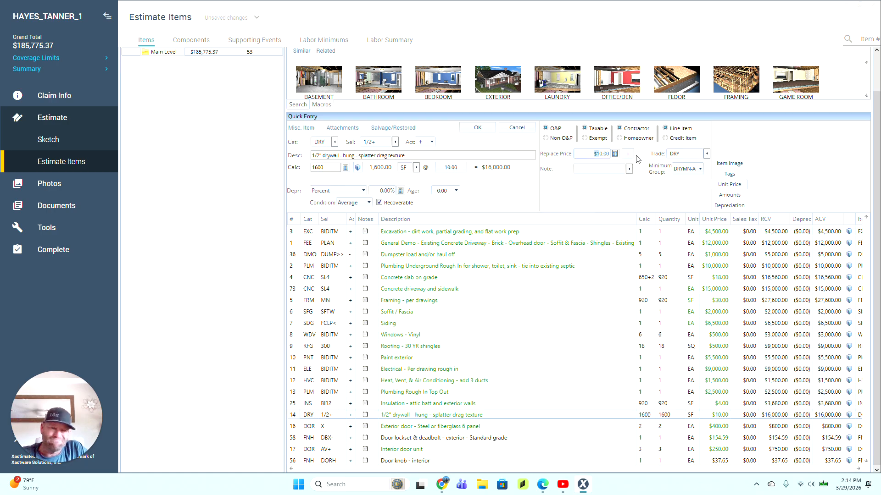
text(8)
key(Return)
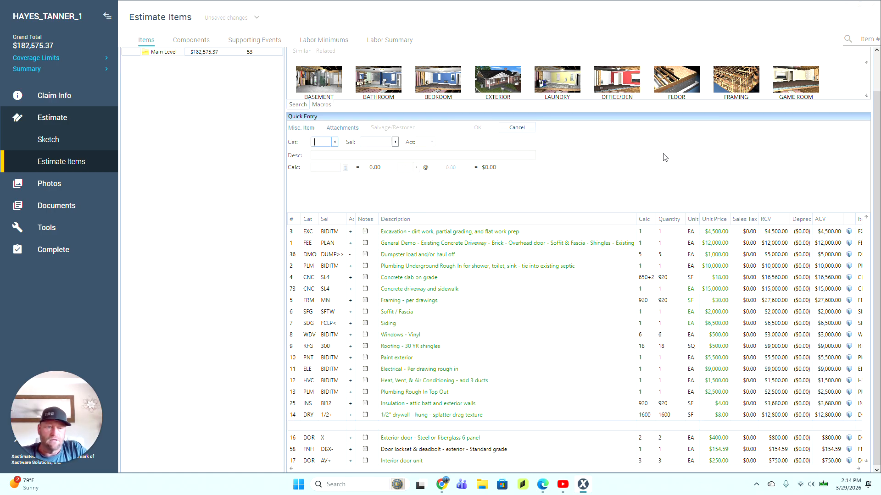
Step: Open the Exterior door line, then go back to the emailed floor plan in Chrome
click(296, 441)
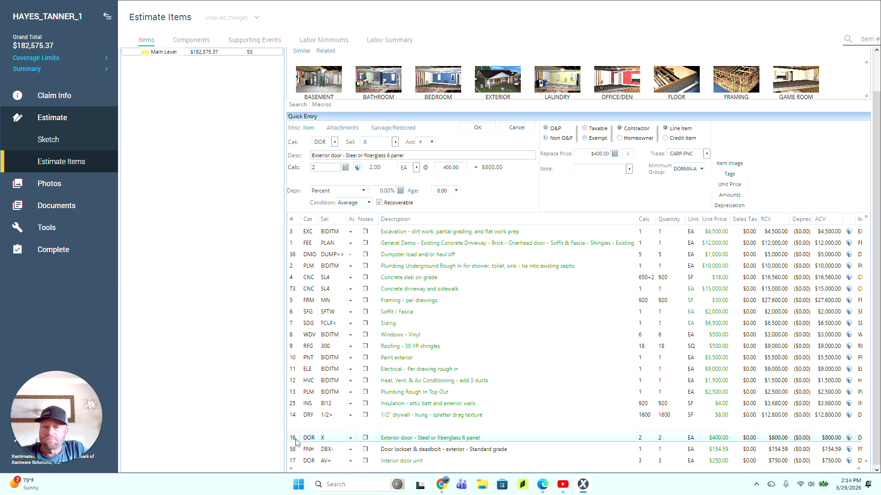
scroll(298, 428, down, 1)
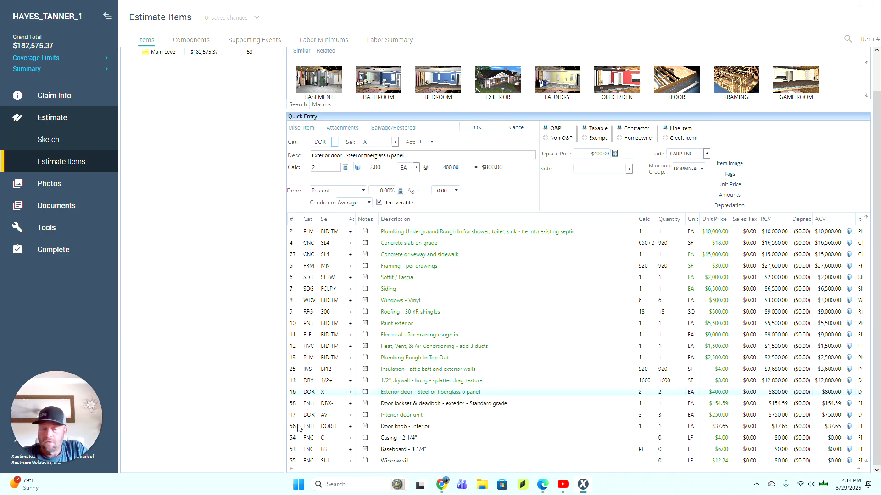
scroll(299, 427, down, 1)
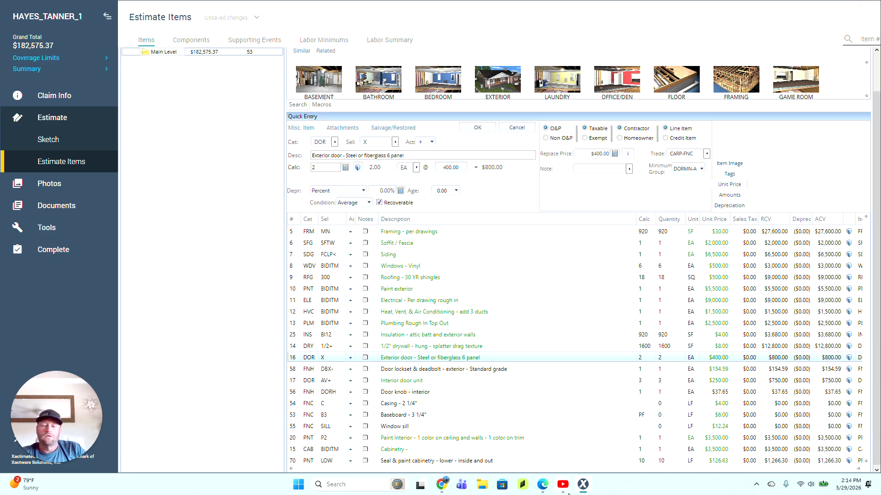
mouse_move(579, 484)
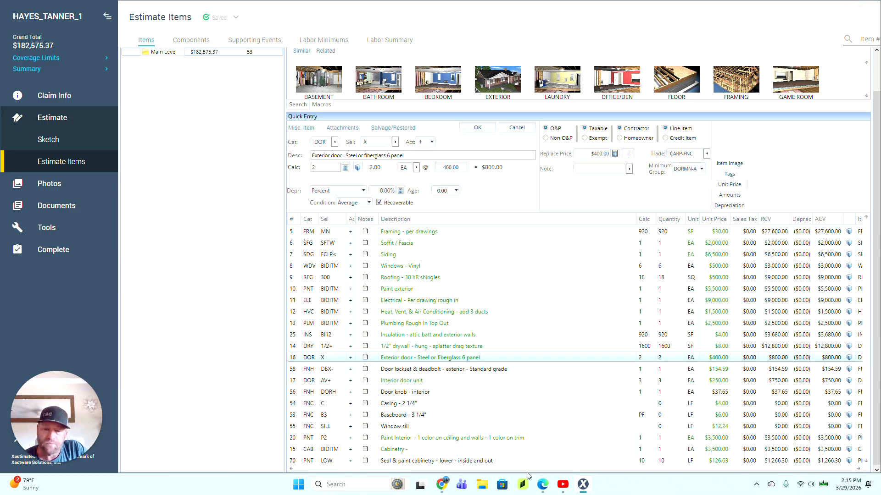
click(441, 488)
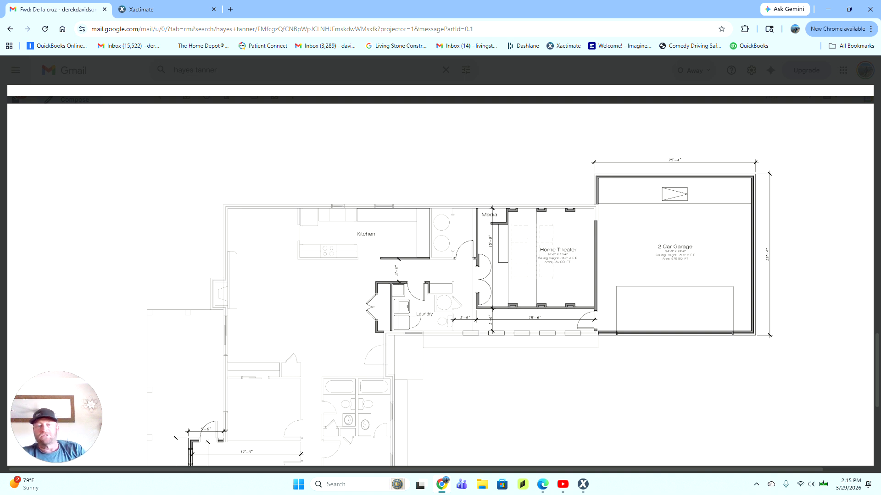
scroll(440, 281, down, 1)
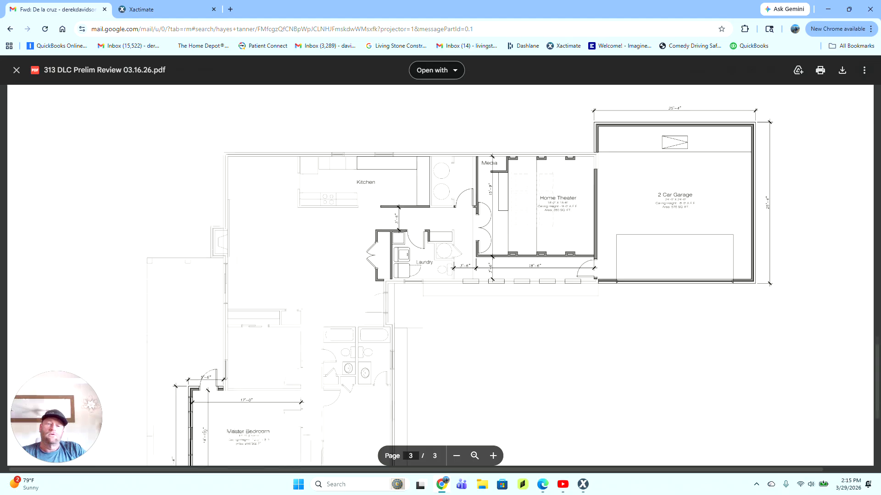
scroll(440, 275, down, 2)
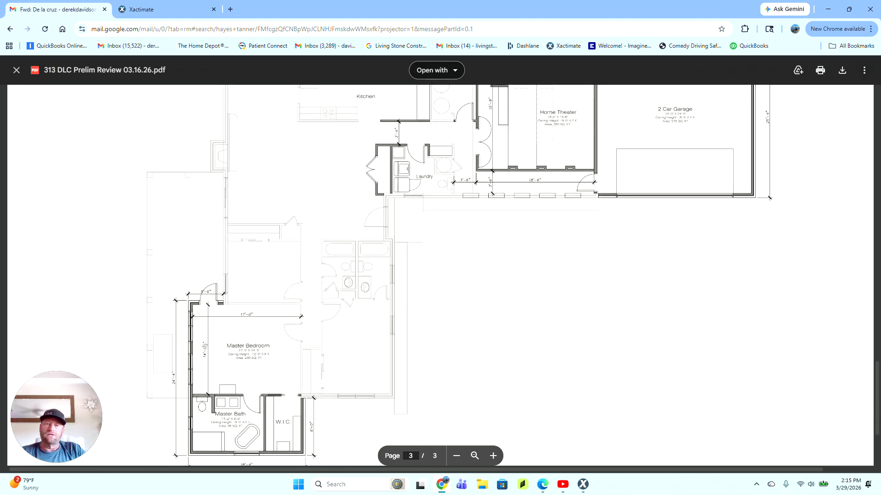
scroll(440, 275, up, 1)
scroll(441, 275, down, 4)
scroll(440, 275, up, 3)
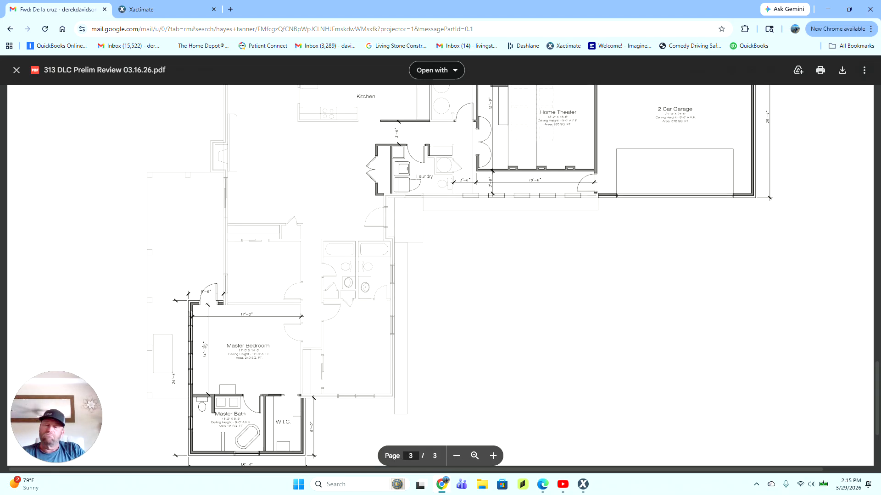
scroll(441, 275, up, 2)
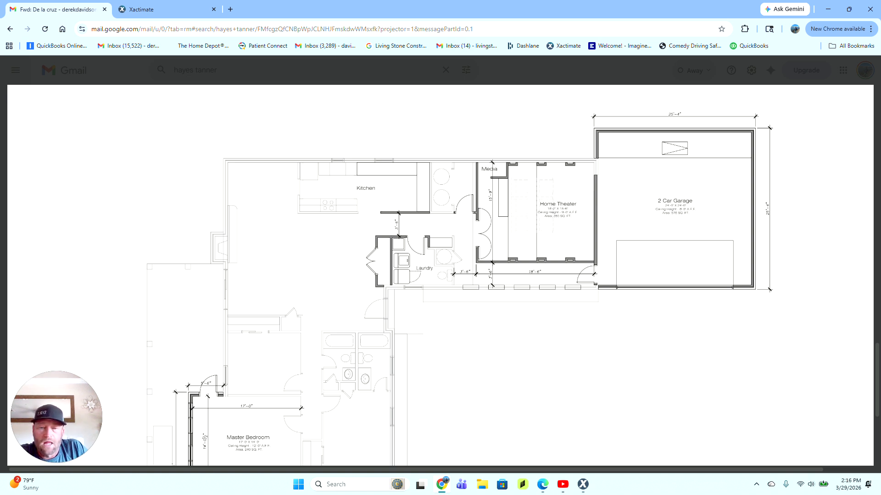
scroll(440, 275, down, 4)
scroll(440, 275, up, 2)
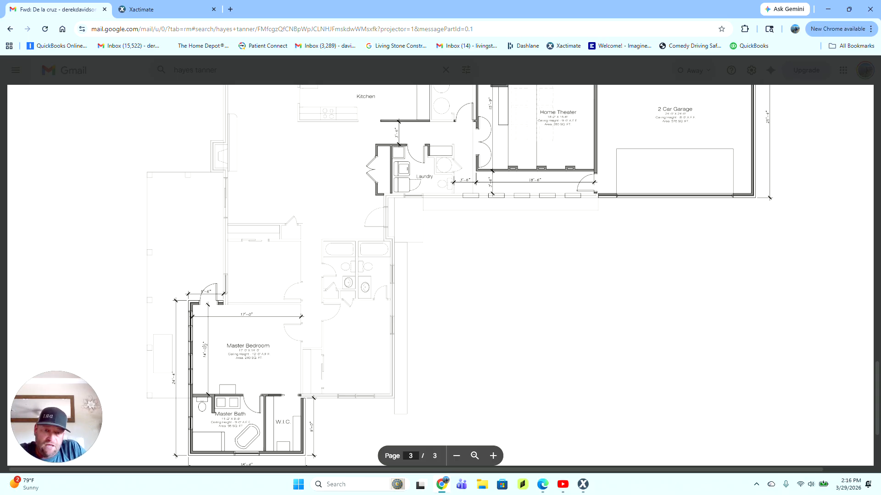
scroll(440, 275, up, 2)
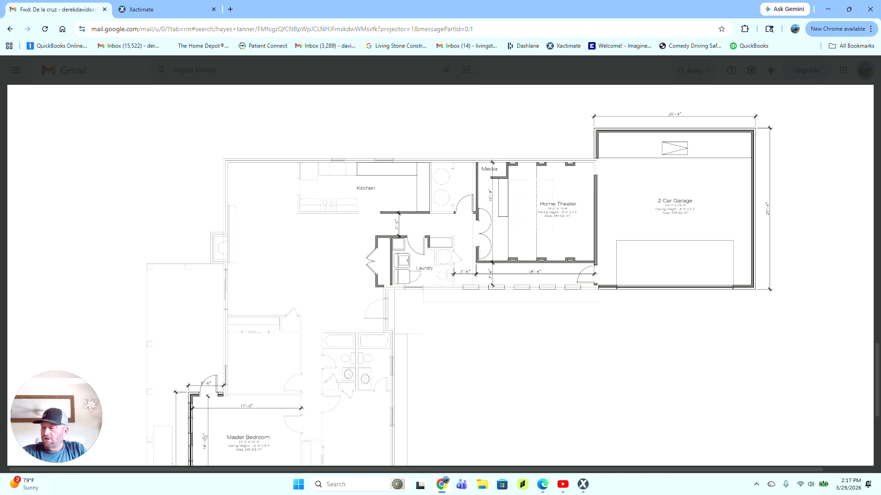
scroll(440, 275, down, 3)
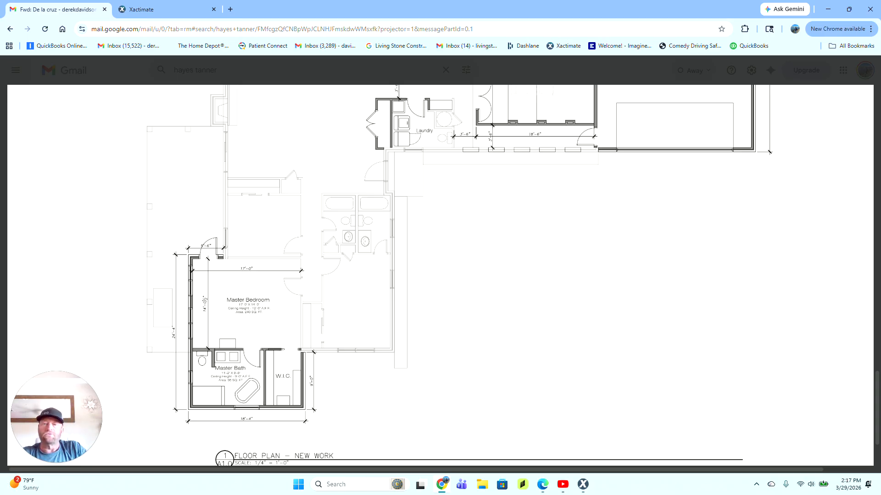
Step: Scroll through the floor plan PDF, then switch to the Xactimate projects list
scroll(244, 75, up, 4)
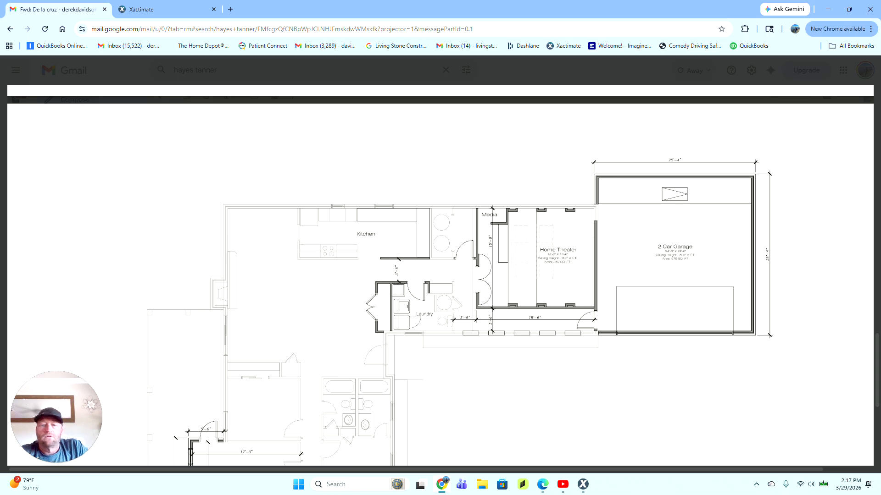
scroll(440, 276, down, 5)
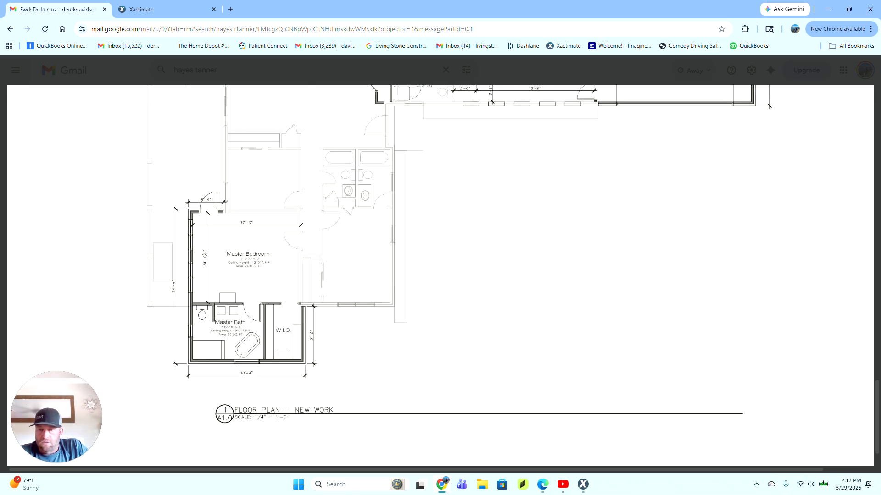
scroll(441, 275, up, 3)
scroll(441, 275, up, 2)
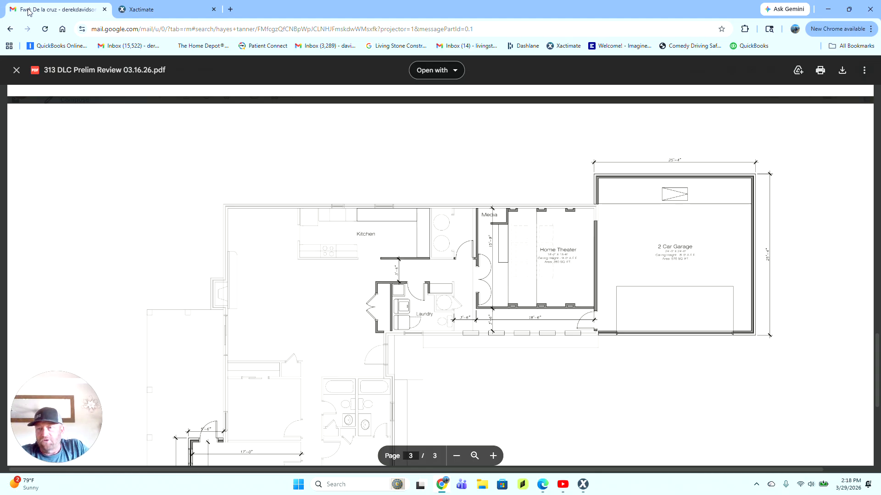
click(168, 13)
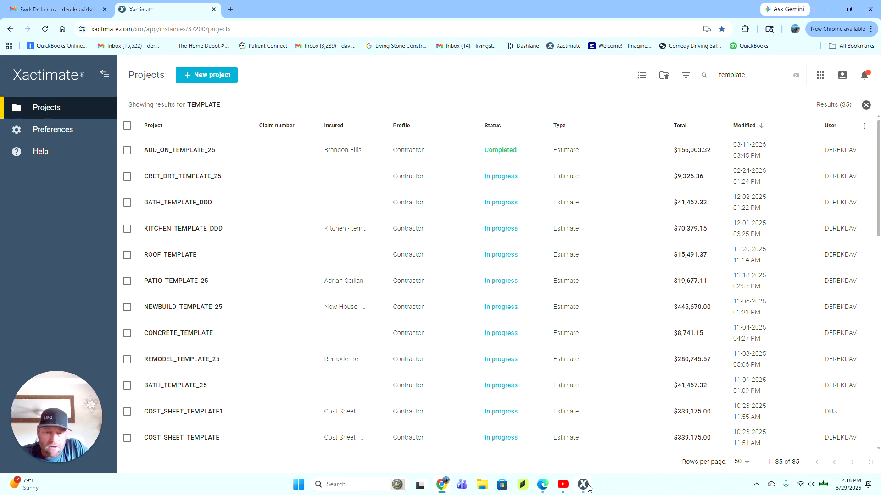
Step: Change the 1/2" drywall replacement price to $8.50 per SF
click(584, 485)
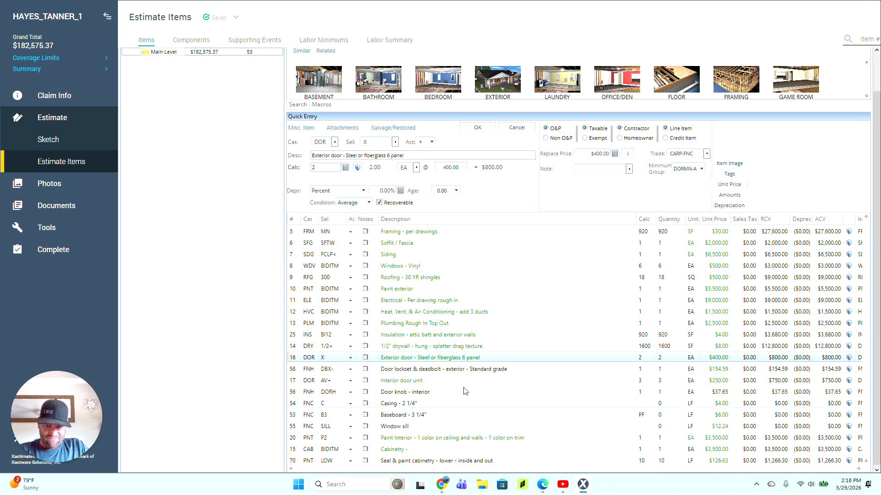
click(298, 348)
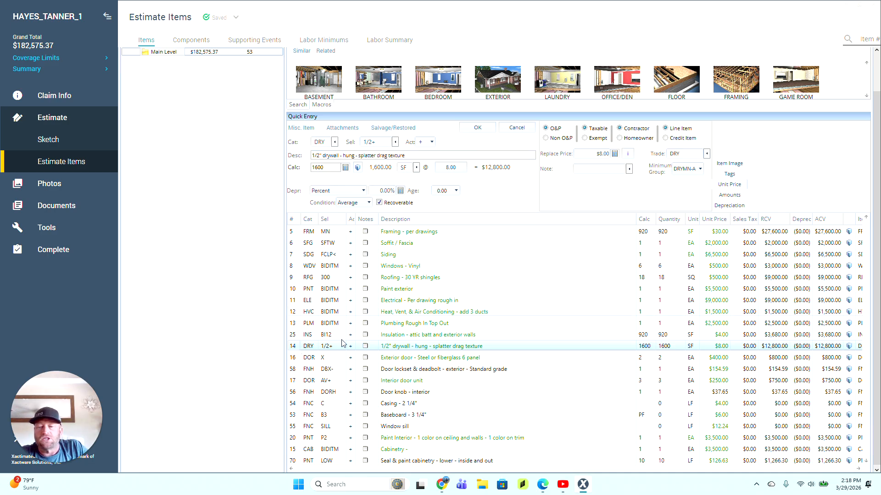
click(299, 357)
click(299, 347)
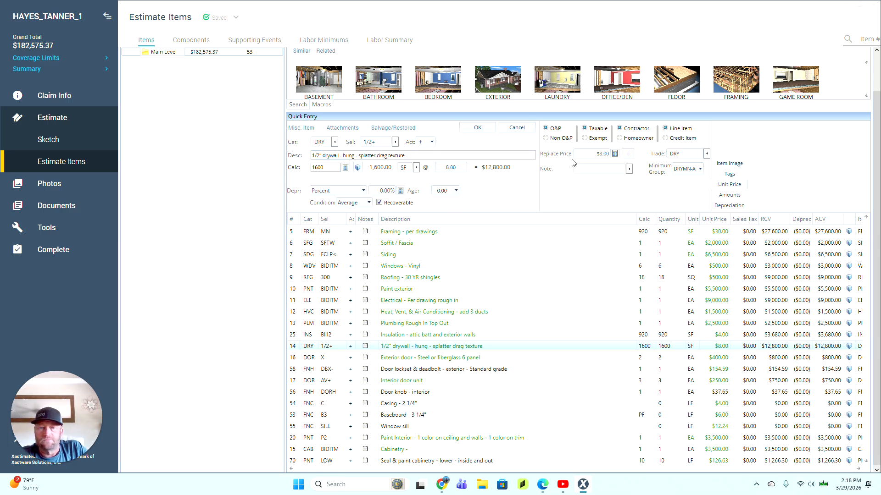
click(602, 155)
text(8.5)
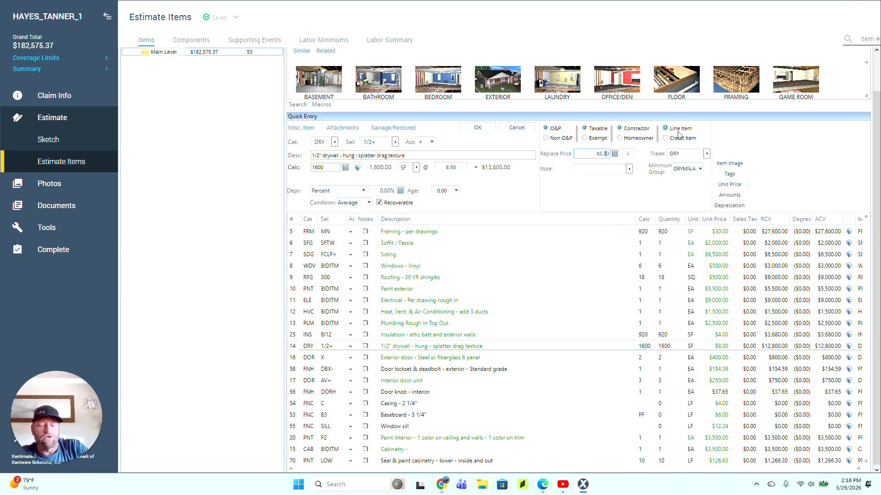
key(Return)
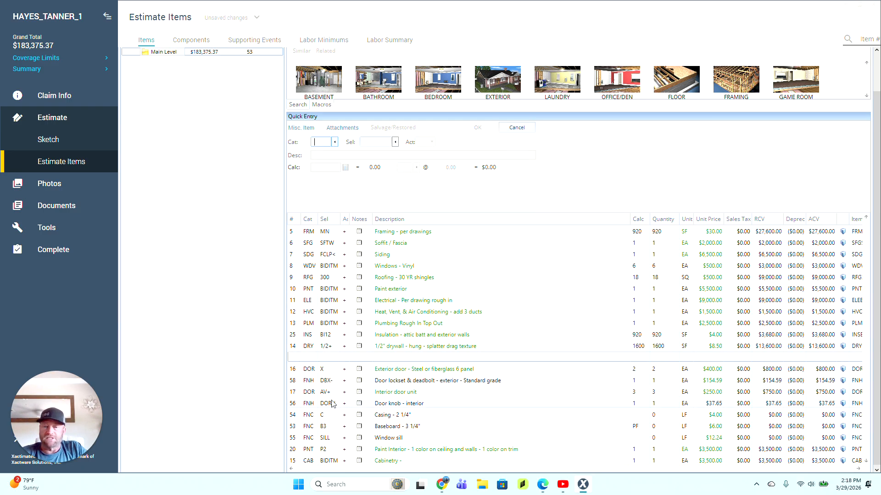
Step: Drag the exterior door row up into the blank row and bring the browser forward
click(294, 369)
drag(292, 368, 294, 362)
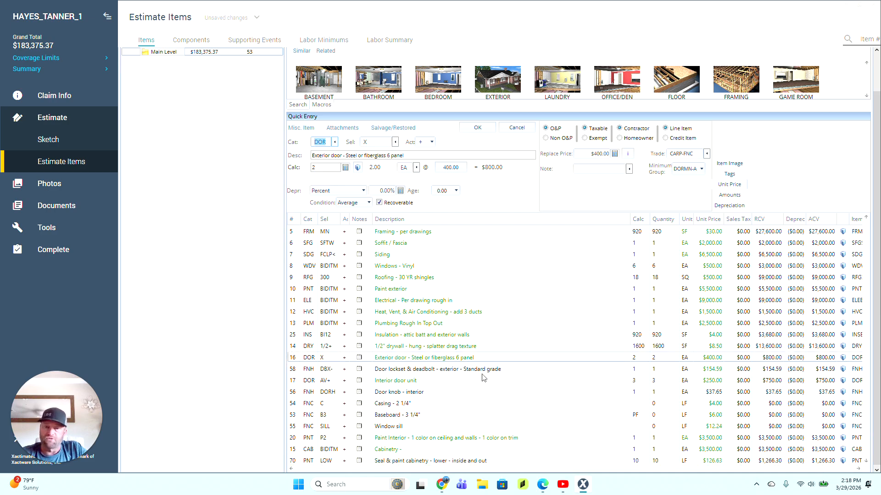
click(442, 487)
click(445, 488)
click(443, 487)
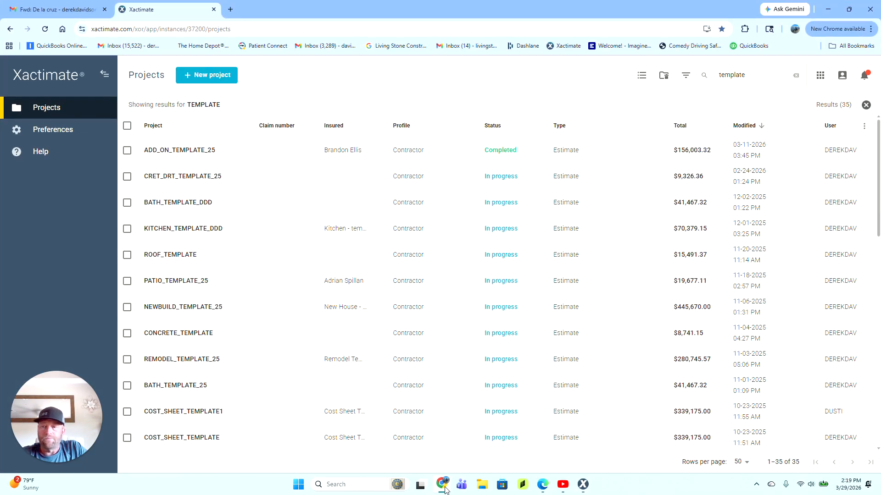
click(55, 13)
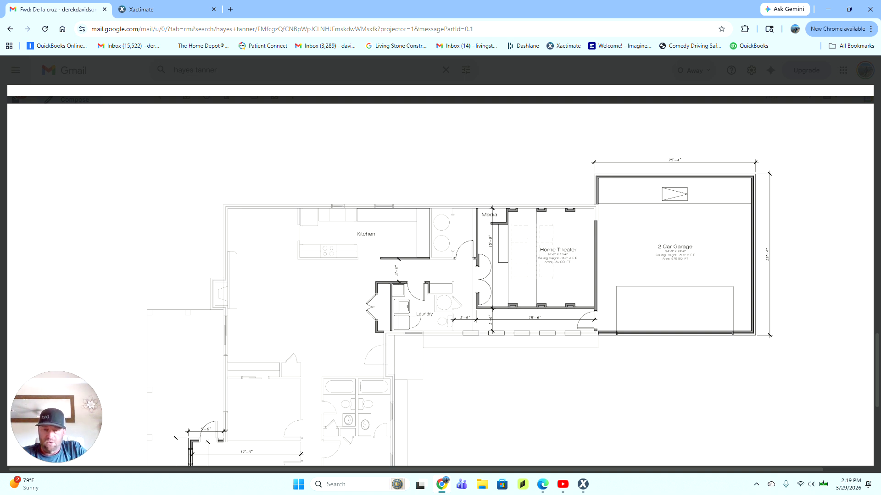
scroll(440, 275, down, 4)
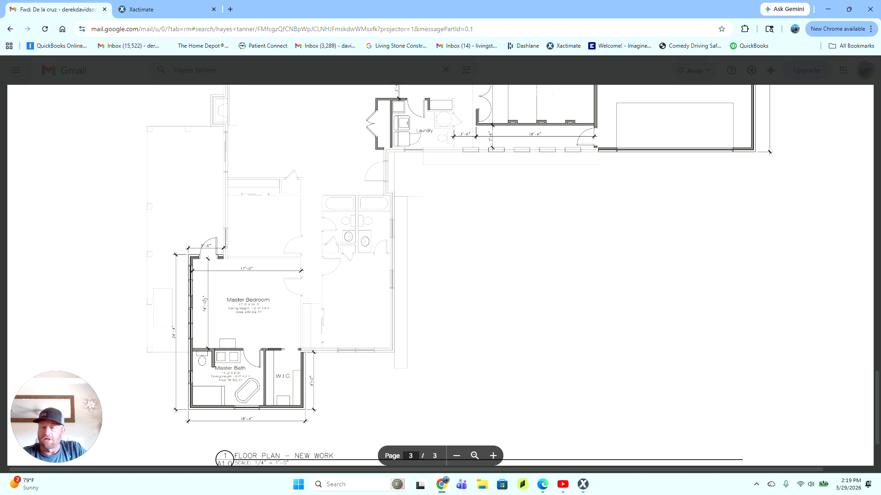
scroll(440, 275, up, 4)
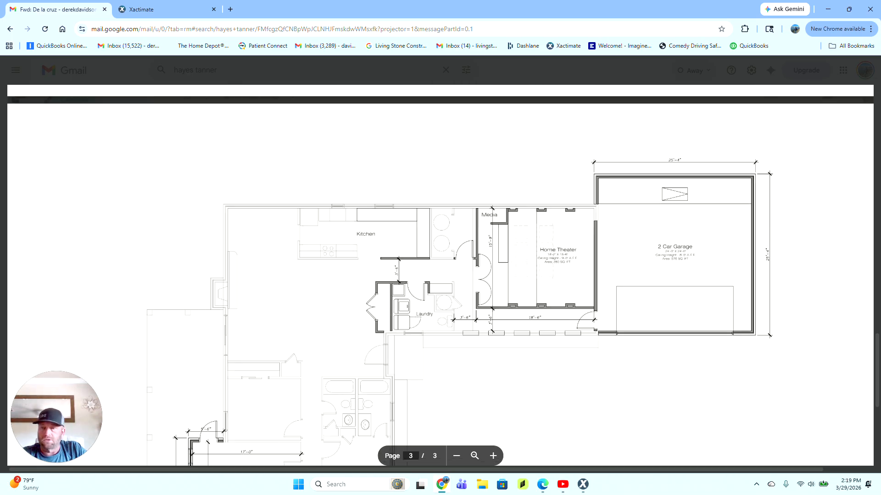
click(580, 493)
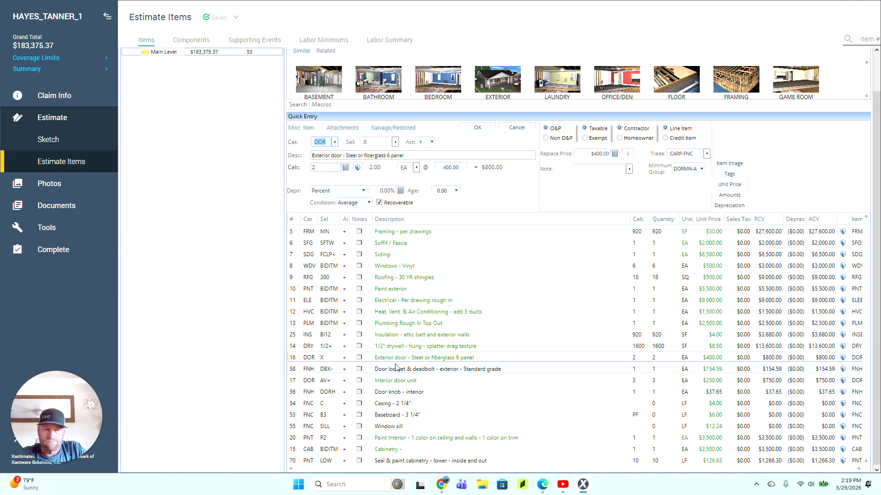
Step: Change the exterior door replacement price to $650
click(296, 359)
double_click(599, 154)
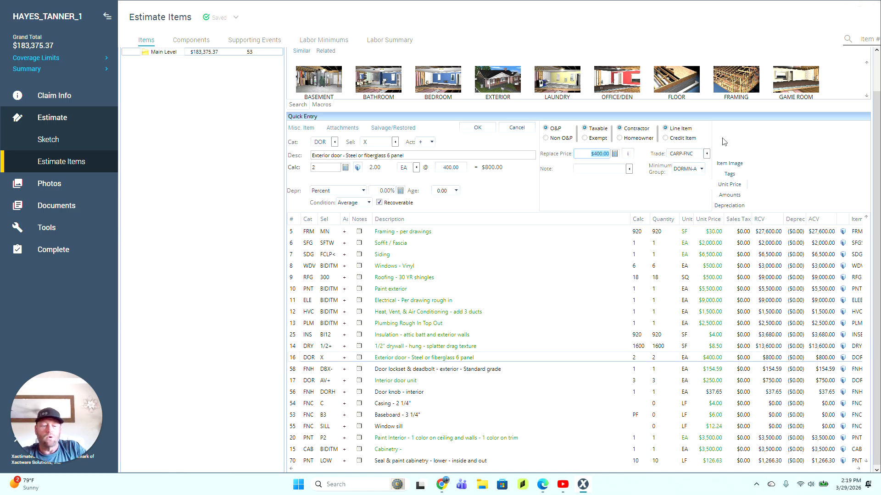
text(650)
key(Return)
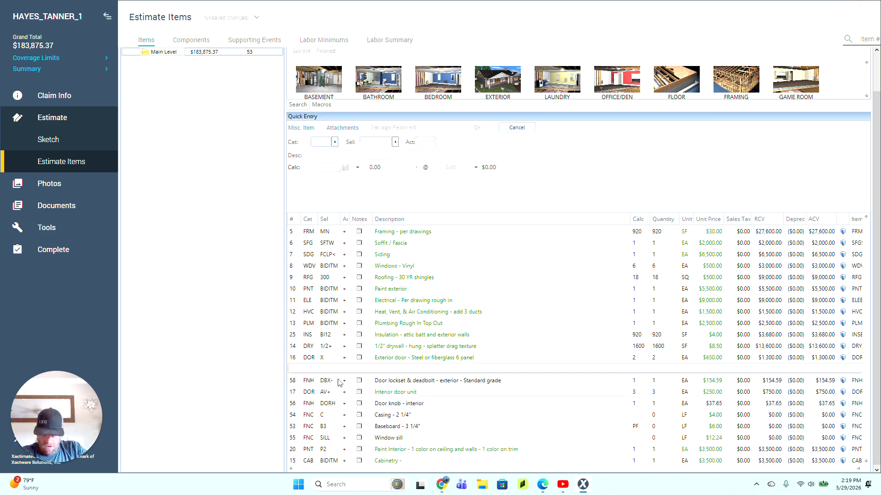
Step: Set the door lockset & deadbolt to quantity 2, move it up, and keep the standard-grade DBX- option
click(298, 380)
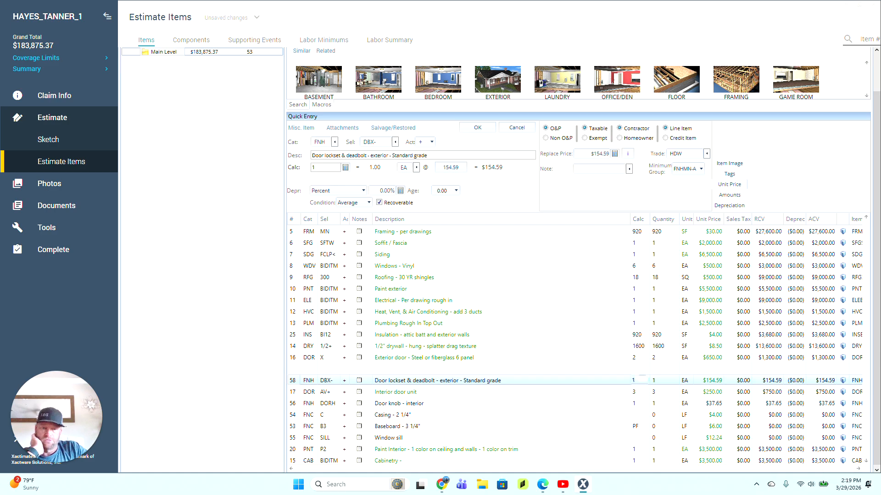
key(Return)
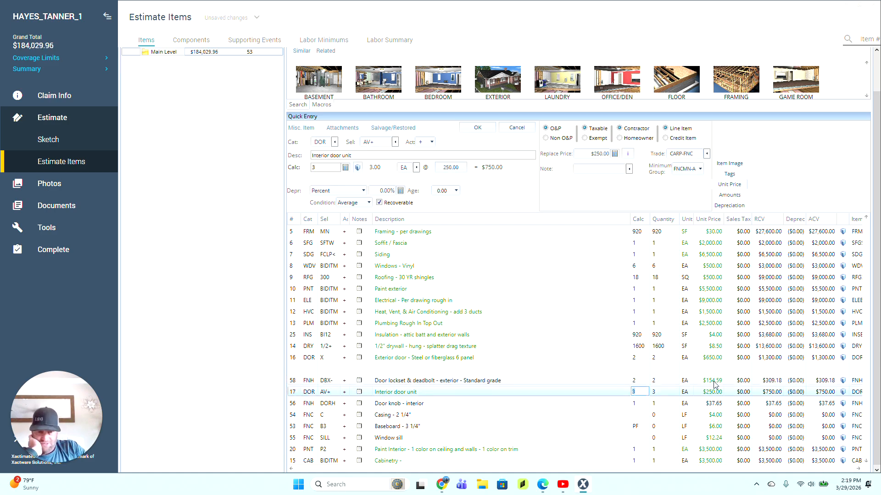
drag(302, 382, 293, 373)
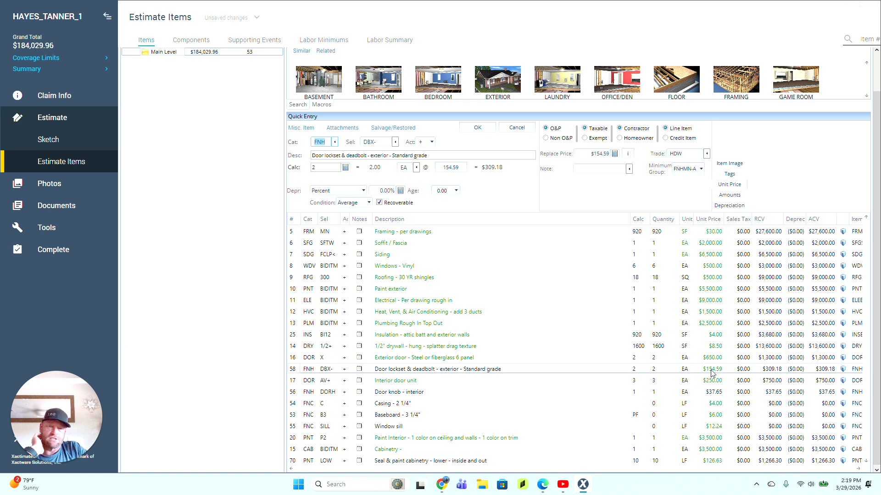
click(395, 143)
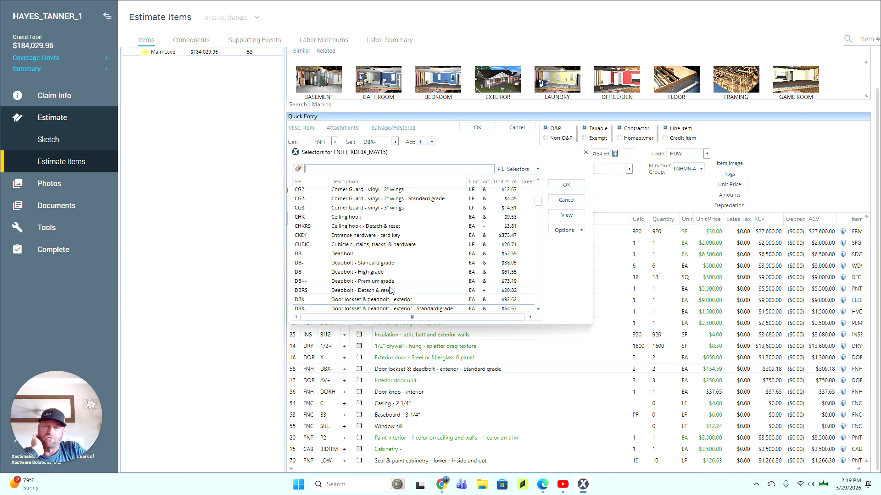
scroll(389, 288, down, 2)
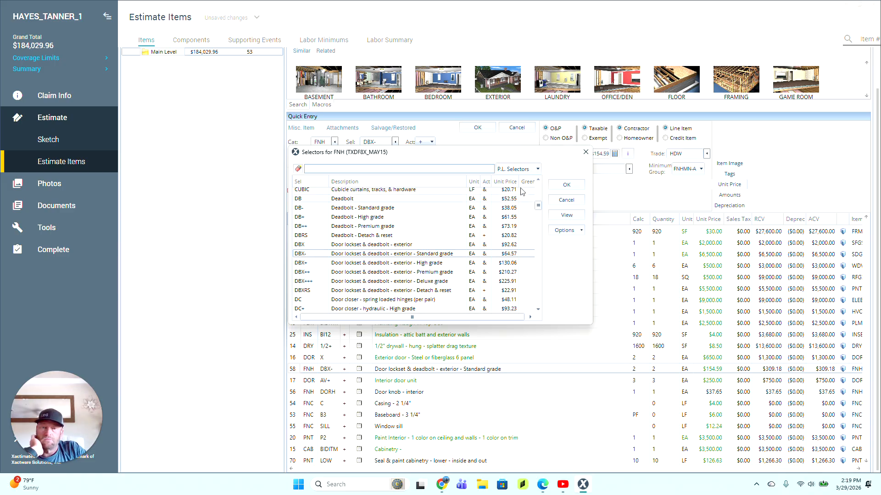
click(566, 200)
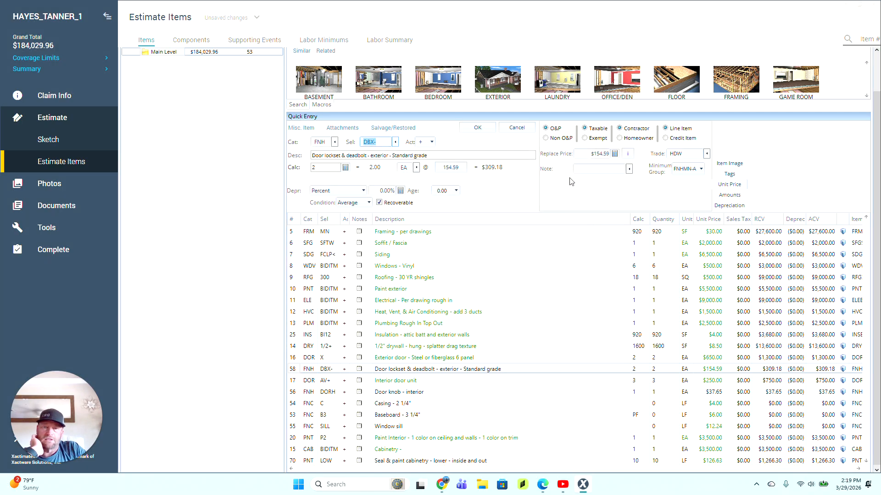
click(296, 382)
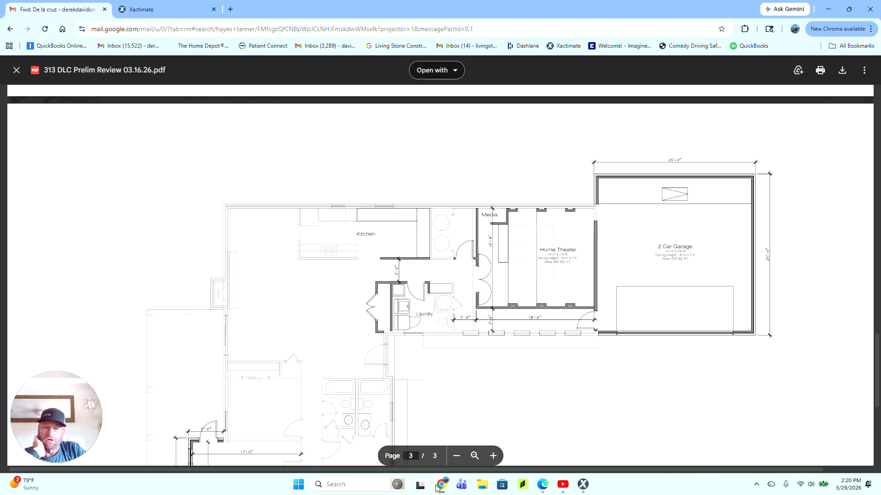
click(438, 486)
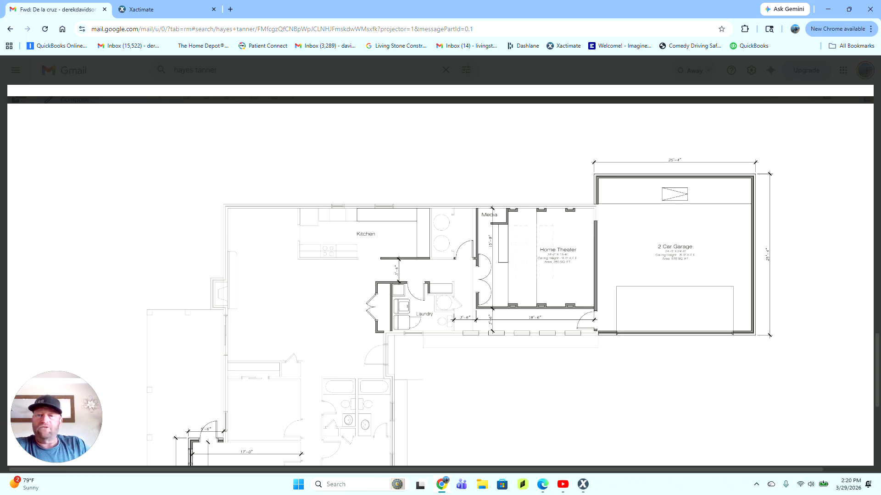
Step: Review the rest of the floor plan, then return to the Interior door unit quantity in Xactimate
scroll(440, 275, down, 5)
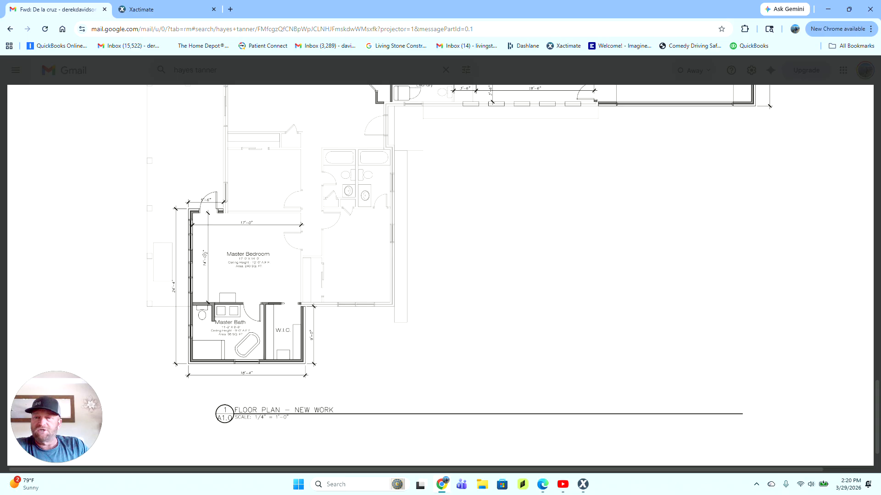
click(168, 13)
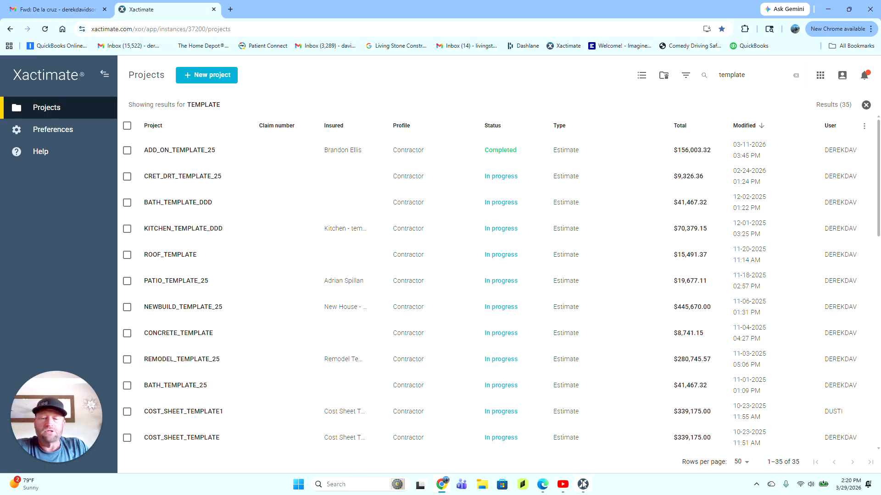
click(583, 484)
click(643, 382)
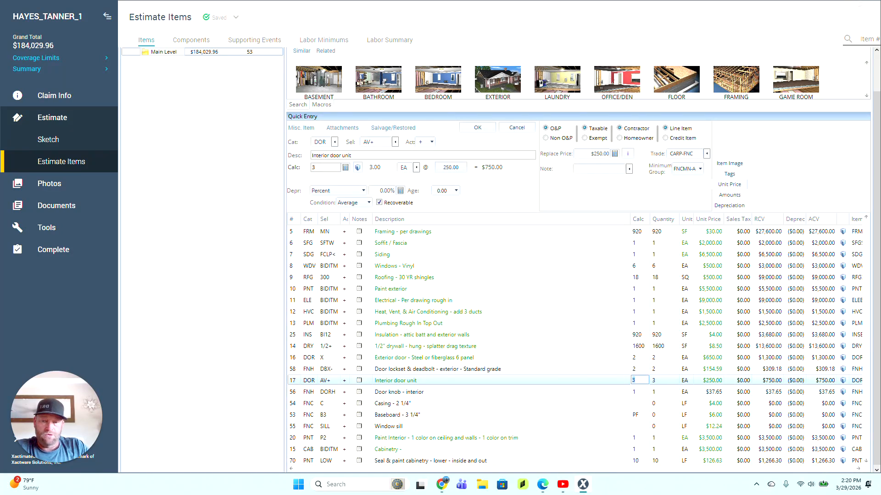
Step: Change the Interior door unit quantity to 8 EA, making the line $2,000.00
text(8)
key(Return)
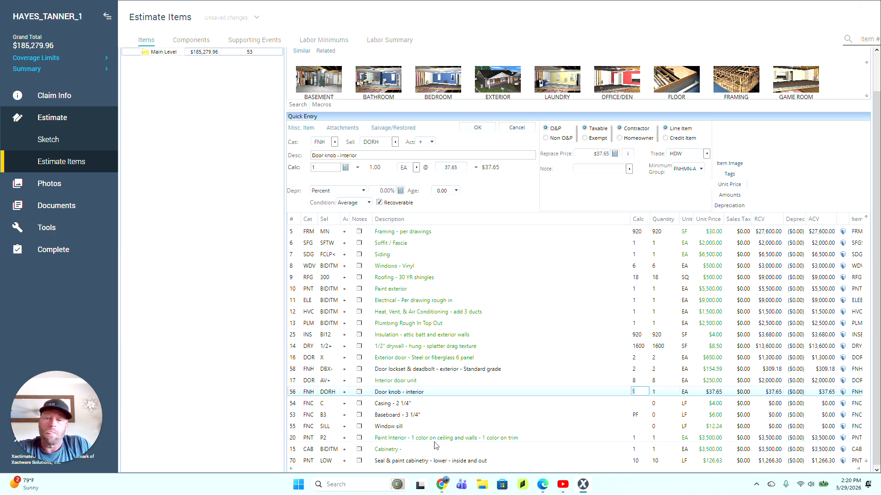
click(294, 404)
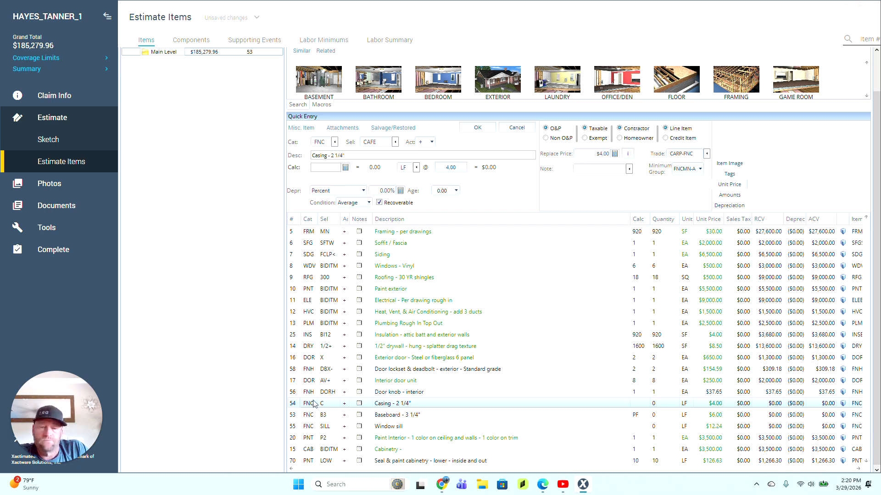
Step: Enter 34*8 as the casing quantity and lower its price from $4.00 to $2.00
click(635, 404)
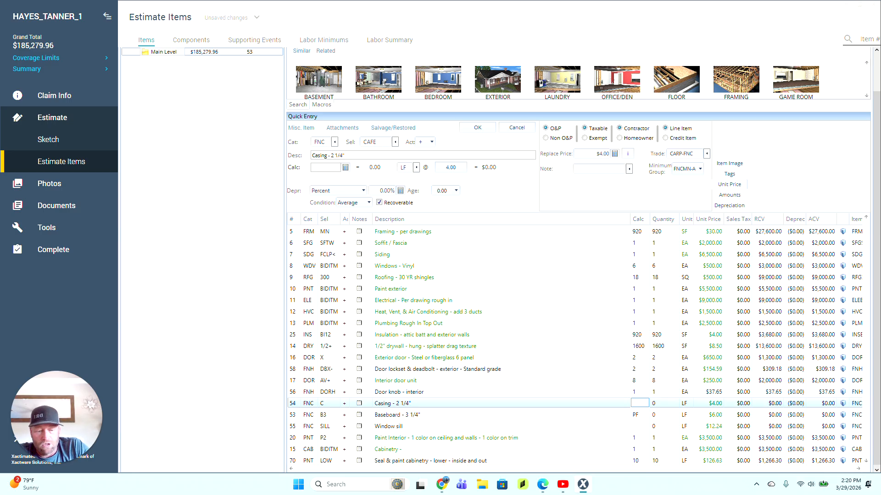
text(34*8)
key(Return)
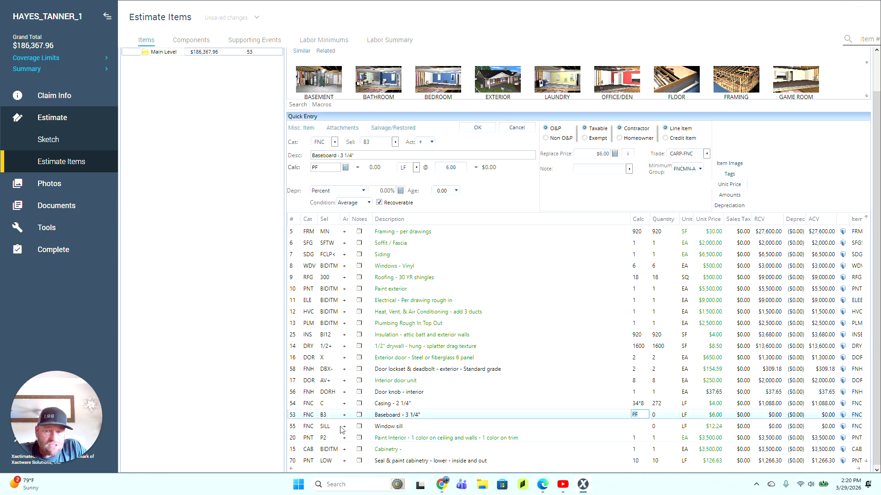
click(299, 406)
drag(595, 155, 617, 155)
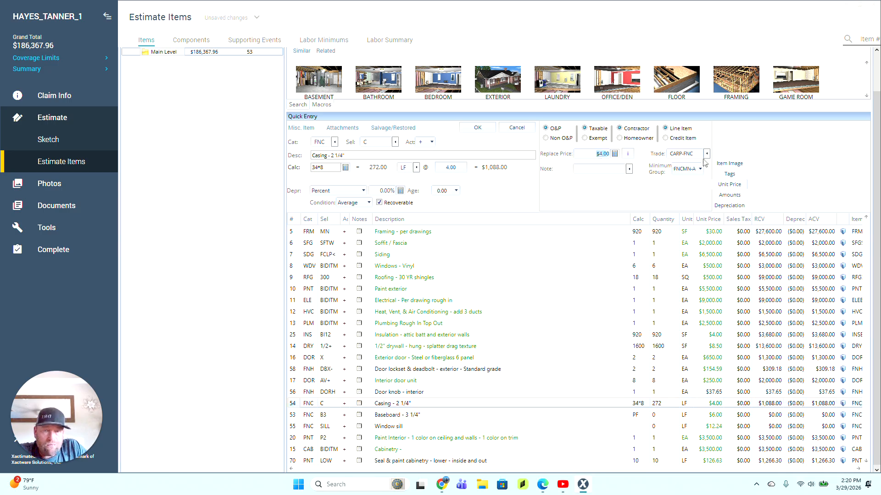
text(2)
key(Return)
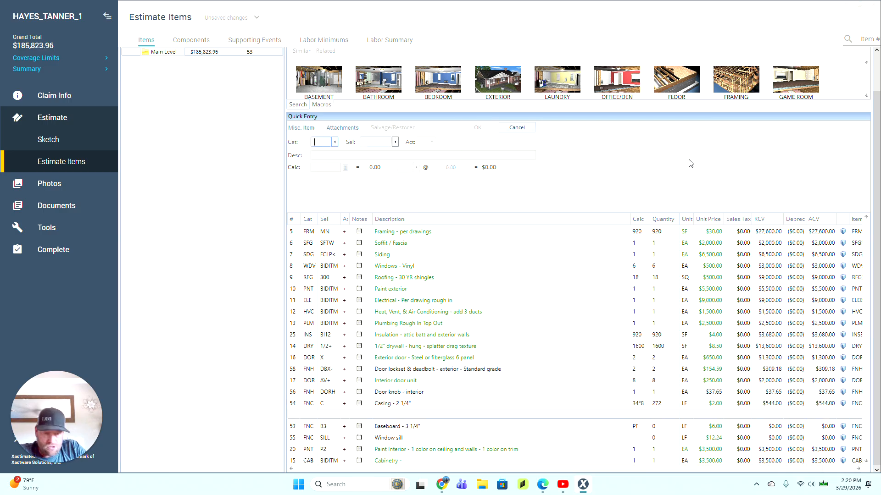
click(294, 430)
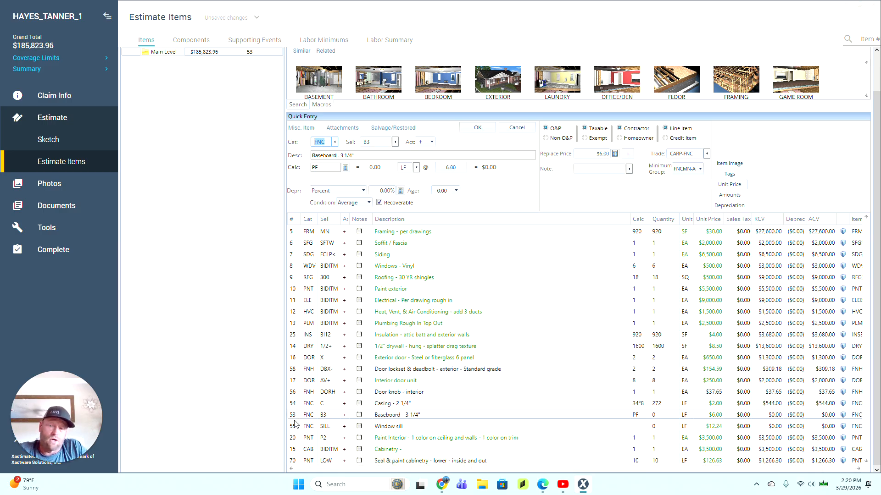
Step: Enter 325 LF for the Baseboard - 3 1/4" line and 18 LF for the Window sill
click(292, 415)
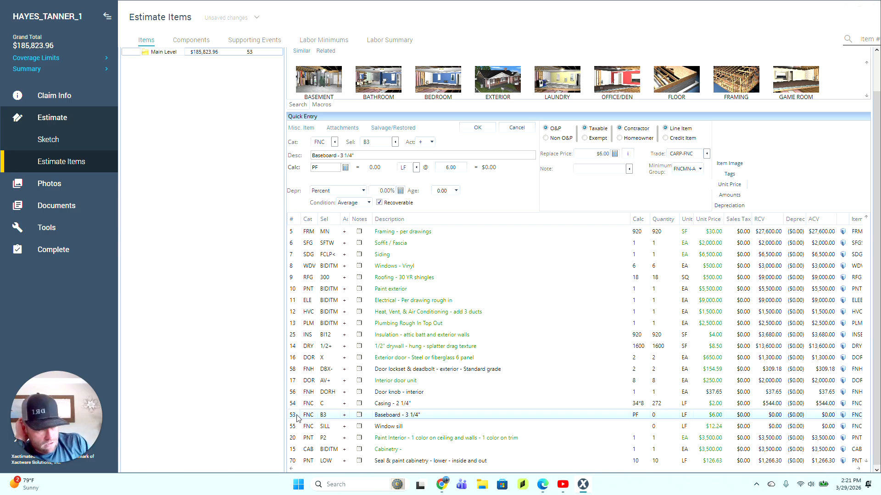
click(641, 415)
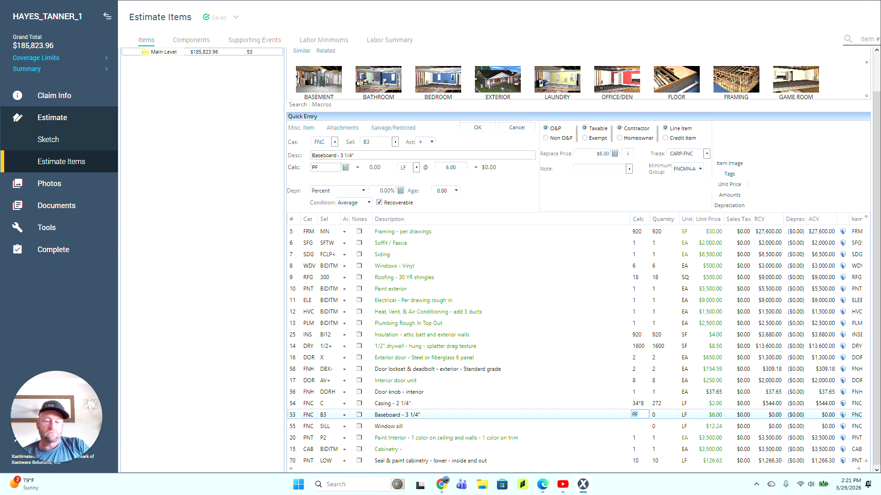
text(325)
key(Return)
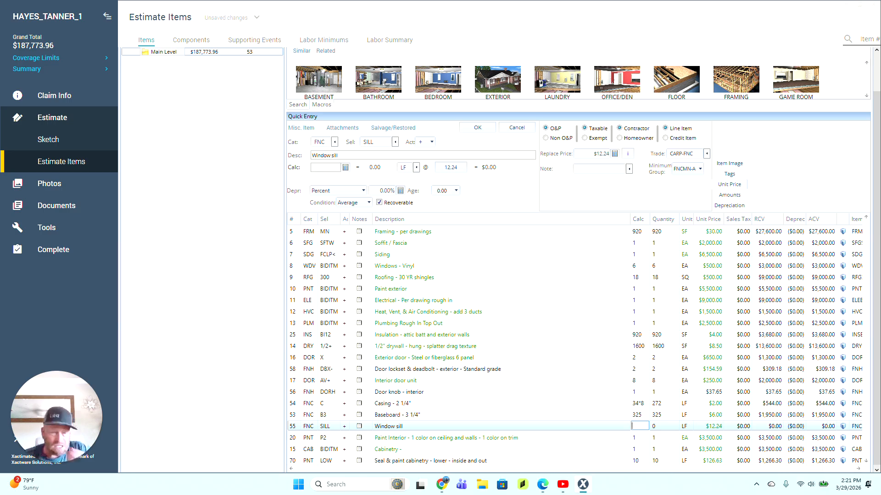
text(18)
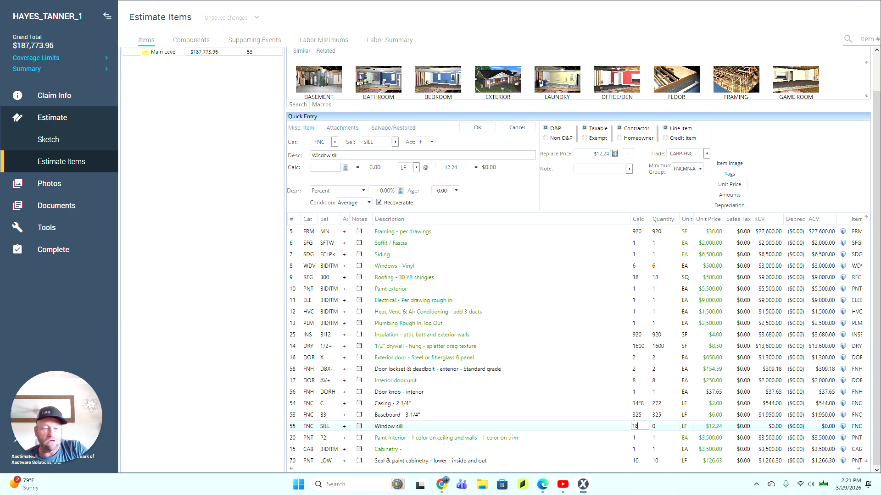
key(Return)
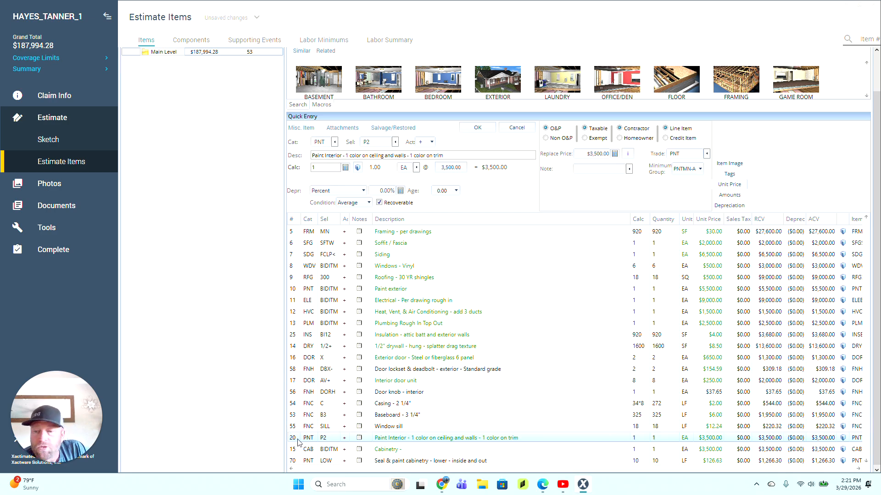
Step: Delete the Paint Interior, cabinetry, knob, countertop, backsplash, sink and faucet lines, bringing the total to $173,806.15
scroll(298, 442, down, 1)
scroll(298, 442, down, 1)
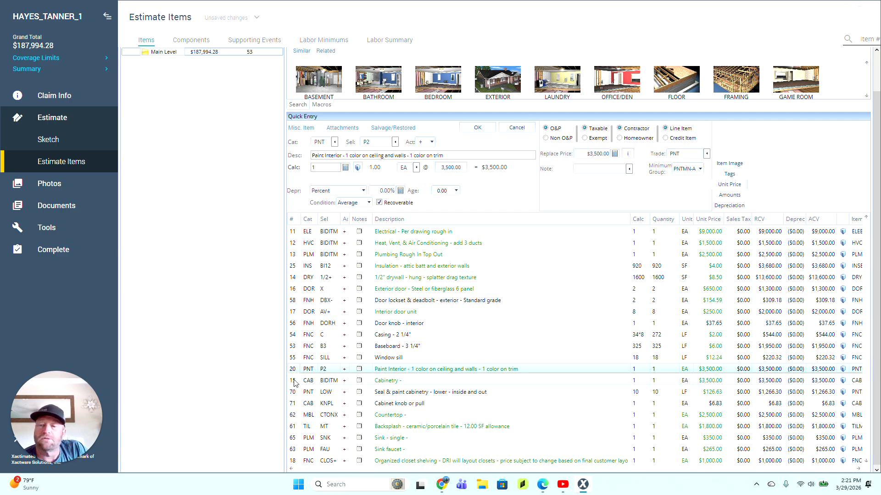
key(Delete)
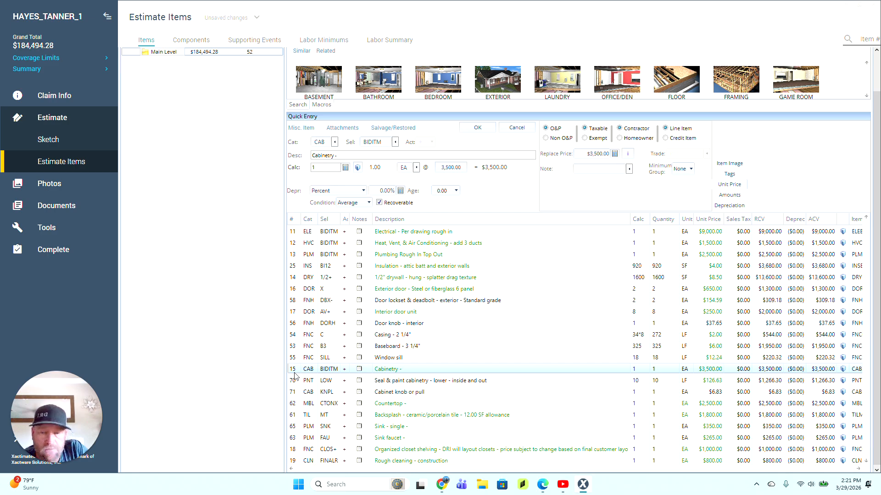
key(Delete)
key(Delete)
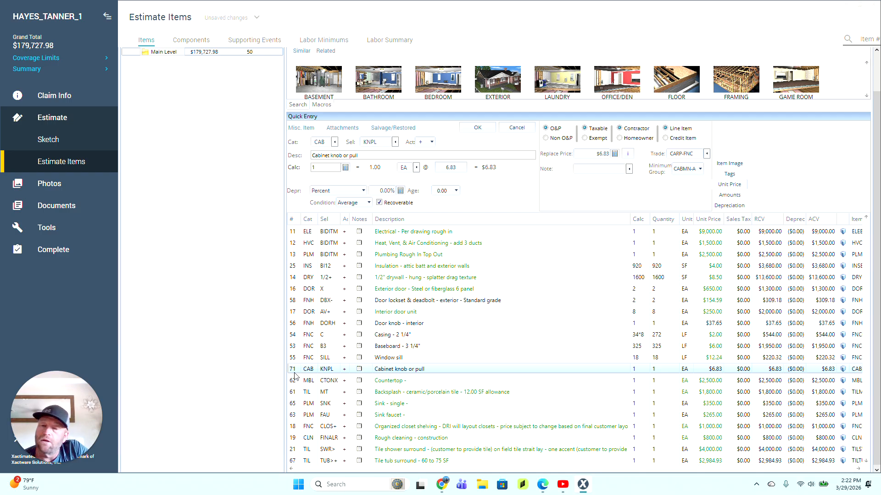
key(Delete)
key(Delete)
key(Delete)
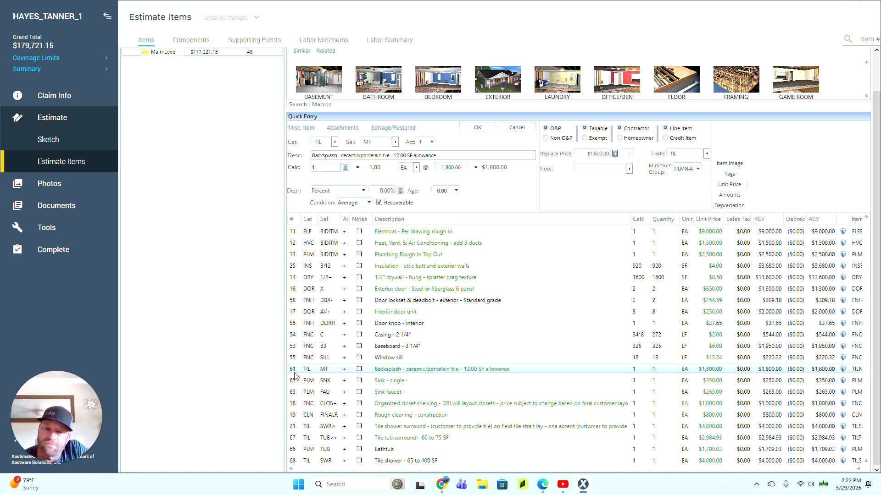
key(Delete)
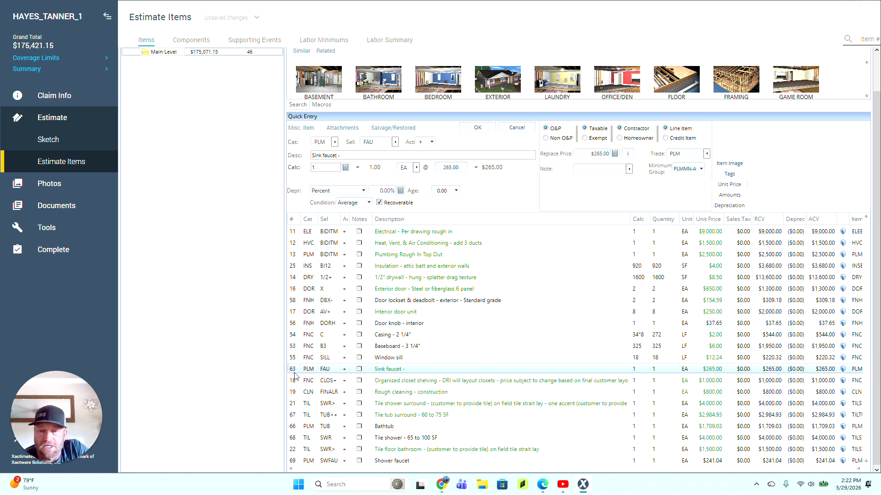
key(Delete)
key(Delete)
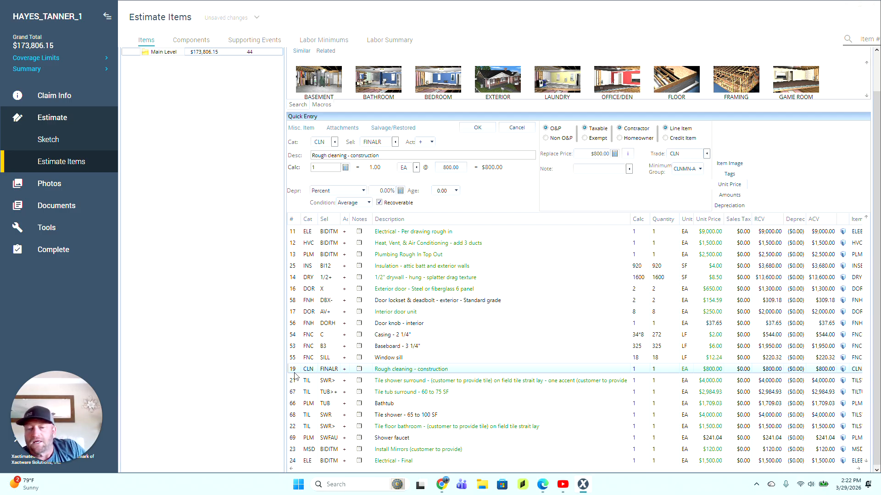
click(297, 382)
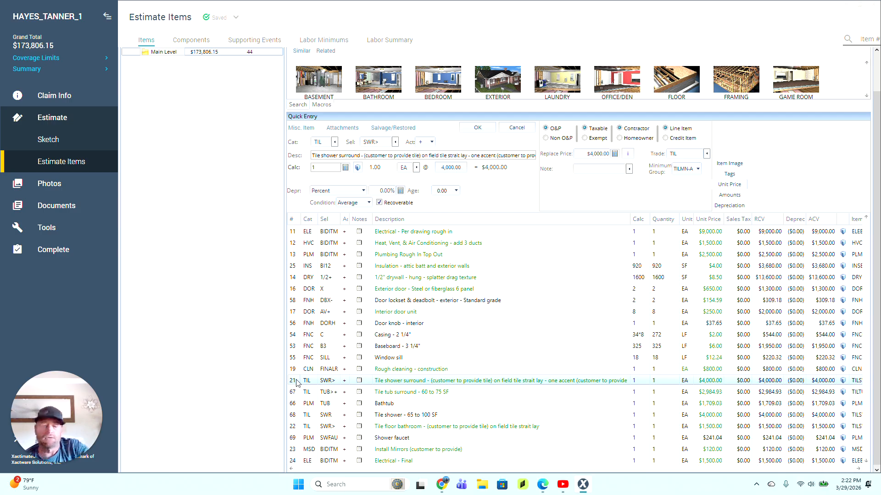
Step: Delete the shower, tub, bathroom tile floor, Electrical - Final, finish hardware, plumbing fixture and vinyl flooring lines
key(Delete)
key(Delete)
key(Delete)
key(Delete)
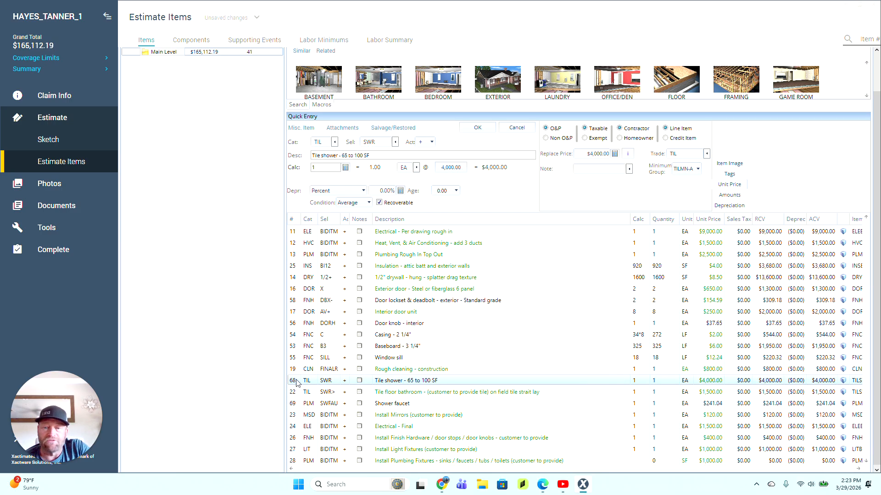
key(Delete)
key(Delete)
key(Delete)
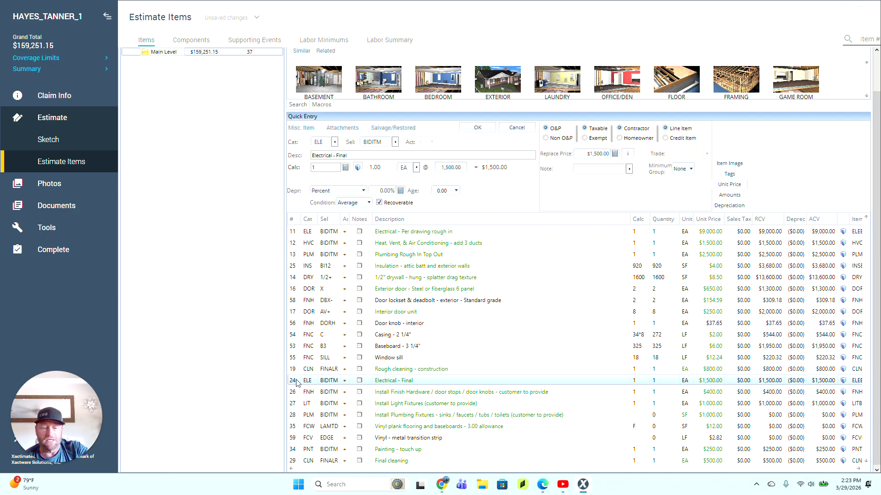
key(Delete)
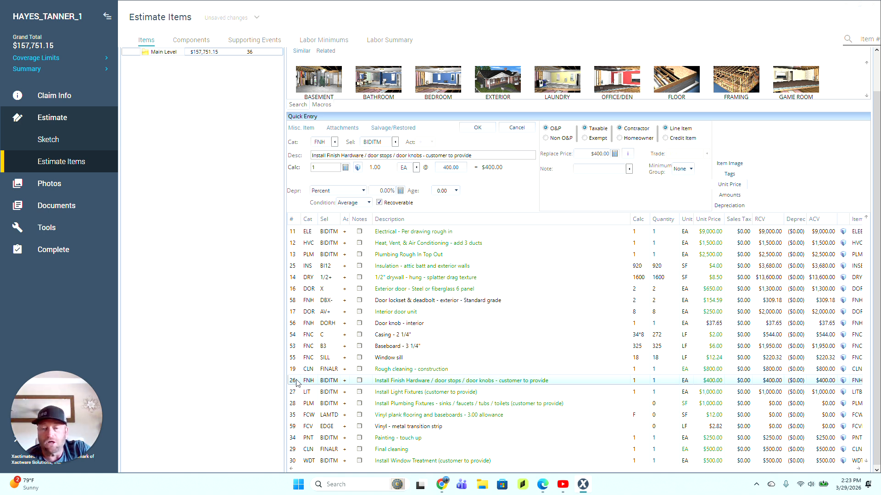
key(Delete)
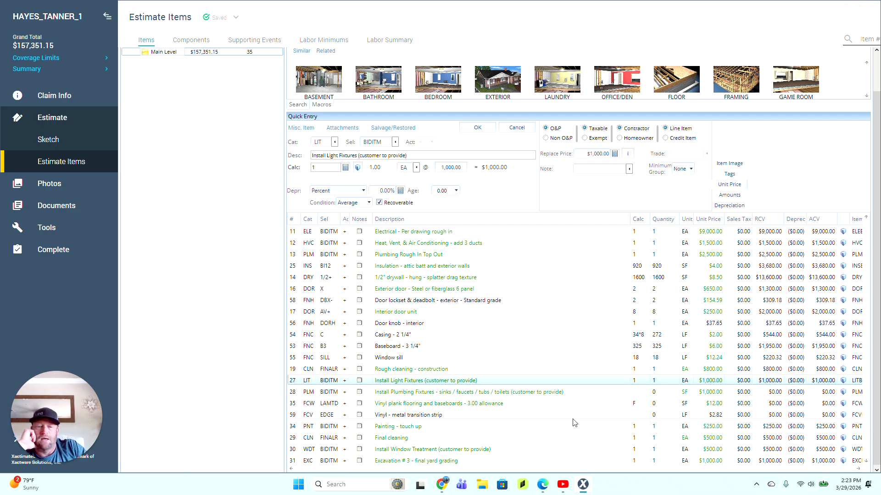
click(298, 393)
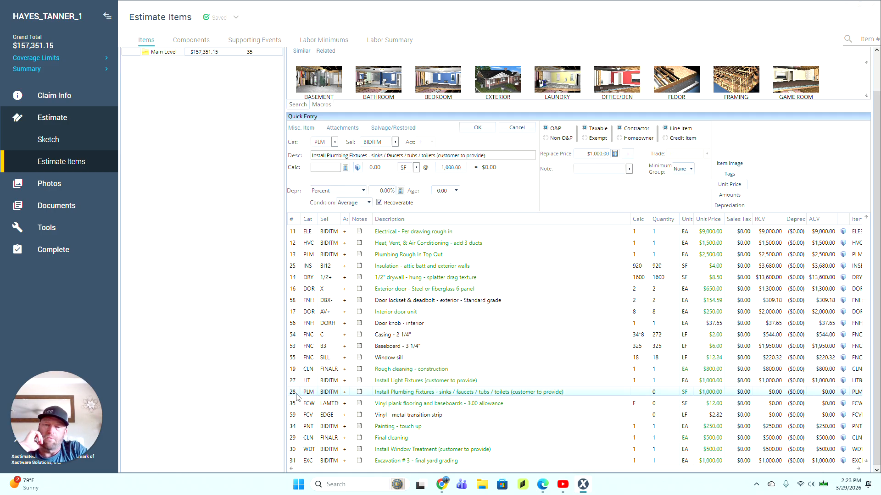
key(Delete)
key(Delete)
key(Delete)
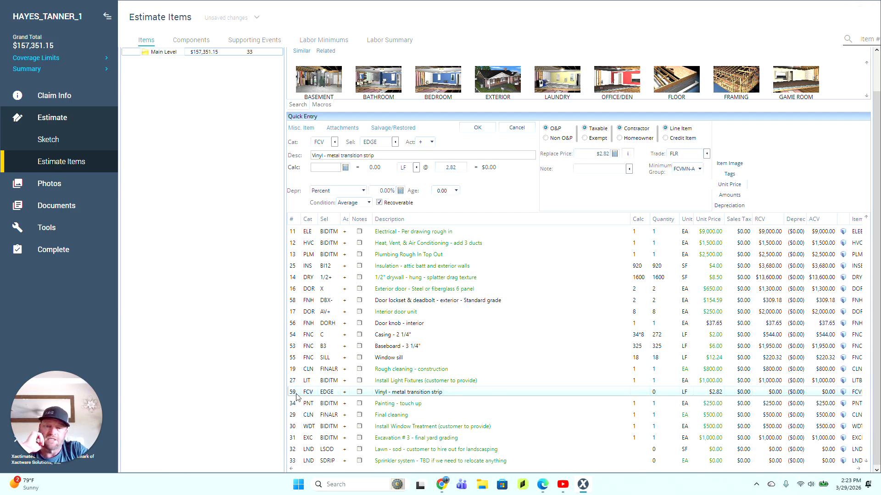
key(Delete)
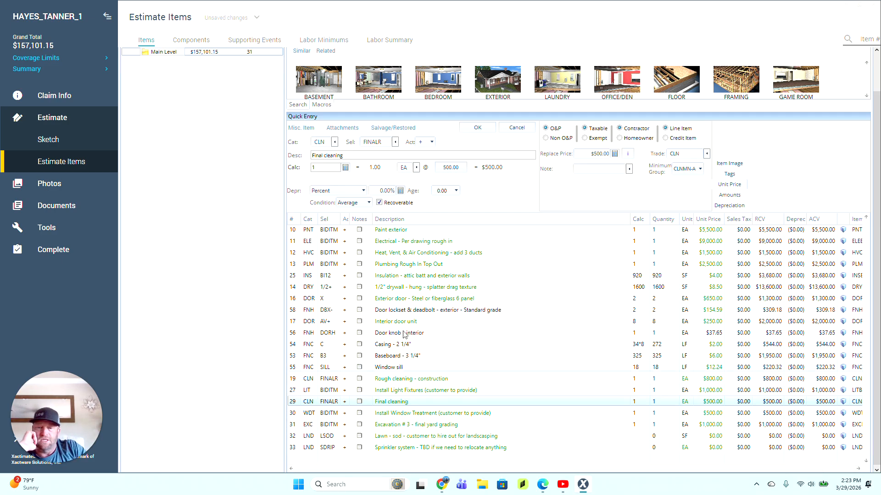
Step: Append '- customer to provide' to Final cleaning and set its quantity and replace price to 0
click(437, 406)
click(409, 401)
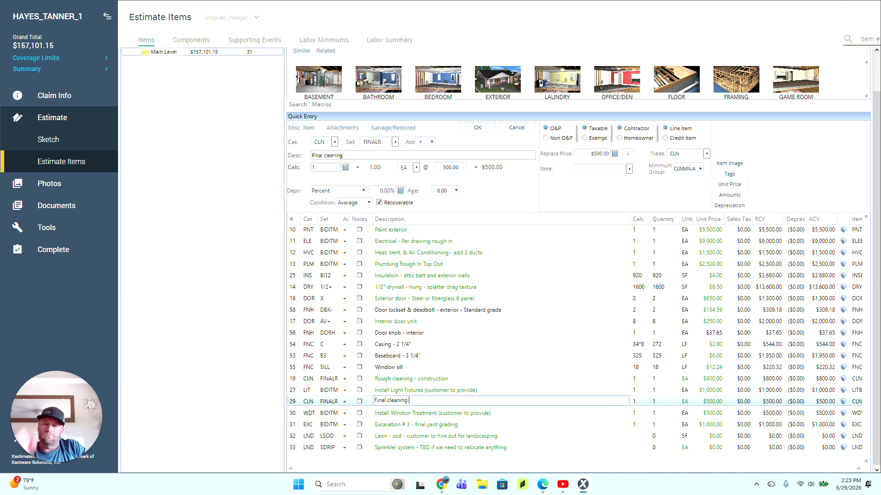
text(- cust)
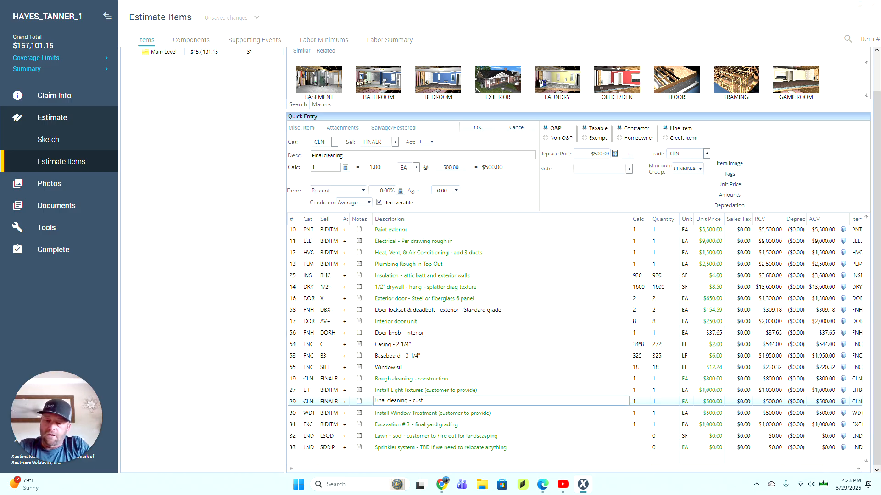
text(omer to pro)
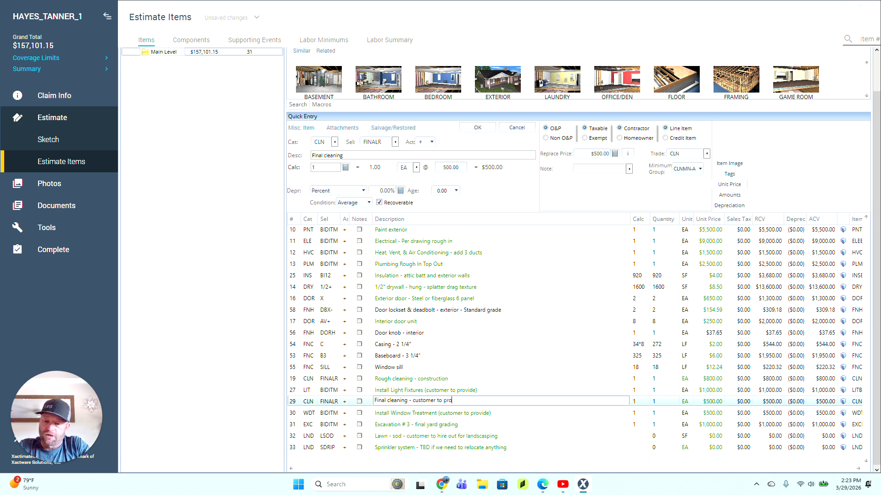
text(vide)
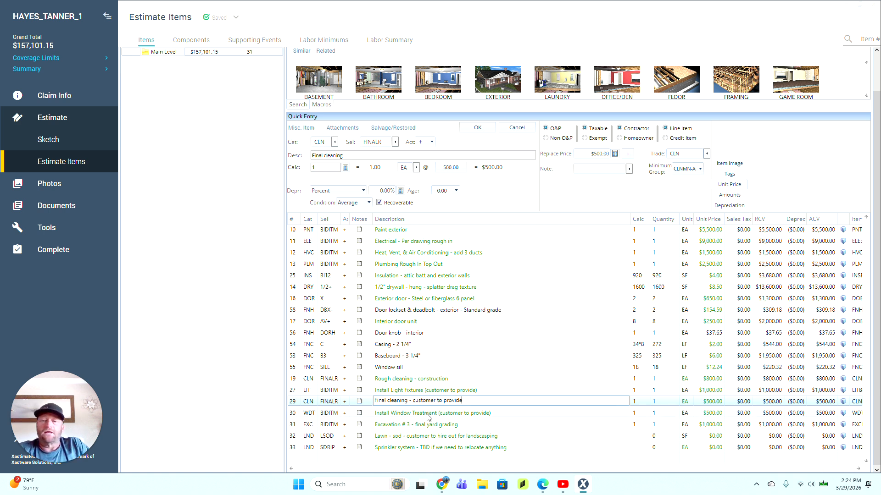
click(638, 403)
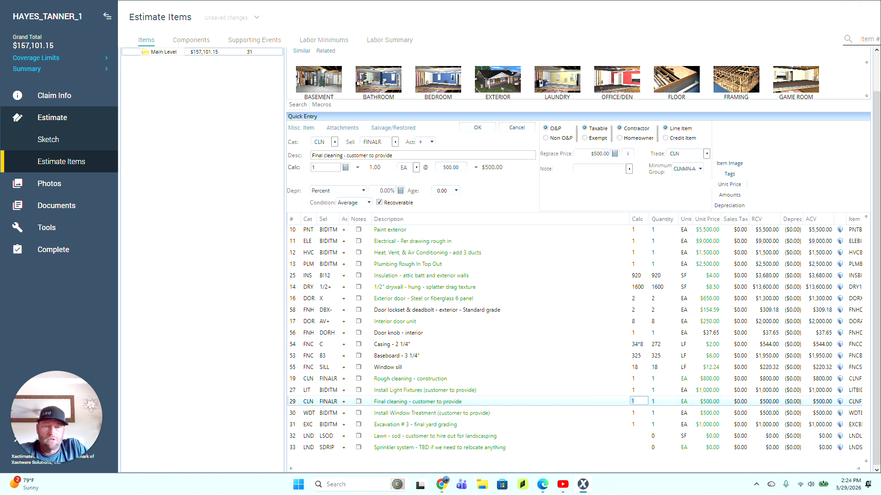
text(0)
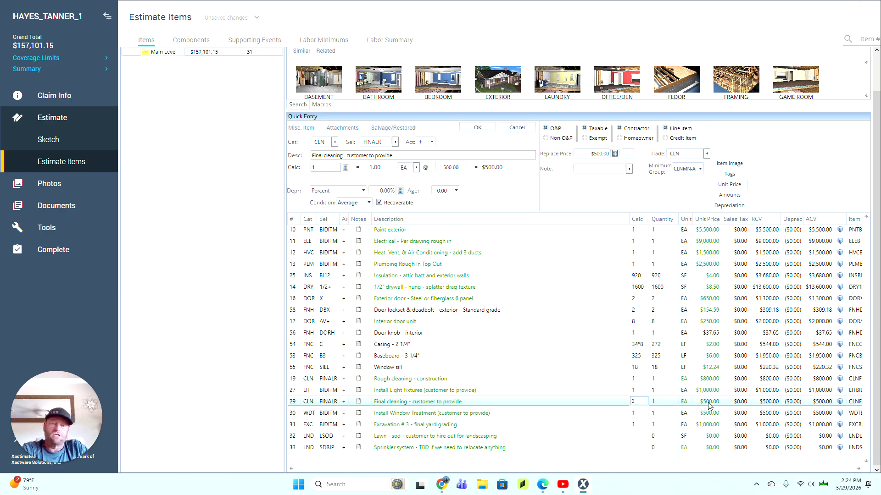
click(710, 403)
drag(744, 440, 805, 438)
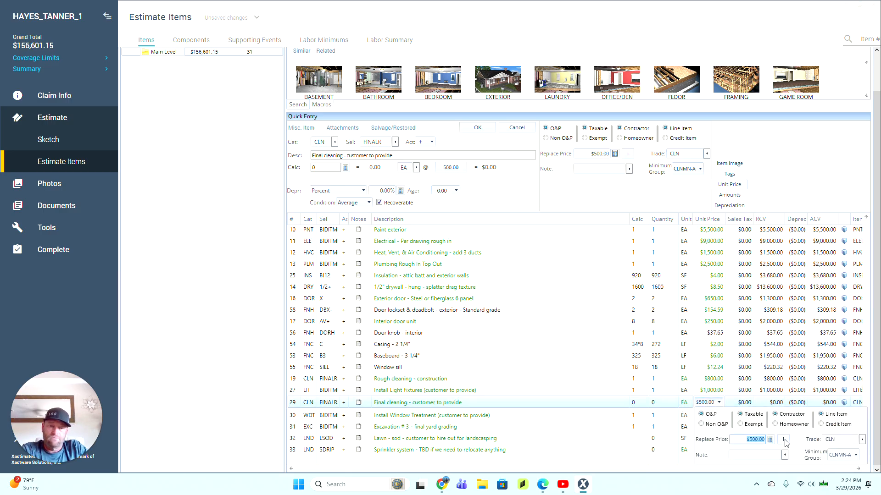
text(0)
click(295, 414)
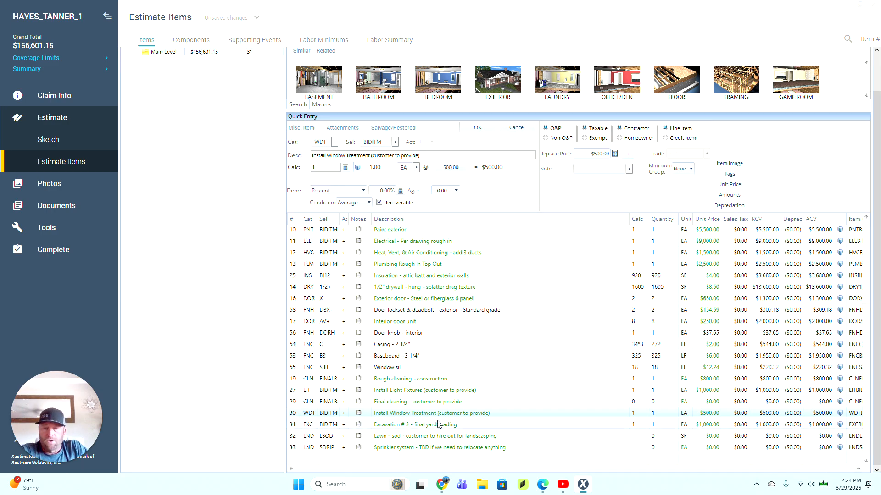
Step: Set the Install Window Treatment line's quantity and unit price to 0
click(633, 413)
text(0)
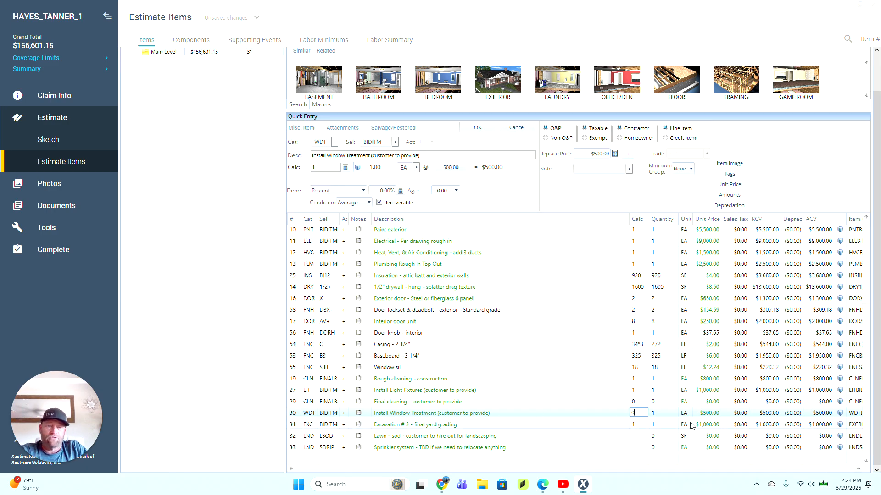
click(701, 415)
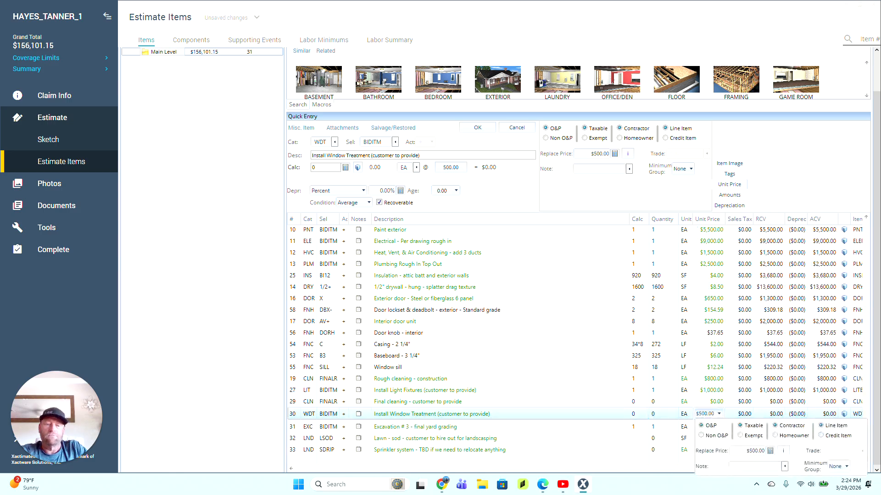
text(0)
click(296, 426)
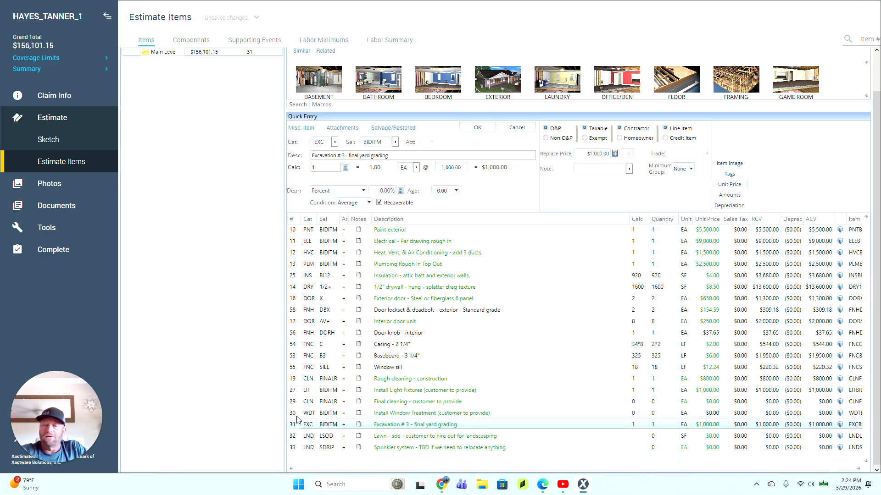
Step: Delete Install Window Treatment and annotate Excavation # 3: 5 ft from perimeter, customer-provided fill dirt, sod, irrigation
click(297, 416)
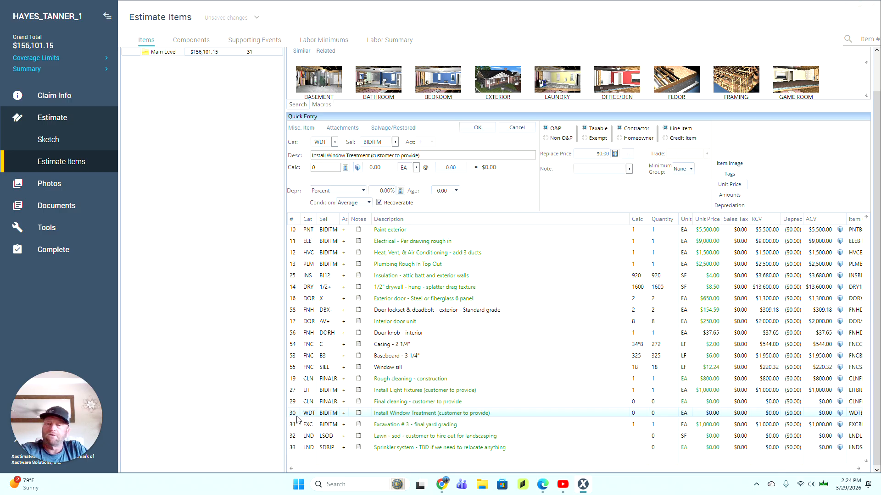
key(Delete)
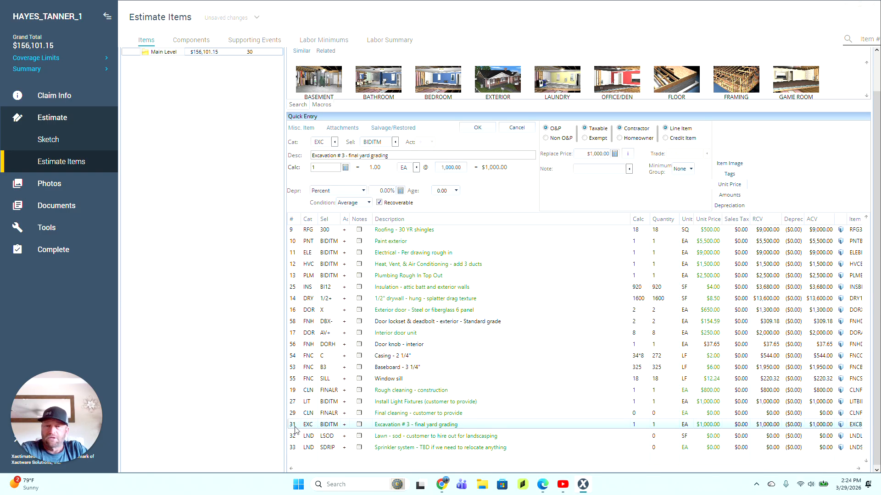
click(465, 426)
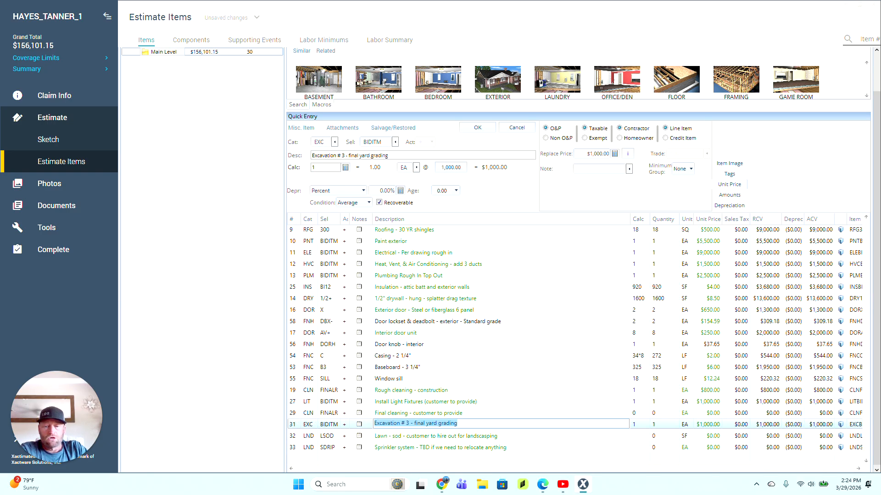
click(465, 425)
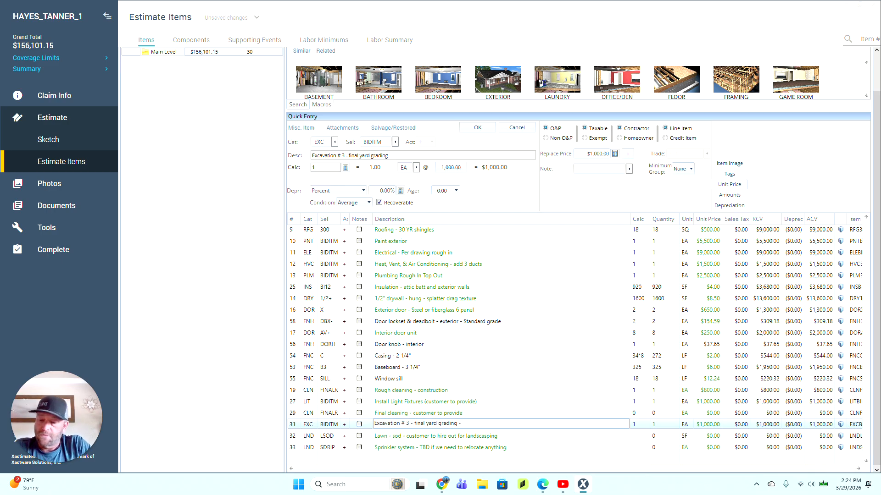
text(- 5 ft out from)
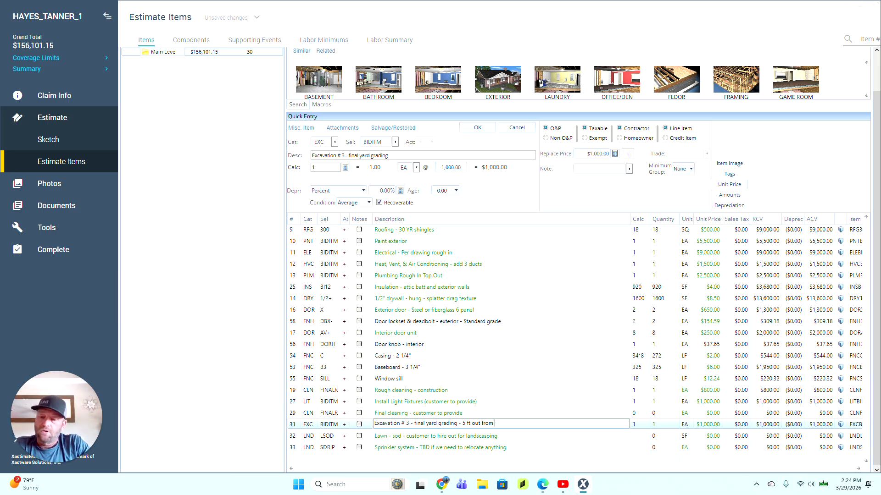
text( p)
text(ime)
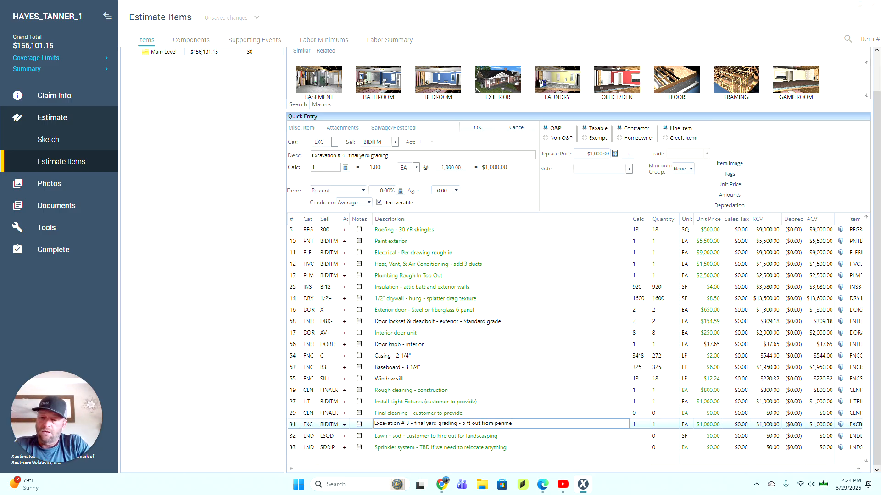
text(ter - cust)
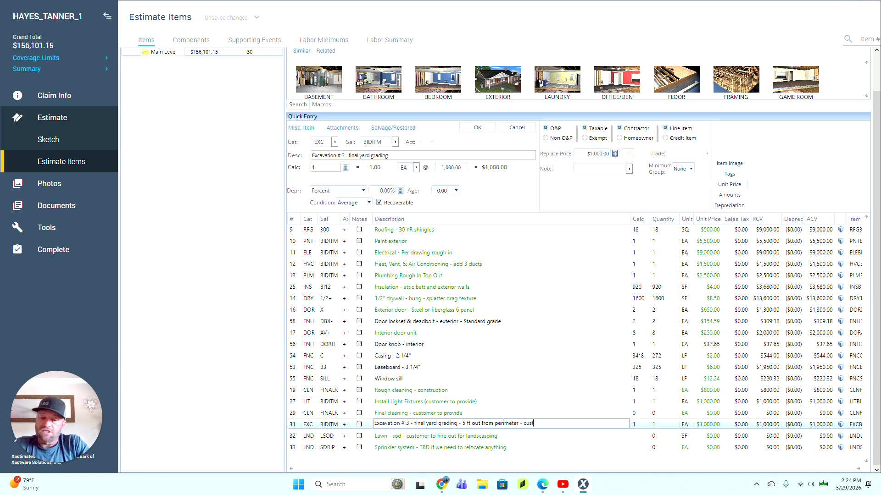
text(omer to pr)
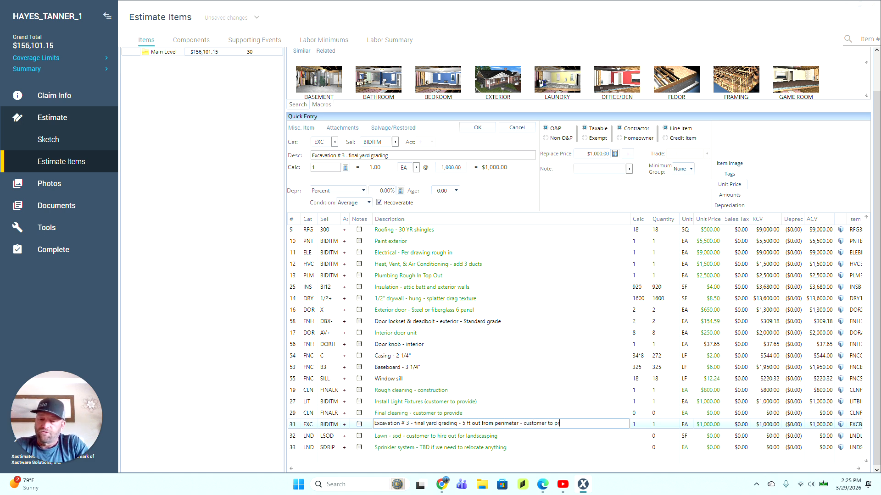
text(ovide)
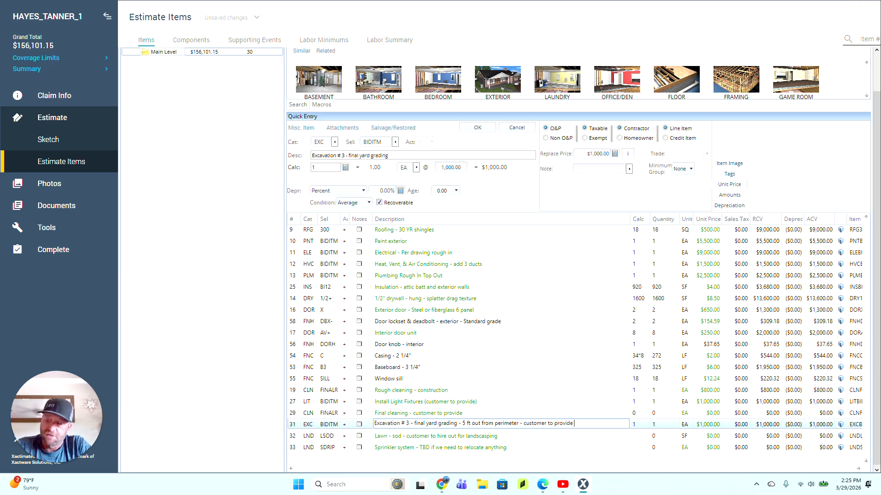
text( fi)
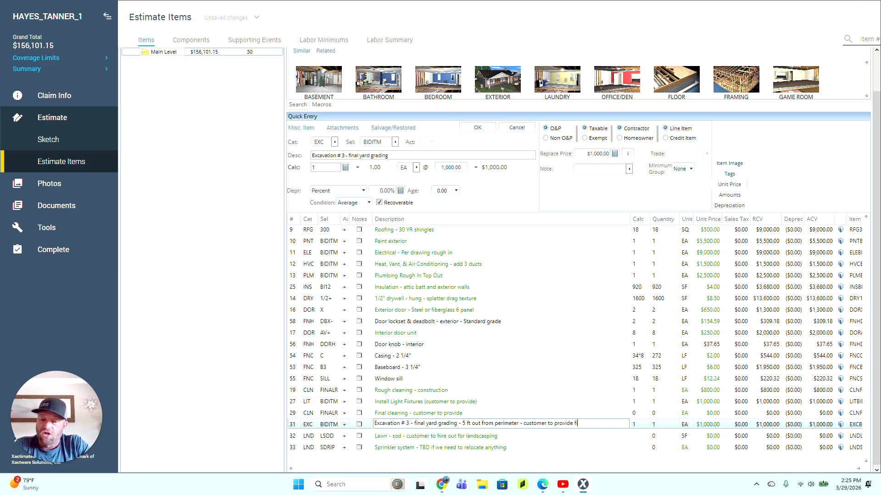
text(ll dit)
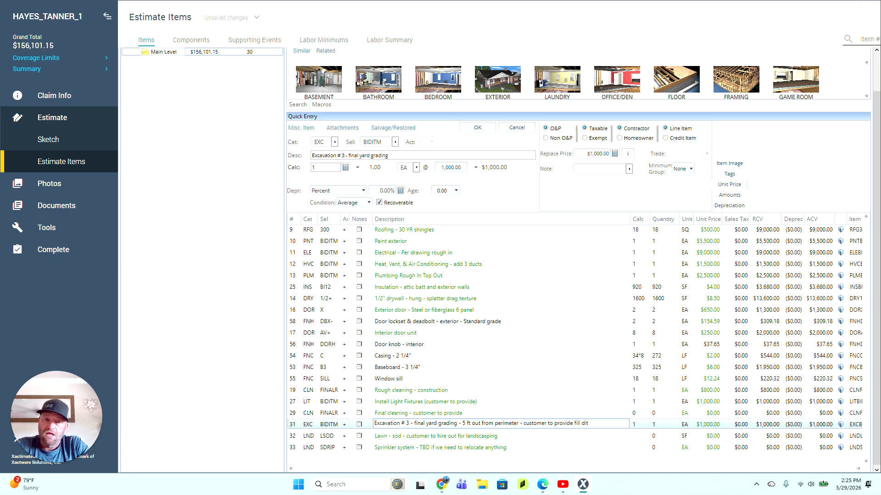
key(BackSpace)
text(rt and S)
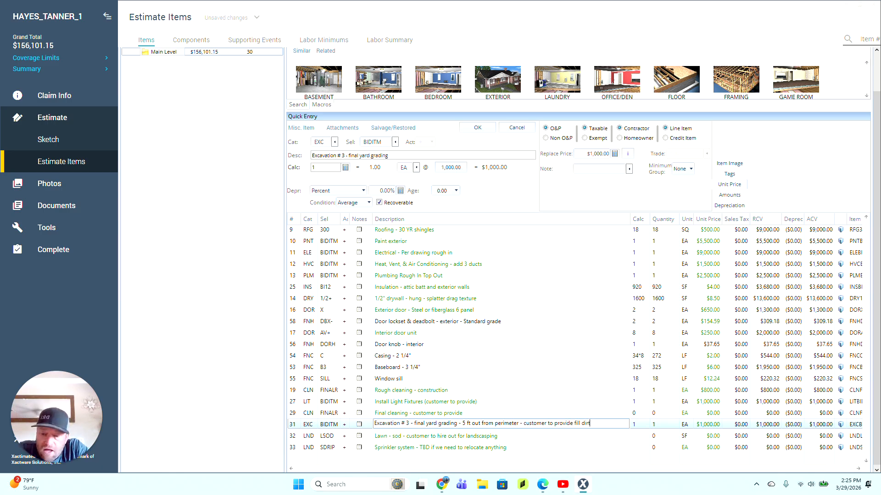
text(od)
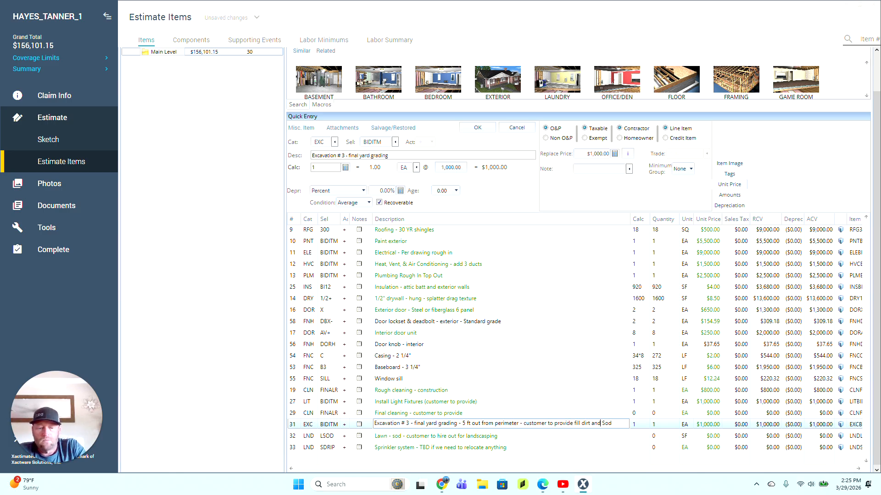
key(BackSpace)
key(BackSpace)
key(BackSpace)
key(BackSpace)
text(with)
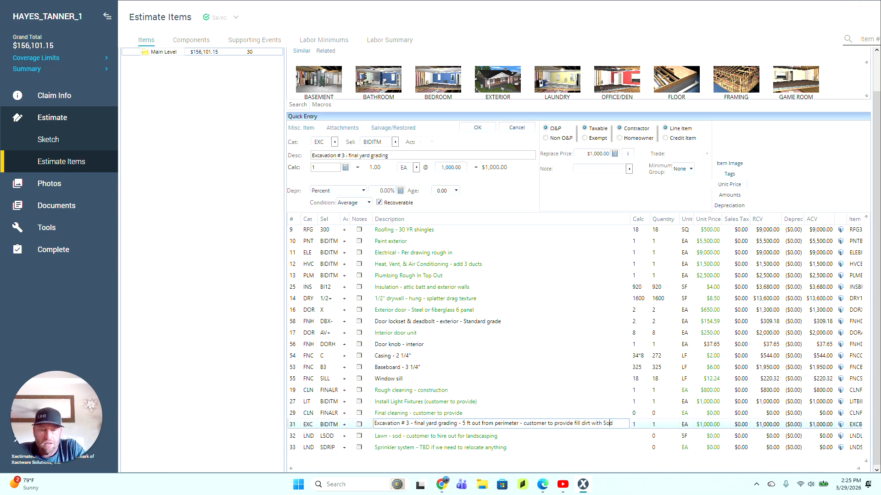
text( Sod and Irrig)
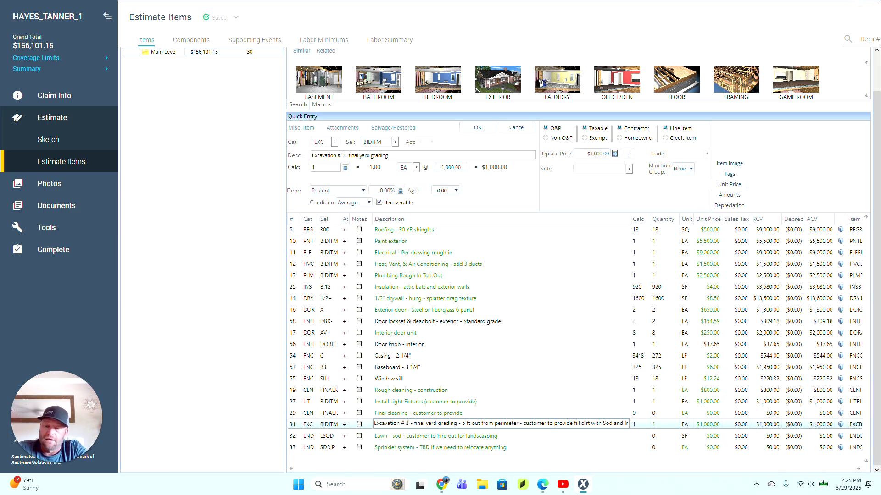
text(ation)
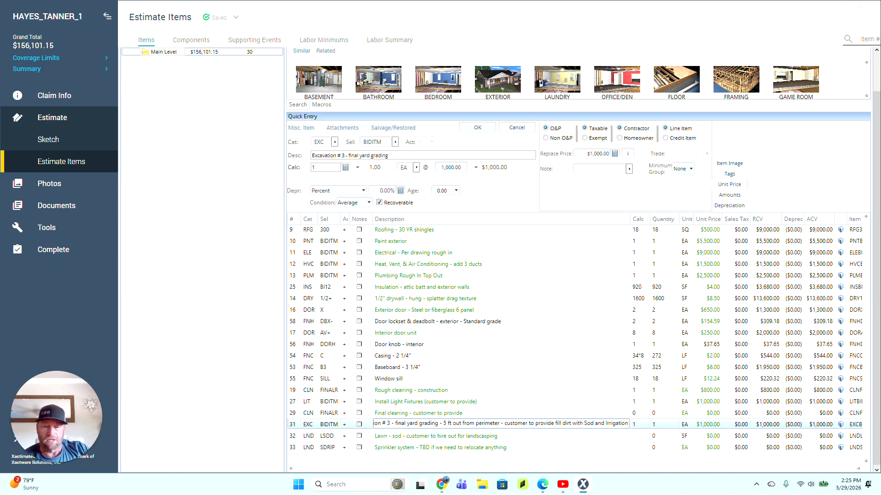
right_click(478, 334)
click(296, 436)
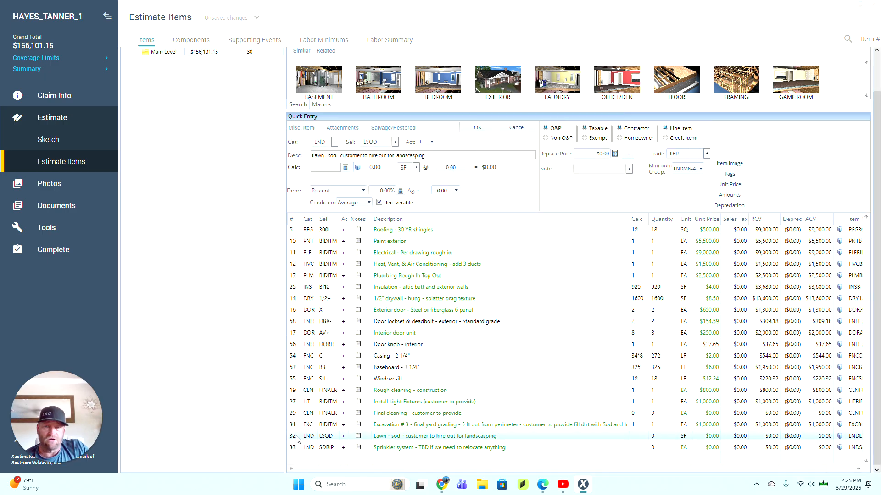
Step: Scroll through the line items from Excavation # 3 to Lawn - sod to check the estimate
click(297, 426)
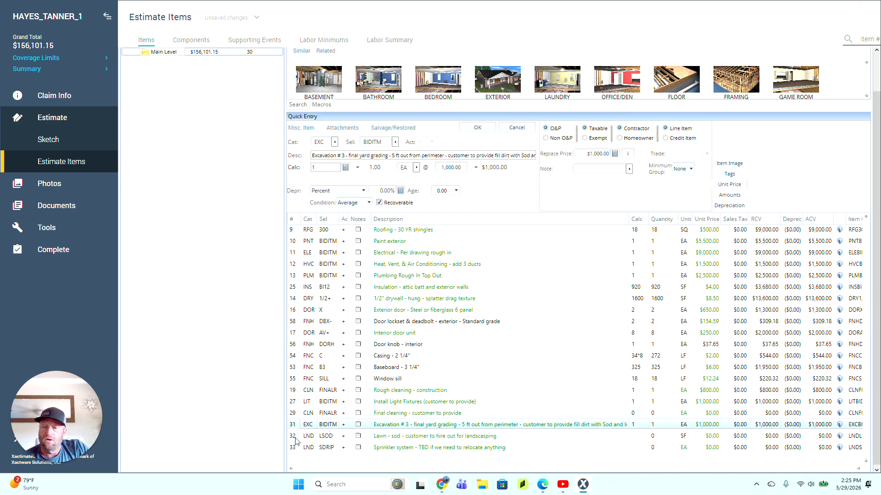
click(296, 438)
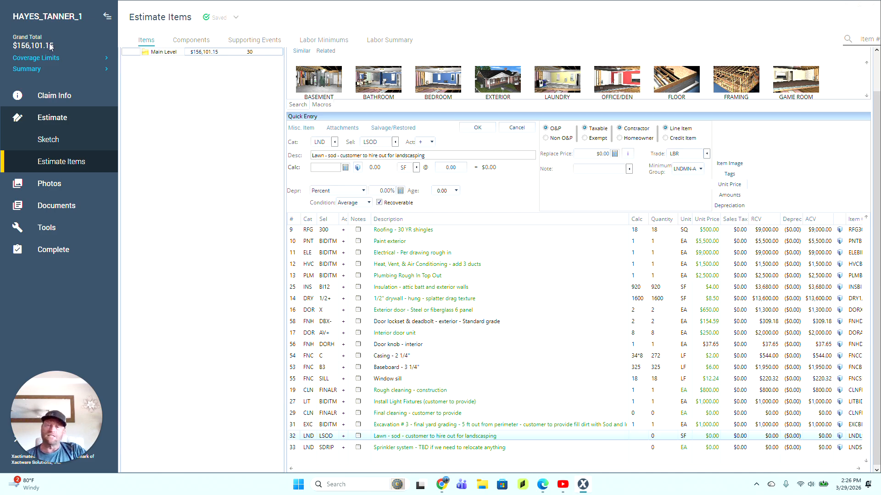
scroll(408, 350, up, 5)
scroll(408, 350, up, 2)
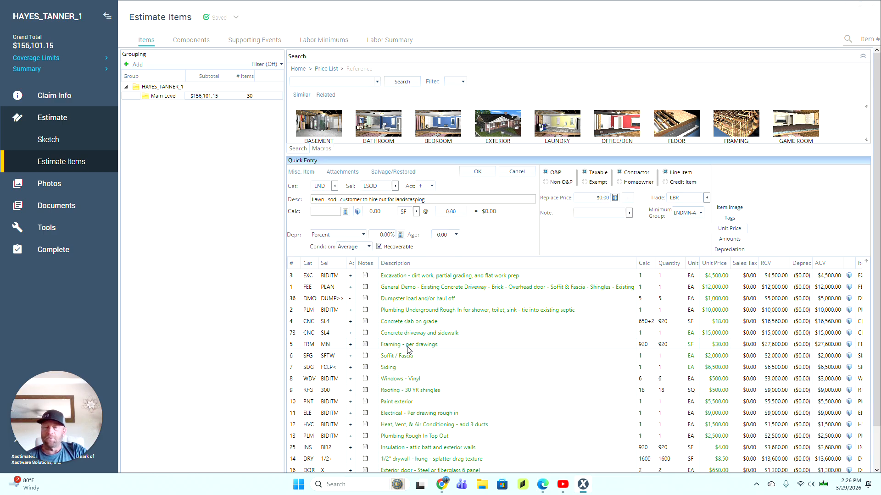
scroll(408, 349, down, 8)
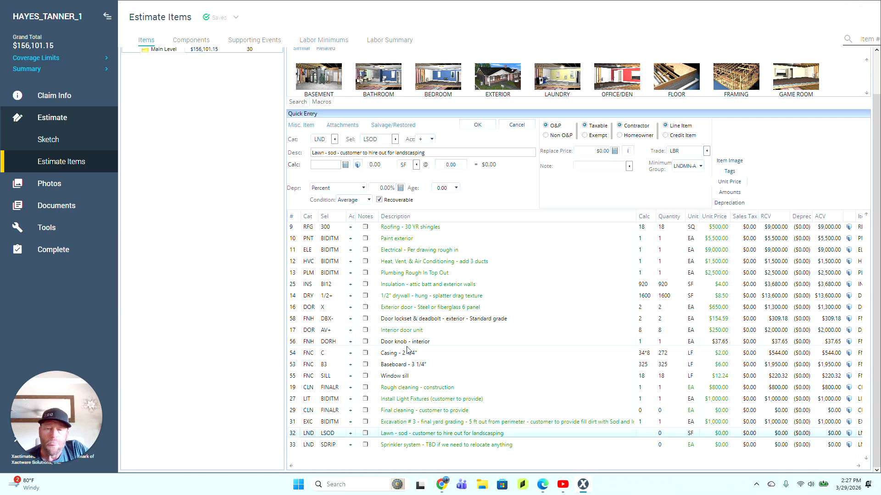
click(62, 250)
click(425, 136)
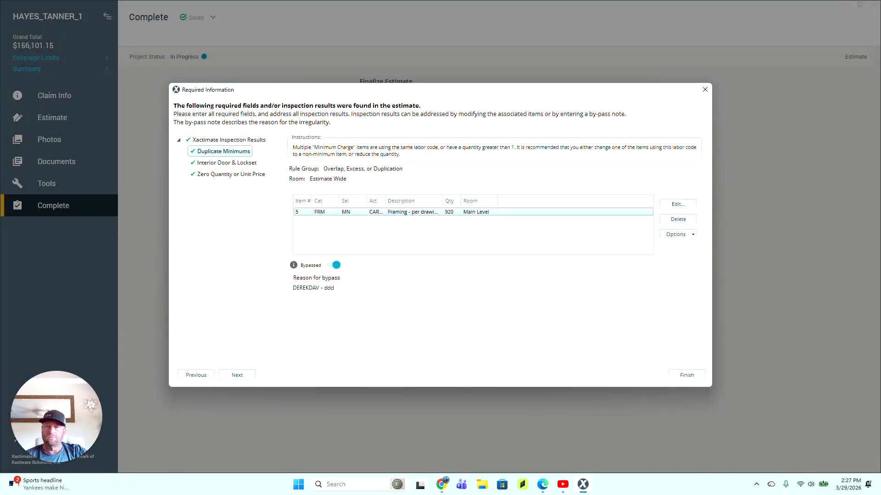
click(686, 376)
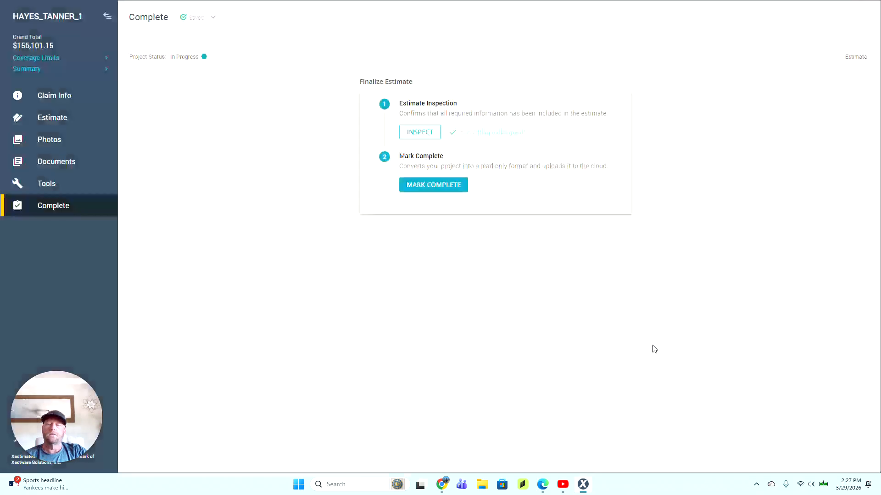
click(441, 186)
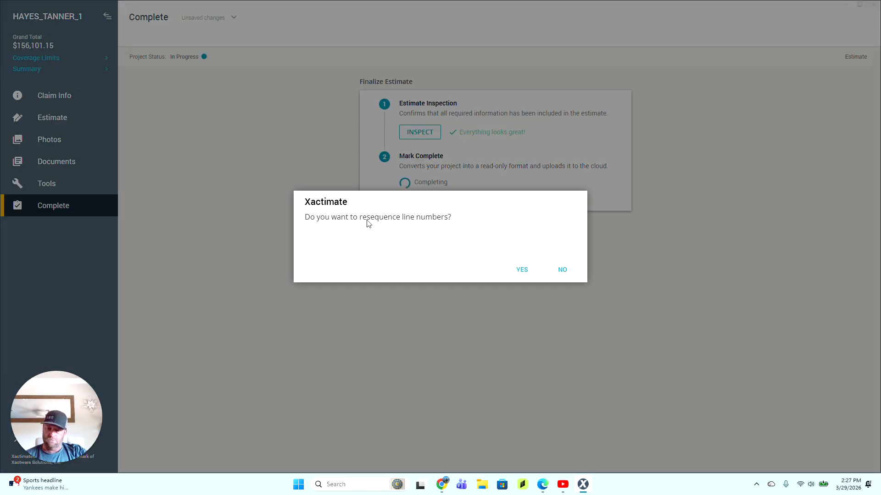
click(518, 270)
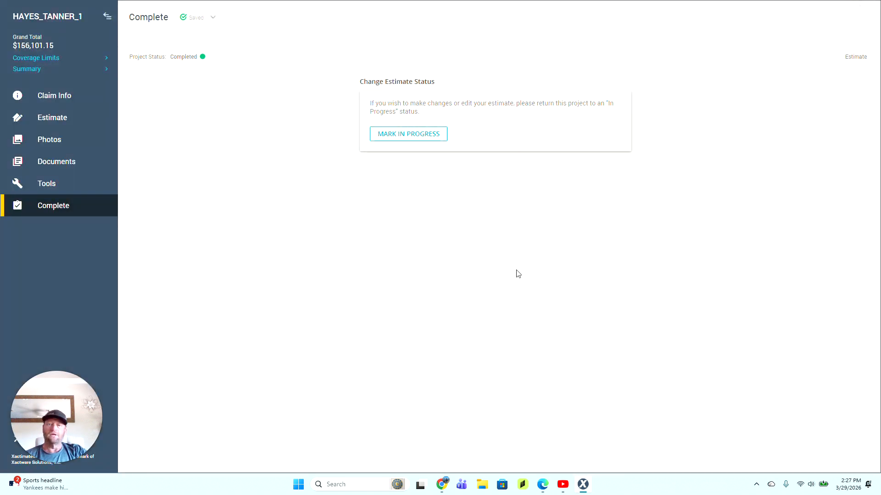
click(73, 161)
click(69, 183)
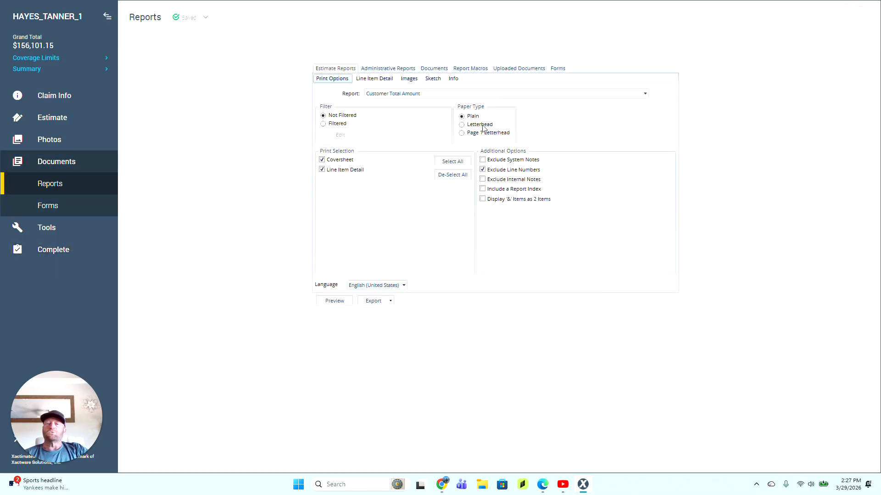
Step: Include line numbers in the Customer Total Amount report and generate its preview
click(483, 171)
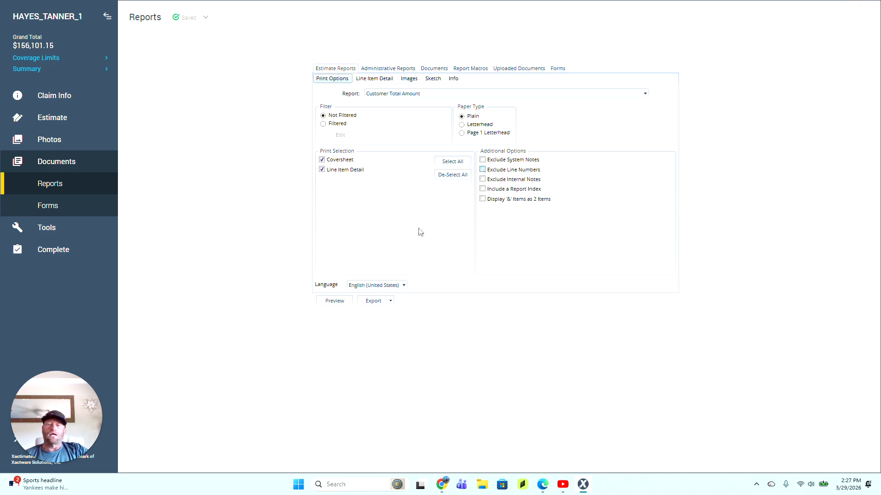
click(338, 303)
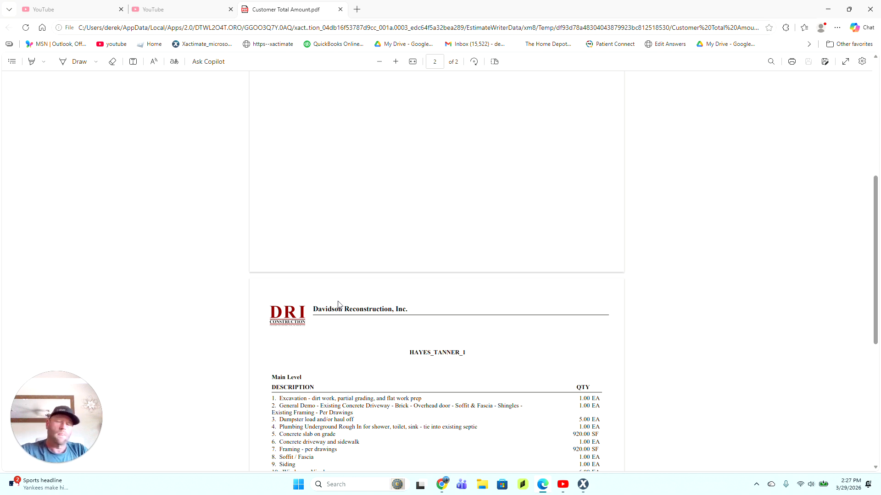
scroll(448, 187, up, 5)
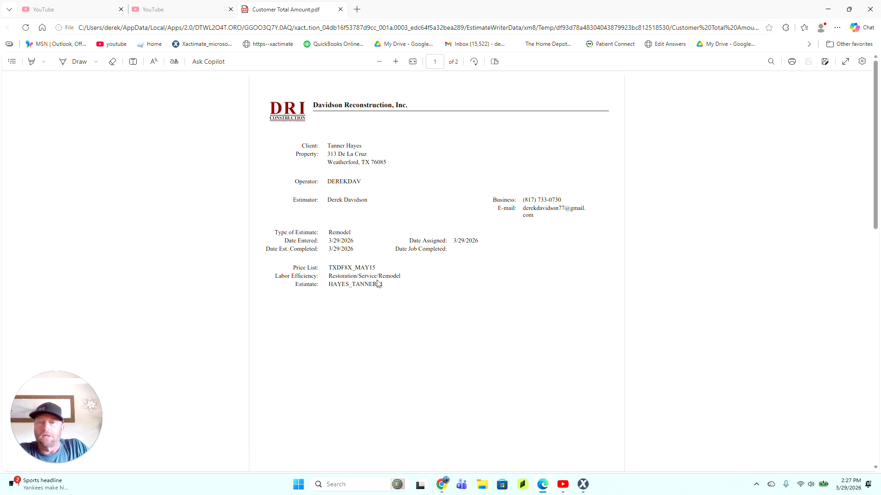
scroll(384, 275, down, 2)
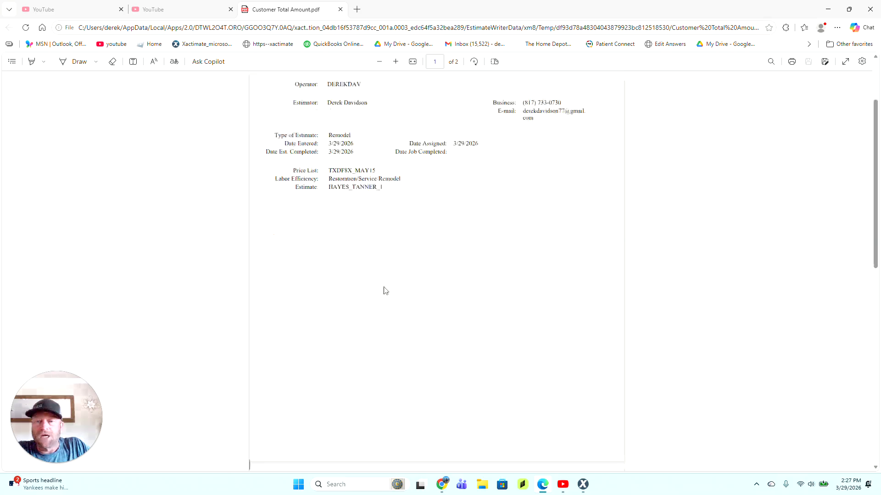
scroll(385, 291, down, 9)
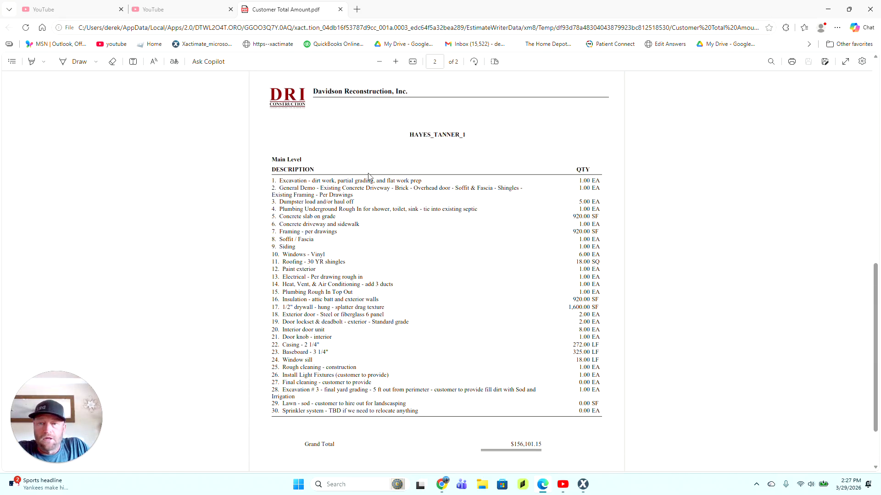
scroll(436, 275, down, 2)
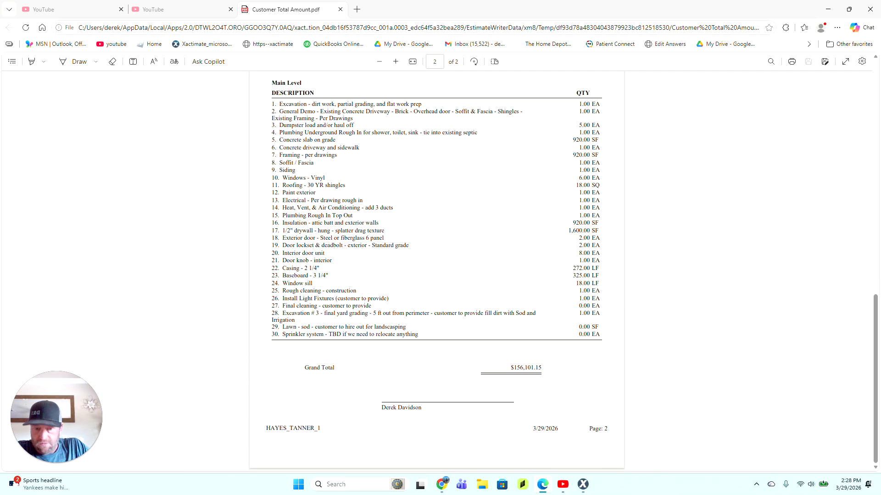
scroll(393, 241, up, 5)
scroll(393, 241, down, 2)
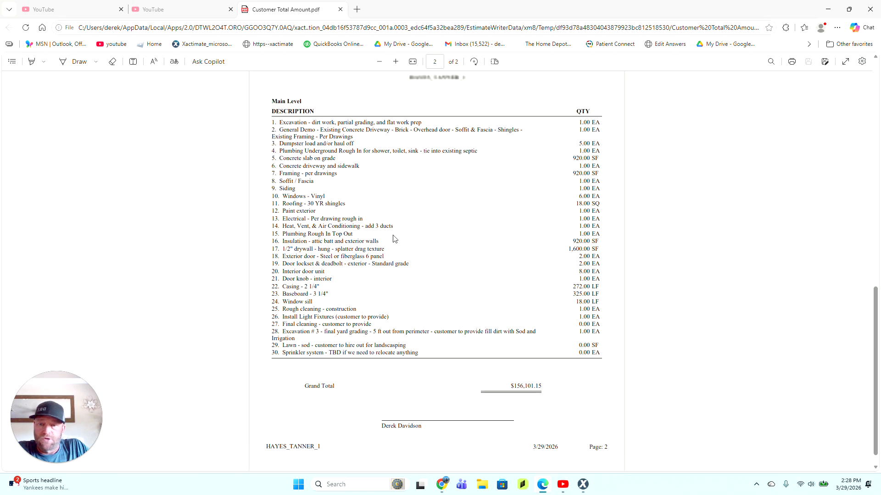
scroll(393, 239, up, 3)
scroll(394, 230, up, 9)
scroll(396, 222, down, 15)
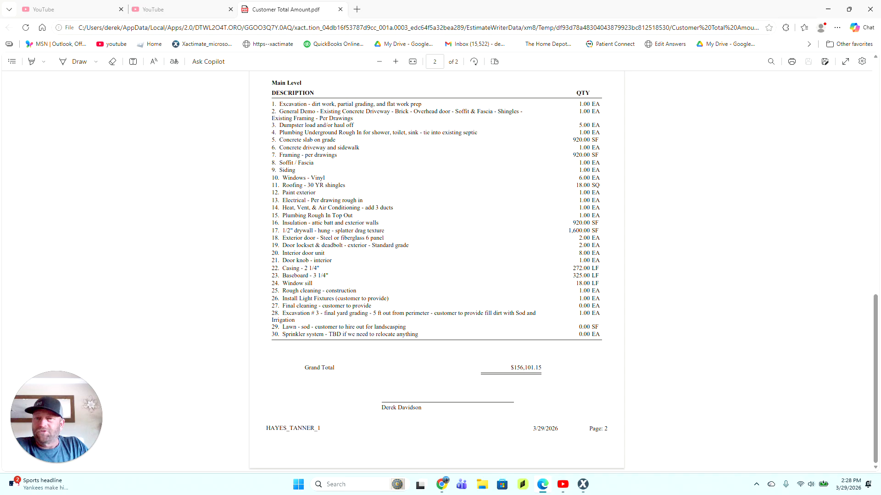
triple_click(356, 148)
click(357, 148)
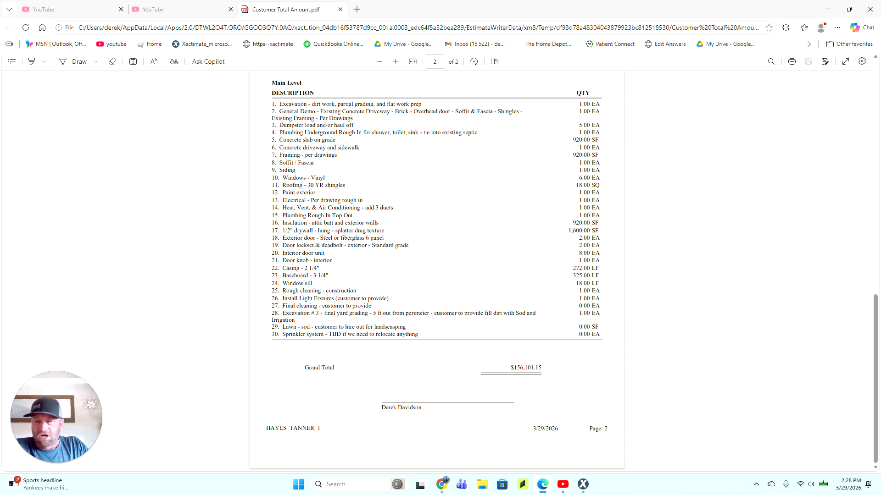
drag(359, 147, 278, 148)
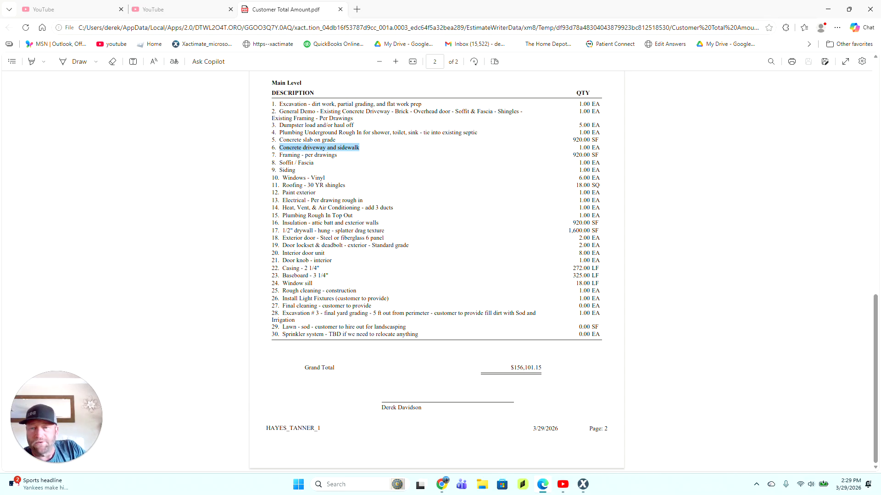
drag(364, 200, 276, 195)
click(283, 216)
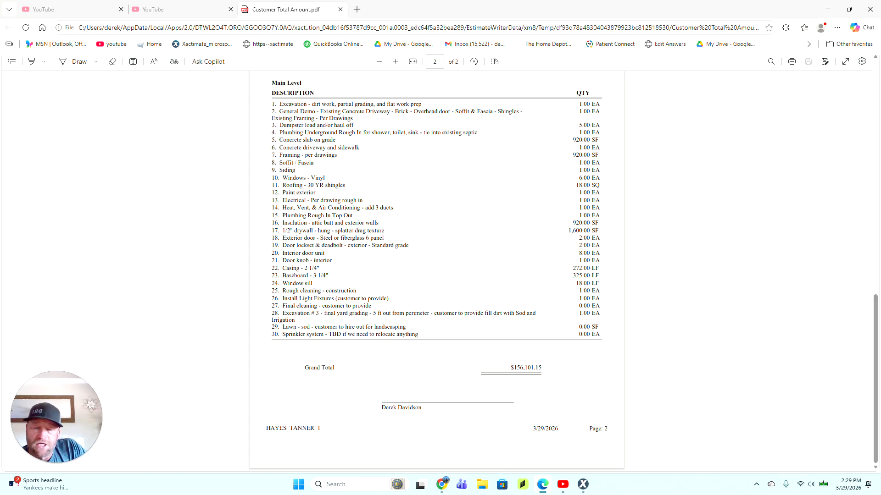
drag(393, 208, 366, 208)
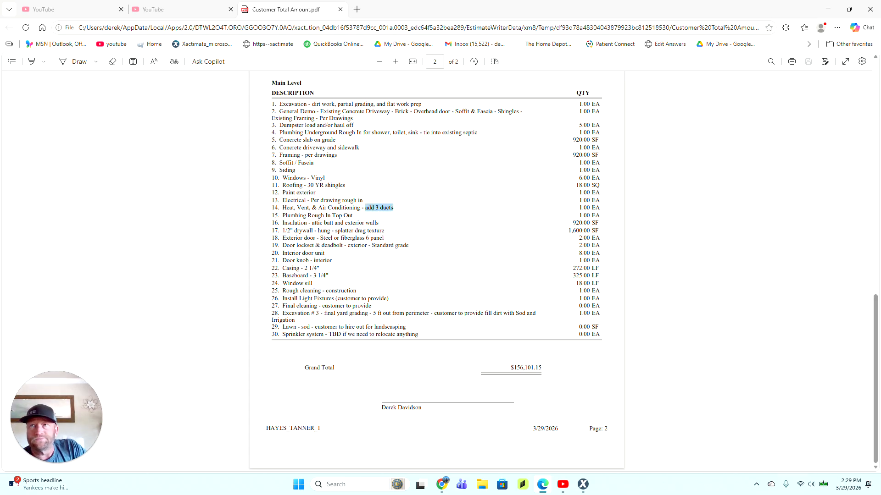
mouse_move(367, 212)
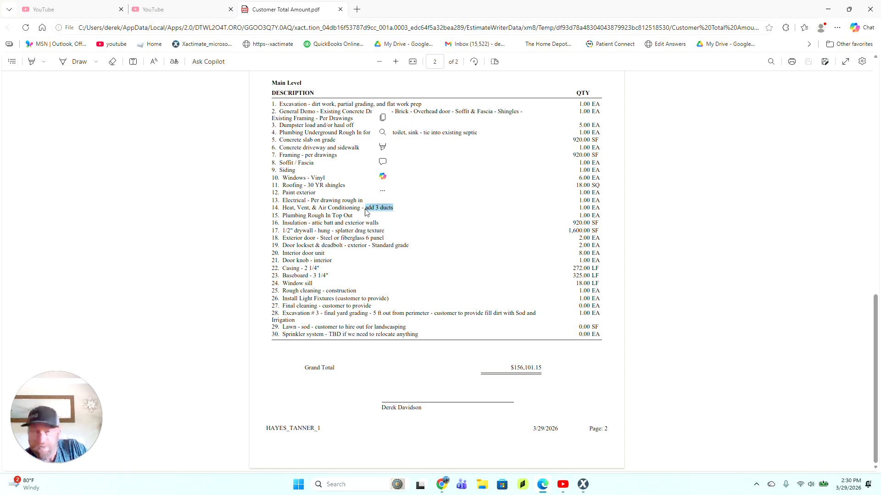
click(351, 230)
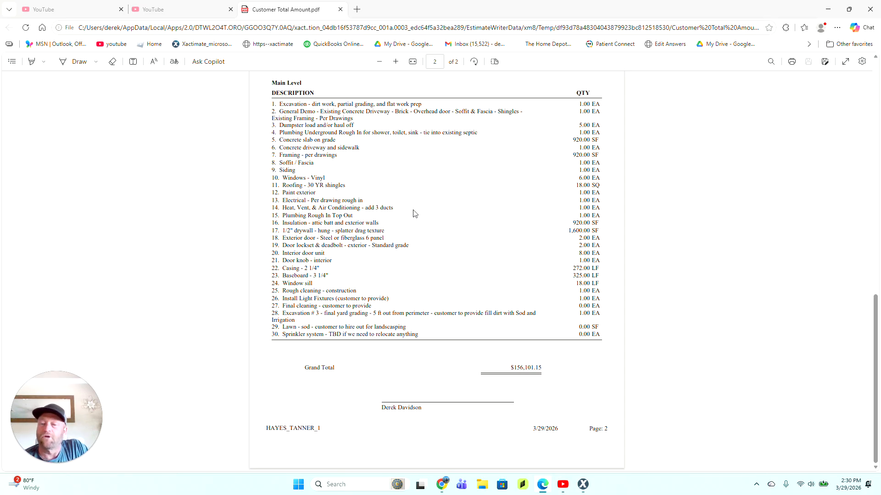
drag(393, 208, 366, 208)
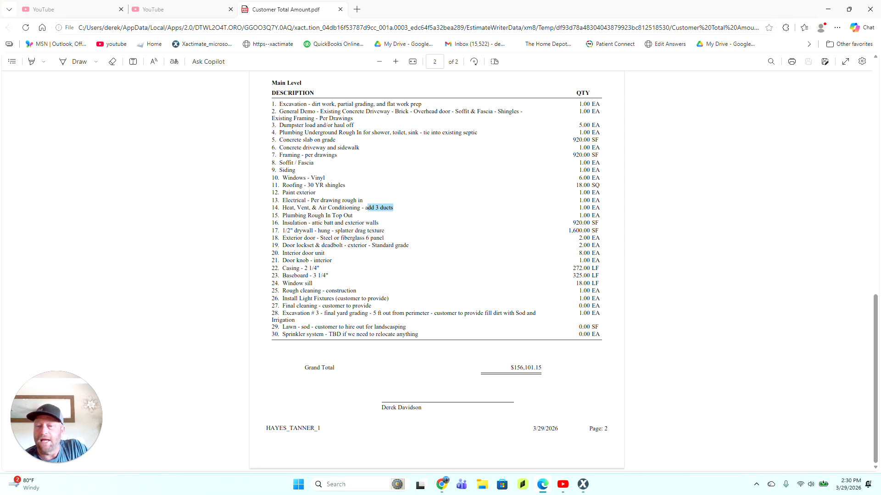
click(370, 207)
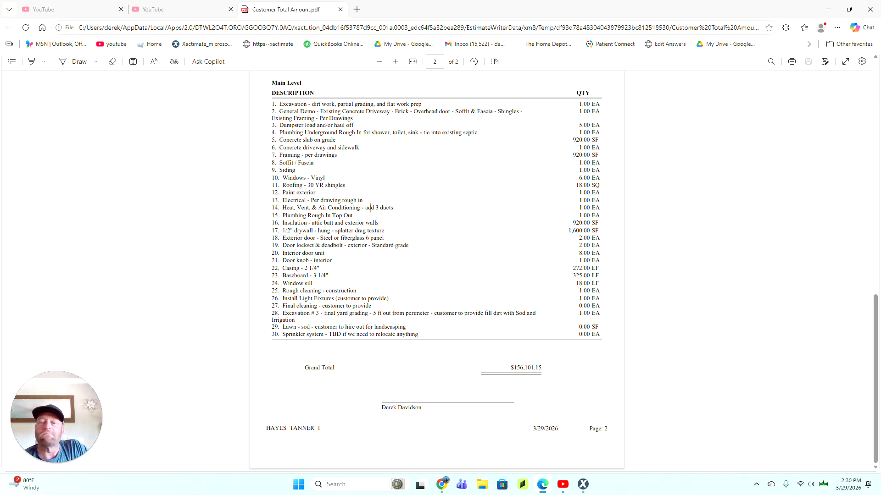
drag(362, 208, 393, 208)
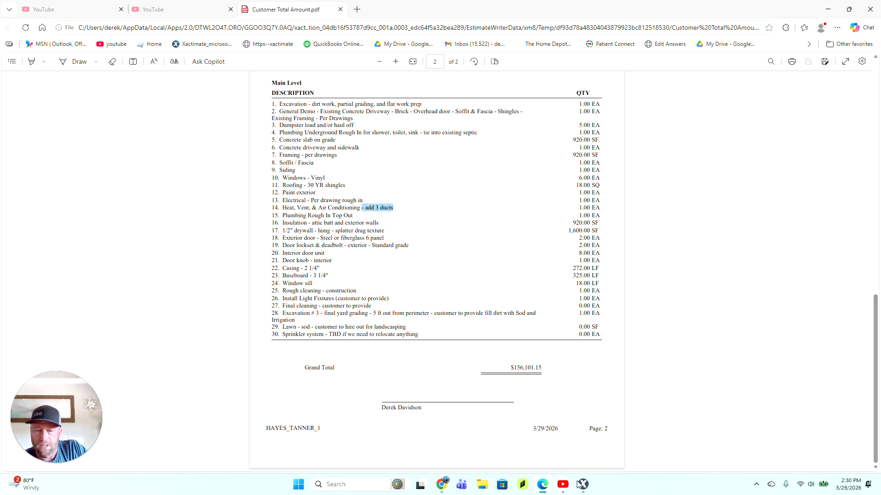
click(339, 9)
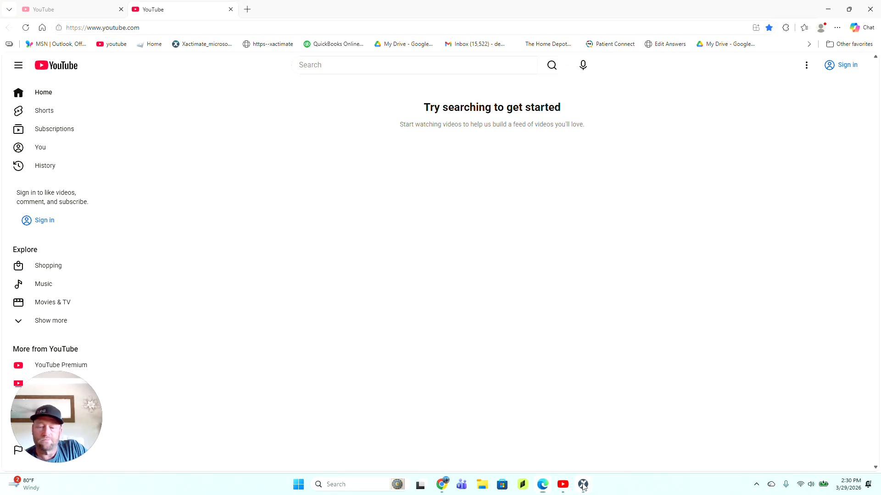
click(582, 484)
click(53, 250)
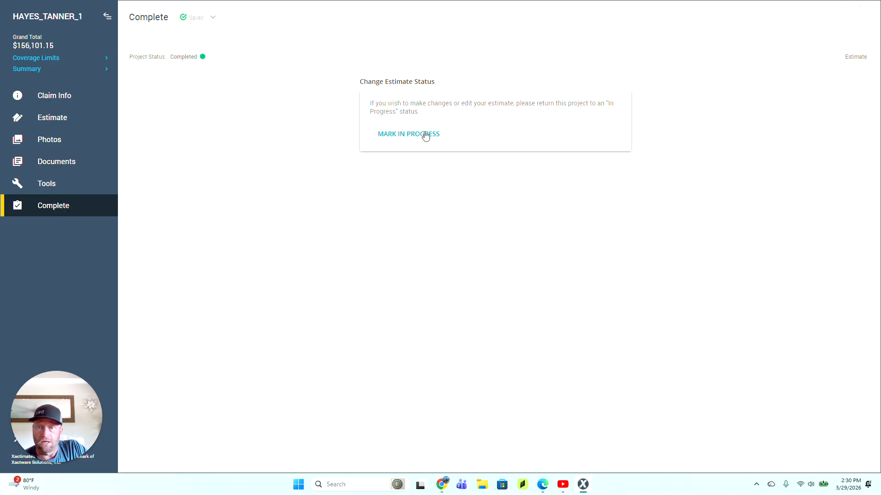
click(425, 136)
Step: Load the Heat, Vent, & Air Conditioning - add 3 ducts line in Estimate Items for editing
click(71, 116)
click(67, 161)
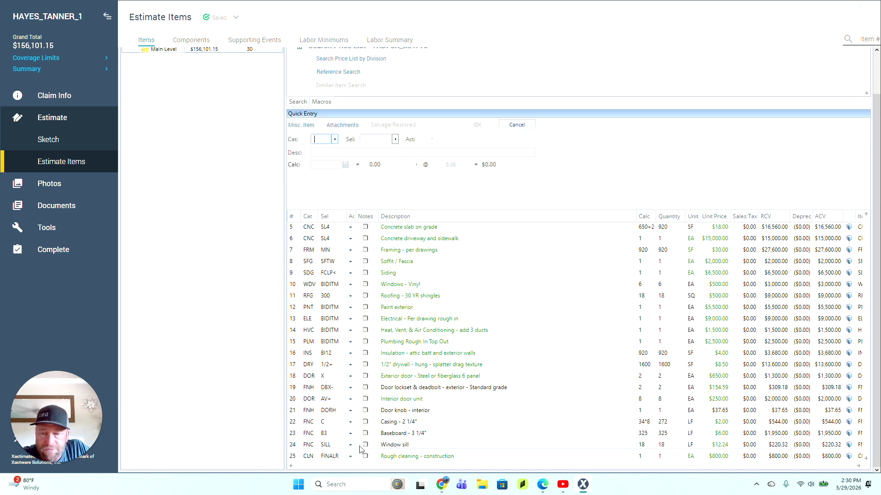
click(333, 331)
click(293, 341)
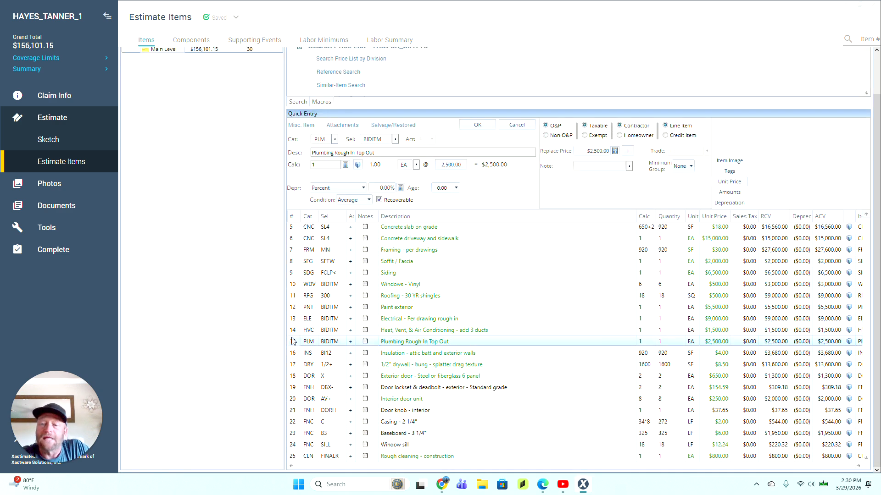
click(294, 331)
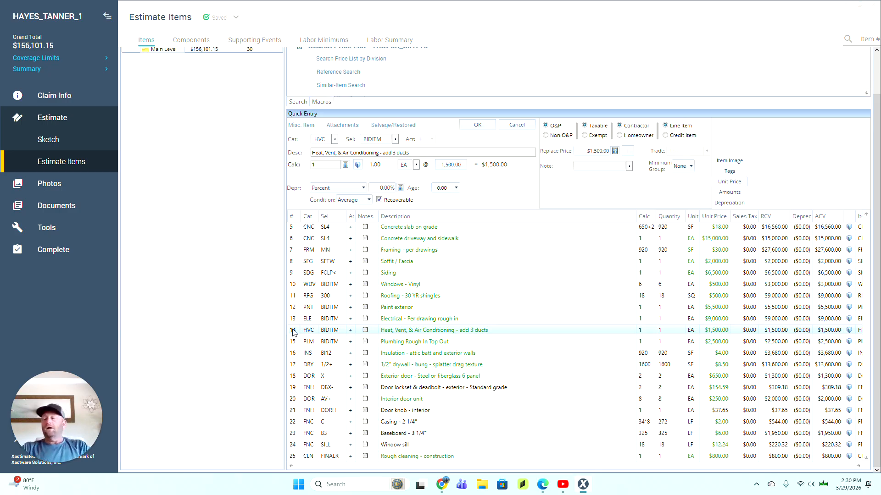
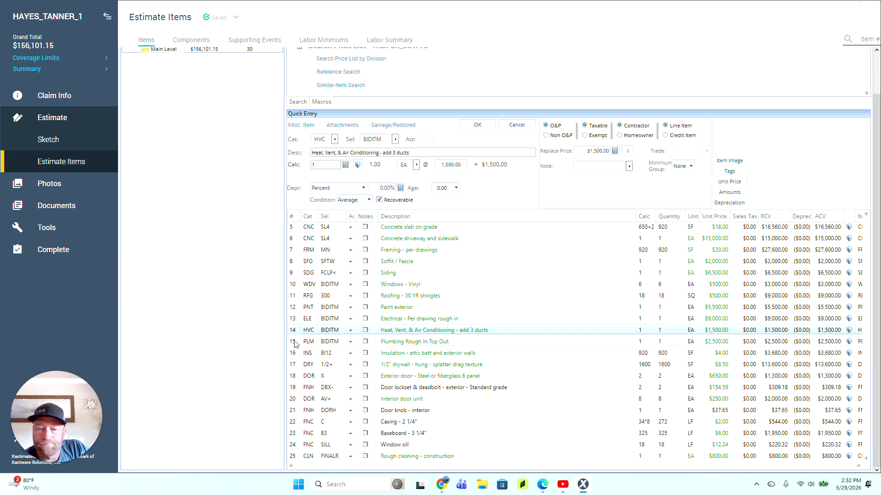
Step: Append 'to the rear addition using the existing unit - Add new mini split to gameroom' to line 14's description
click(458, 330)
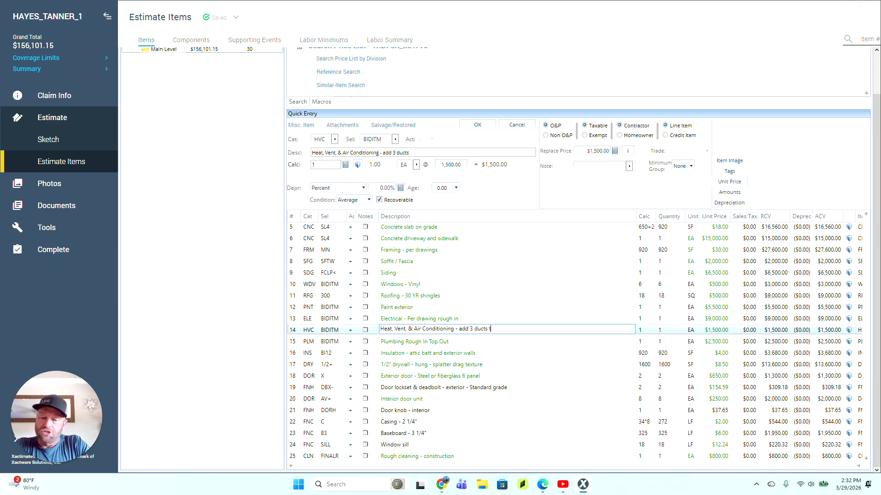
text(to the re)
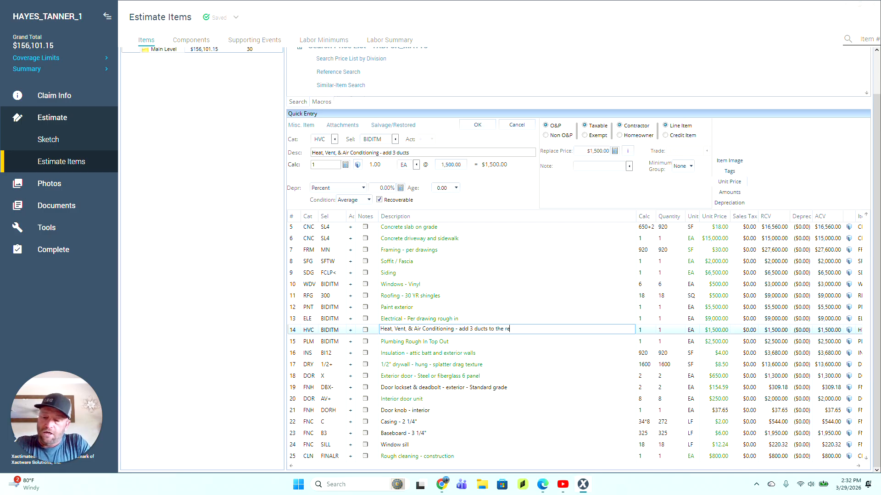
text(ar addition )
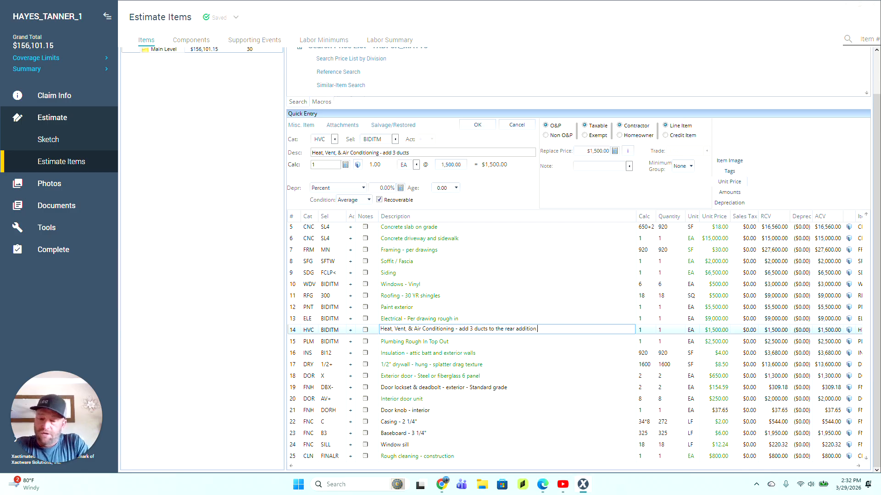
text(using the ex)
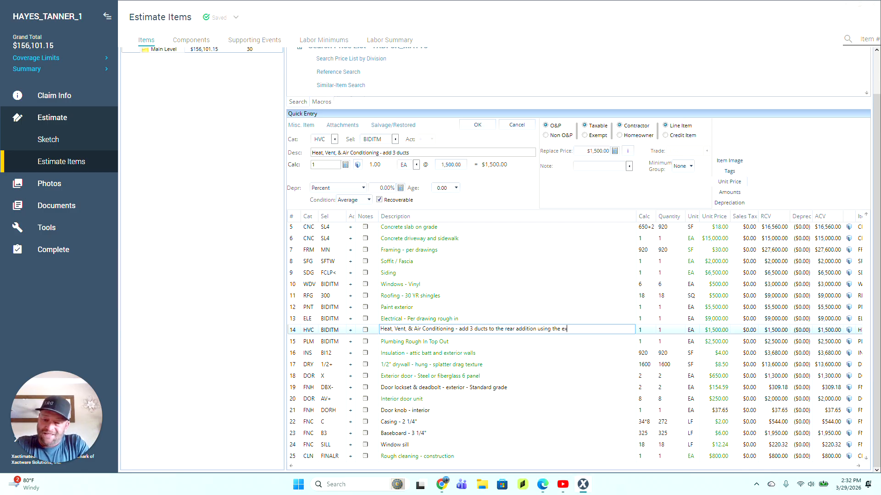
text(isting unit)
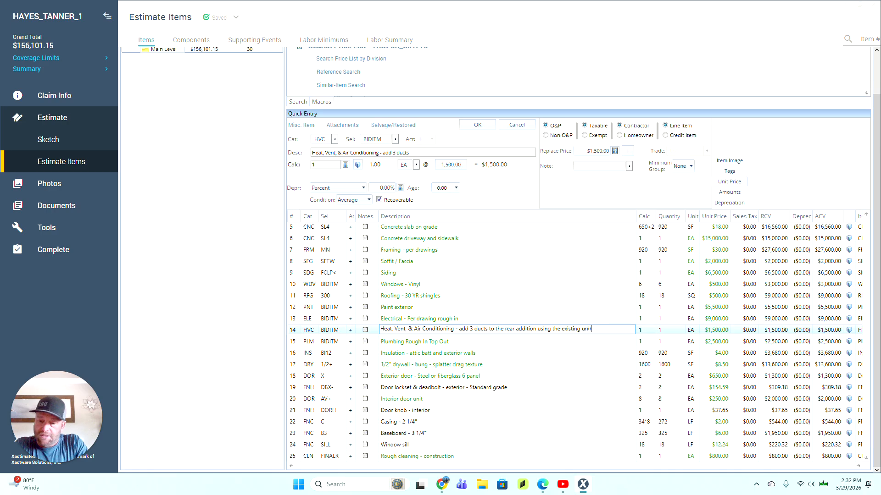
text( -)
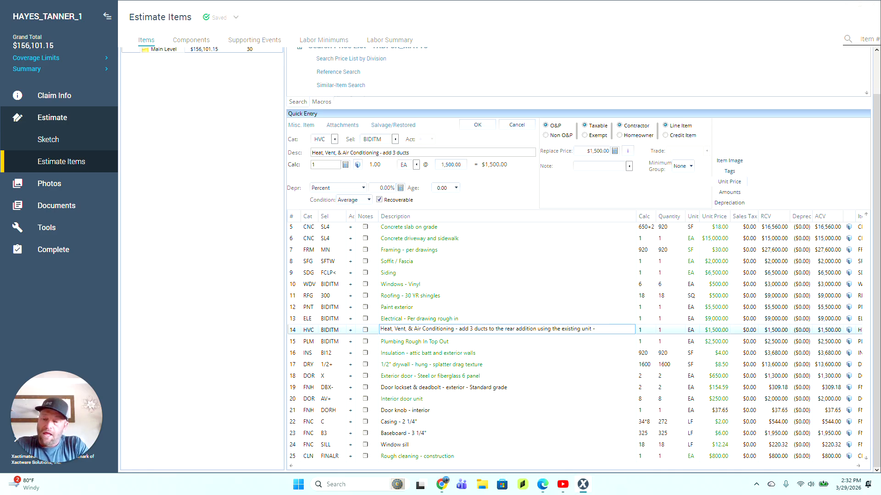
text( Add new)
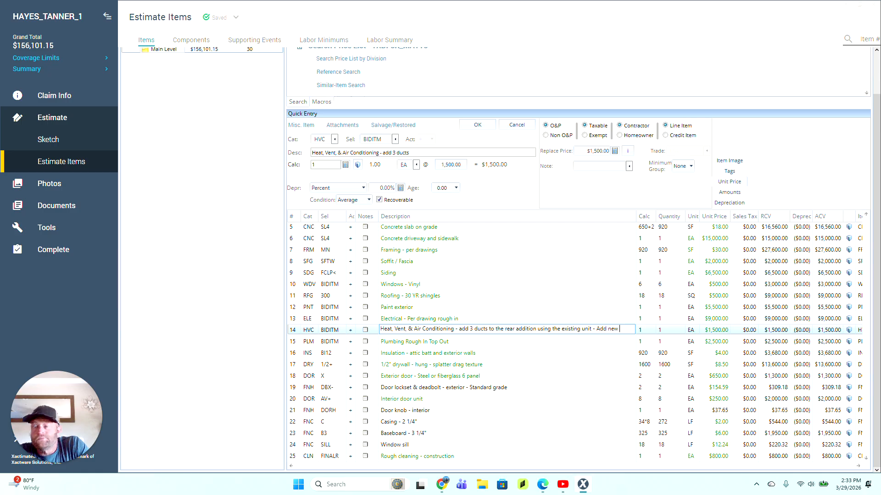
text(2.5)
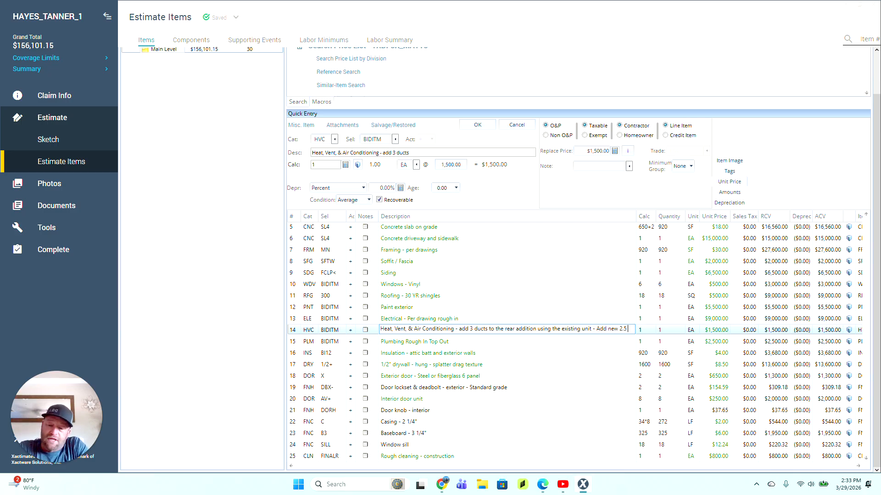
text( ton unit)
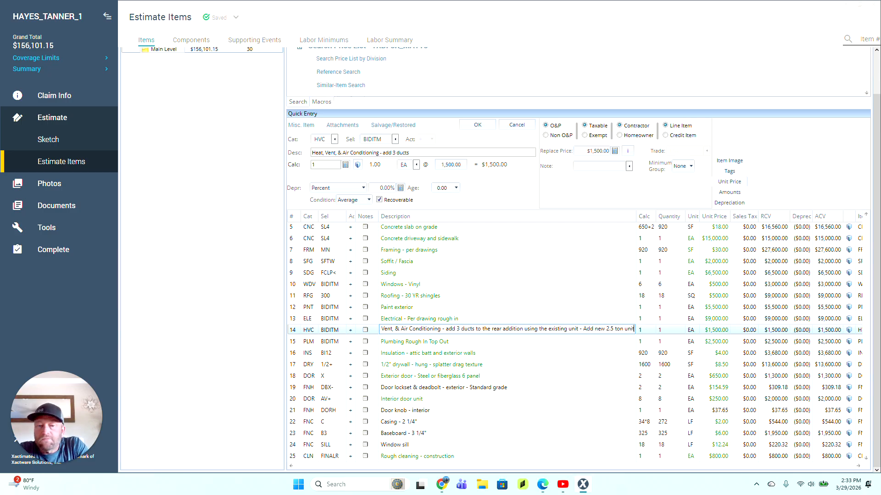
text( to)
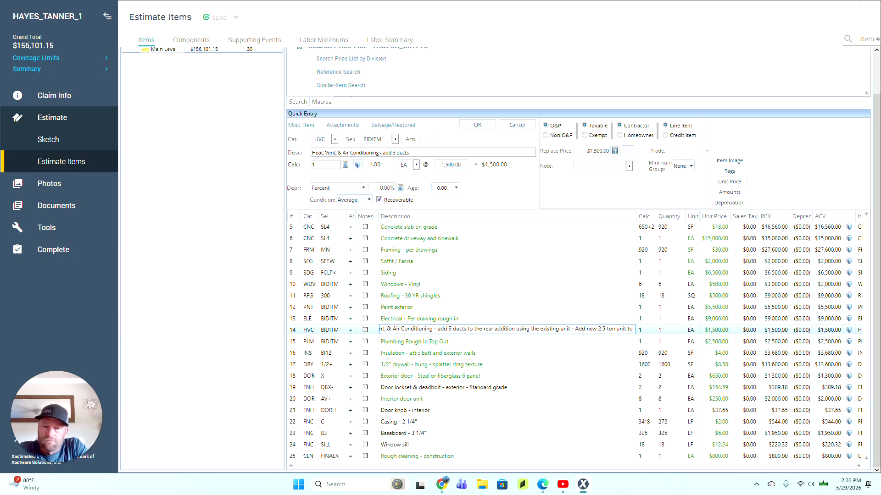
key(BackSpace)
key(BackSpace)
key(BackSpace)
key(BackSpace)
key(BackSpace)
key(BackSpace)
key(BackSpace)
key(BackSpace)
key(BackSpace)
key(BackSpace)
key(BackSpace)
key(BackSpace)
key(BackSpace)
key(BackSpace)
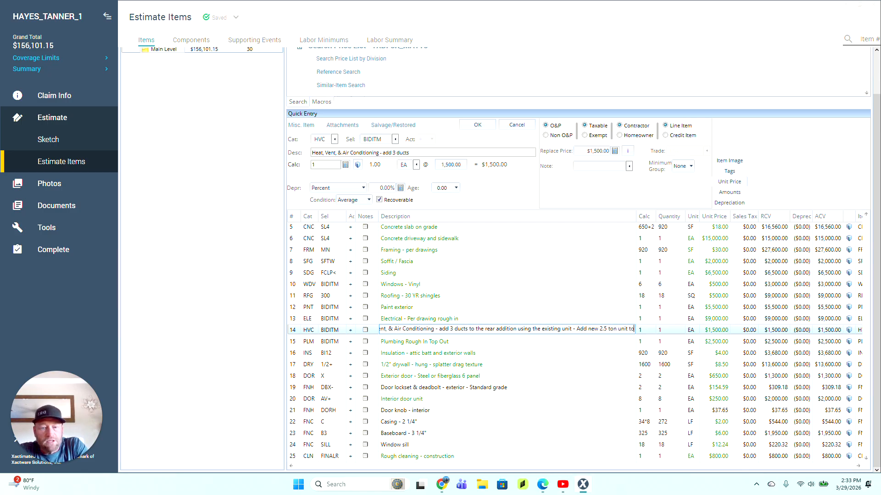
key(BackSpace)
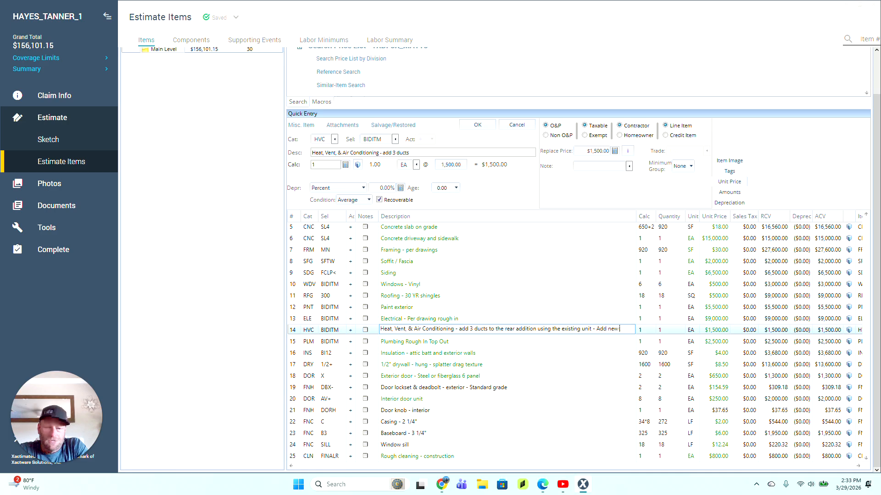
text(mini spl)
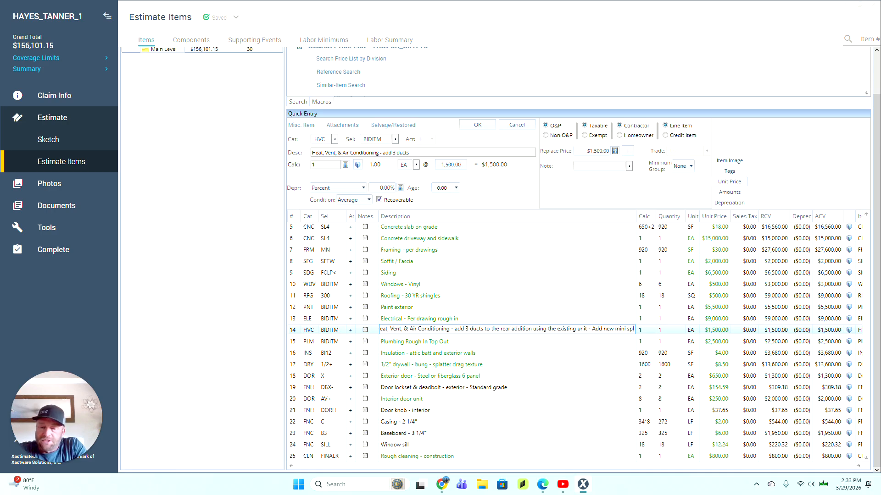
text(it to gameroom)
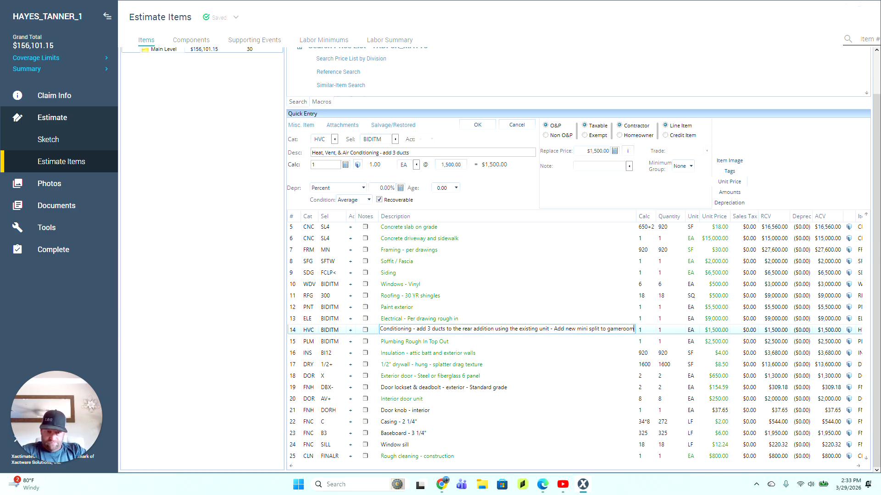
key(Return)
Step: Set the HVAC line's replacement price to $8,500
text(8500)
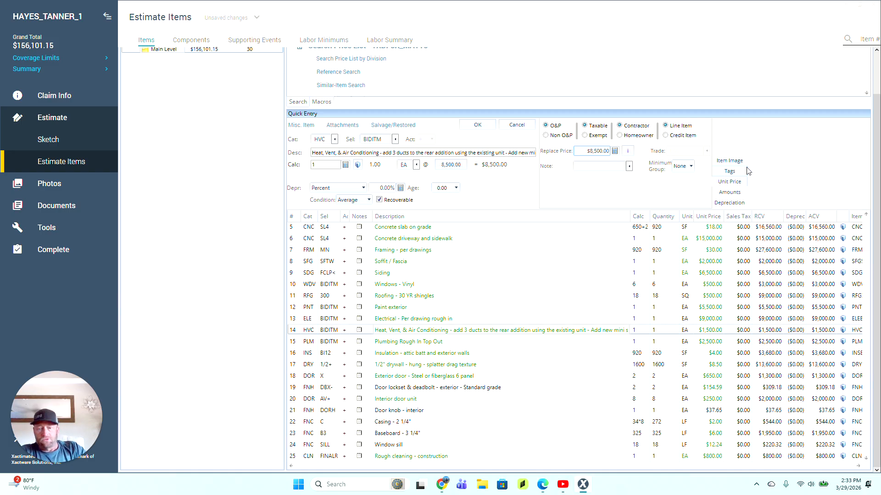
click(291, 347)
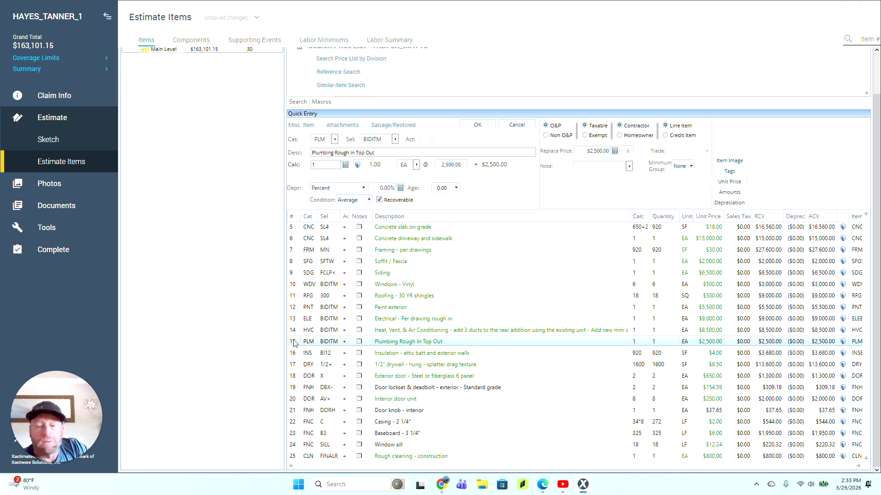
click(293, 353)
click(294, 343)
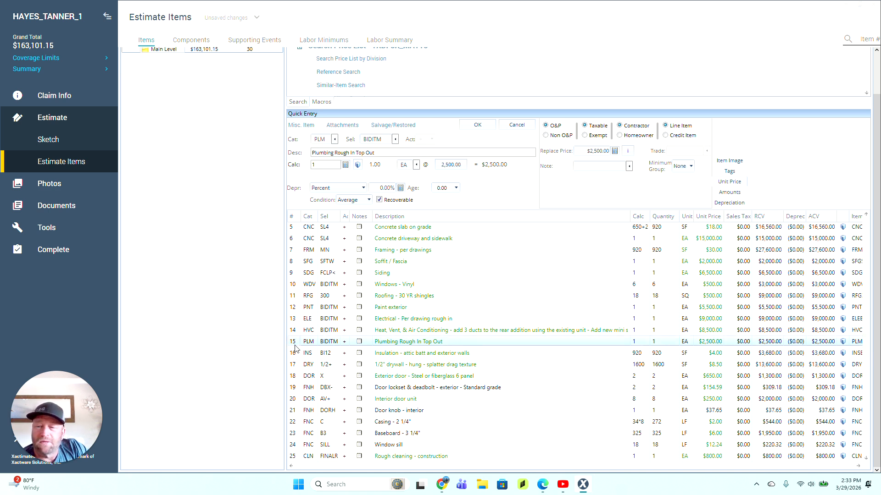
click(295, 349)
click(296, 342)
click(297, 356)
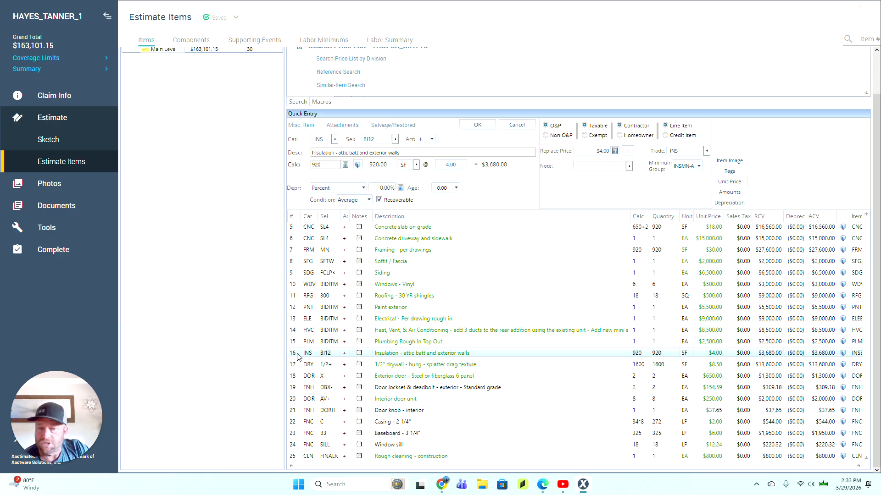
click(297, 365)
click(299, 354)
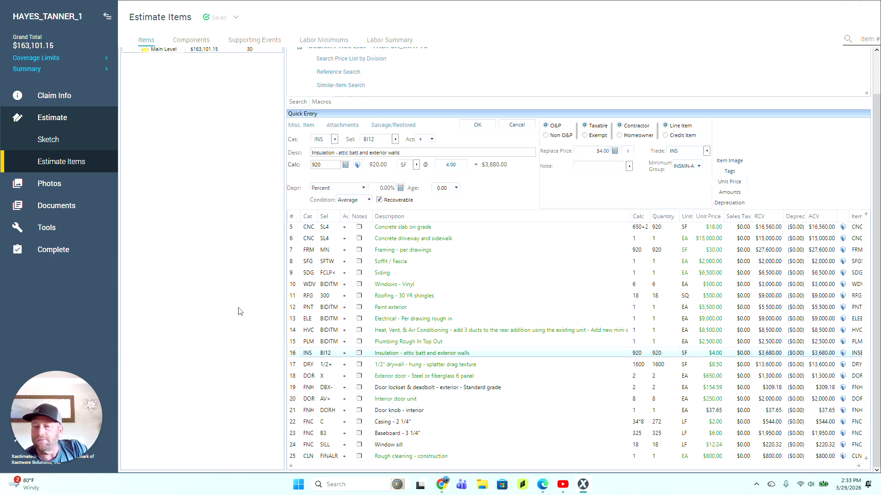
Step: Pass the inspection, mark the estimate complete, and preview the Customer Total Amount report
click(78, 251)
click(439, 133)
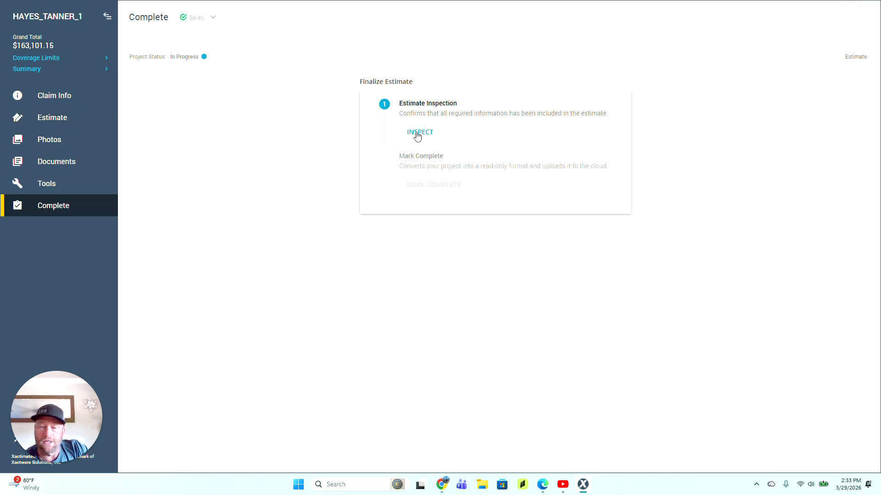
click(703, 382)
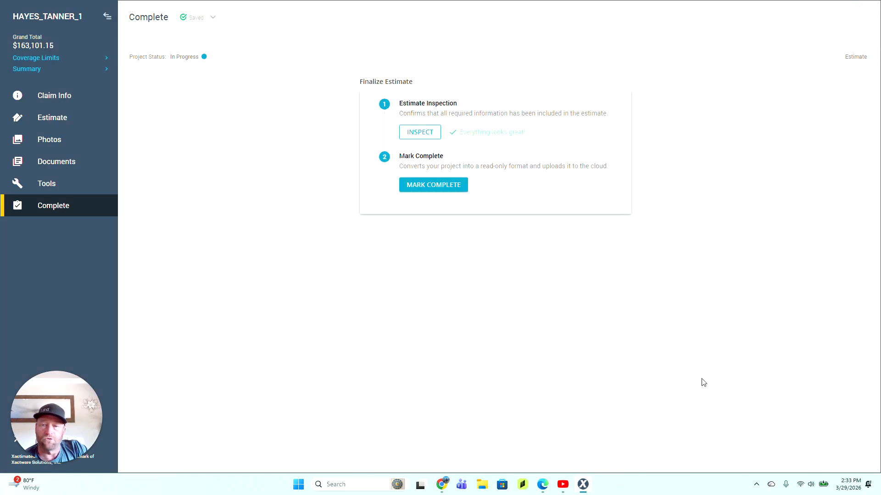
click(448, 187)
click(54, 164)
click(52, 183)
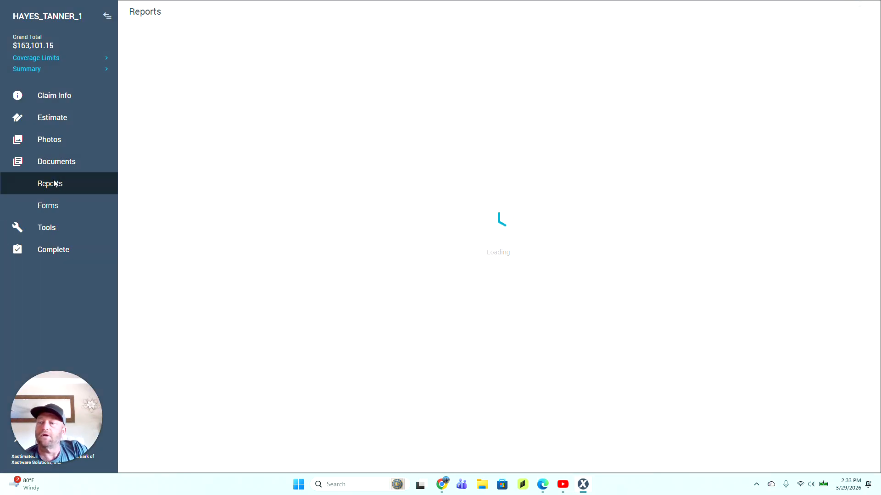
click(349, 302)
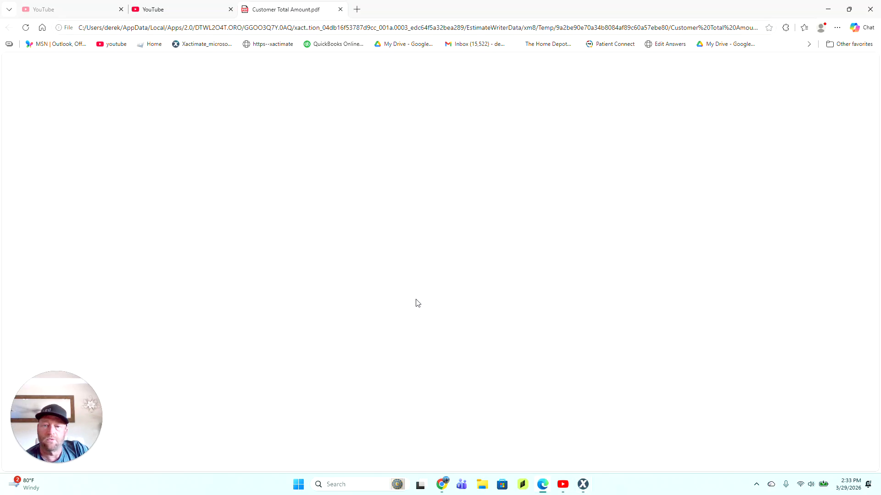
Step: Review the Customer Total Amount PDF, checking the Standard grade and cleaning lines, then close it
scroll(416, 300, down, 12)
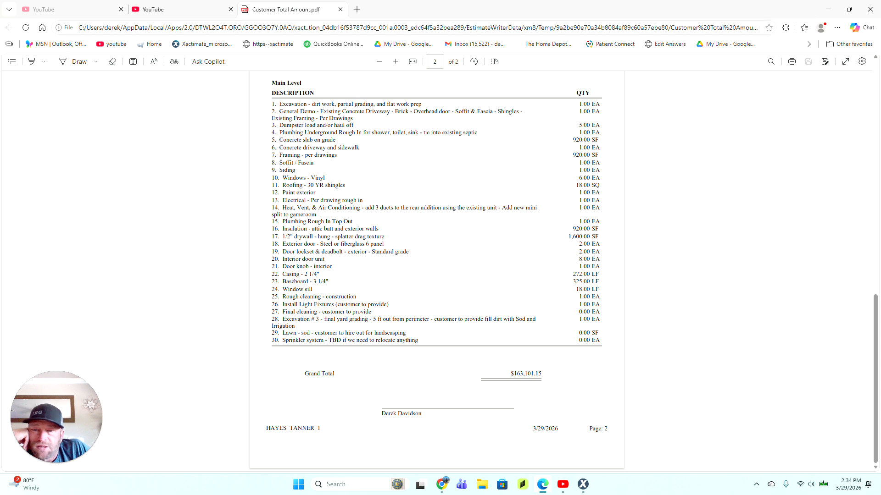
mouse_move(372, 252)
mouse_down()
mouse_move(407, 251)
mouse_move(368, 251)
mouse_up()
click(403, 252)
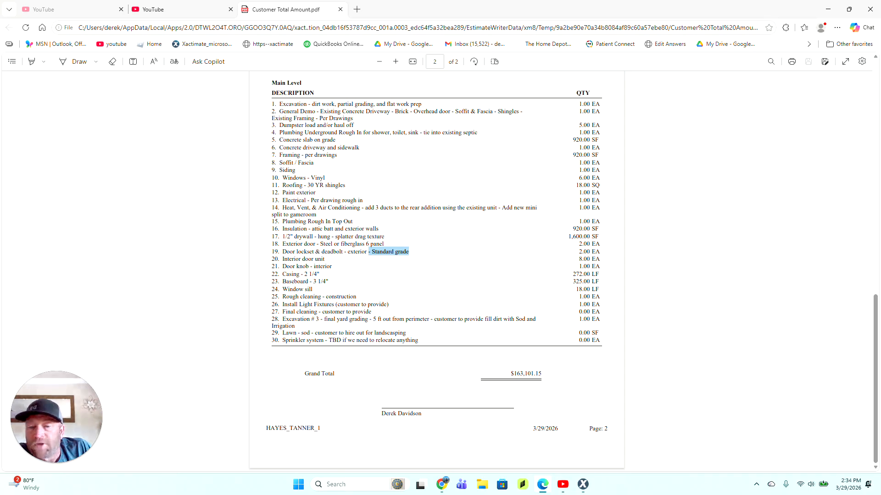
drag(282, 297, 353, 297)
click(285, 313)
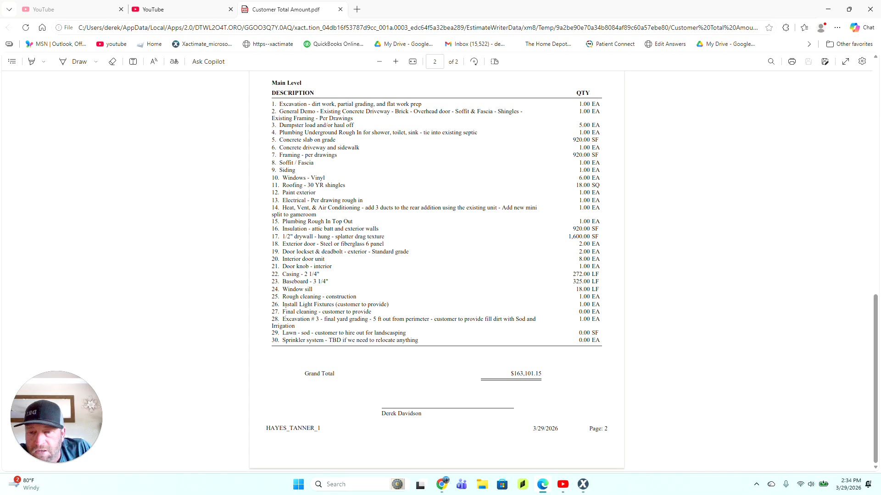
drag(282, 312, 371, 312)
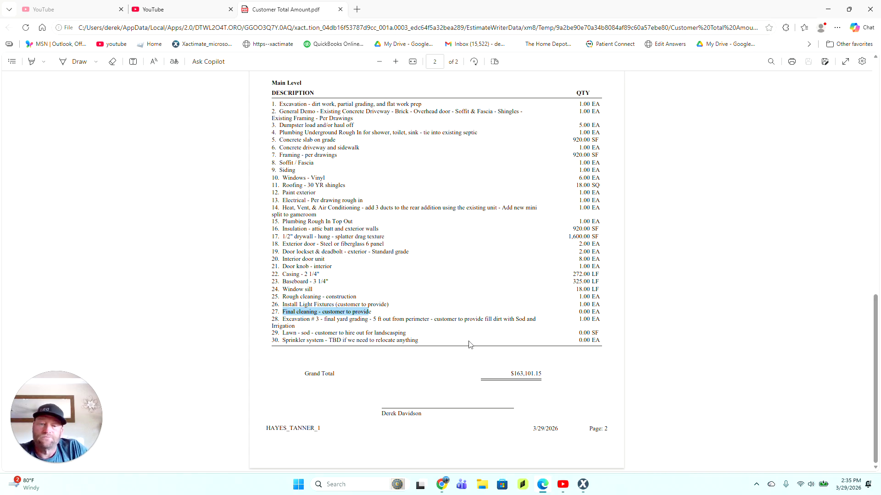
scroll(470, 353, up, 5)
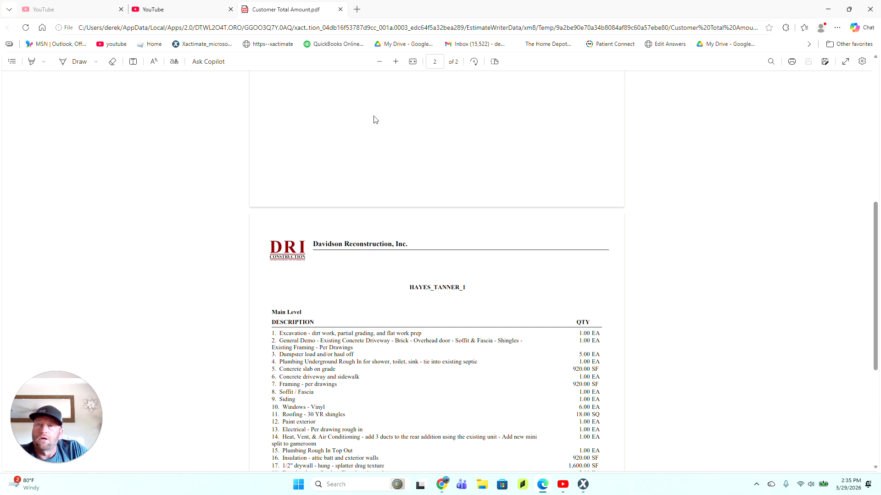
click(343, 10)
click(582, 487)
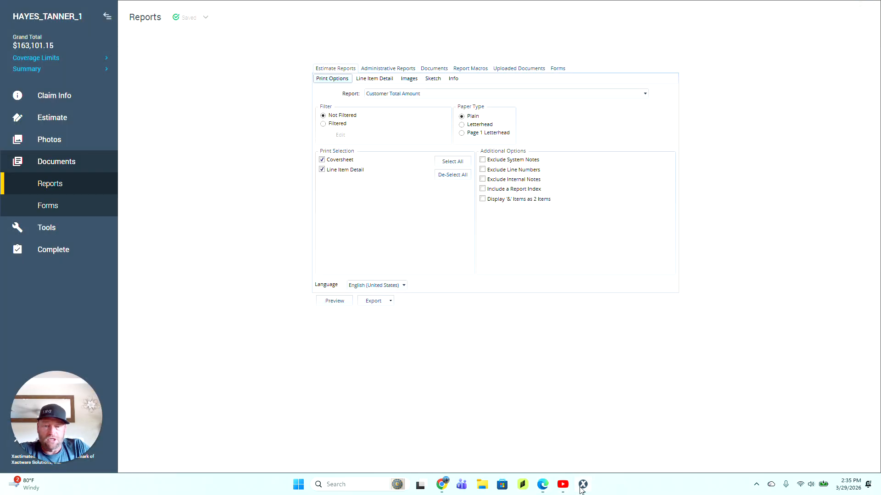
click(63, 255)
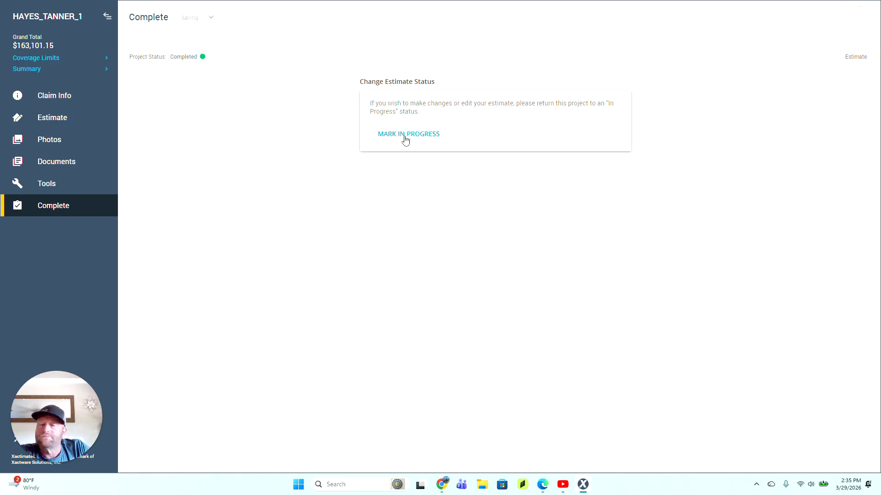
click(405, 136)
click(71, 118)
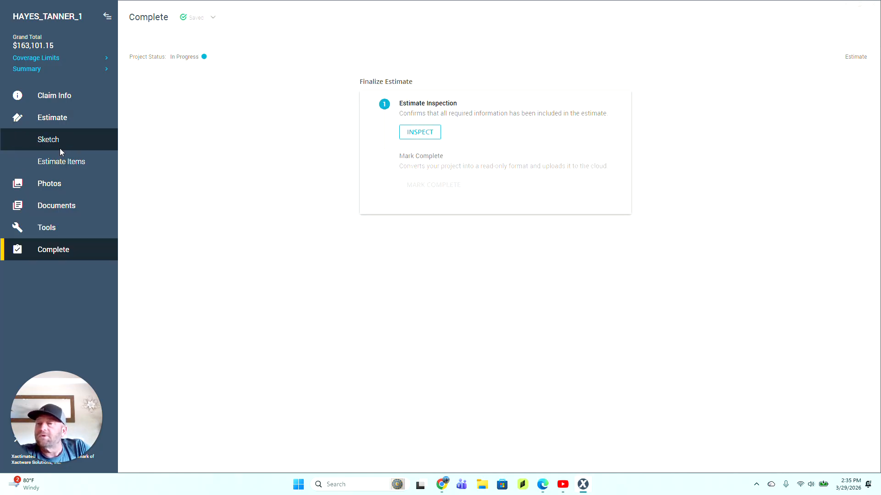
click(56, 162)
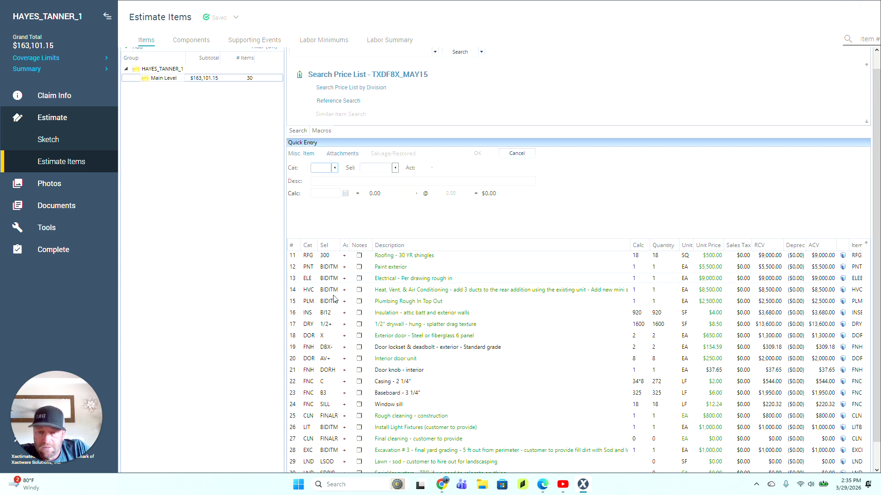
Step: Move Rough cleaning below Install Light Fixtures and Excavation #3 above Rough cleaning
scroll(336, 301, down, 1)
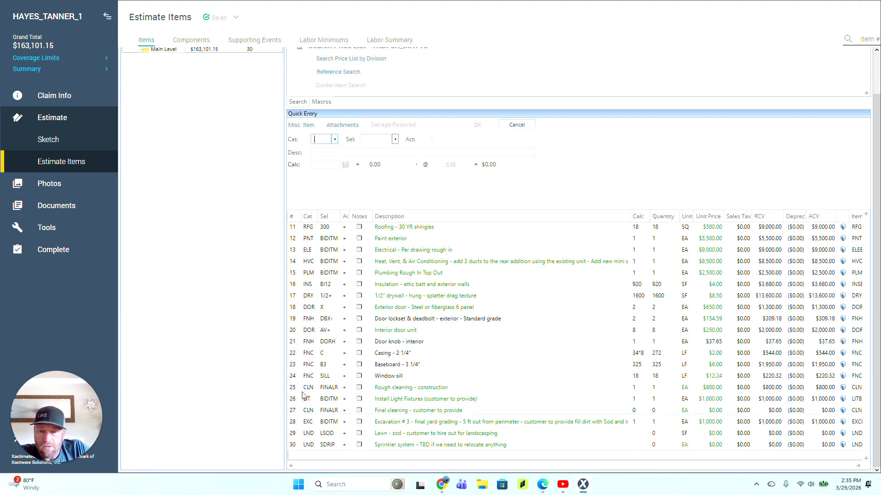
drag(295, 389, 296, 412)
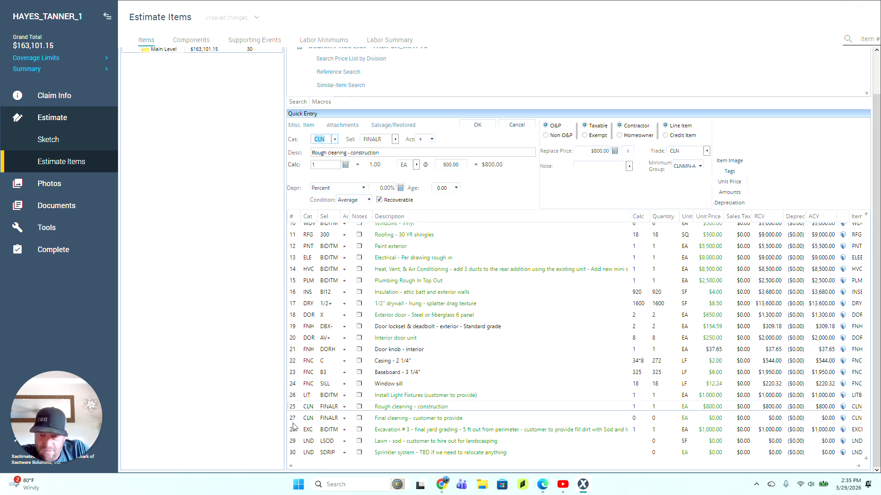
click(294, 430)
drag(294, 433, 297, 412)
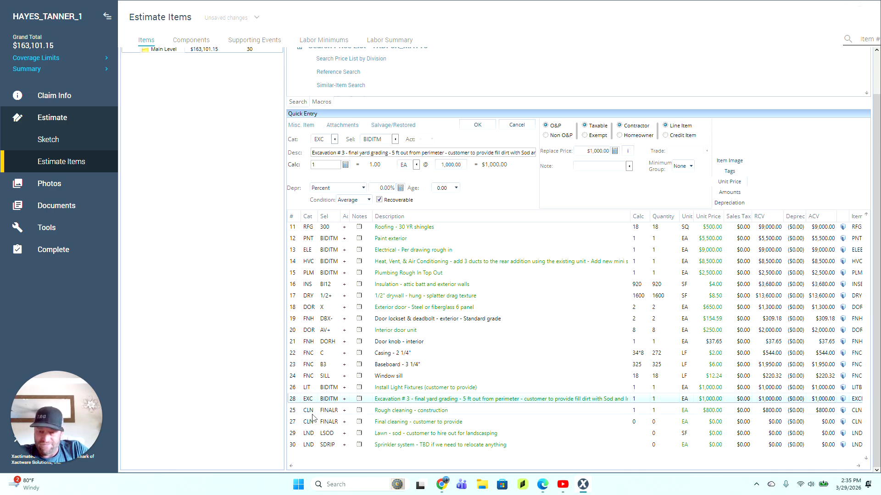
click(294, 412)
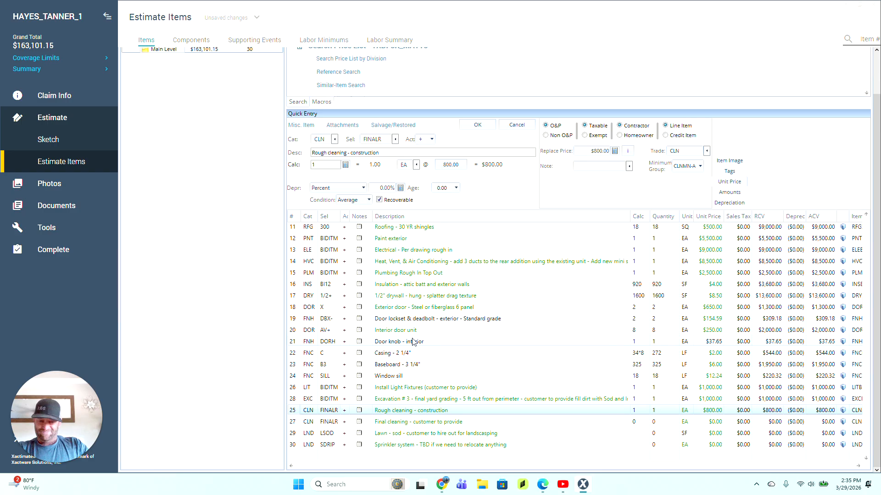
Step: Set the interior door knob quantity to 8 and drop '- Standard grade' from the Door lockset description
click(640, 343)
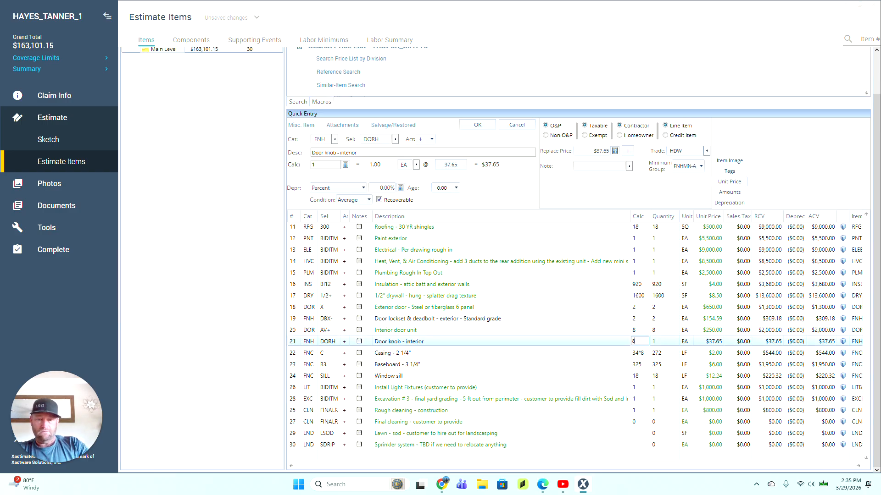
key(Return)
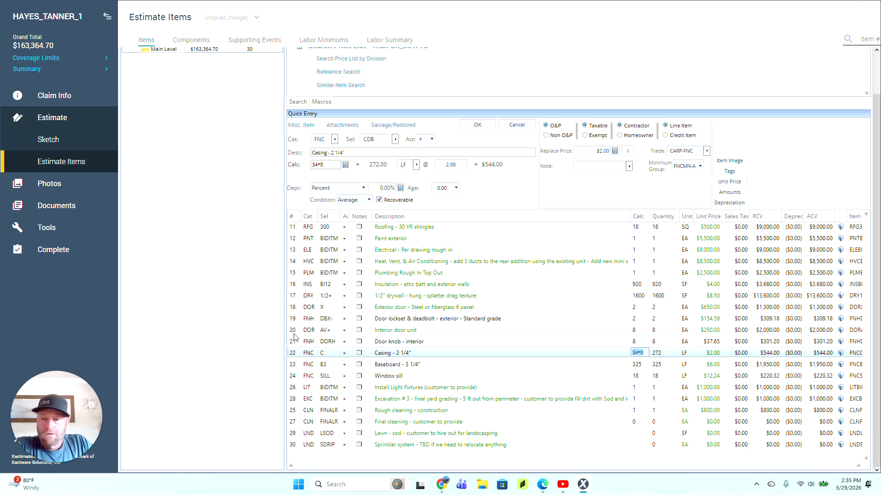
click(294, 335)
click(294, 320)
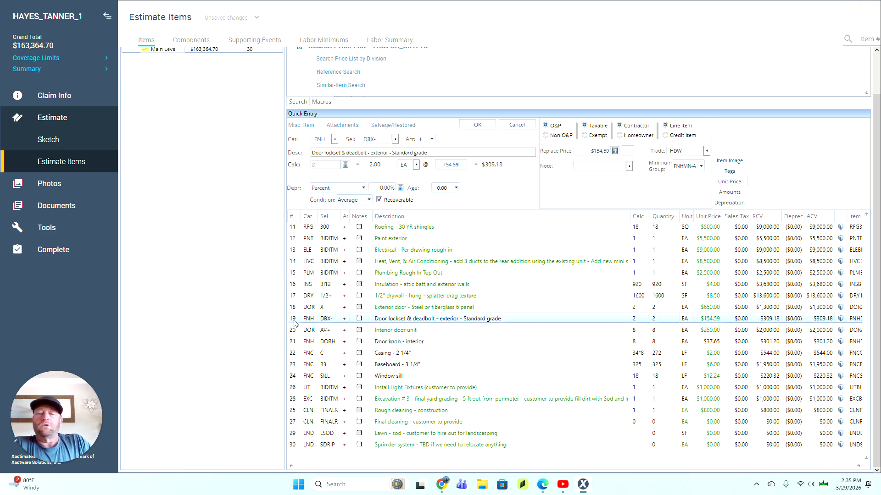
click(486, 320)
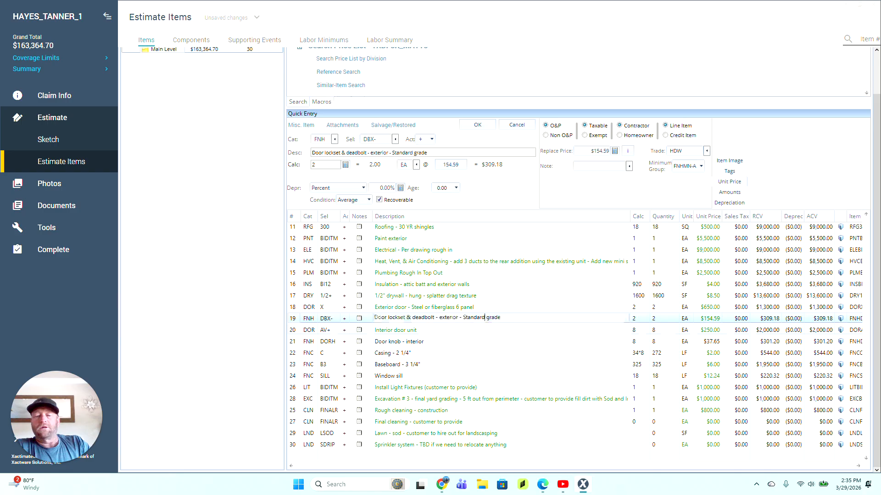
drag(460, 318, 586, 293)
key(BackSpace)
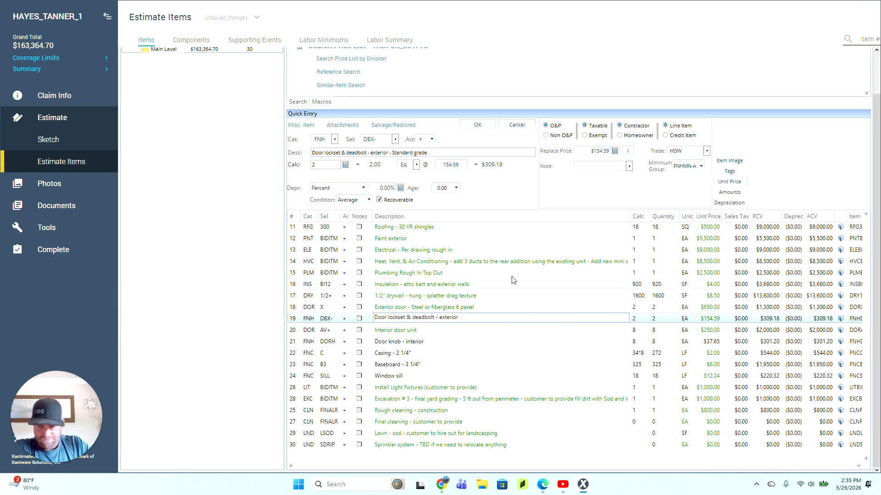
click(295, 308)
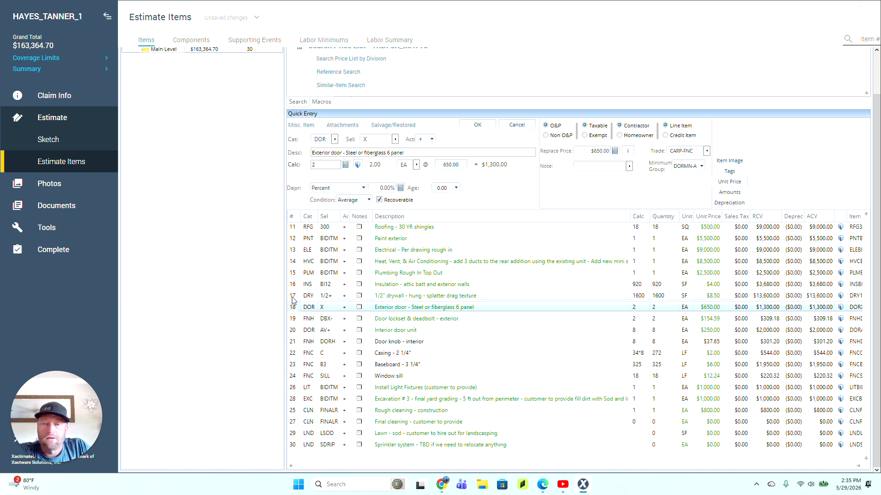
Step: Extend the Insulation description to cover the new living space additions
click(296, 287)
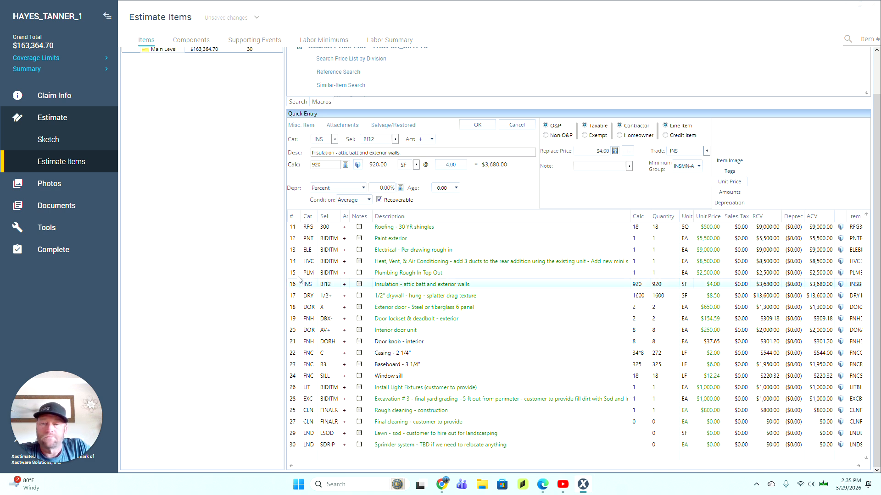
click(298, 276)
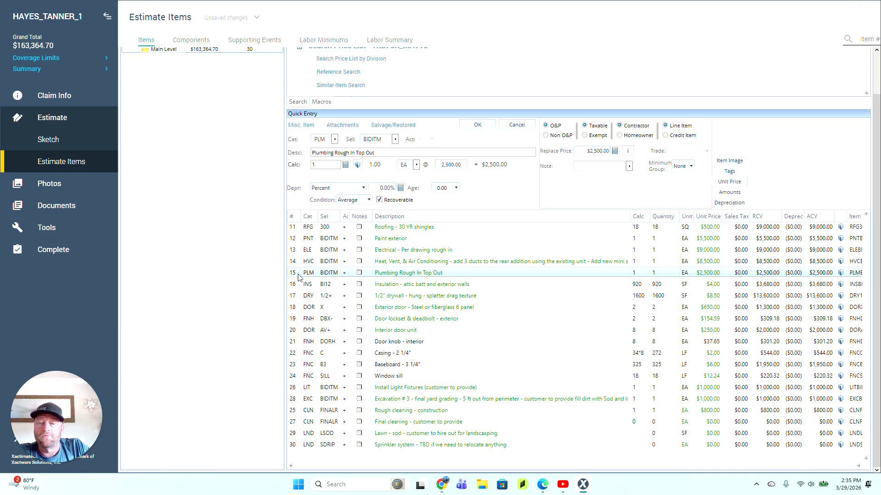
click(300, 287)
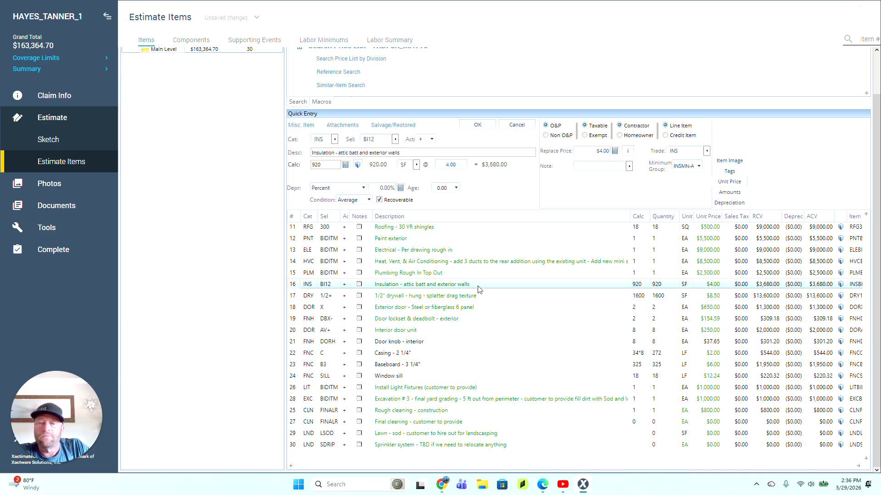
click(422, 284)
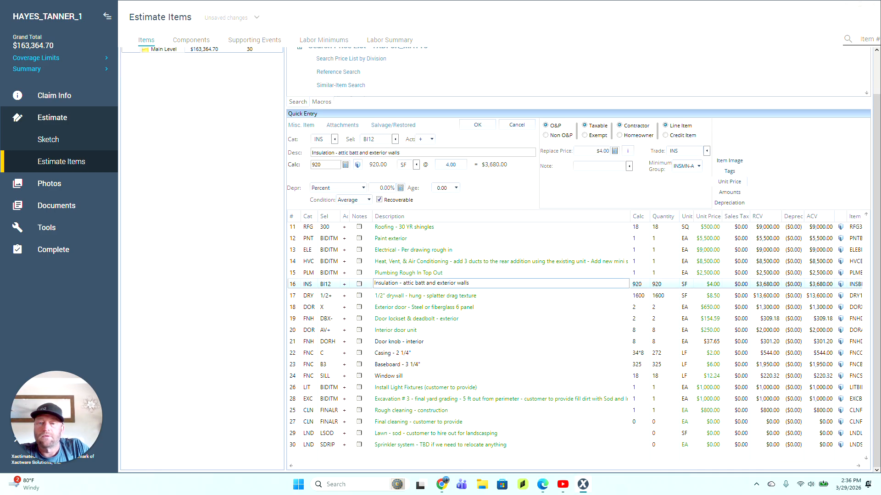
text(on)
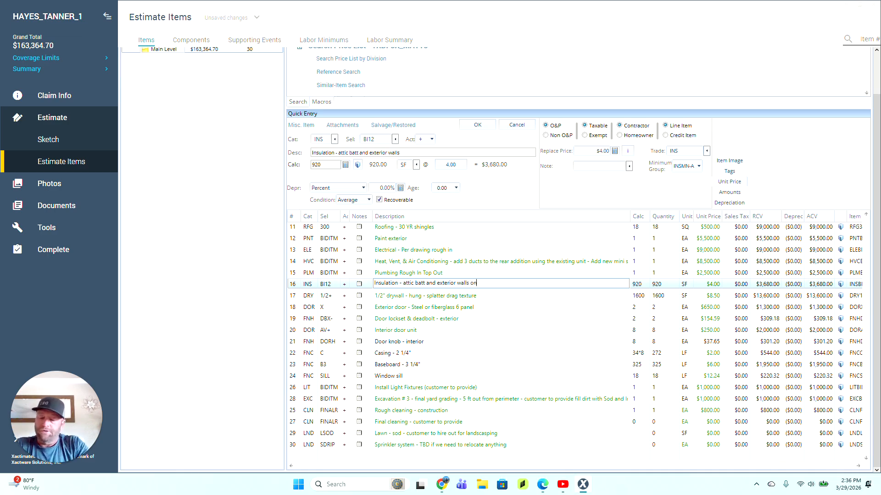
text( n)
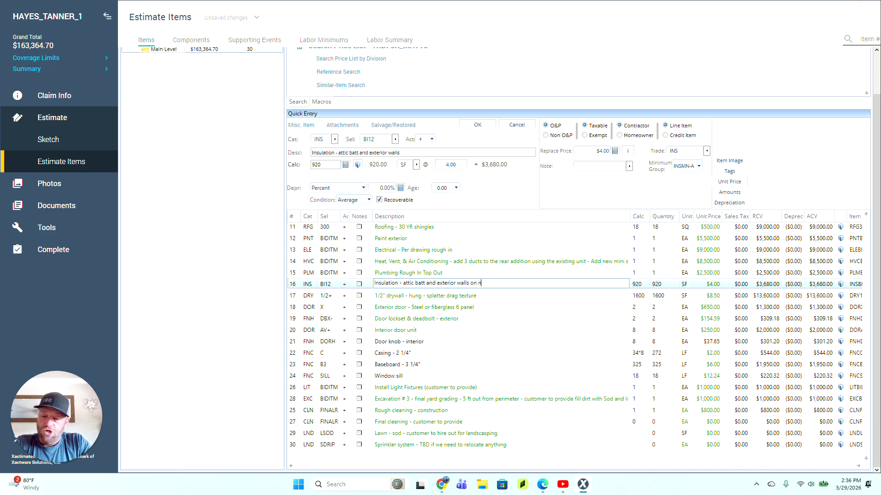
text(ew addit)
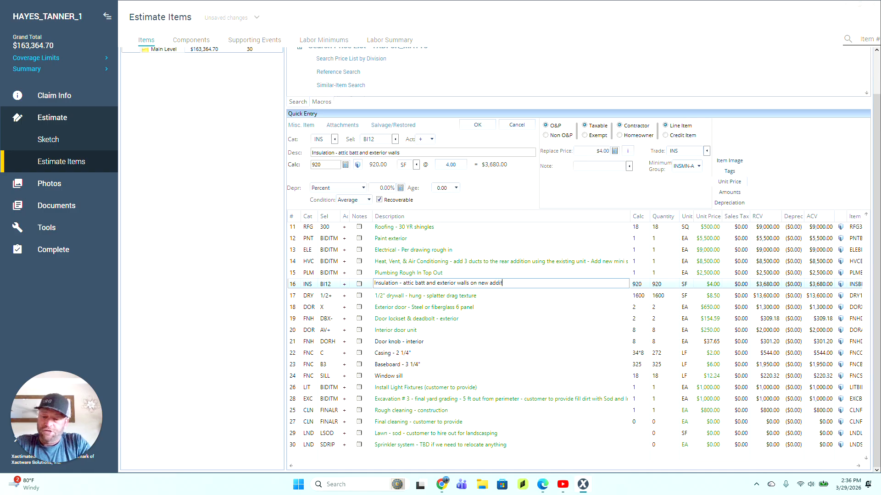
key(BackSpace)
key(BackSpace)
key(BackSpace)
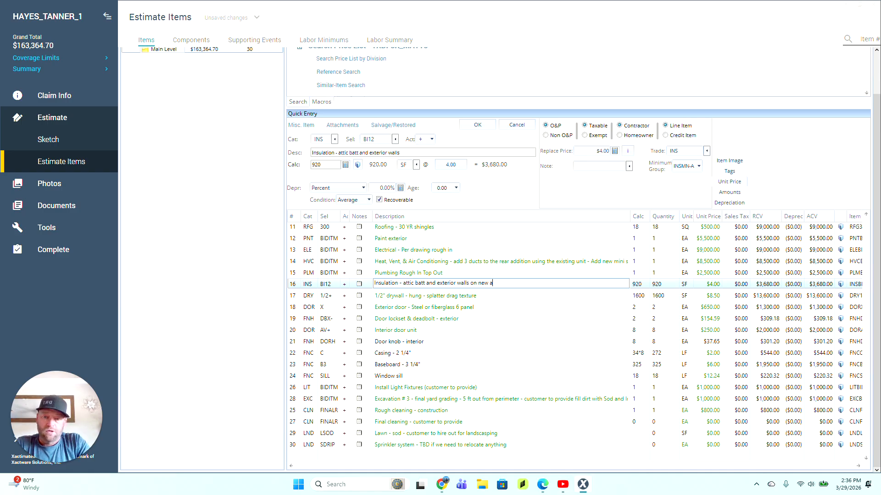
text(living)
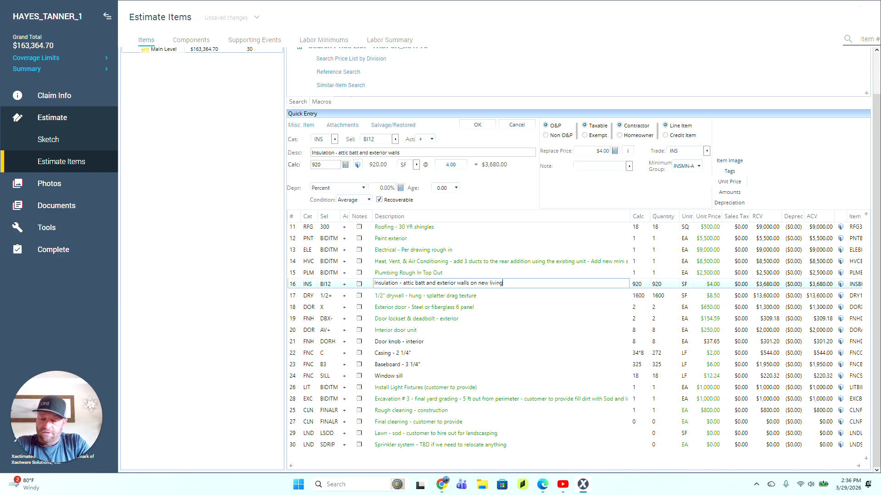
text( space additions)
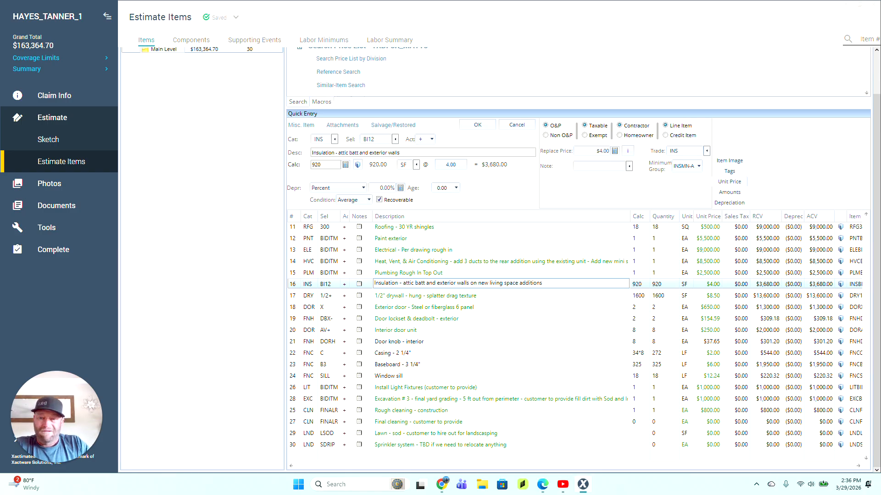
click(479, 296)
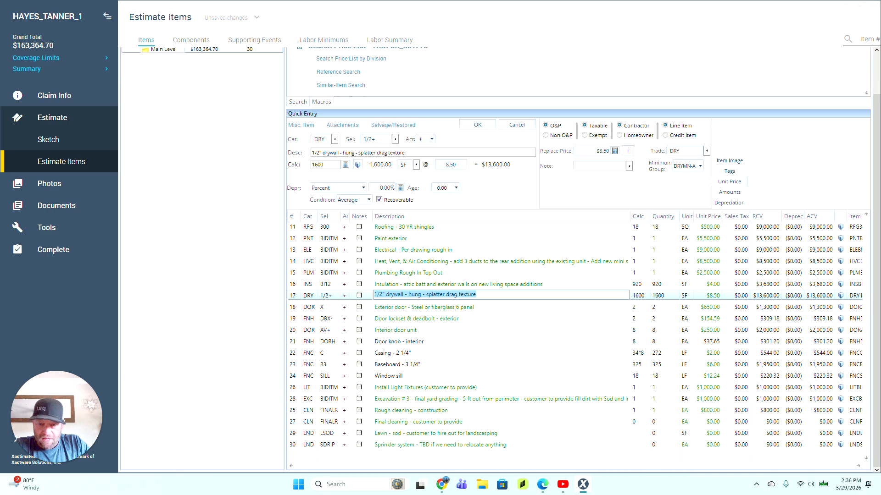
click(489, 307)
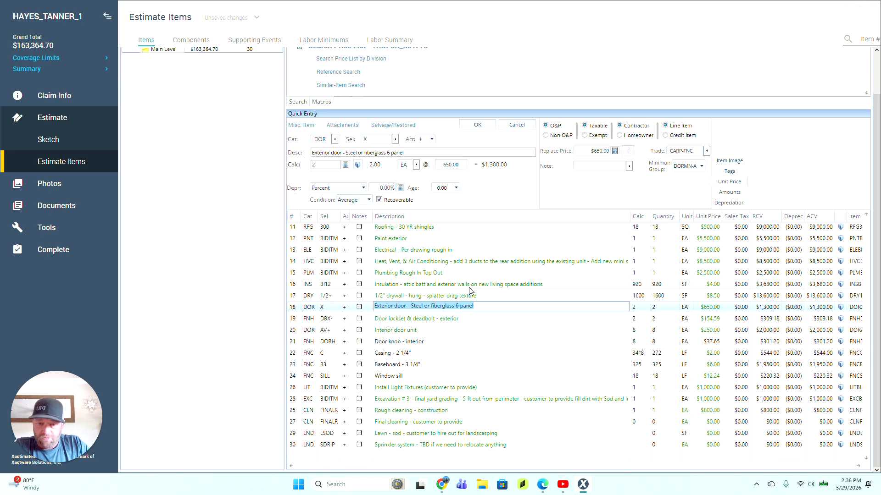
click(456, 285)
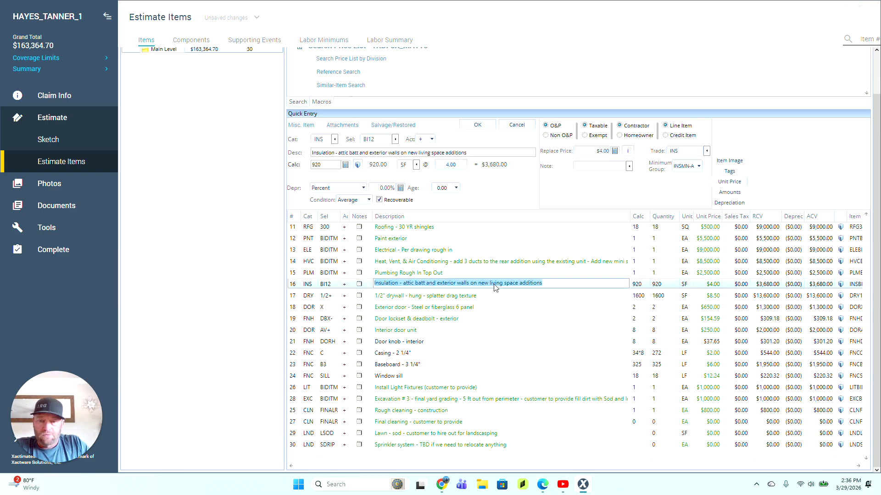
Step: Add 'on new walls and ceilings' to the end of the drywall description
click(490, 297)
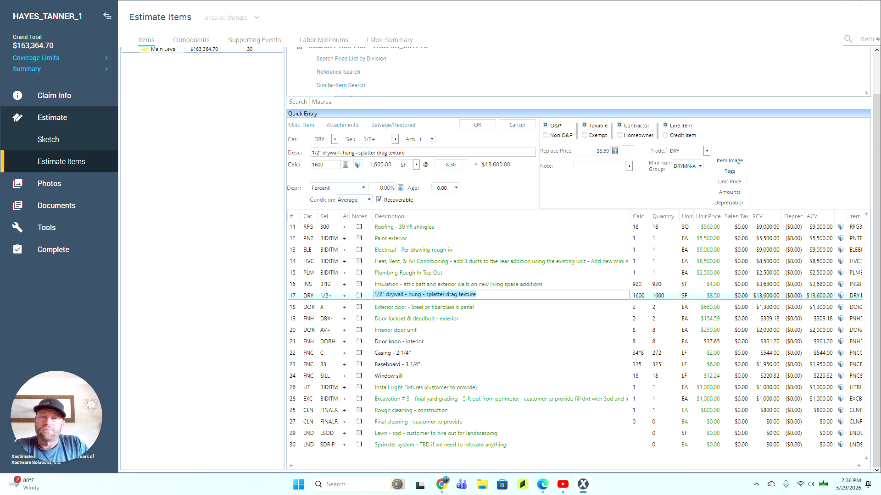
click(487, 296)
text(on)
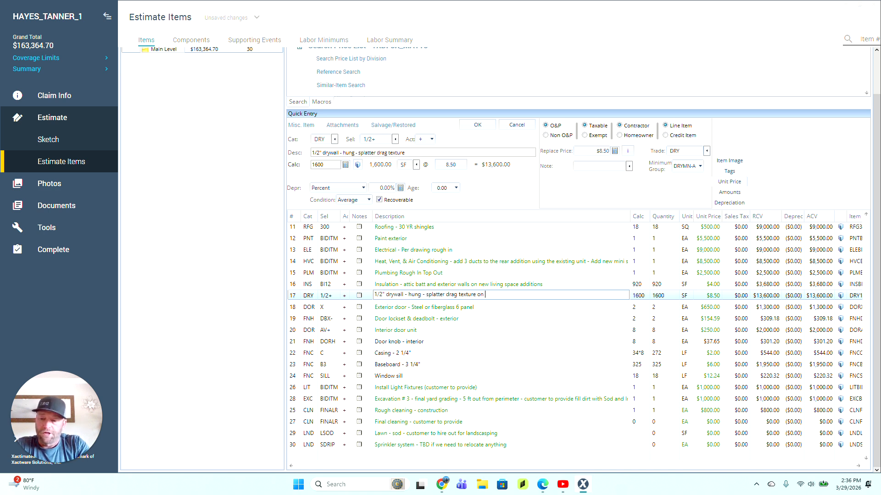
text( new walls )
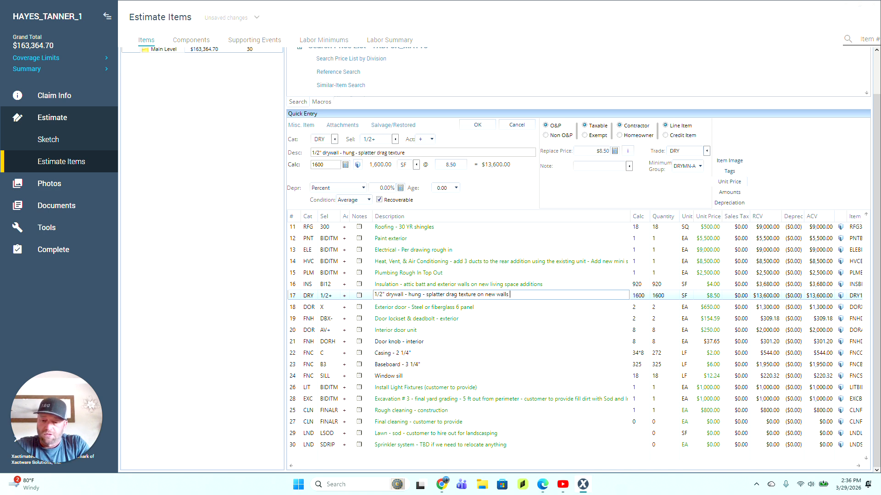
text(and ceilings)
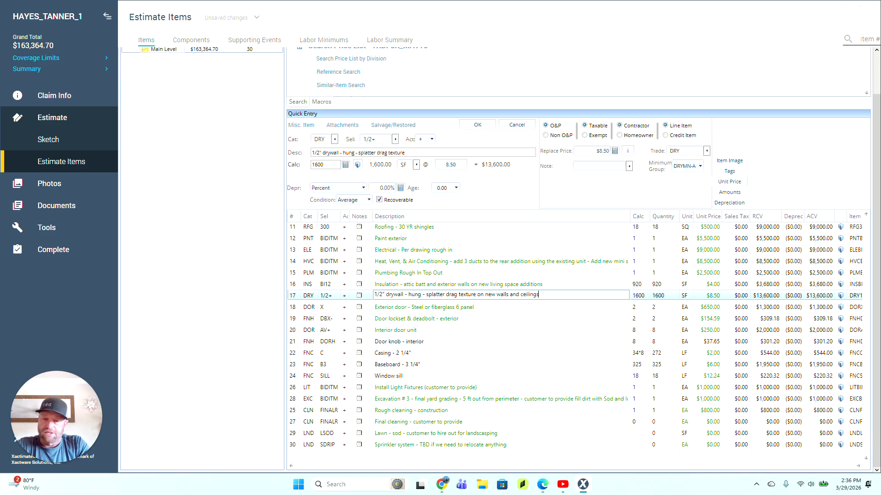
click(294, 310)
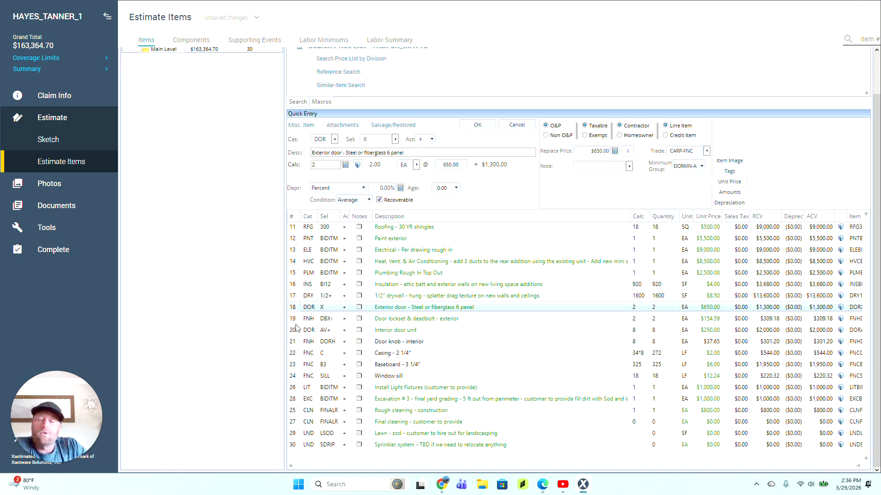
click(296, 320)
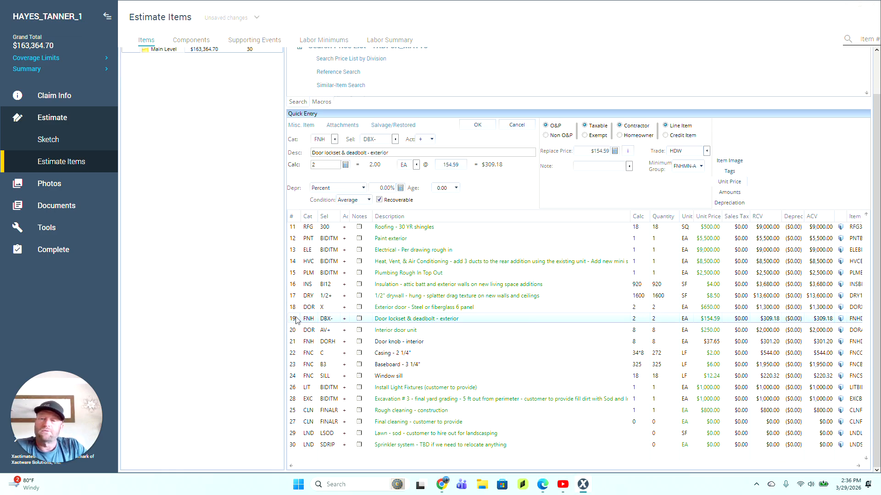
click(293, 312)
click(292, 321)
click(295, 310)
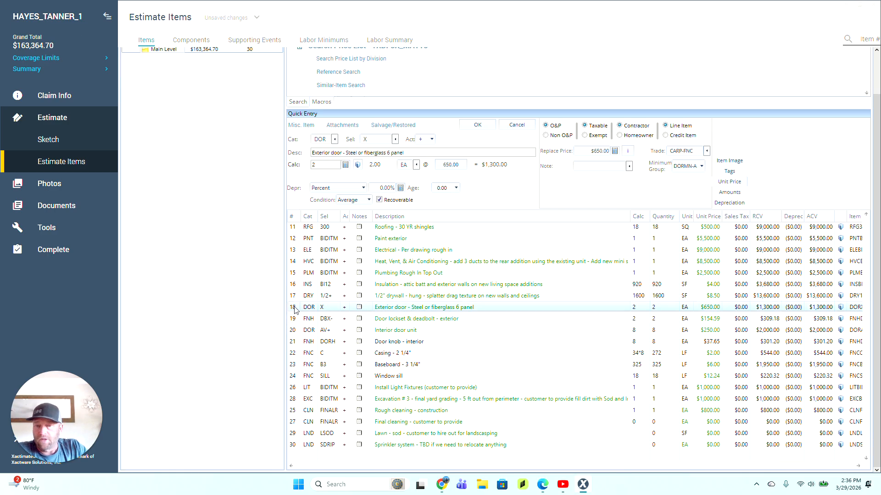
click(296, 320)
click(292, 450)
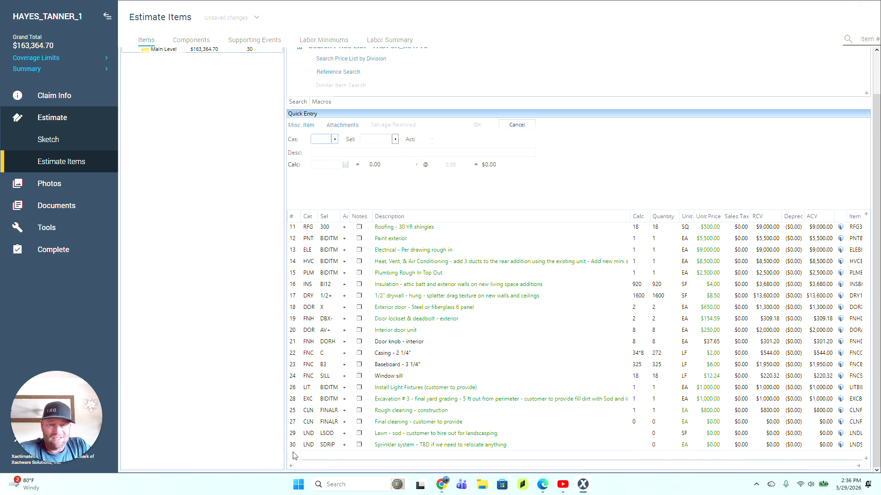
Step: Inspect the estimate, mark it Completed, and accept resequencing the line numbers
click(54, 250)
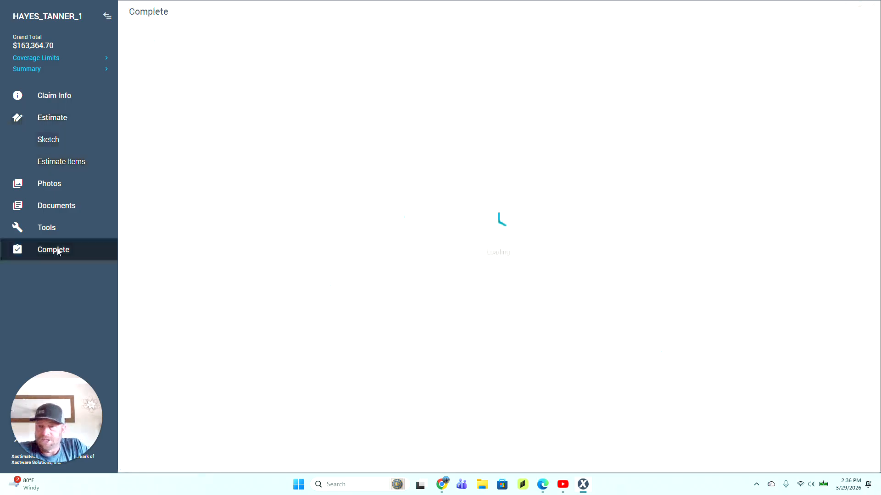
click(427, 134)
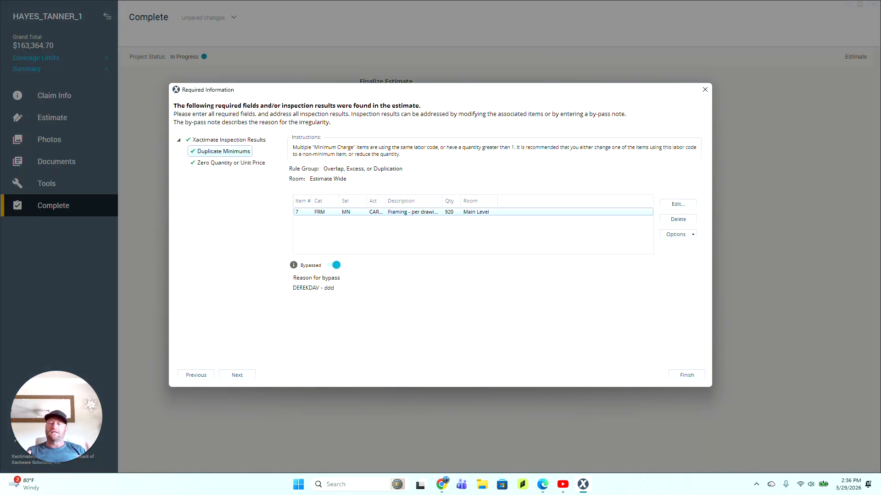
click(698, 377)
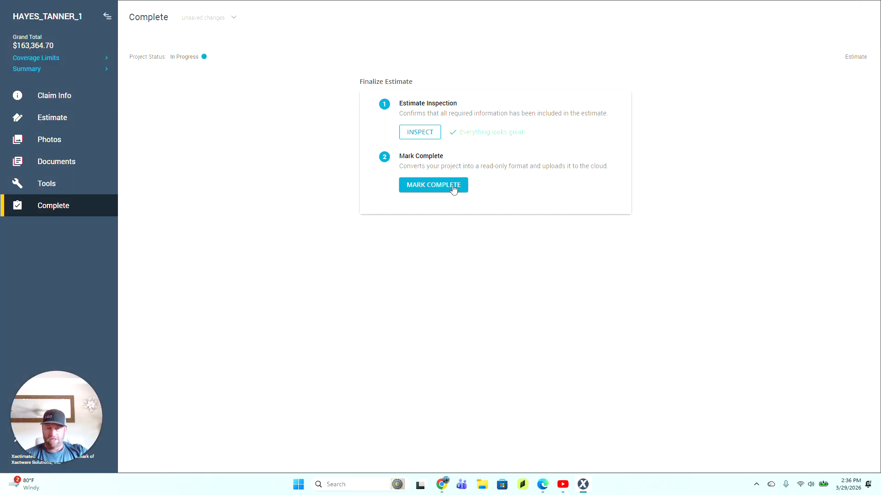
click(452, 188)
click(522, 270)
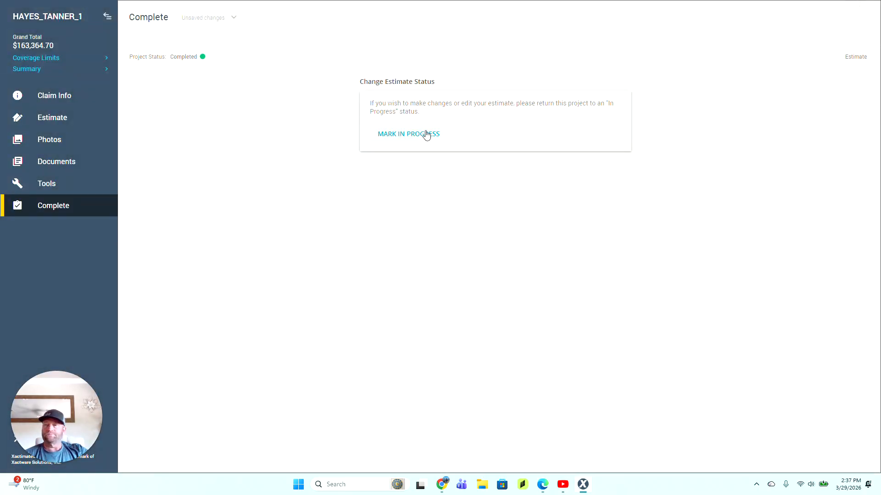
Step: Look over the estimate line items, then open the Claim Info page
click(75, 118)
click(60, 162)
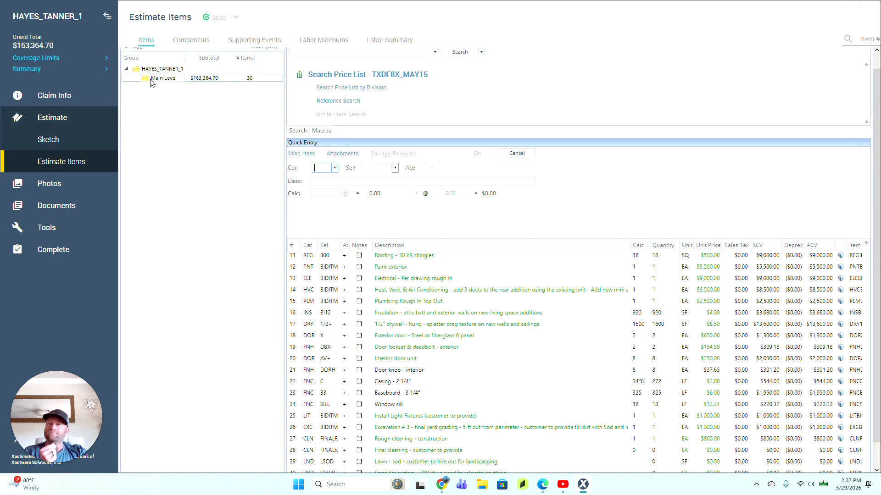
scroll(615, 424, down, 1)
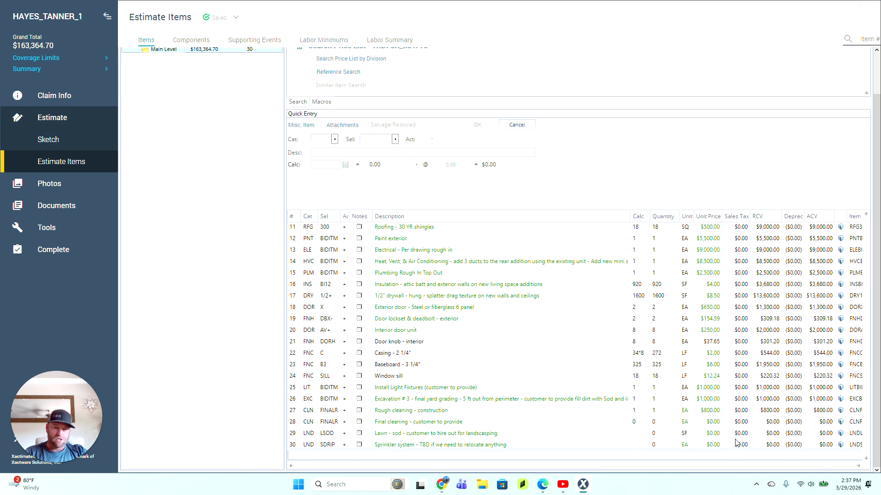
scroll(735, 345, up, 5)
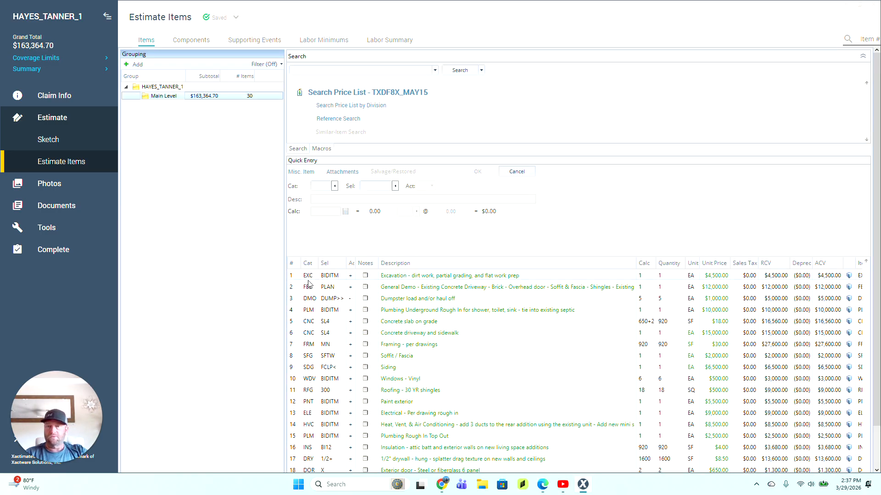
click(50, 96)
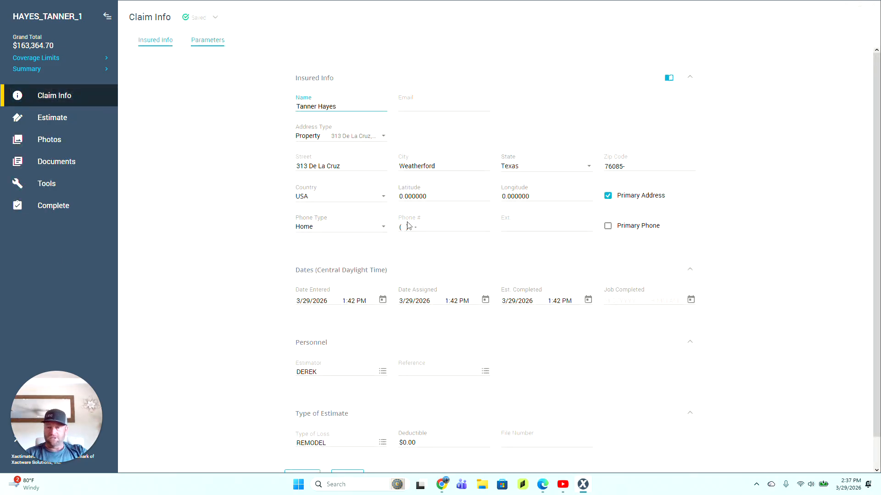
Step: Enter 10% overhead and 10% profit in the claim Parameters
click(207, 40)
scroll(316, 275, down, 5)
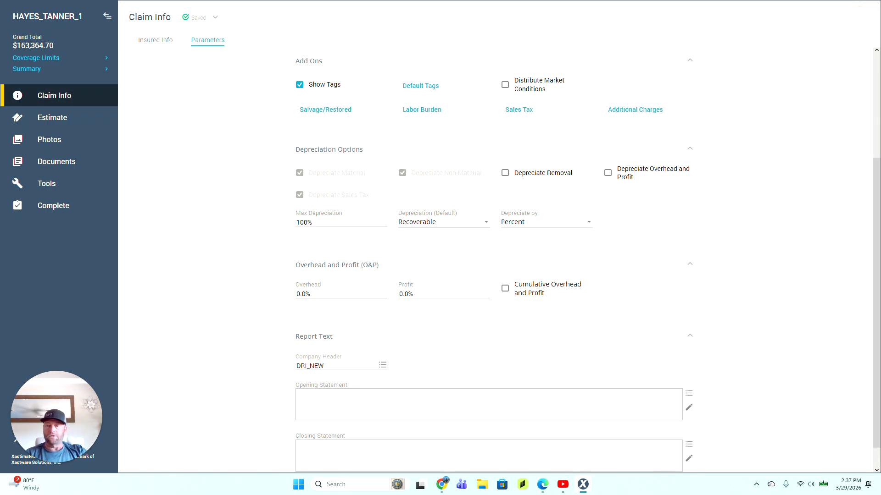
click(302, 293)
text(10)
key(Tab)
text(10)
key(Tab)
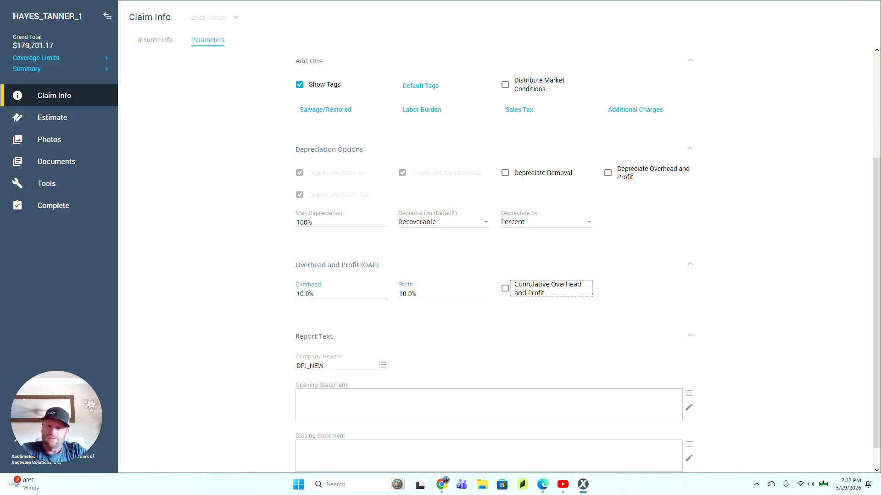
click(210, 302)
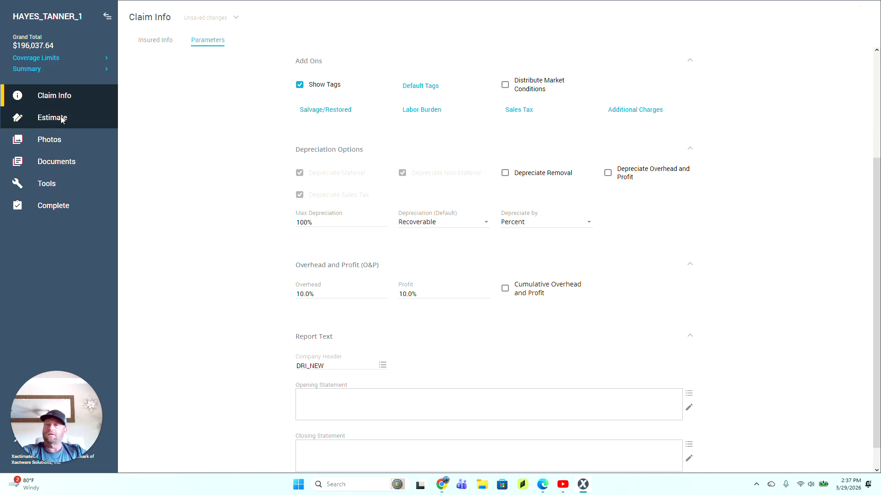
Step: Check the estimate line items and return to the claim Parameters
click(62, 118)
click(59, 162)
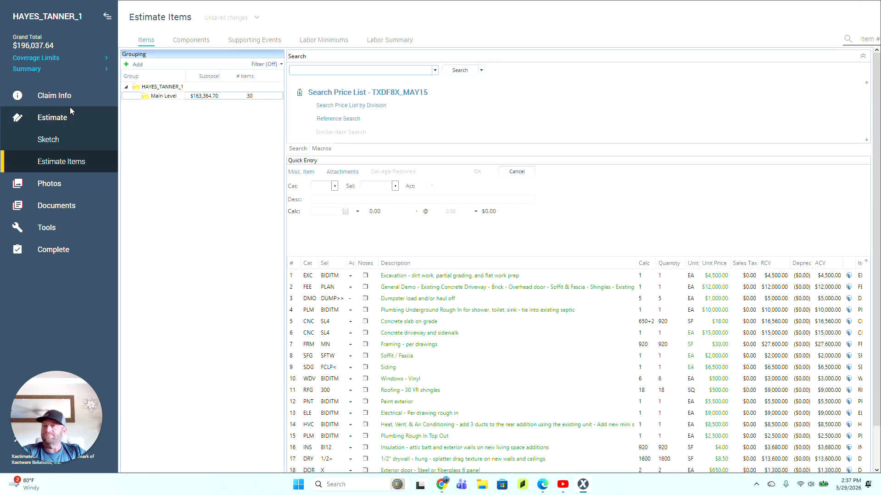
click(64, 96)
click(61, 119)
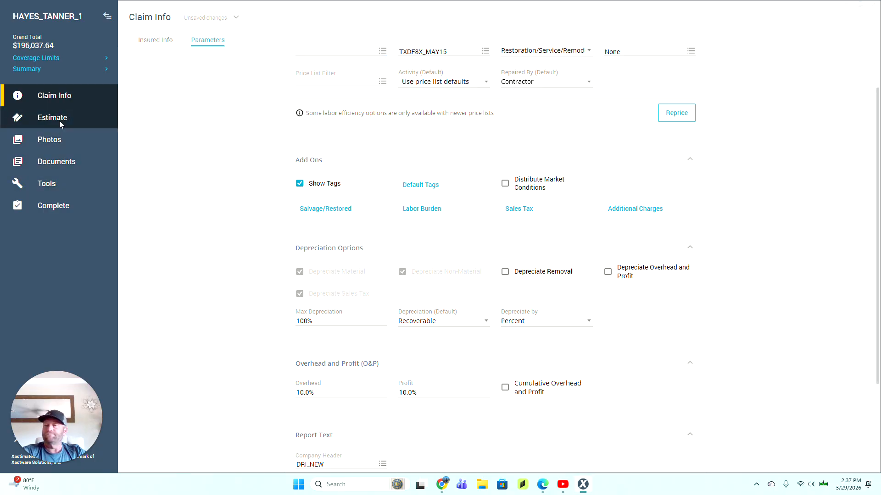
click(59, 120)
click(45, 160)
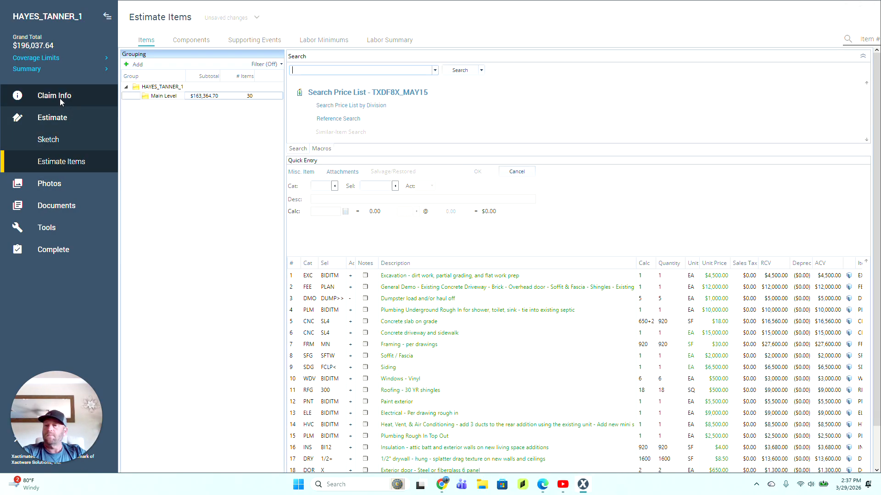
click(60, 97)
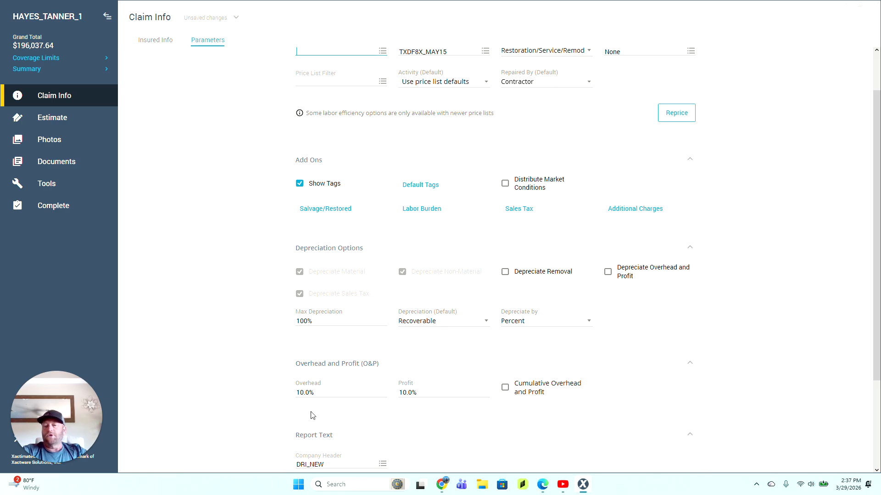
Step: Change overhead and profit to 7.5% each
click(319, 398)
text(7.5)
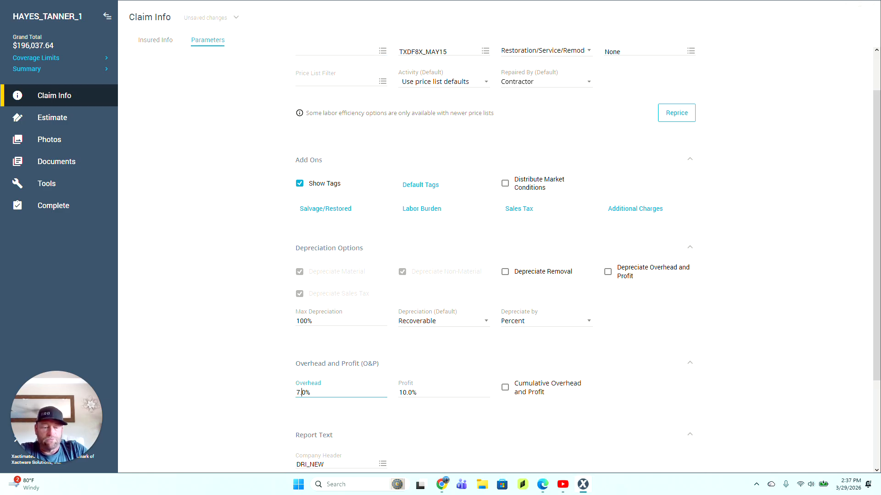
key(Tab)
text(7.5)
key(Tab)
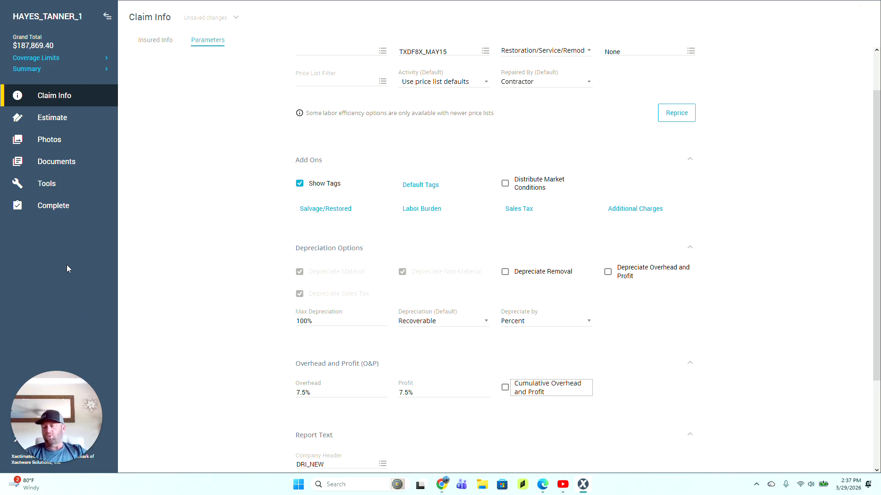
click(62, 207)
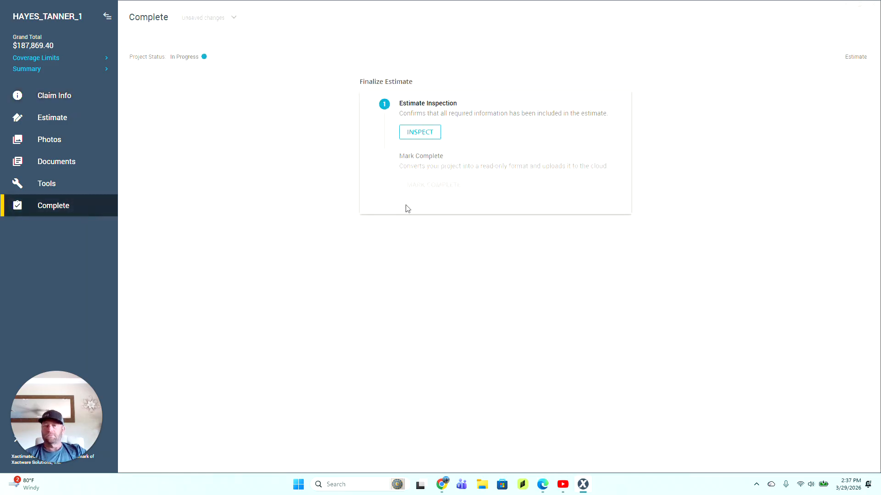
Step: Inspect and mark the estimate complete, then preview the Customer Total Amount report PDF
click(425, 137)
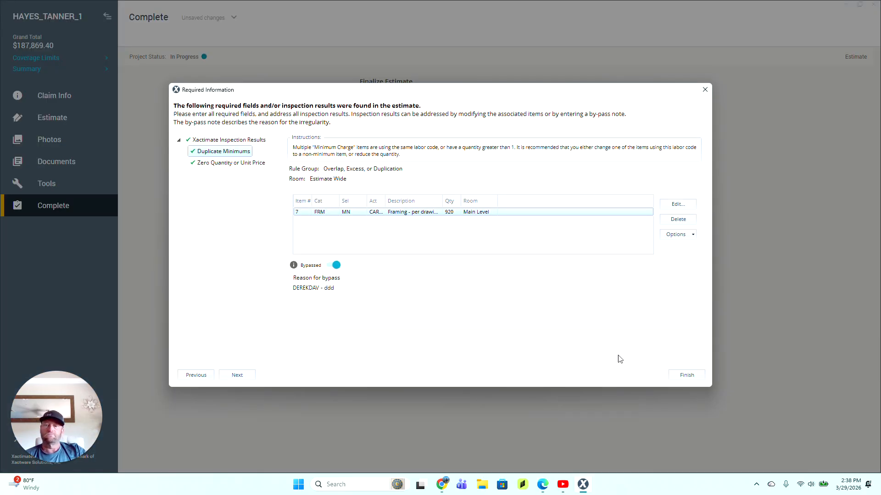
click(688, 376)
click(431, 188)
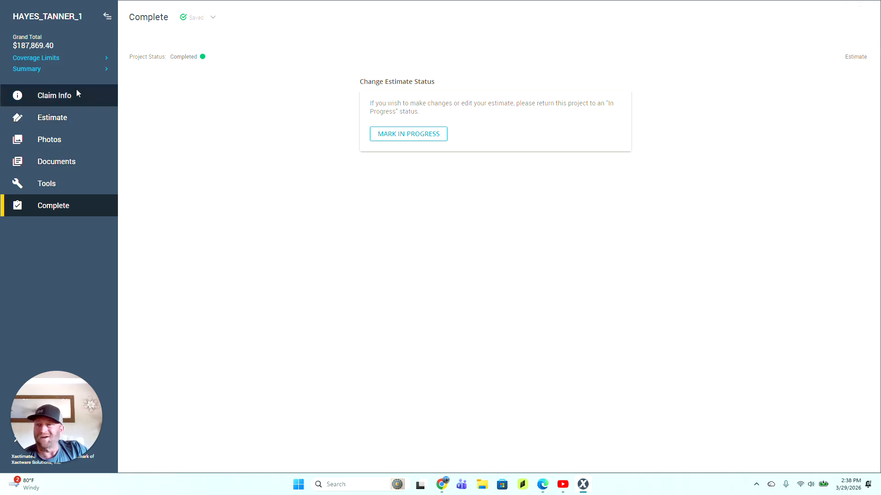
click(65, 164)
click(57, 186)
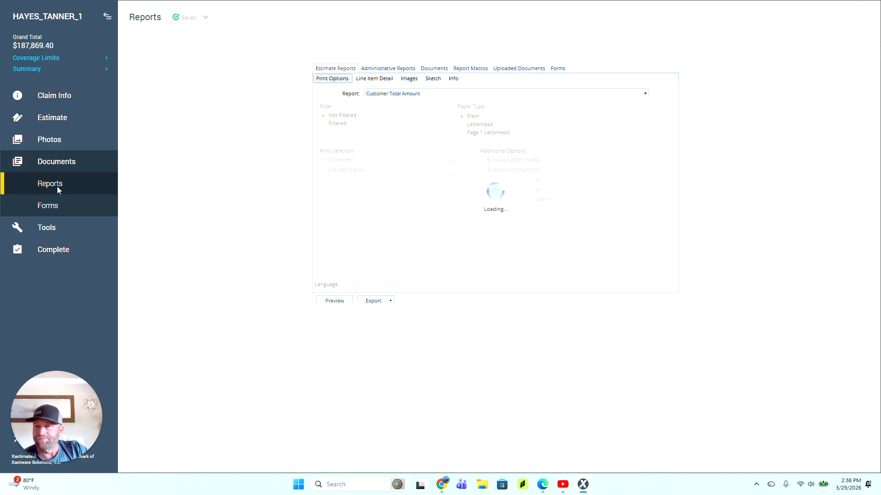
click(344, 303)
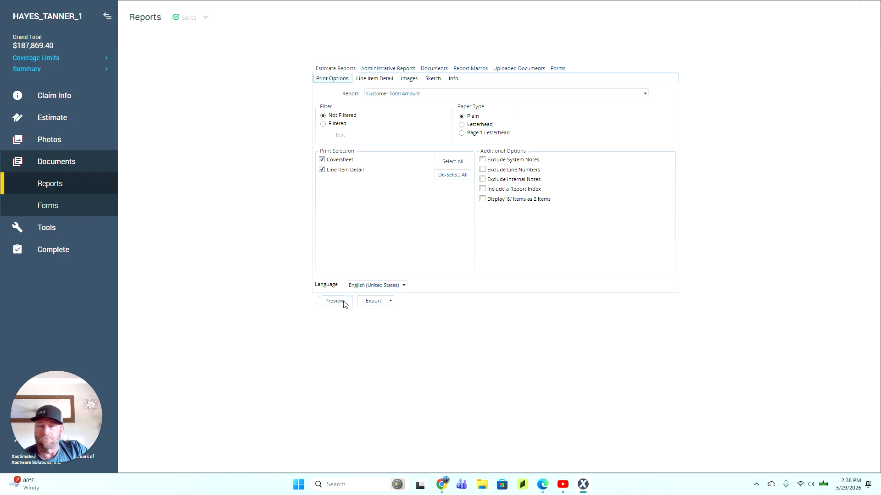
scroll(349, 303, down, 6)
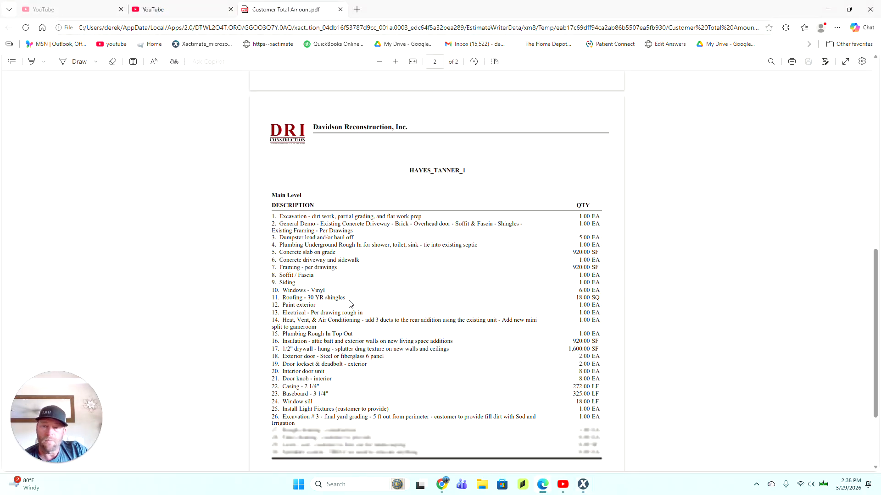
Step: Close the Customer Total Amount PDF and return to the Xactimate window
scroll(349, 298, up, 15)
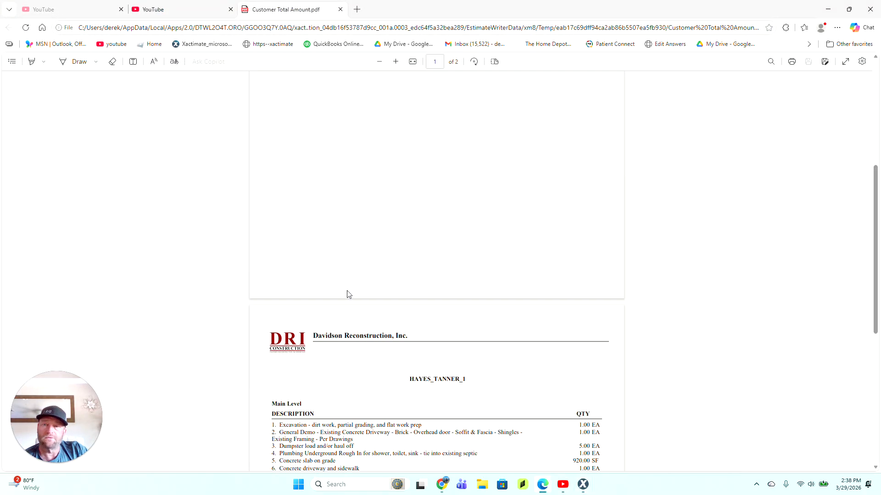
click(340, 9)
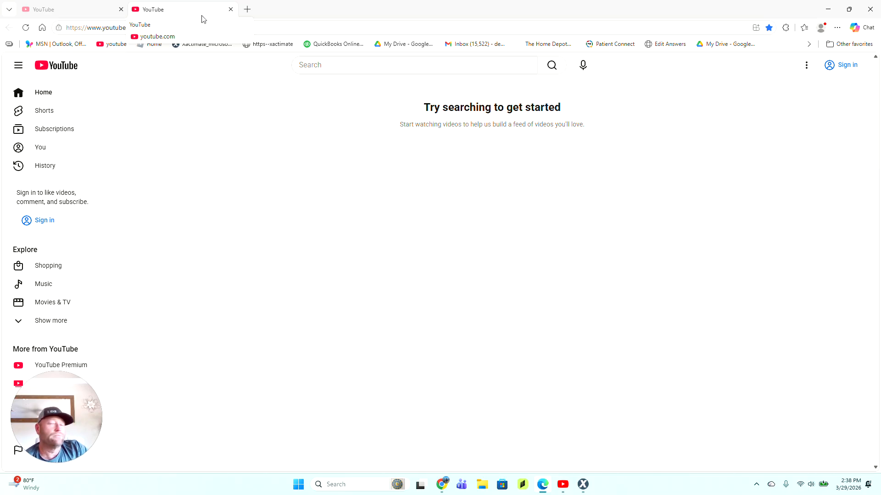
click(71, 9)
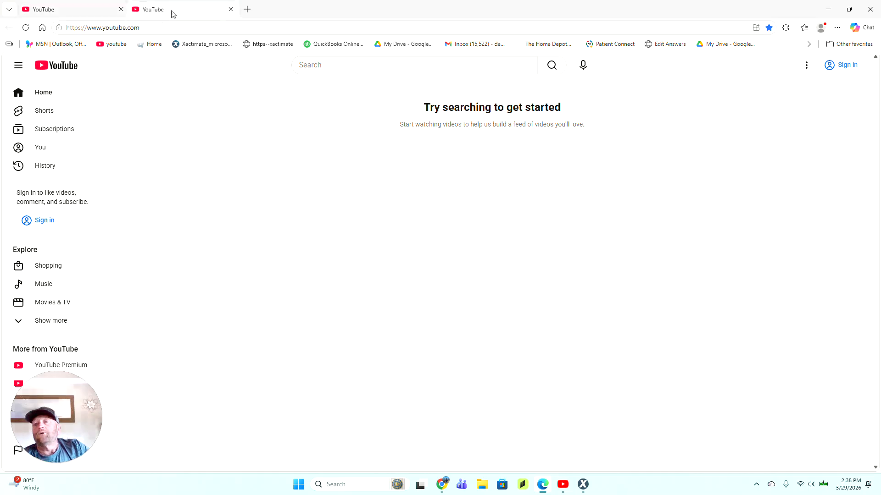
click(582, 484)
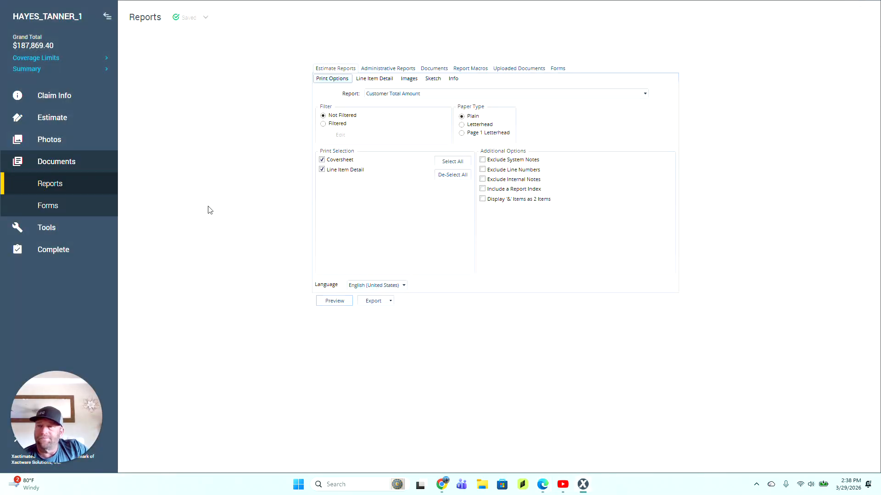
Step: Reopen the estimate for editing and return to the claim Parameters
click(62, 97)
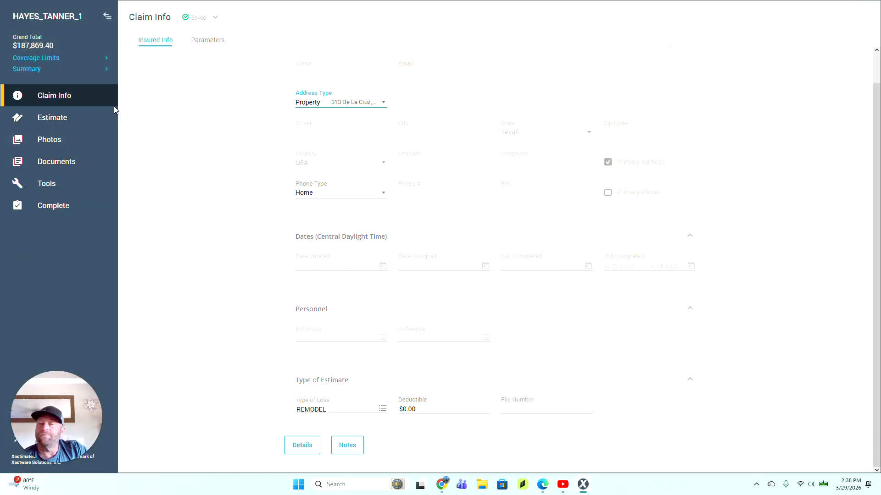
click(218, 41)
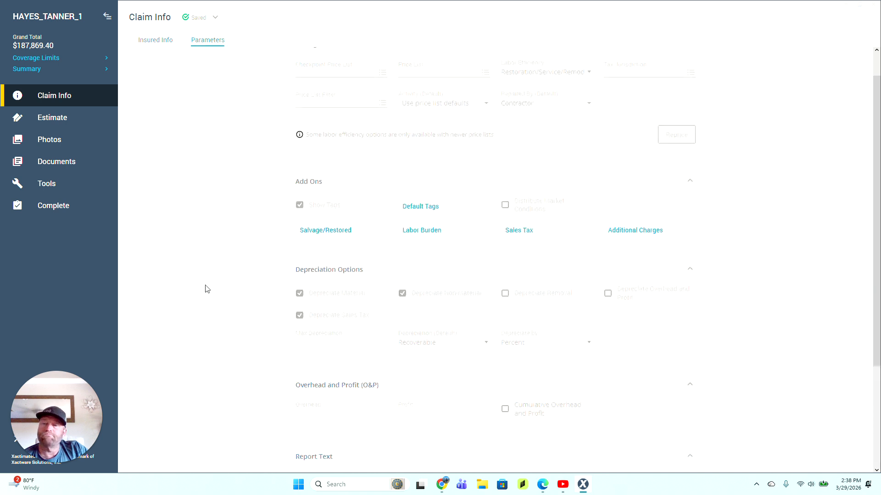
click(54, 205)
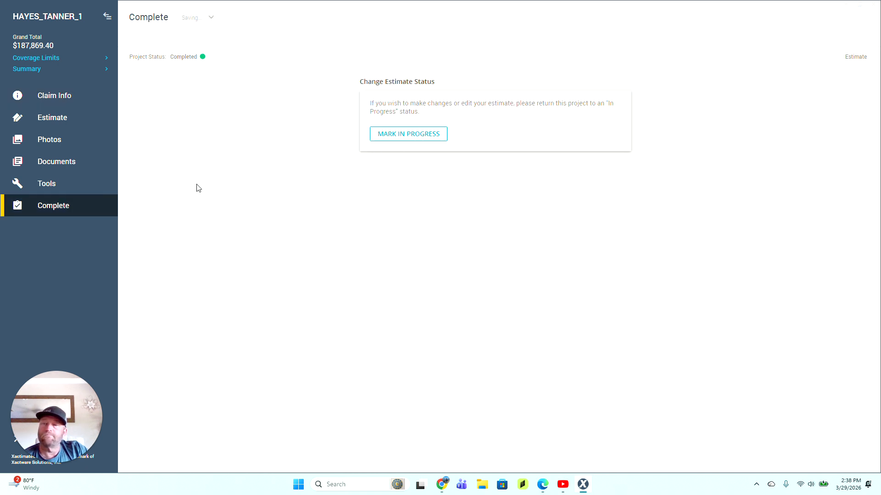
click(55, 161)
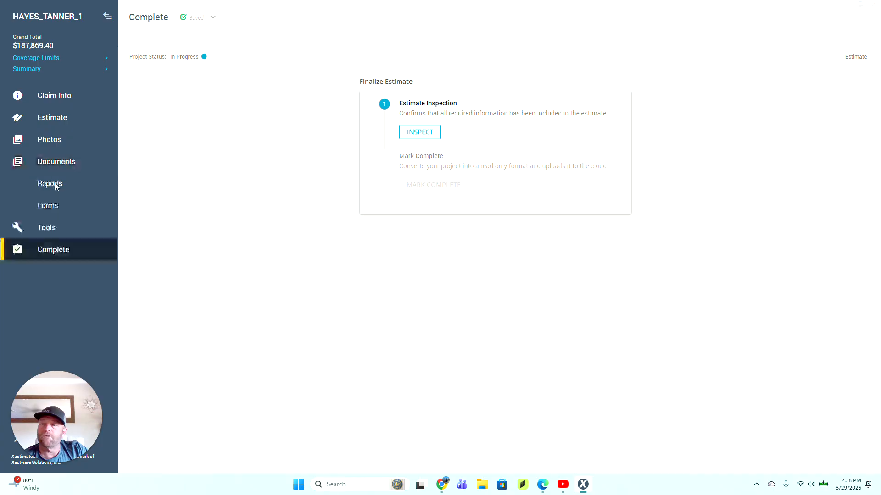
click(55, 184)
click(61, 95)
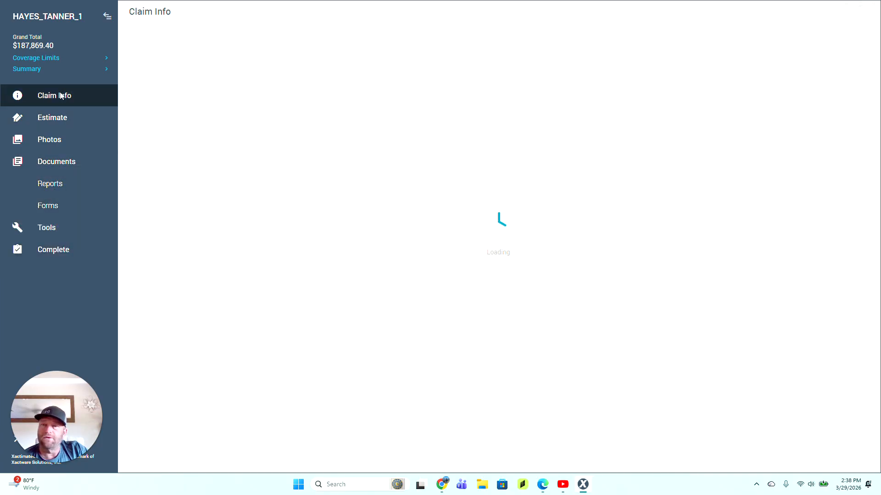
click(207, 41)
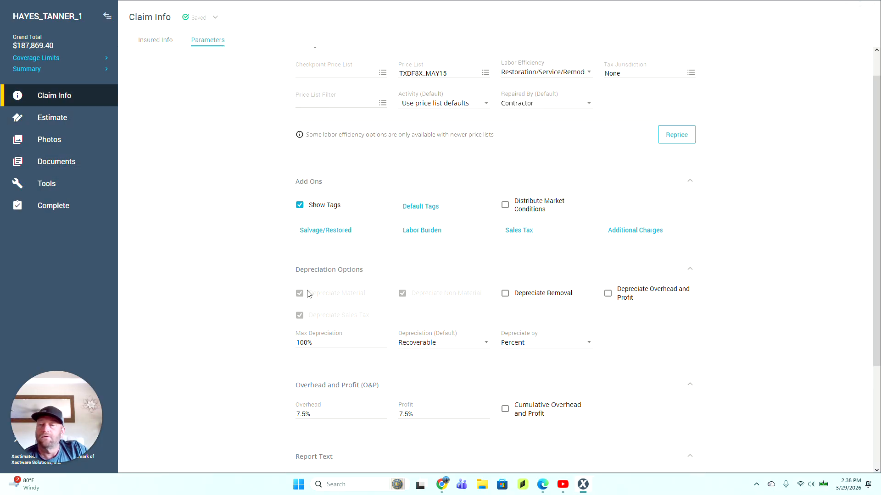
Step: Lower overhead and profit to 5% each
click(318, 414)
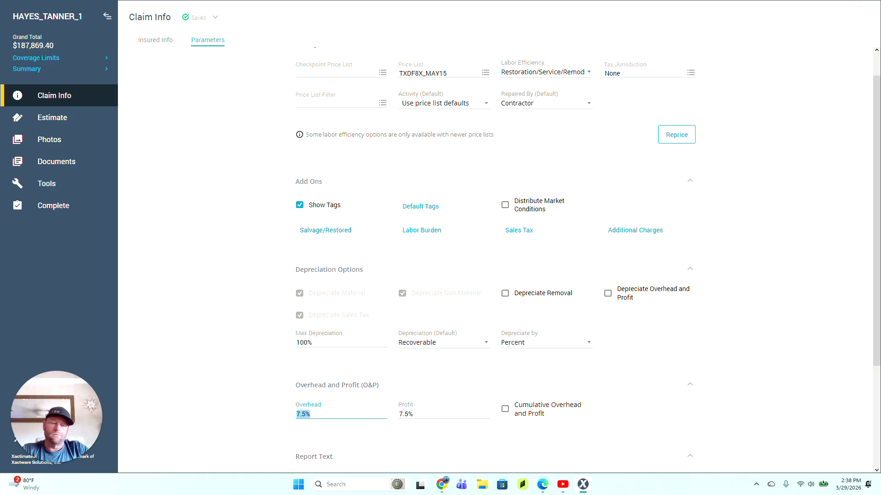
text(5)
key(Tab)
text(5)
key(Tab)
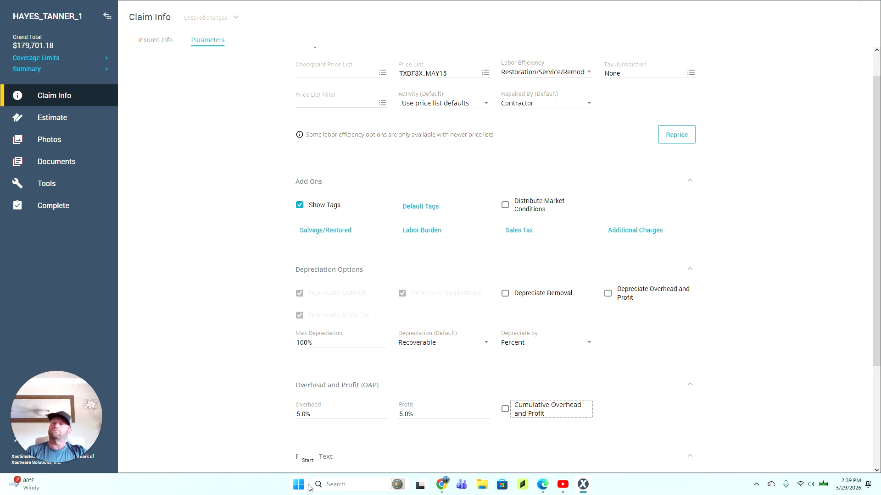
Step: Run the inspection and mark the estimate Completed again
click(51, 211)
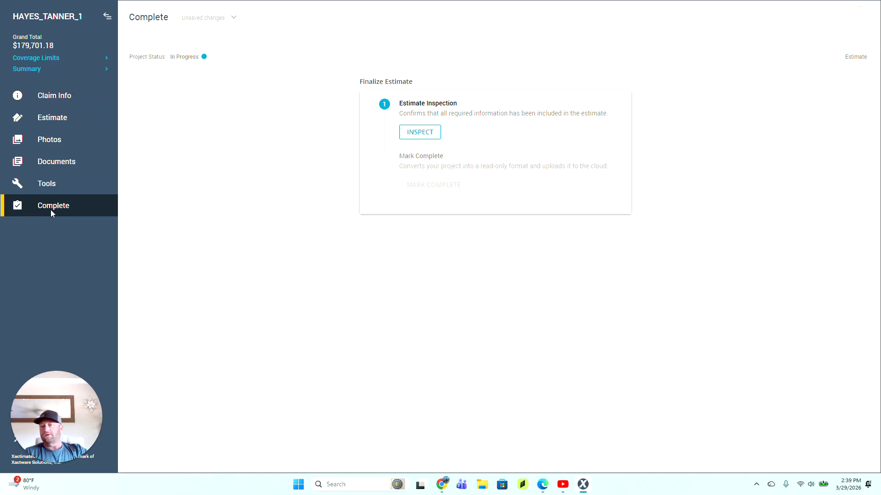
click(419, 133)
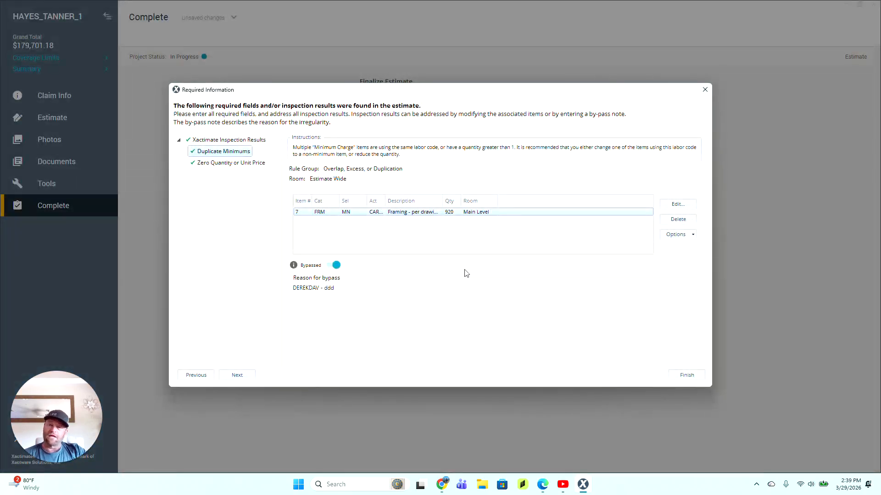
click(688, 375)
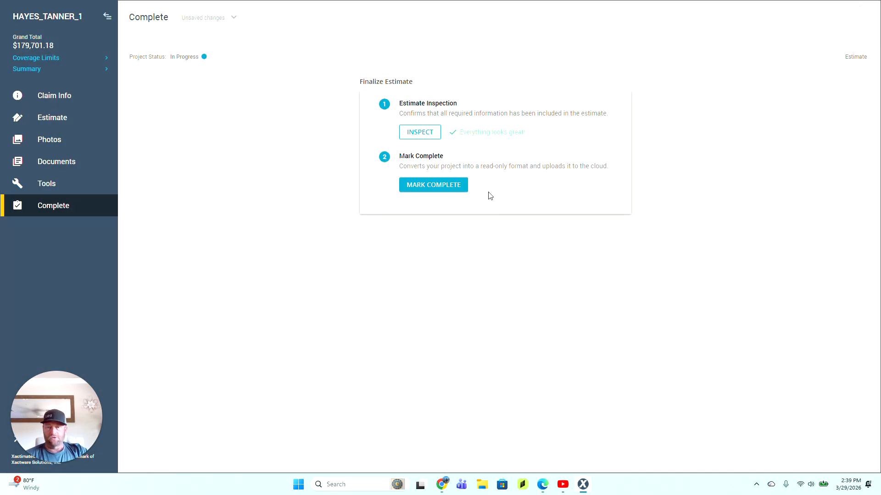
click(438, 184)
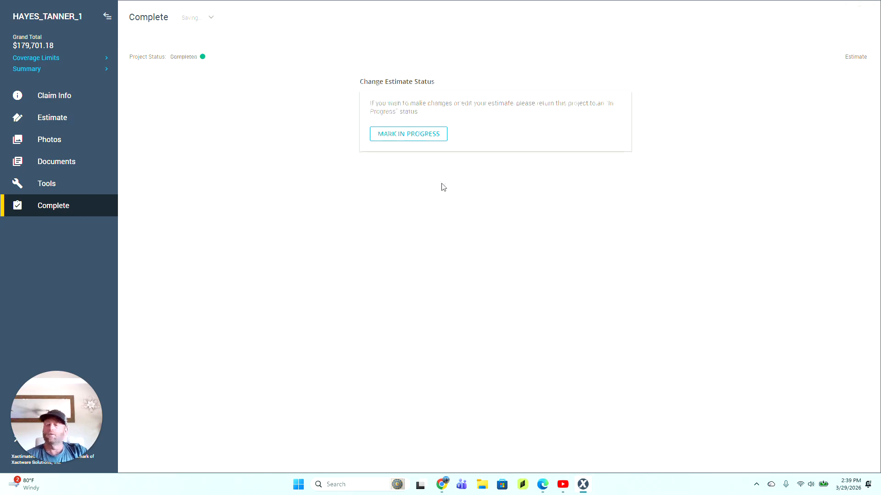
Step: Open the estimate's reports and choose Export PDF File for the Customer Total Amount report
click(89, 161)
click(59, 184)
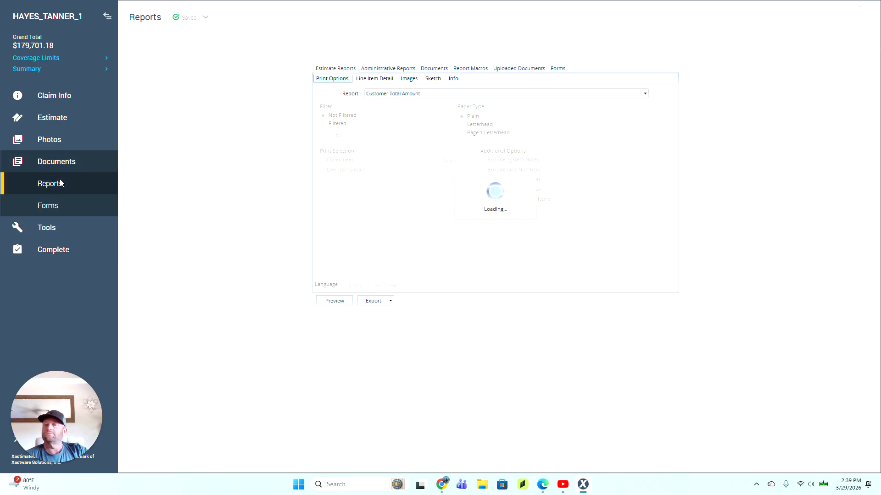
click(380, 303)
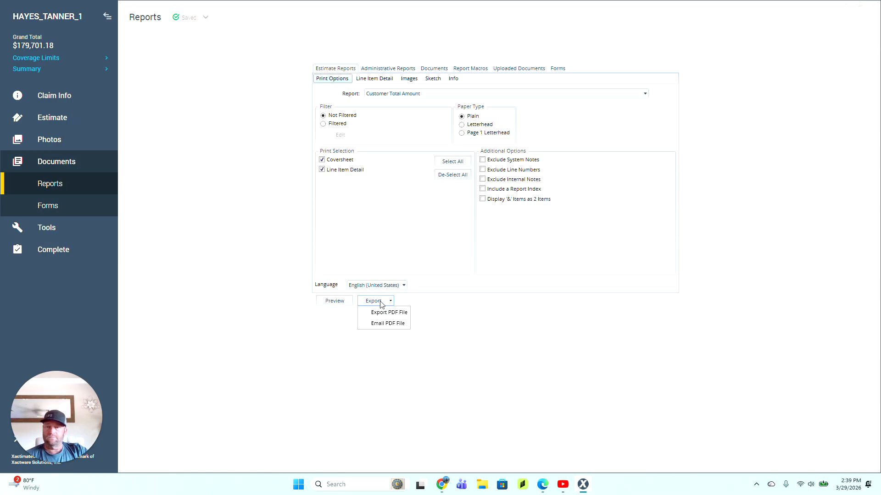
click(381, 314)
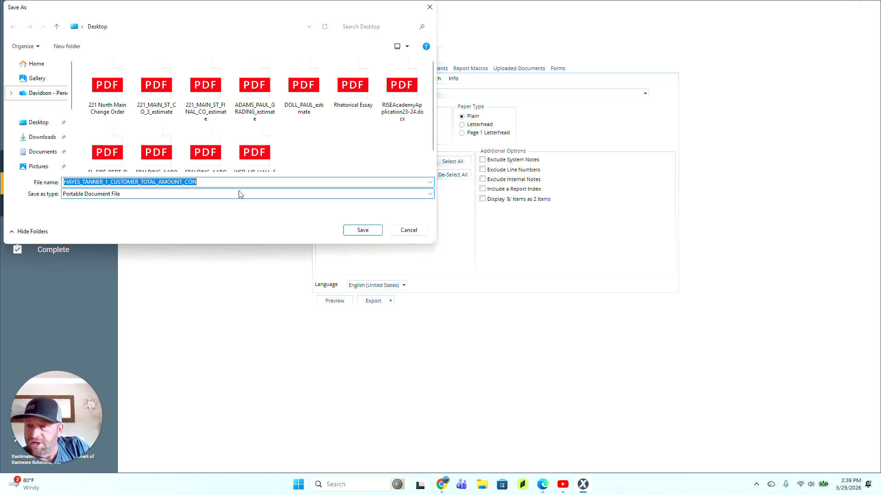
click(174, 182)
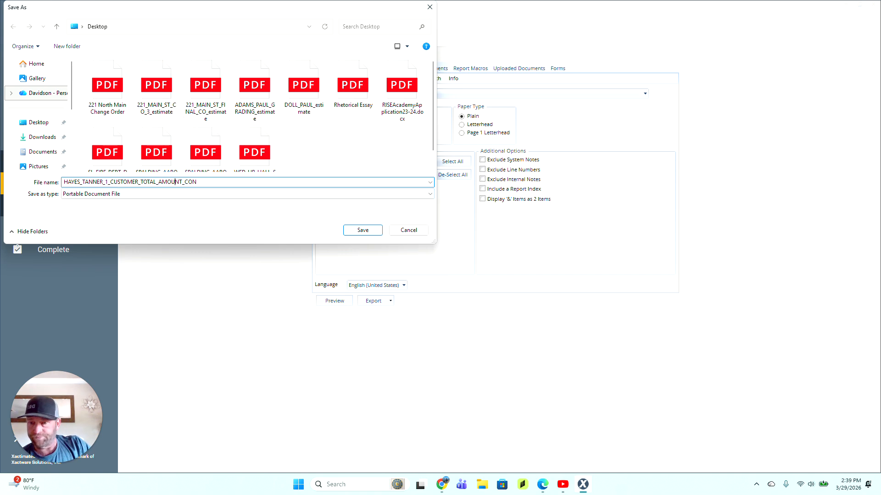
drag(197, 182, 114, 182)
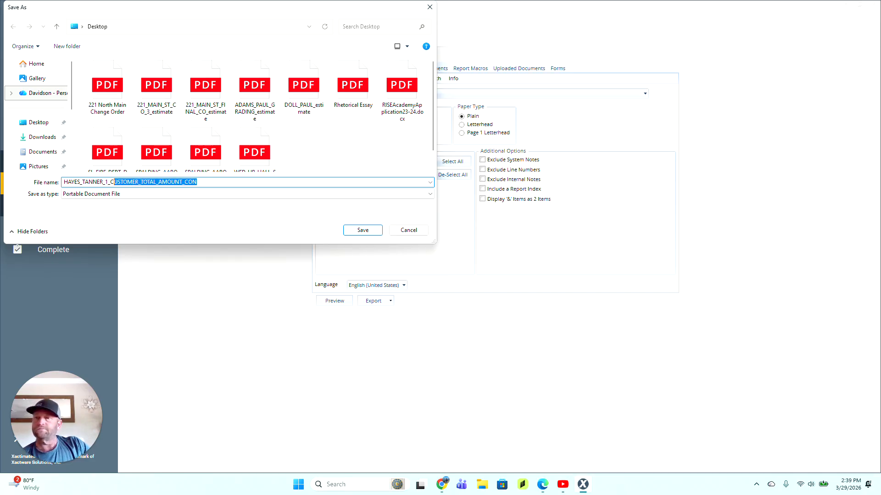
text(estimate)
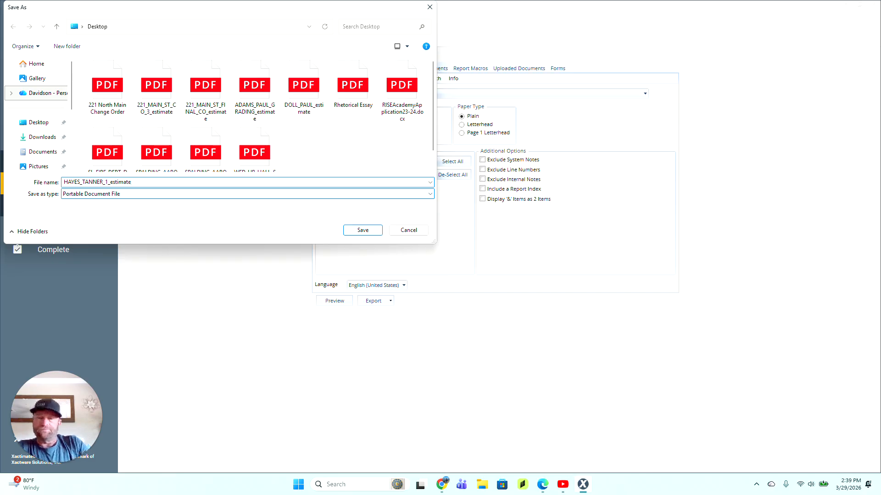
key(Return)
click(448, 488)
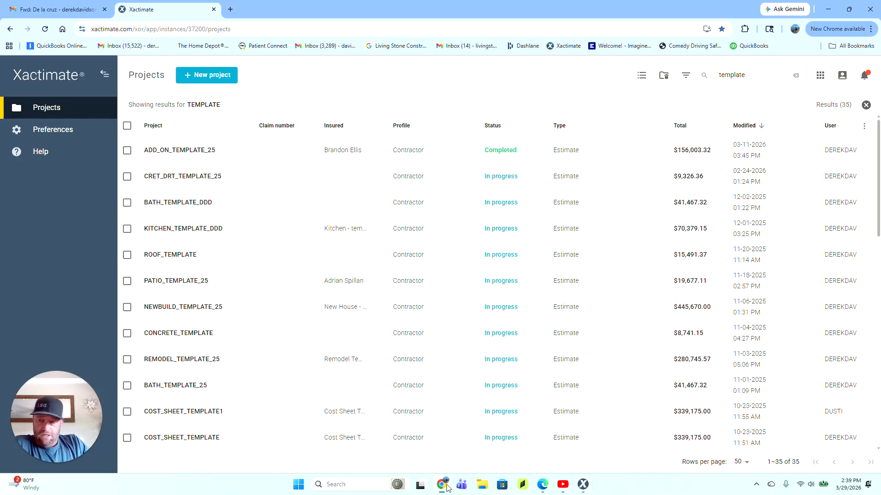
Step: In Gmail, close the floor plan PDF and the blank new message, returning to the inbox
click(43, 10)
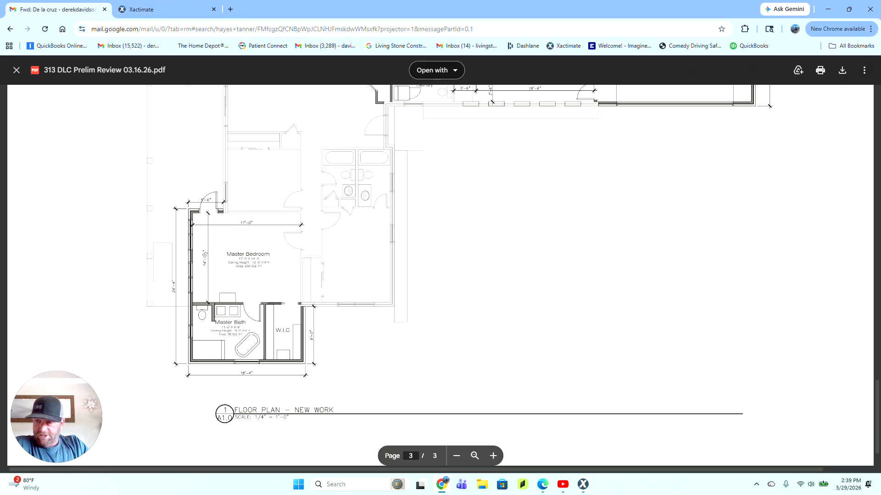
click(16, 70)
click(65, 128)
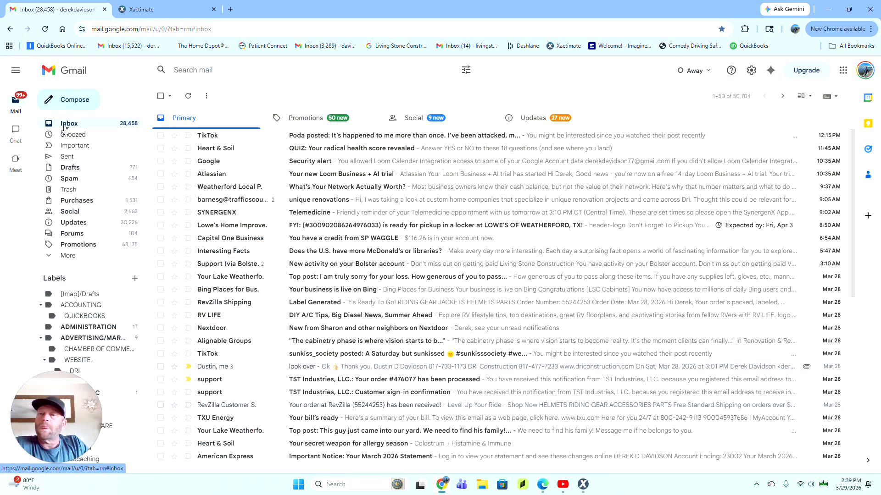
click(66, 102)
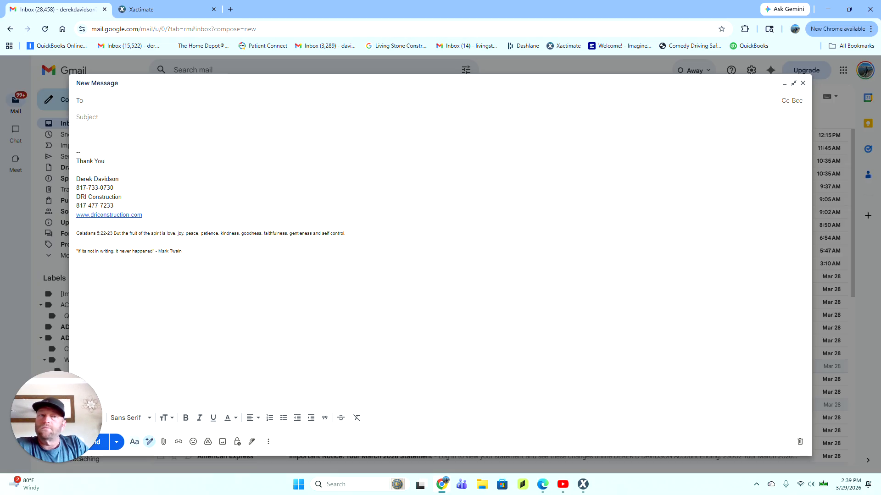
click(802, 83)
click(275, 71)
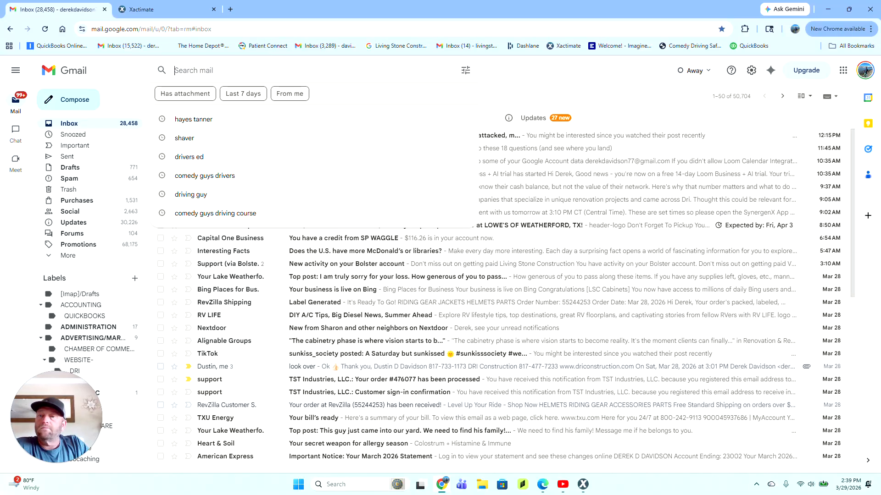
click(191, 119)
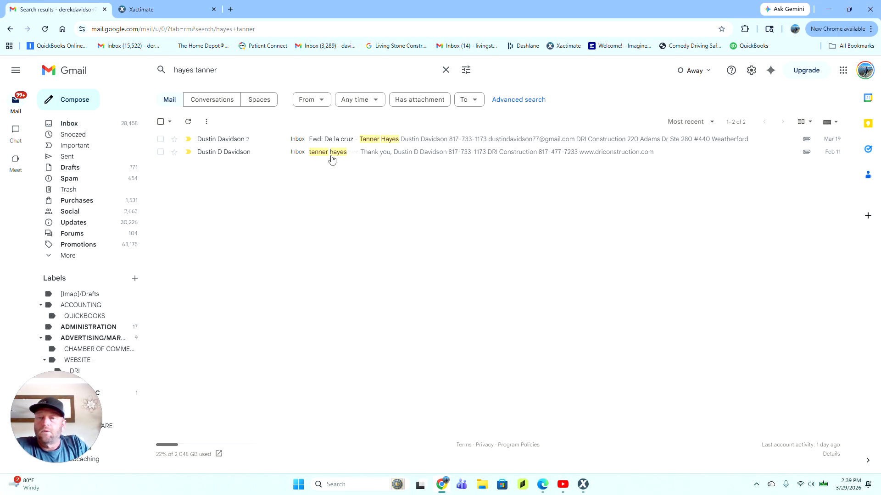
click(338, 139)
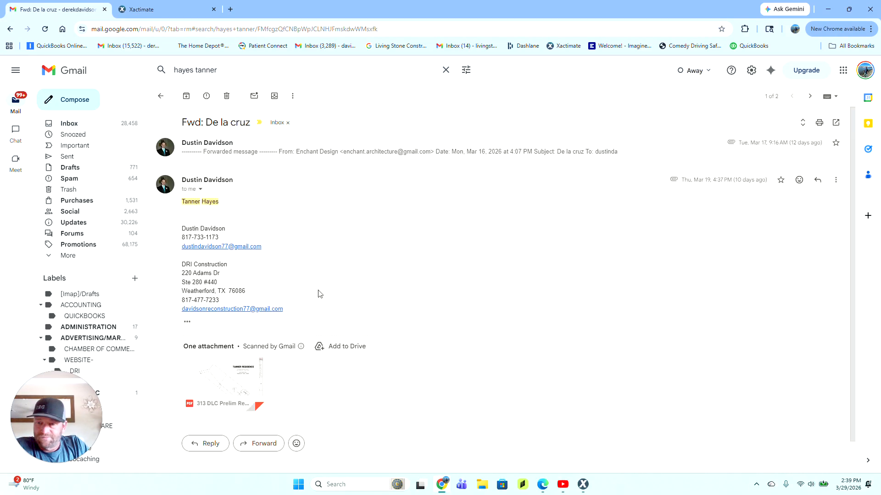
click(200, 190)
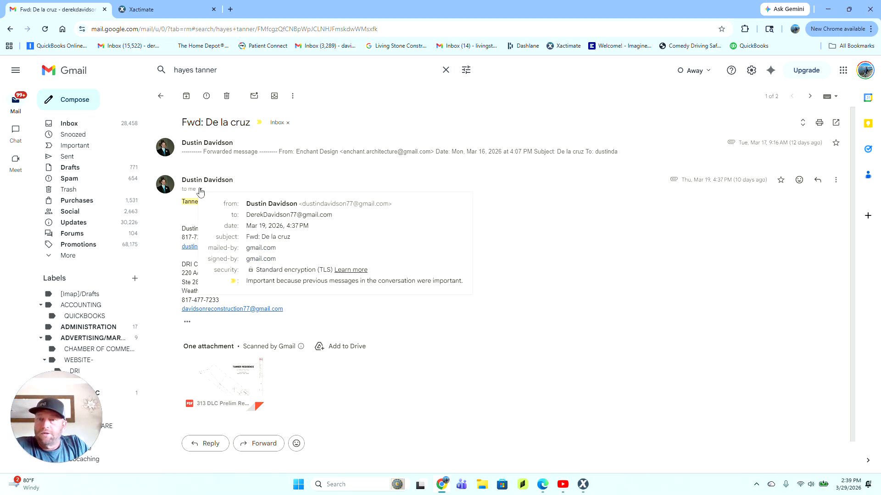
click(201, 190)
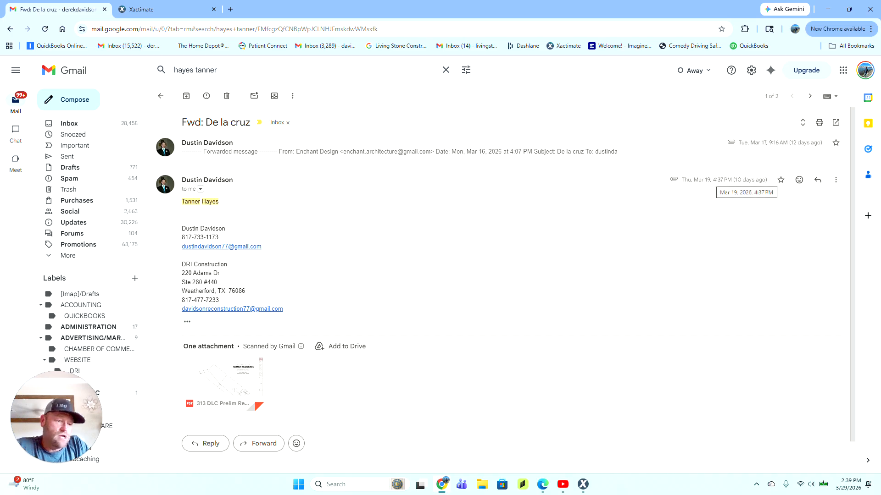
click(211, 445)
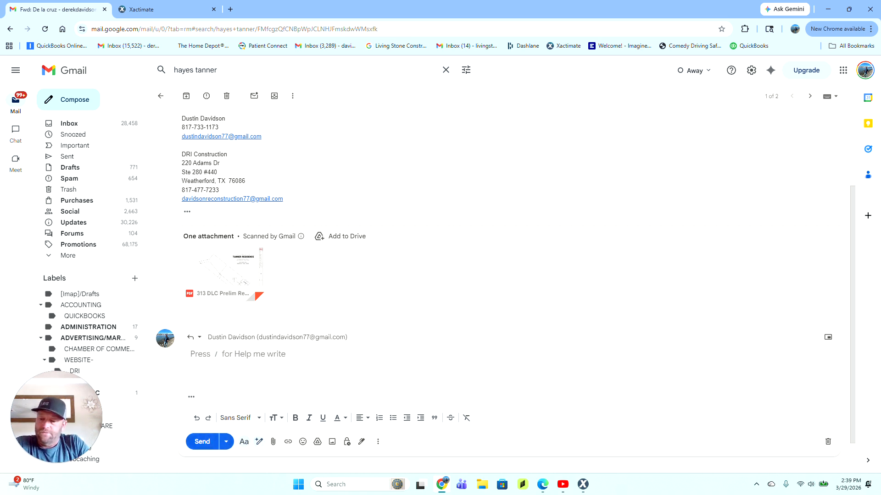
text(Dustin, )
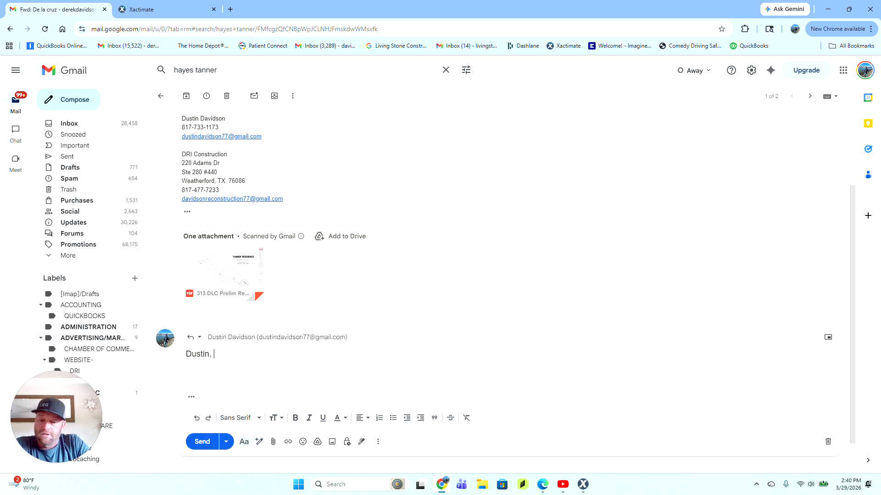
text(Please revi)
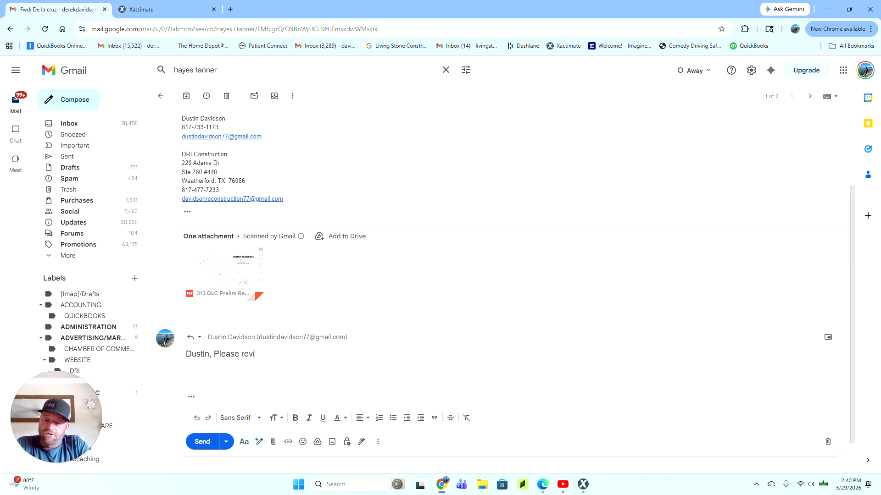
text(ew and edit)
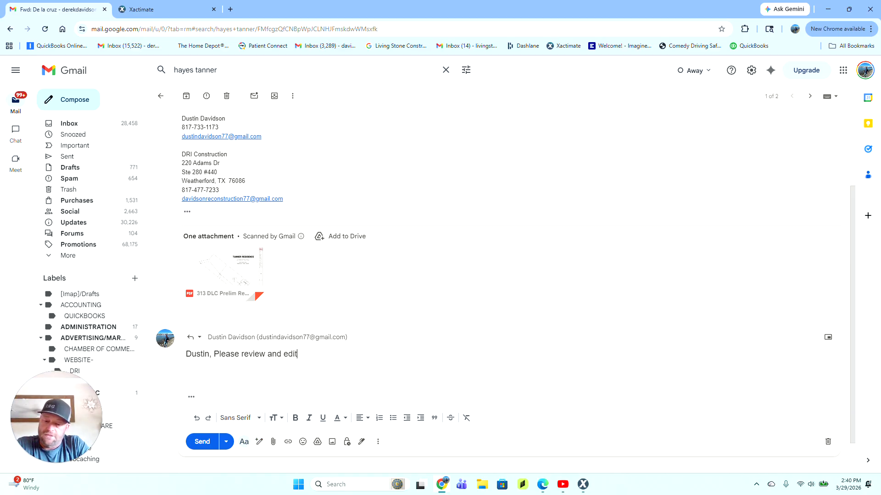
text( on xactimate)
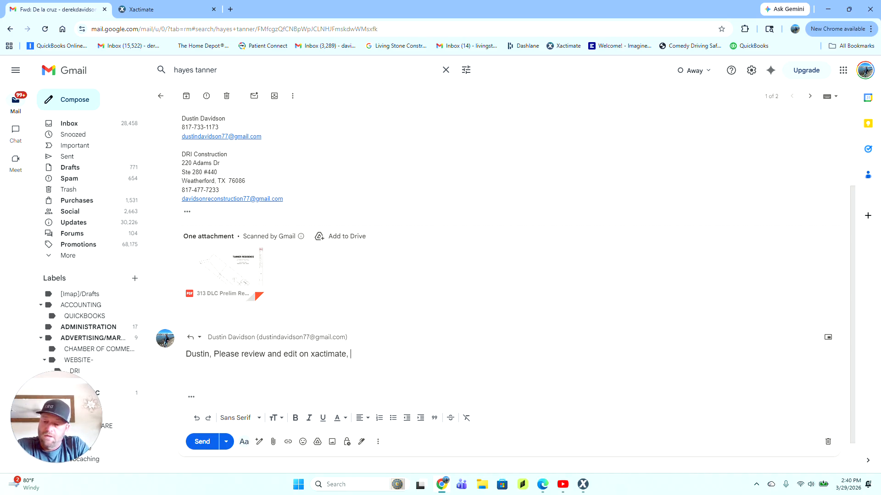
text(, sned)
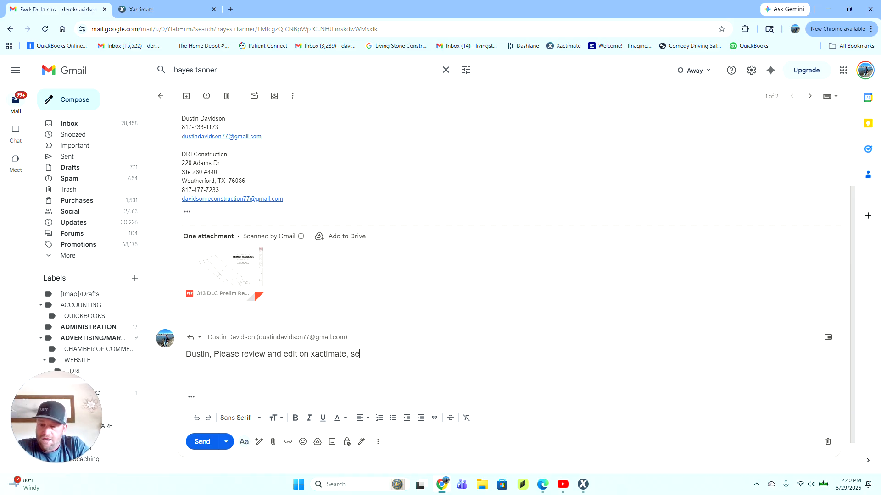
text( as a)
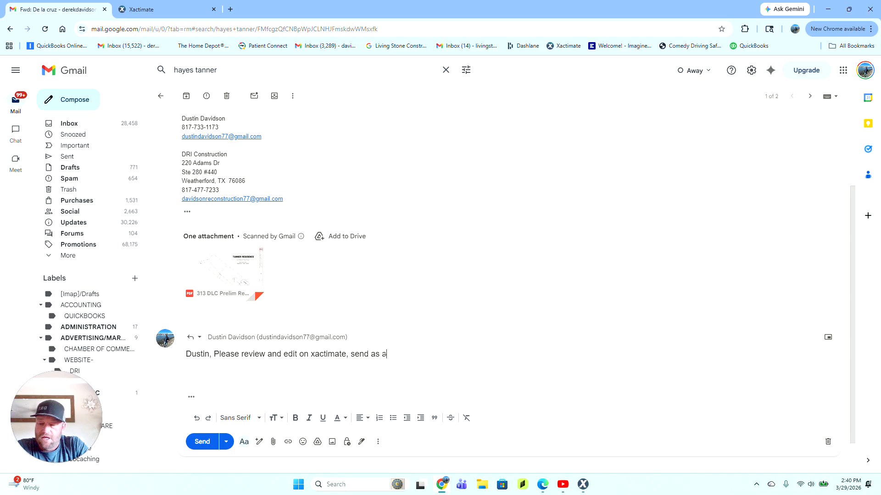
text( preliminar)
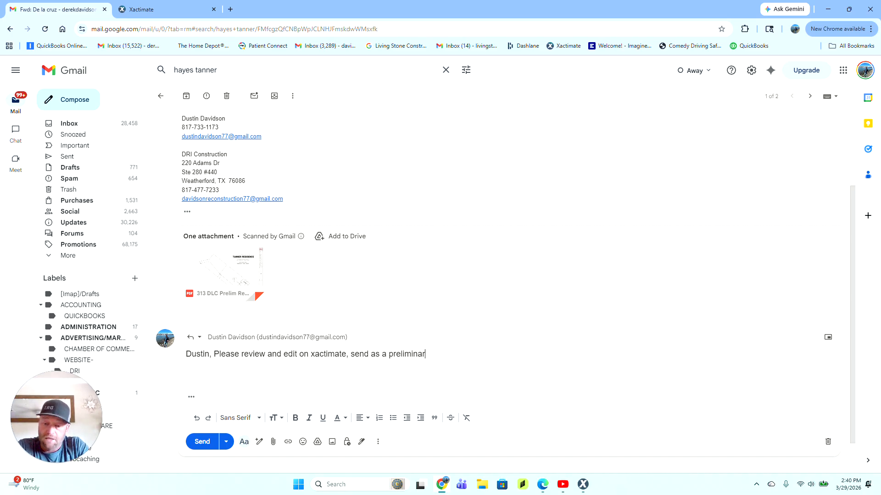
text(y estimate for)
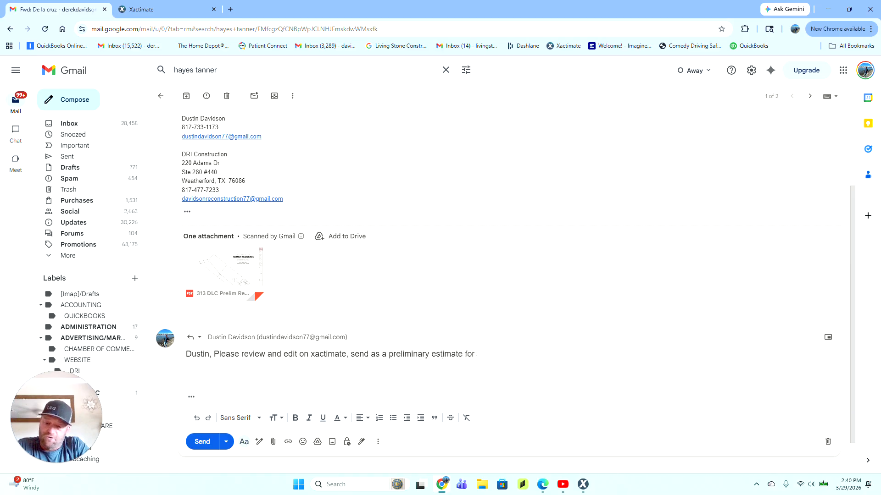
text( us to meet )
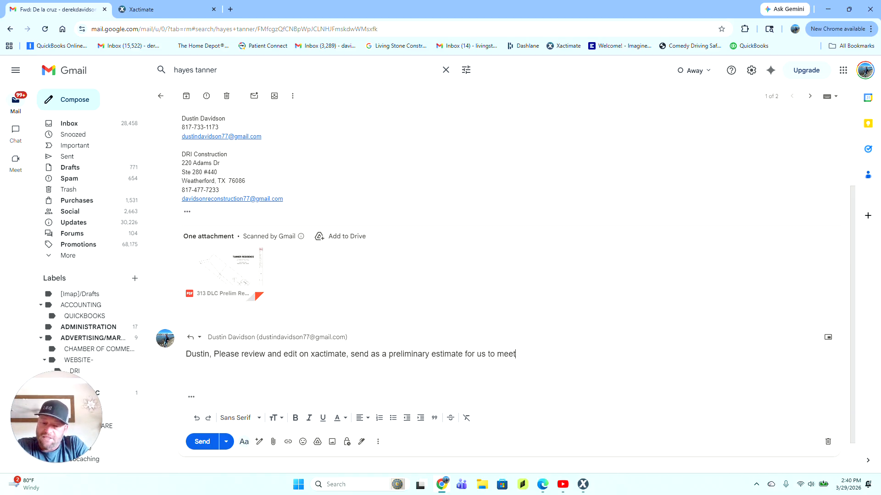
text(and)
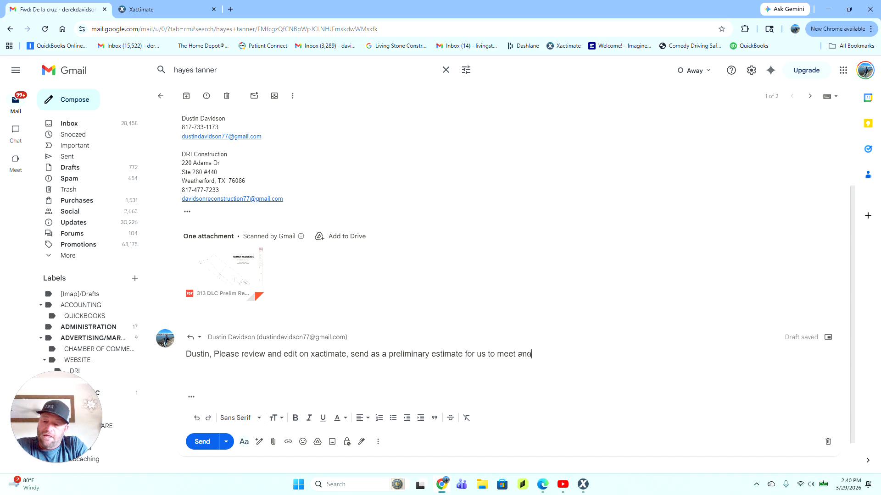
text( discuss w)
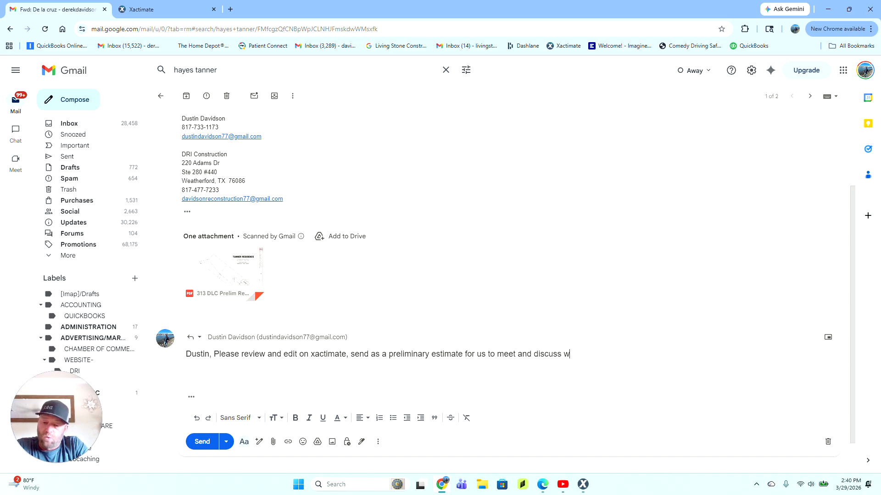
text(ith the c)
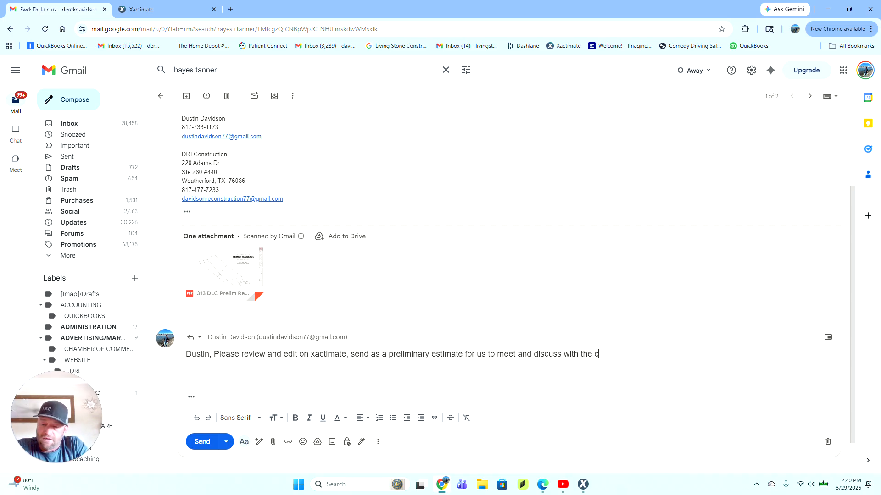
text(ustomer)
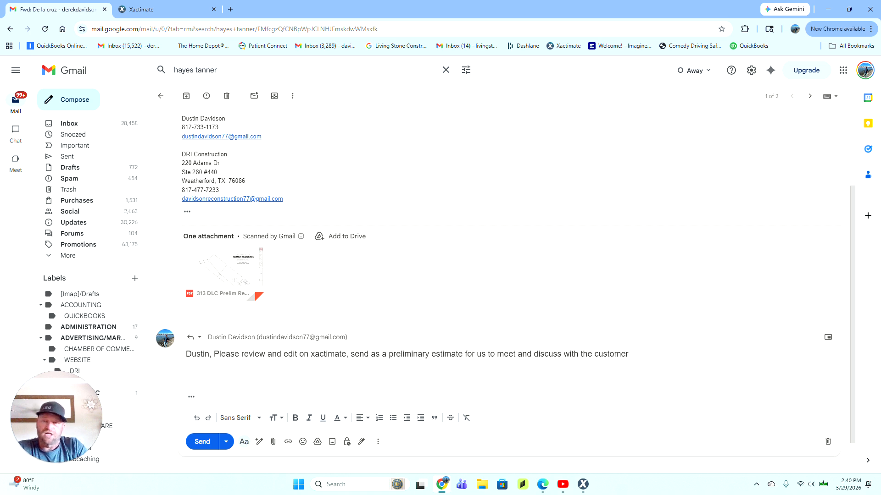
click(273, 441)
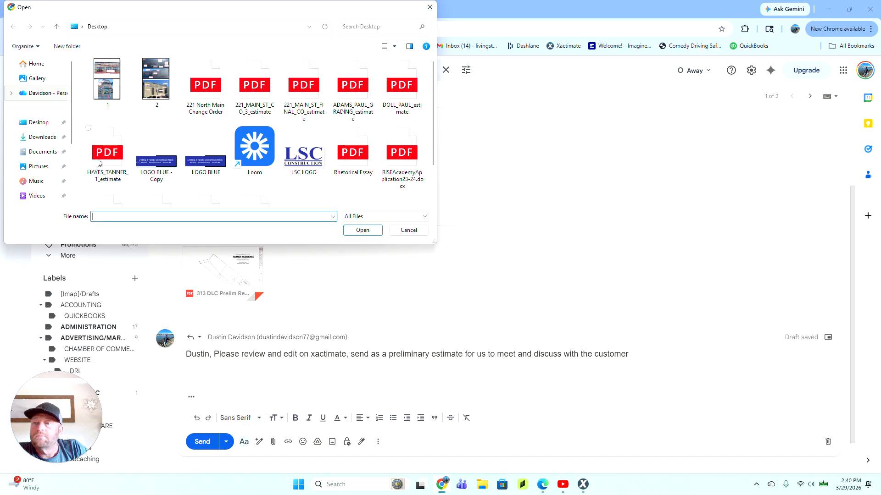
double_click(107, 160)
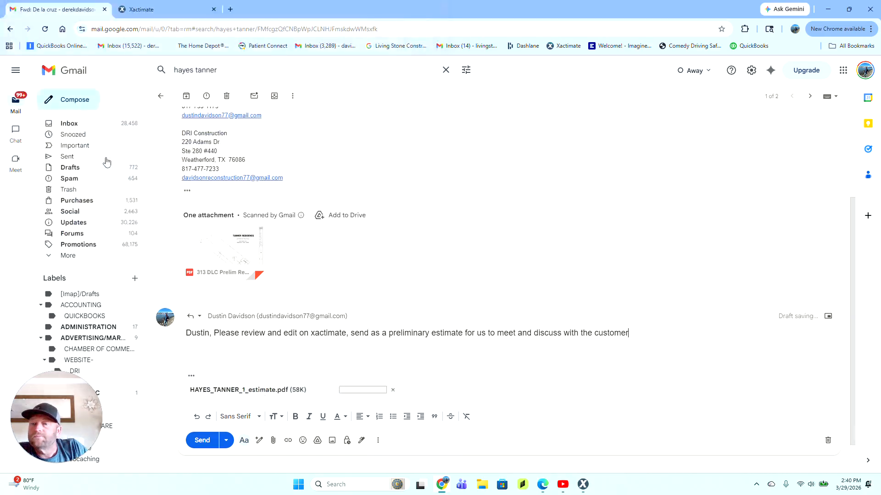
click(201, 441)
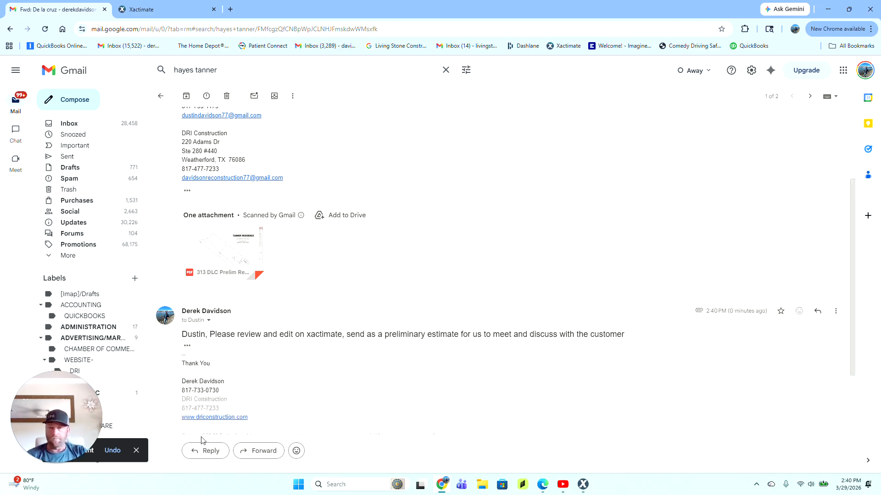
click(156, 8)
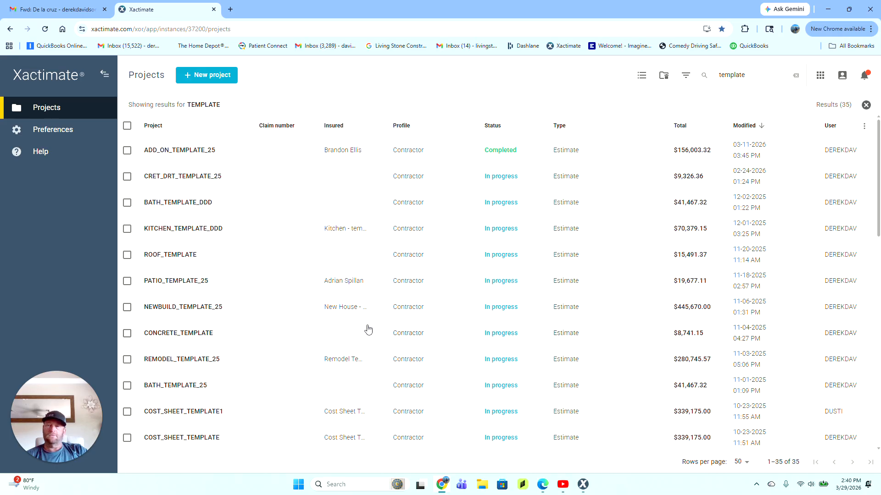